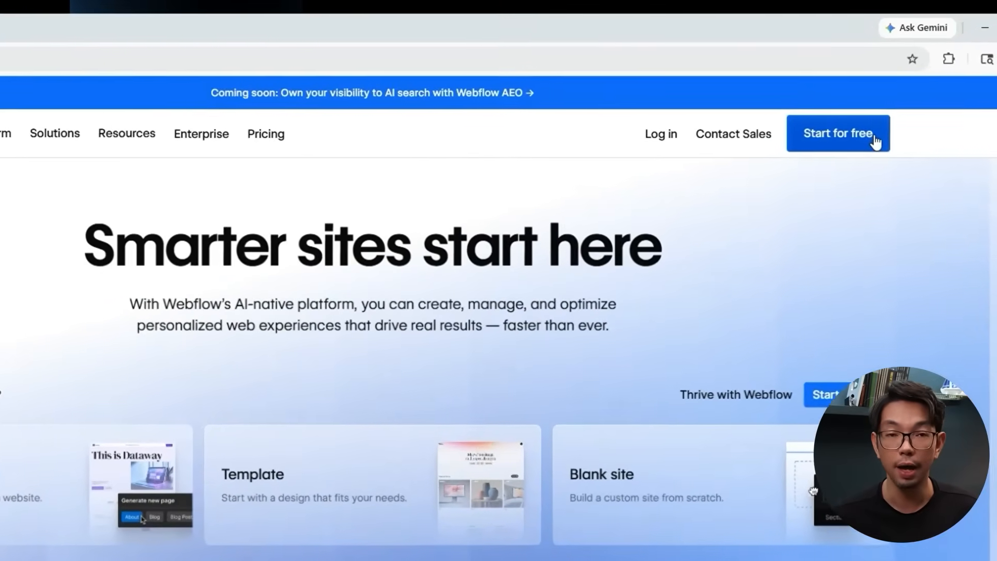
Start a free Webflow signup with Google, choose the account and allow webflow.com access.
{"action": "left_click", "coordinate": [875, 141]}
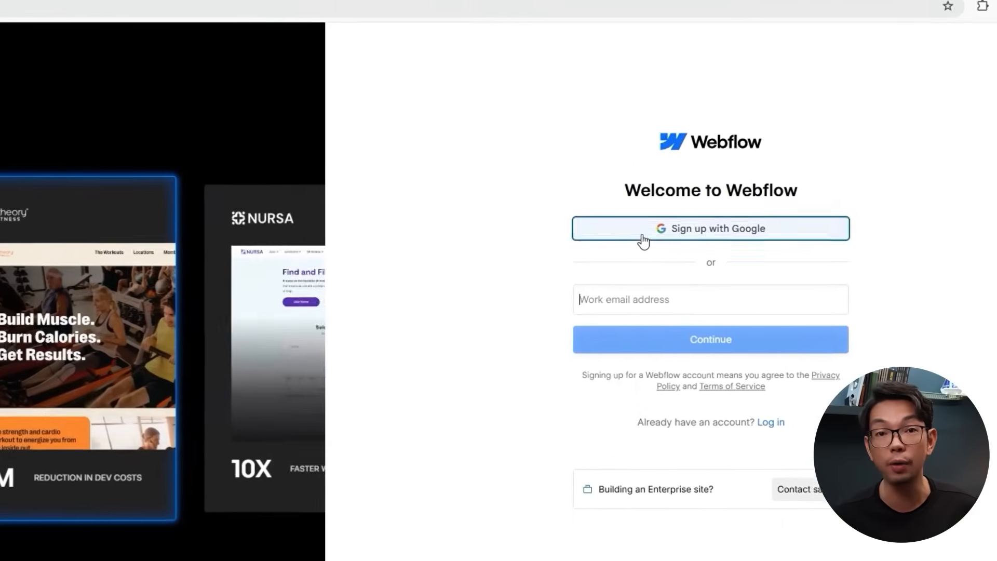
{"action": "left_click", "coordinate": [643, 241]}
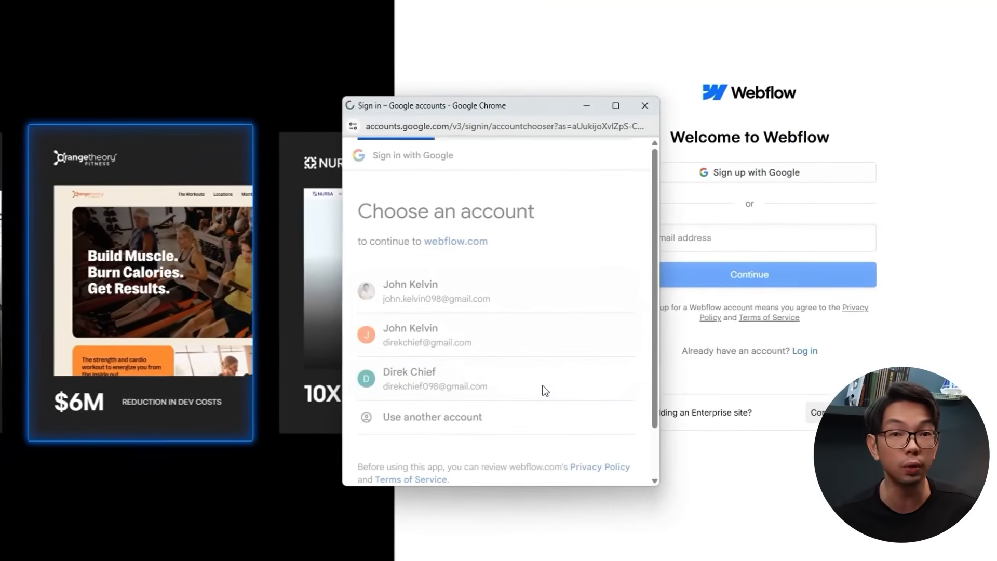
{"action": "left_click", "coordinate": [535, 408]}
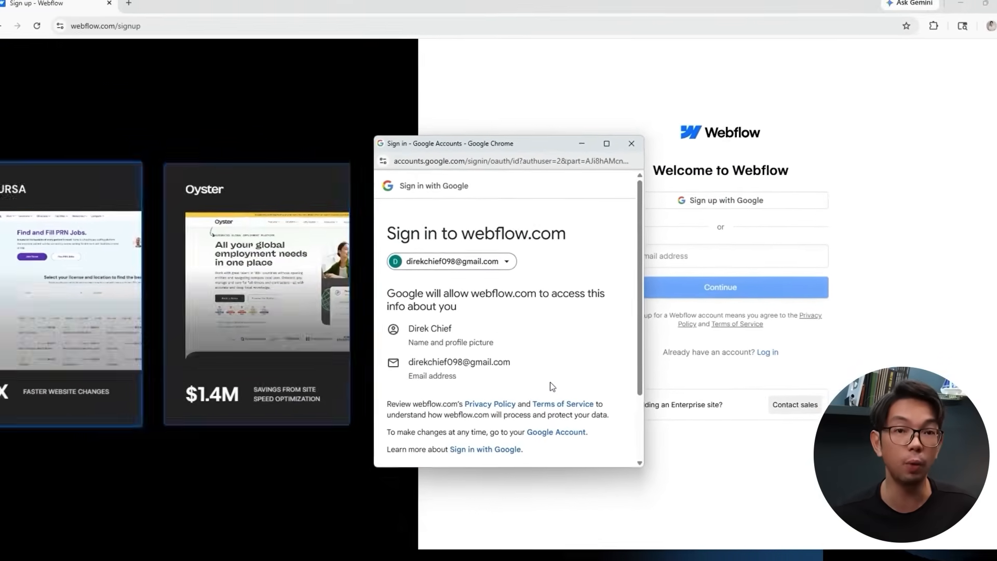
{"action": "left_click", "coordinate": [552, 411]}
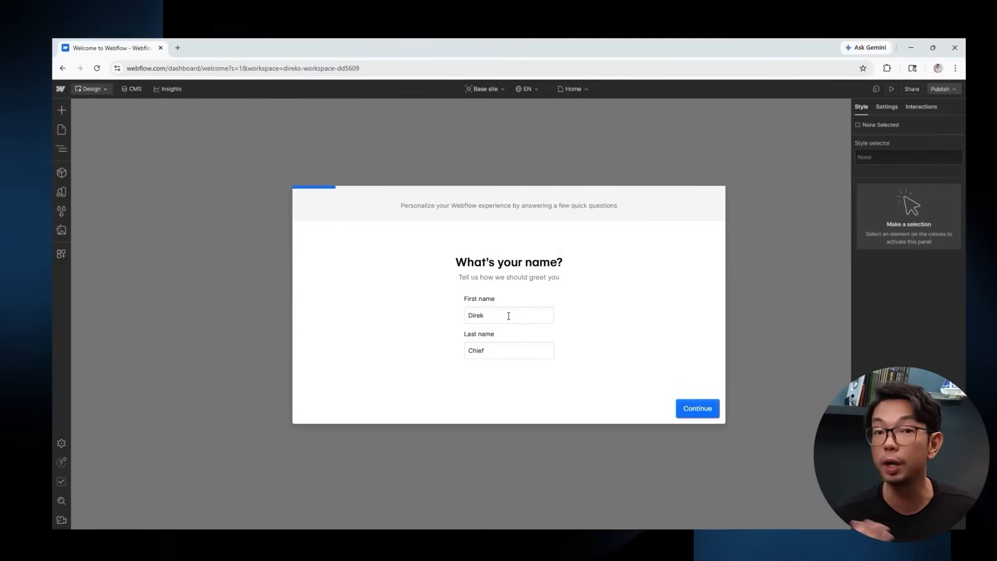
Replace the prefilled first and last name with the user's own and continue.
{"action": "left_click_drag", "start_coordinate": [508, 315], "coordinate": [435, 318]}
{"action": "type", "text": "Joh"}
{"action": "type", "text": "n"}
{"action": "double_click", "coordinate": [489, 348]}
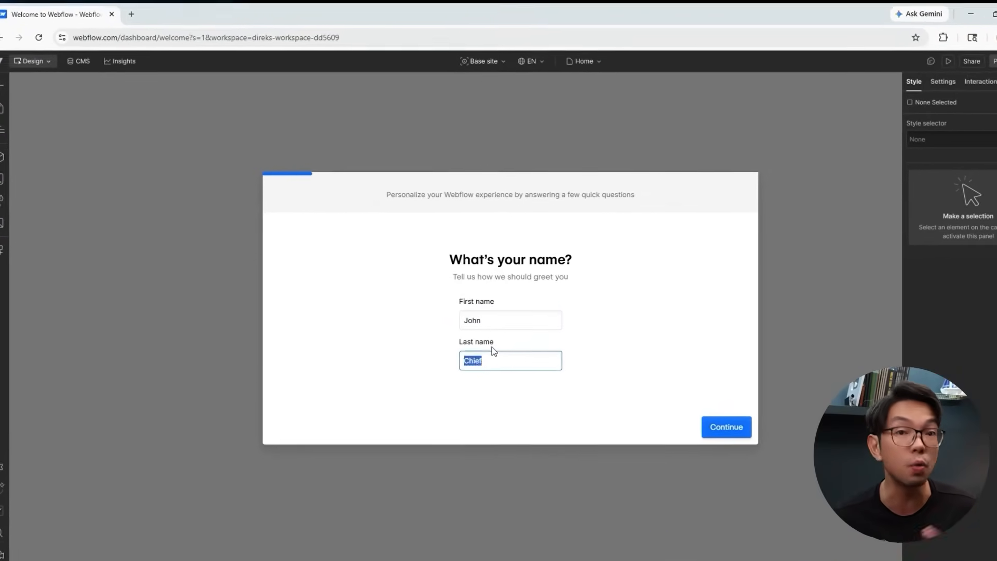
{"action": "type", "text": "Kevin"}
{"action": "left_click", "coordinate": [695, 419]}
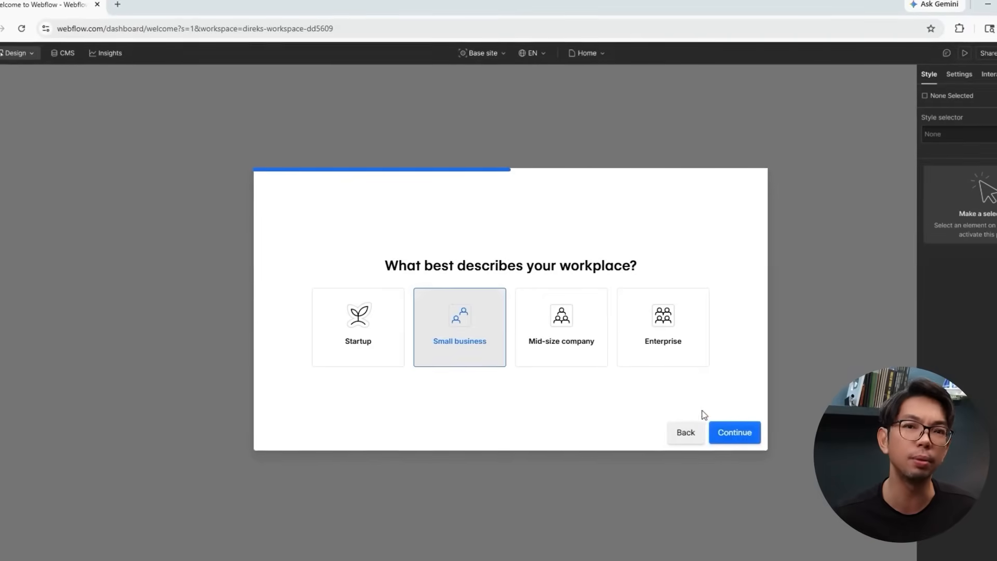
Answer the onboarding questions: Small business, employee count, Business site, and No to hiring help.
{"action": "left_click", "coordinate": [734, 432]}
{"action": "left_click", "coordinate": [380, 327]}
{"action": "left_click", "coordinate": [734, 432]}
{"action": "left_click", "coordinate": [309, 327]}
{"action": "left_click", "coordinate": [733, 432]}
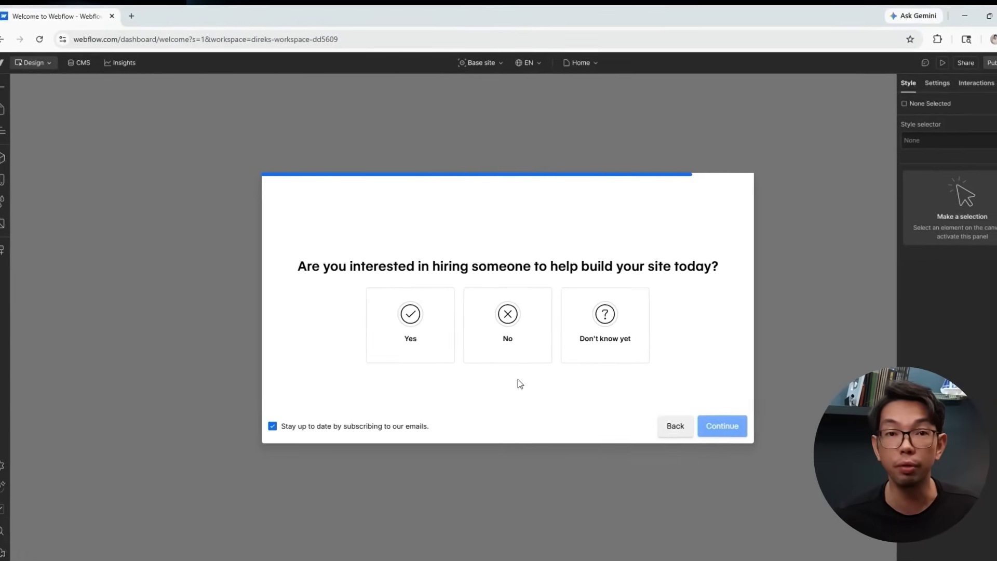
{"action": "left_click", "coordinate": [510, 356]}
{"action": "left_click", "coordinate": [723, 426]}
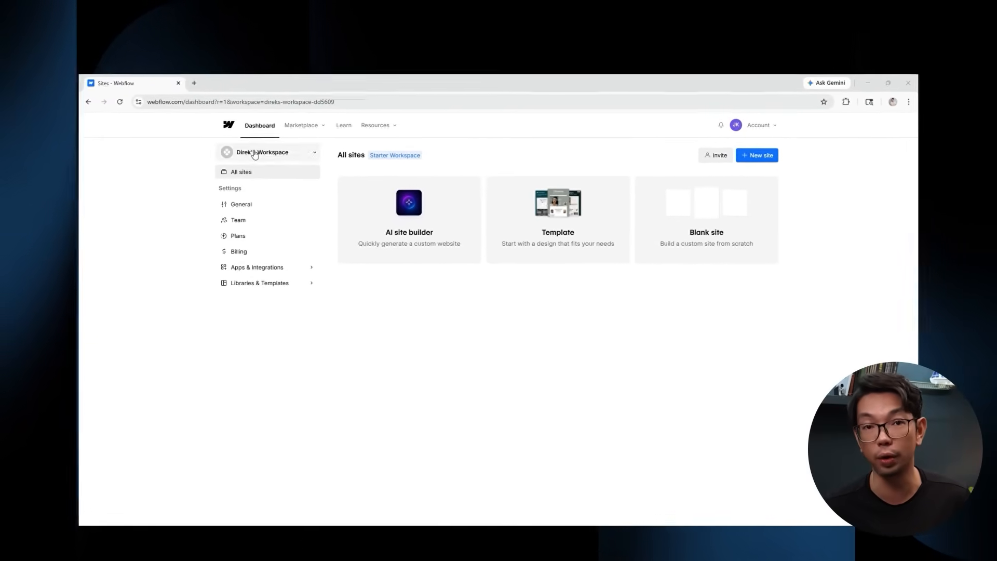
{"action": "left_click", "coordinate": [248, 84]}
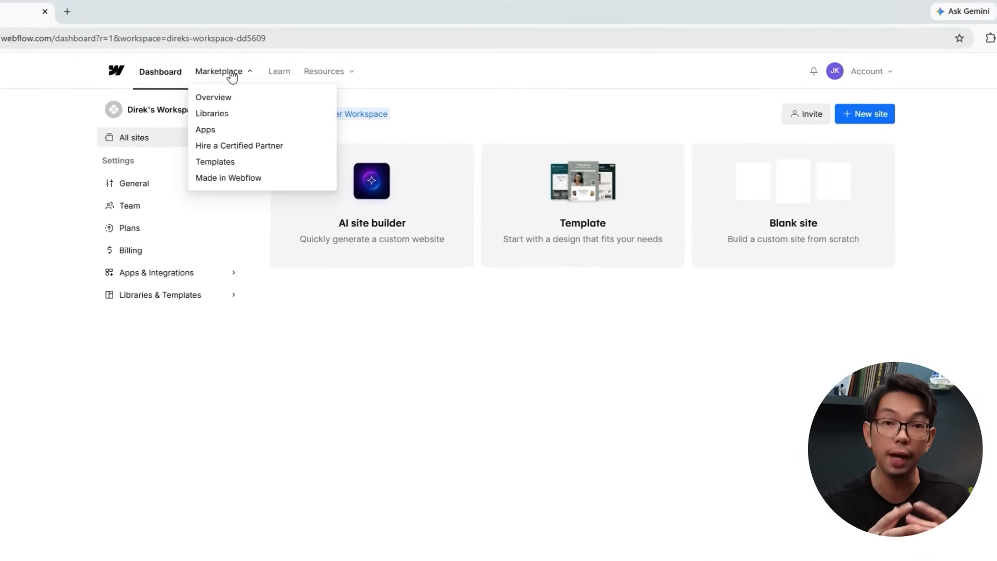
{"action": "left_click", "coordinate": [279, 68]}
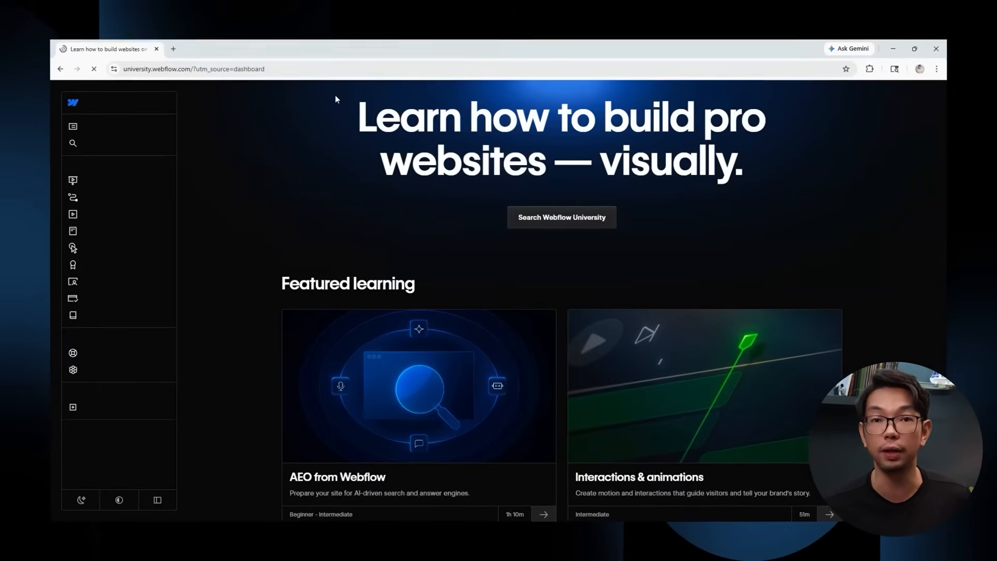
{"action": "left_click", "coordinate": [61, 68]}
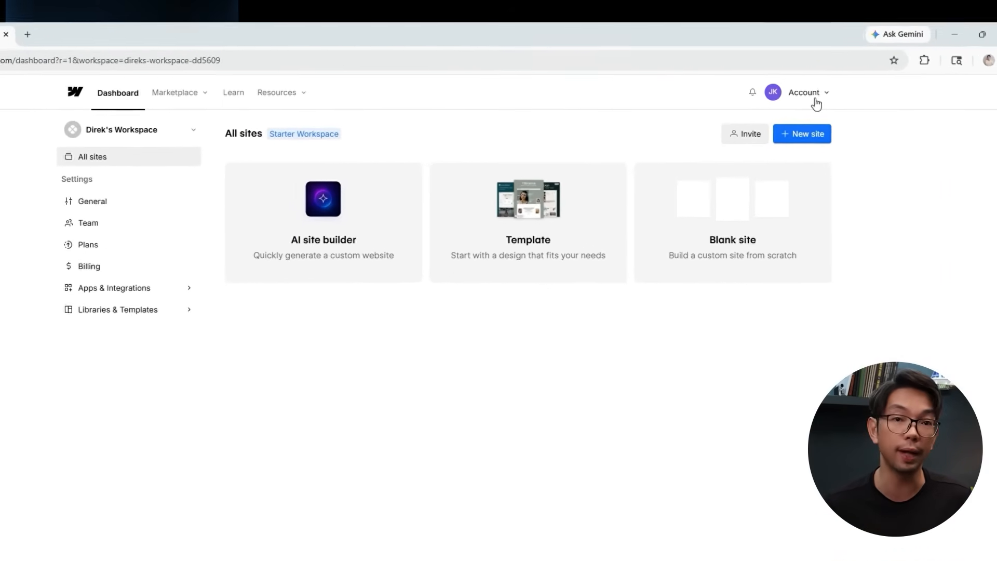
{"action": "left_click", "coordinate": [812, 96]}
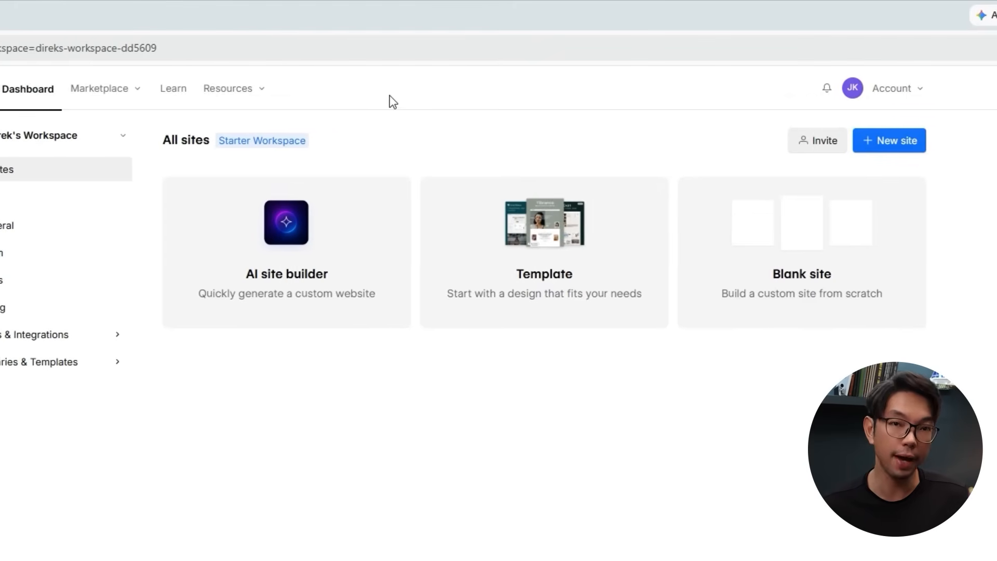
{"action": "left_click", "coordinate": [31, 136]}
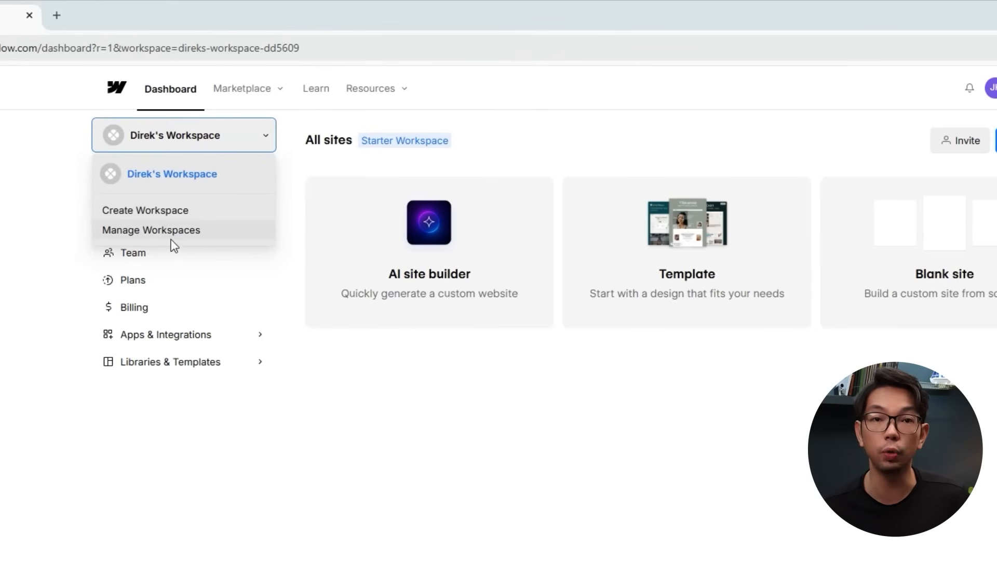
{"action": "left_click", "coordinate": [151, 235]}
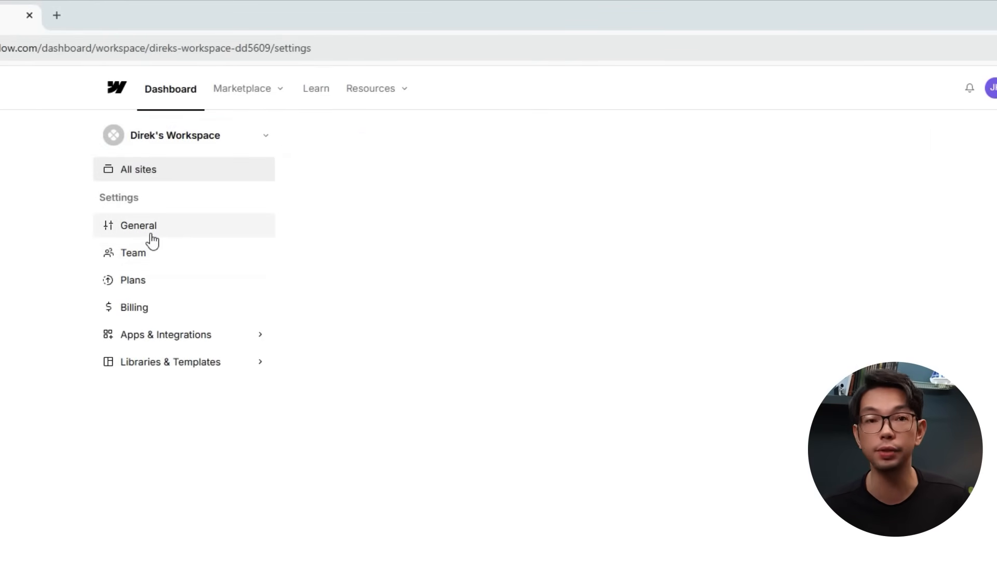
{"action": "left_click", "coordinate": [151, 260]}
{"action": "left_click", "coordinate": [149, 279]}
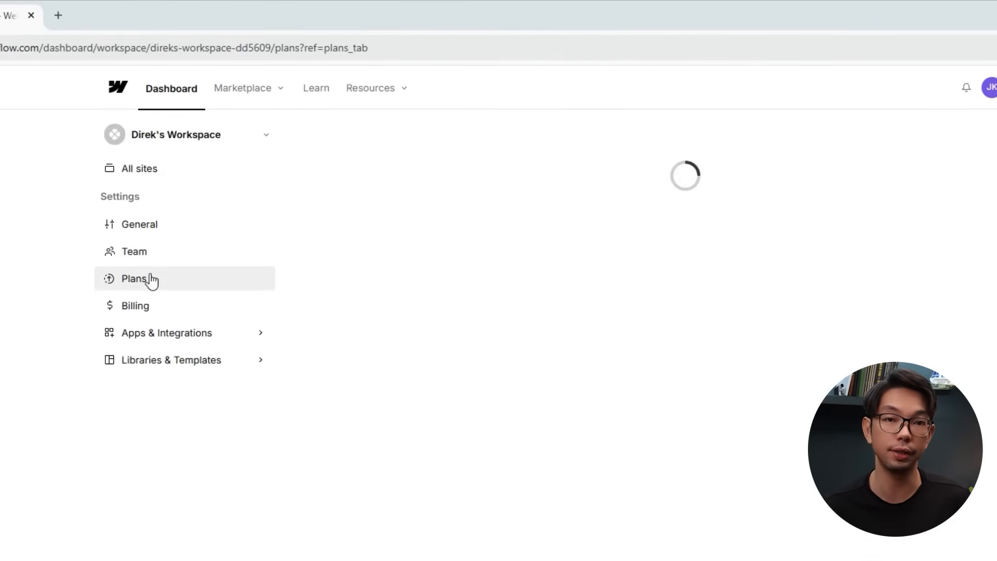
{"action": "left_click", "coordinate": [155, 309]}
{"action": "left_click", "coordinate": [164, 331]}
{"action": "left_click", "coordinate": [159, 414]}
{"action": "left_click", "coordinate": [154, 155]}
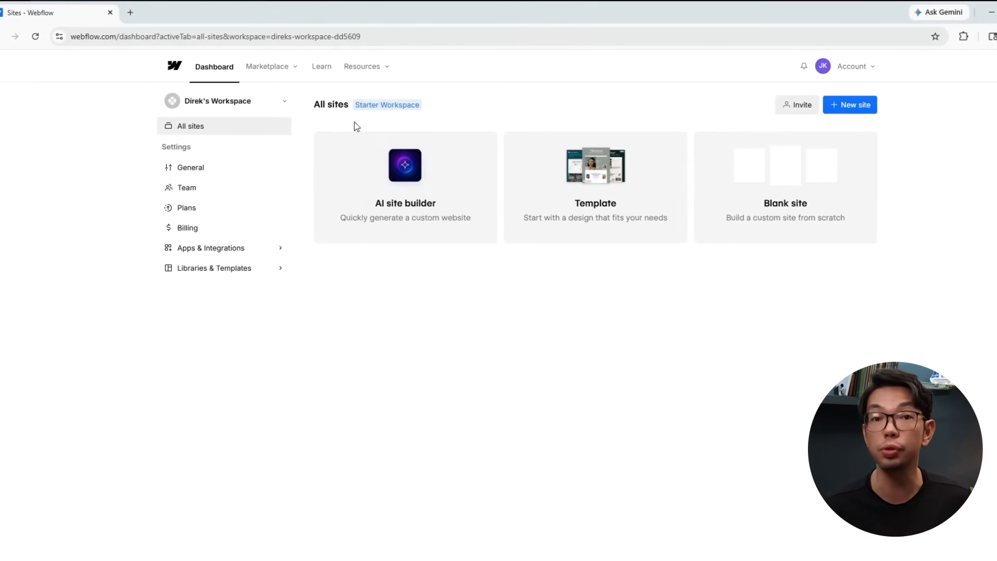
{"action": "left_click", "coordinate": [792, 104]}
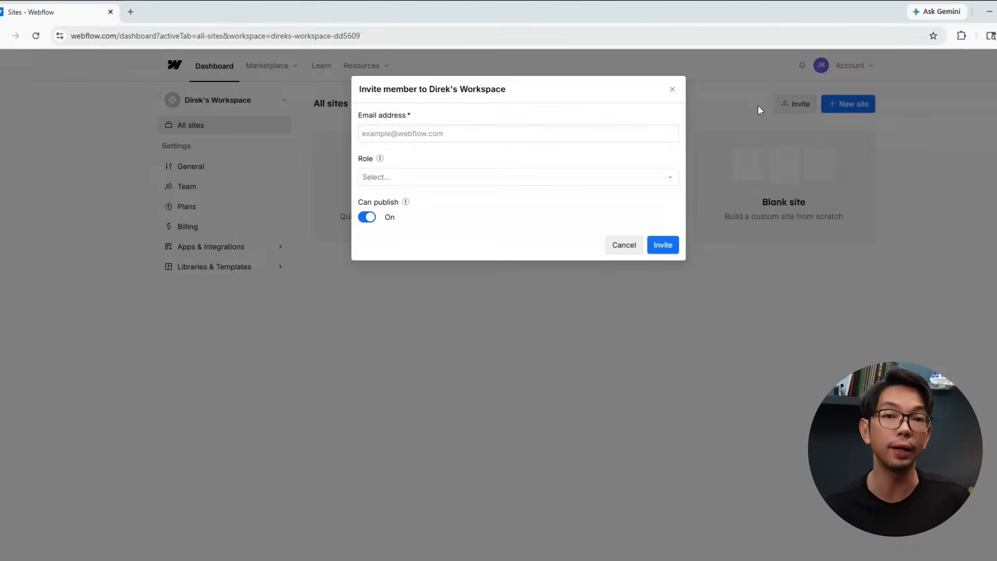
{"action": "left_click", "coordinate": [612, 183]}
{"action": "left_click", "coordinate": [477, 168]}
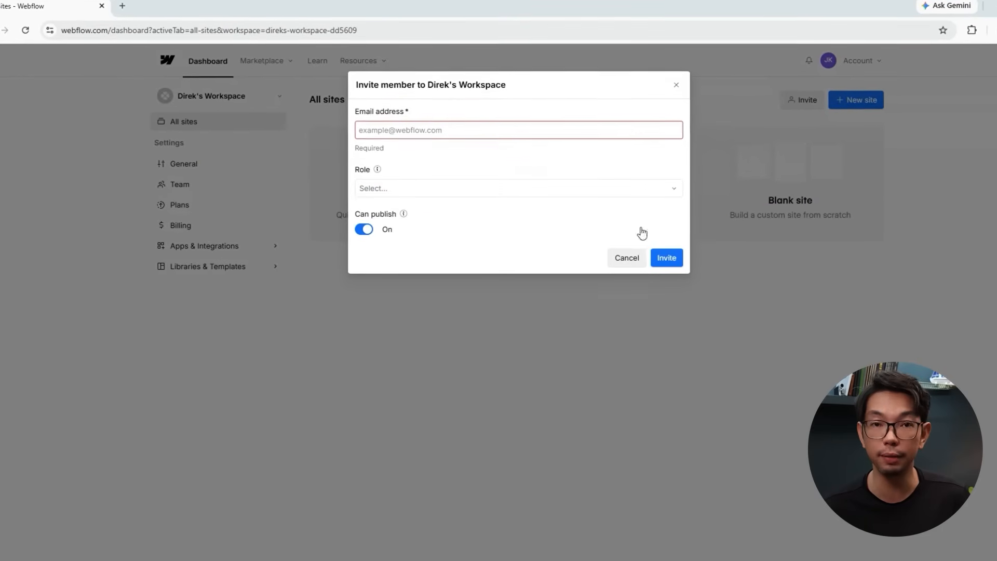
{"action": "left_click", "coordinate": [631, 258]}
{"action": "left_click", "coordinate": [880, 90]}
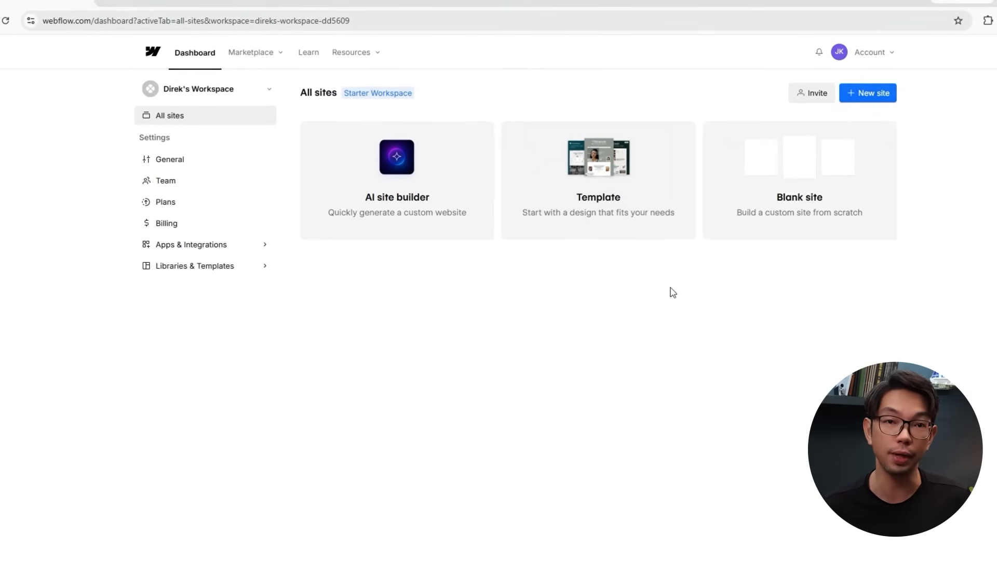
Create a new Blank site with its default name and open it in the Designer.
{"action": "left_click", "coordinate": [868, 93]}
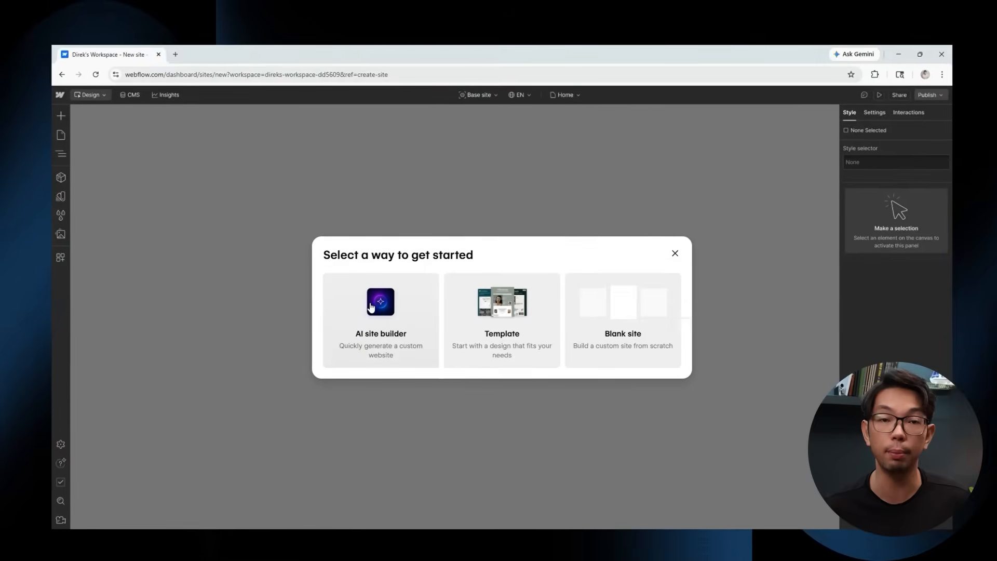
{"action": "left_click", "coordinate": [604, 335]}
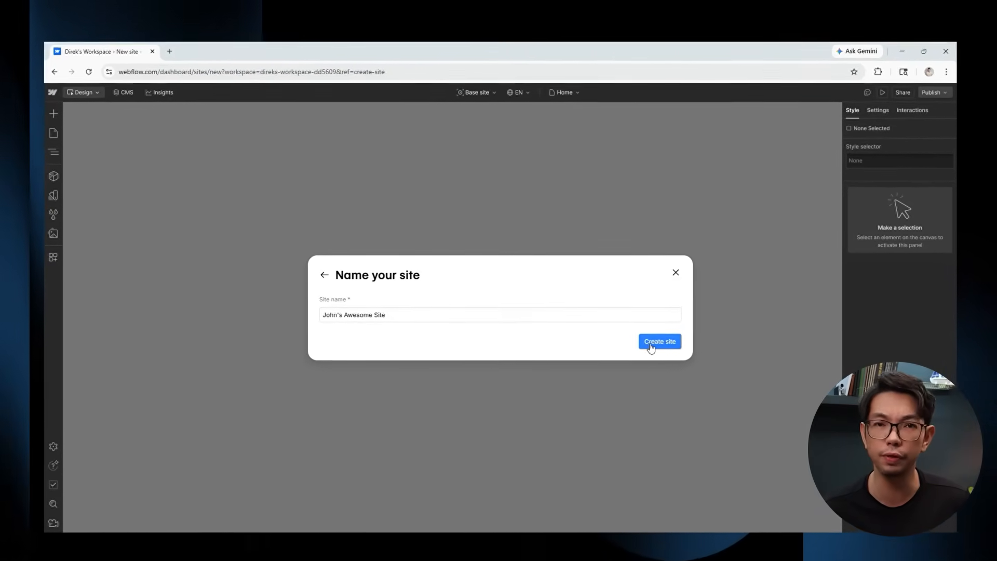
{"action": "left_click", "coordinate": [652, 343]}
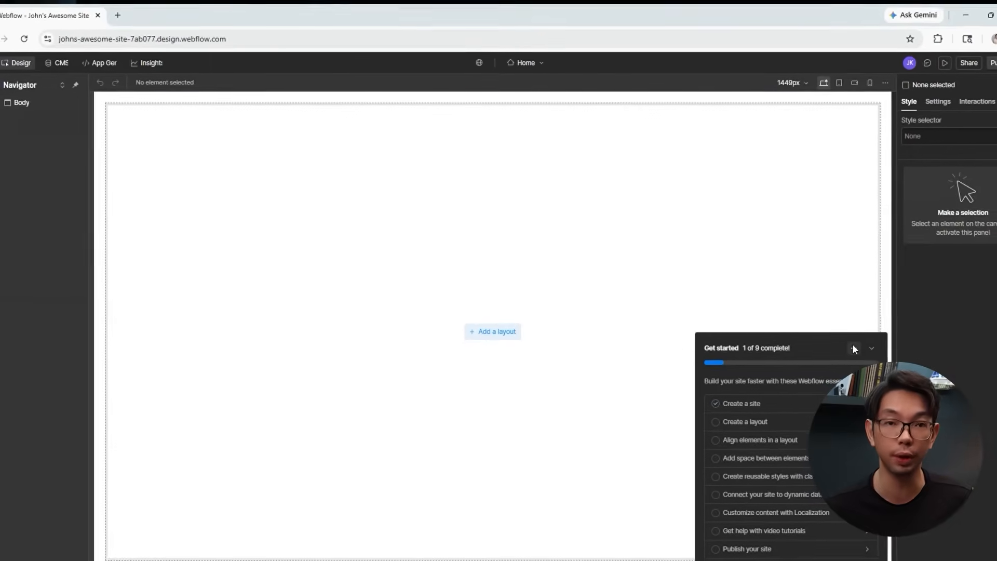
Dismiss the Get started checklist and browse the Pages, Variables, Assets, Apps and Navigator panels.
{"action": "left_click", "coordinate": [854, 348]}
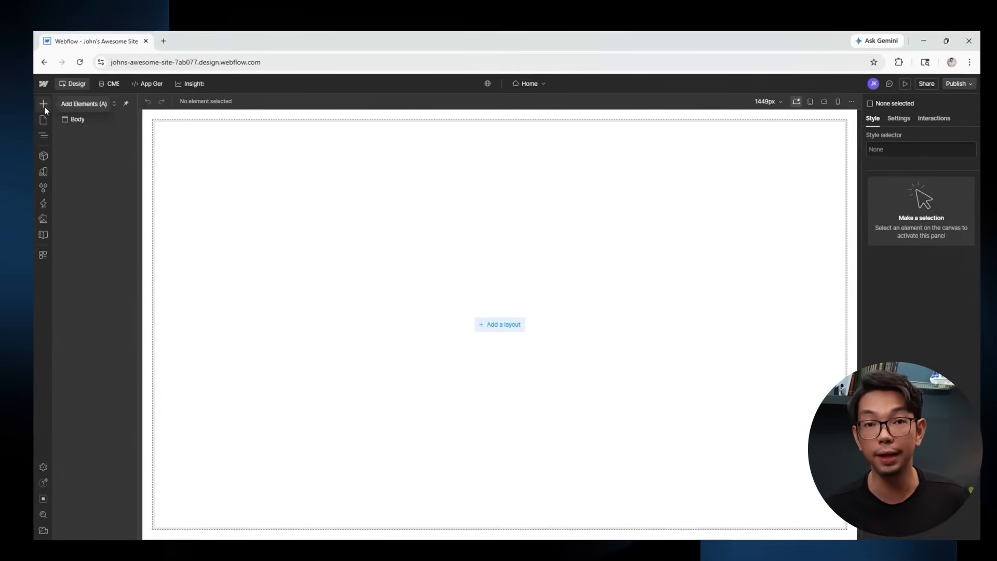
{"action": "left_click", "coordinate": [43, 120]}
{"action": "left_click", "coordinate": [43, 187]}
{"action": "left_click", "coordinate": [43, 235]}
{"action": "left_click", "coordinate": [43, 254]}
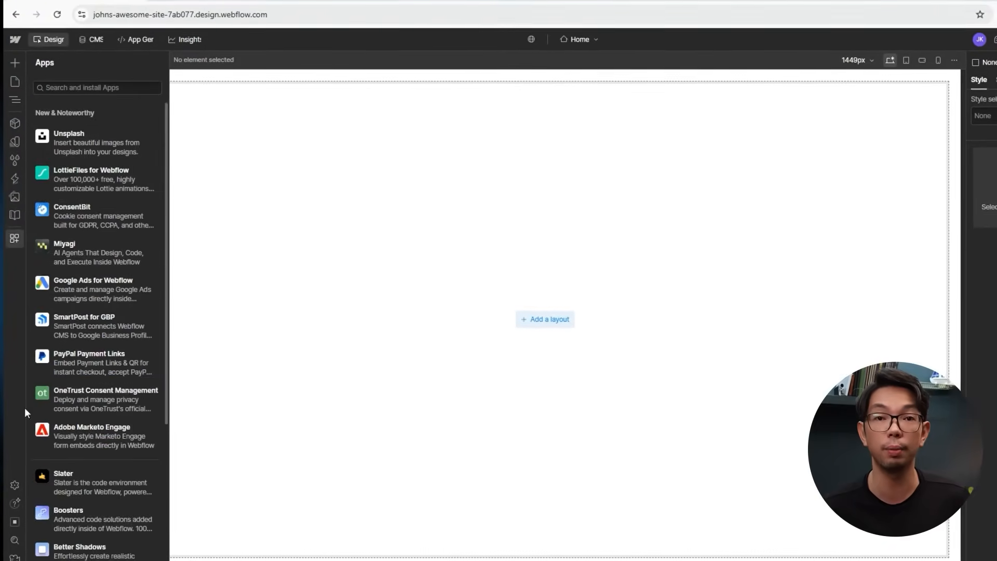
{"action": "left_click", "coordinate": [14, 82]}
{"action": "left_click", "coordinate": [469, 291]}
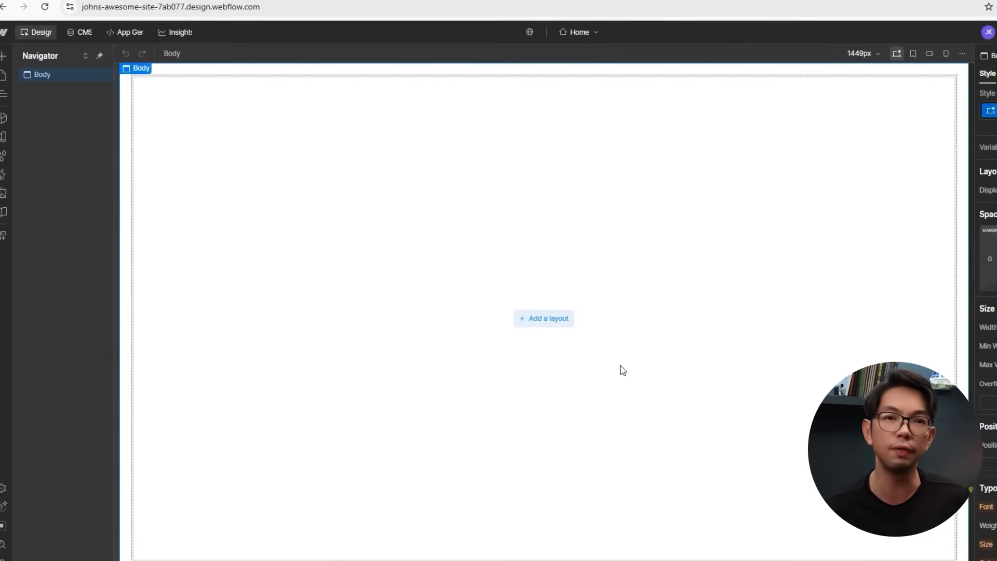
Review the Body's Settings, Interactions and Style properties in the right panel.
{"action": "left_click", "coordinate": [941, 73]}
{"action": "left_click", "coordinate": [982, 74]}
{"action": "left_click", "coordinate": [941, 73]}
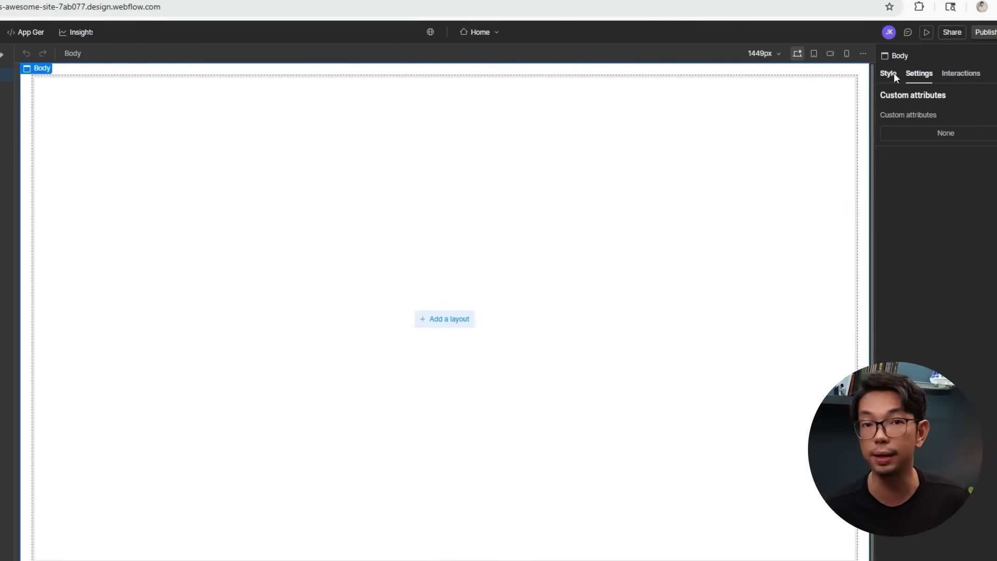
{"action": "left_click", "coordinate": [888, 73]}
{"action": "scroll", "coordinate": [930, 156], "scroll_direction": "down", "scroll_amount": 15}
{"action": "scroll", "coordinate": [923, 327], "scroll_direction": "up", "scroll_amount": 10}
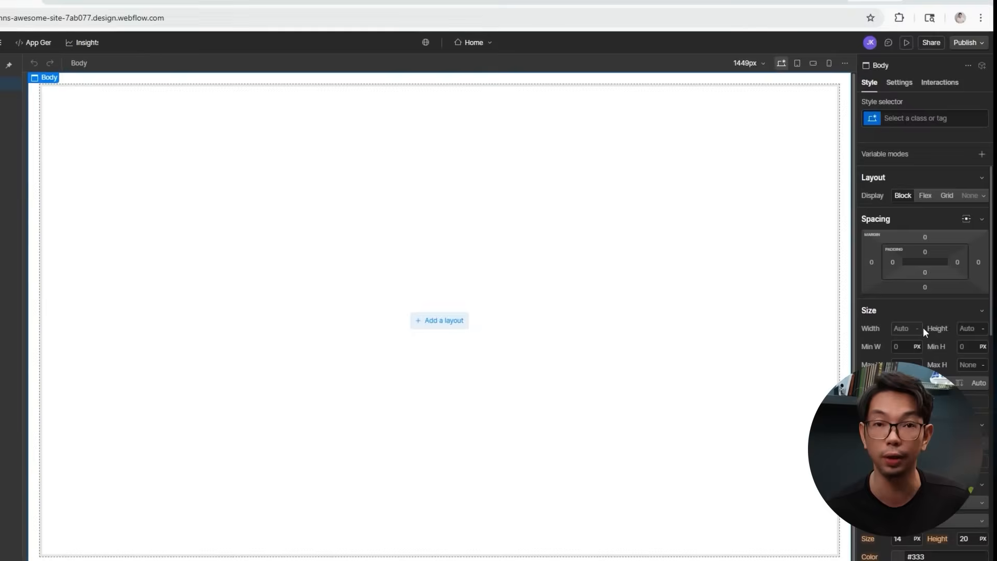
{"action": "scroll", "coordinate": [923, 327], "scroll_direction": "up", "scroll_amount": 1}
Inspect the canvas settings popup, including its advanced options, then close it.
{"action": "left_click", "coordinate": [748, 62]}
{"action": "left_click", "coordinate": [737, 200]}
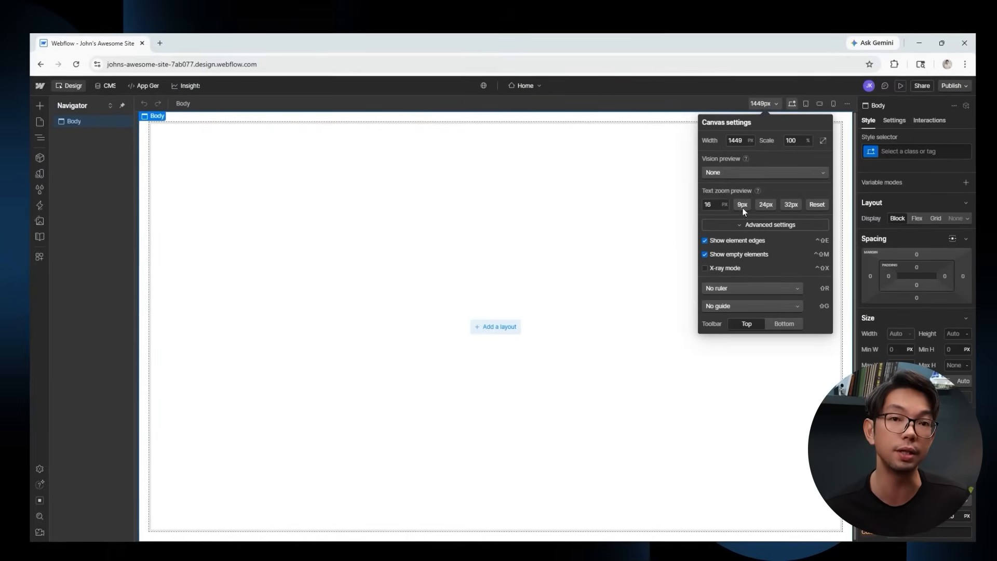
{"action": "left_click", "coordinate": [794, 91]}
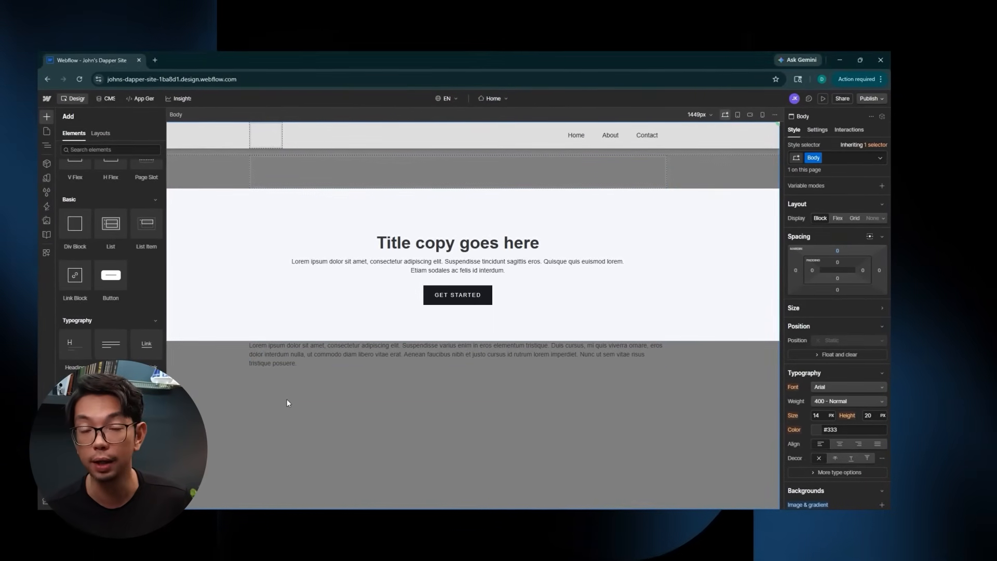
With the Navigator shown, drag a Heading from the Add panel below the Lorem ipsum paragraph.
{"action": "key", "text": "z"}
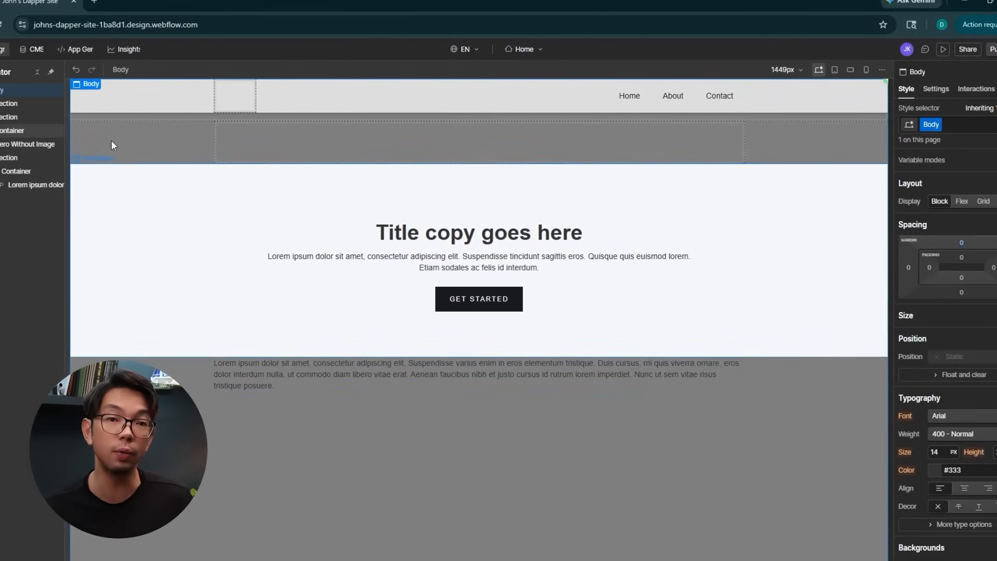
{"action": "key", "text": "a"}
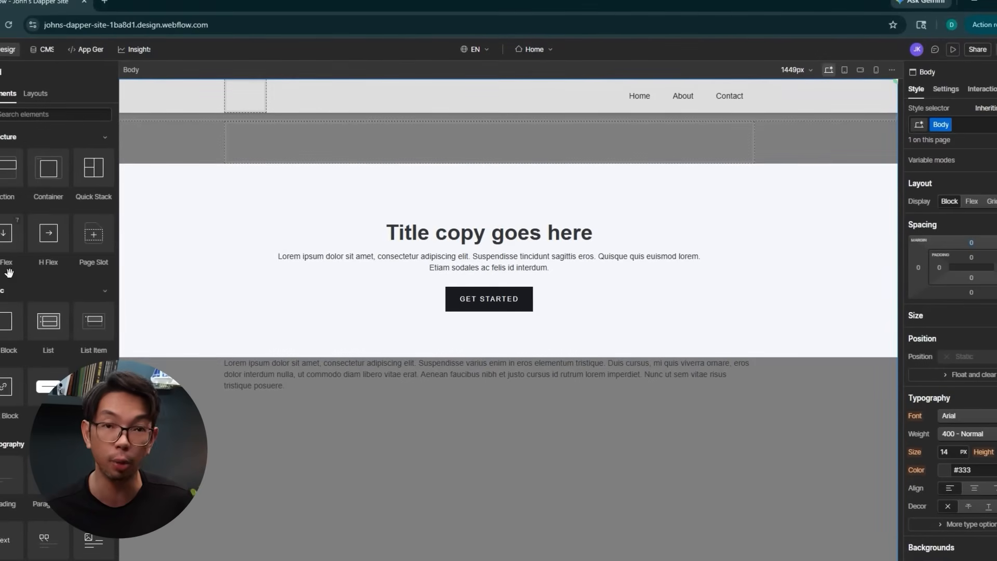
{"action": "left_click_drag", "start_coordinate": [225, 405], "coordinate": [226, 405]}
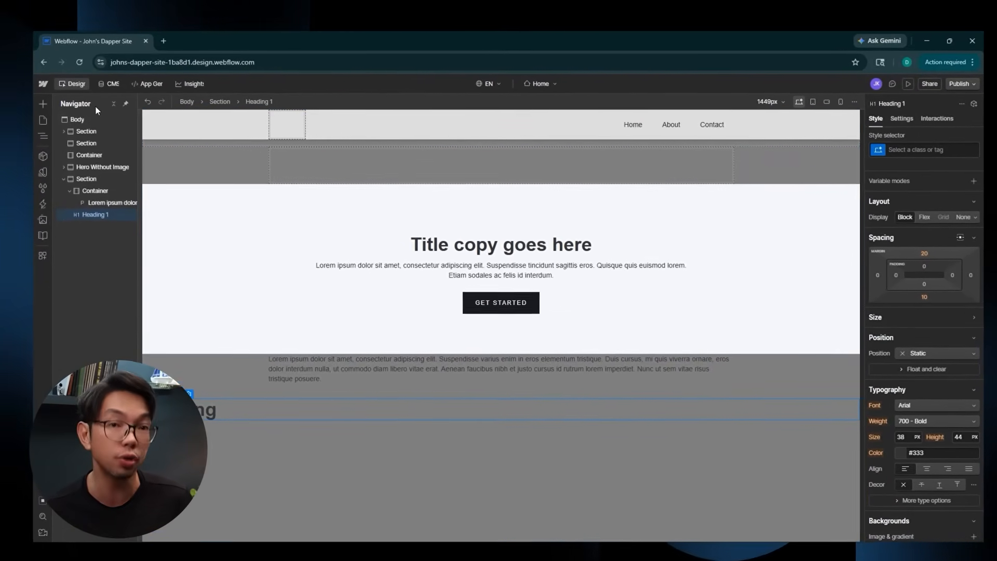
In the Navigator, expand the Navbar, Hero Without Image and last section, then select the heading.
{"action": "left_click", "coordinate": [88, 138]}
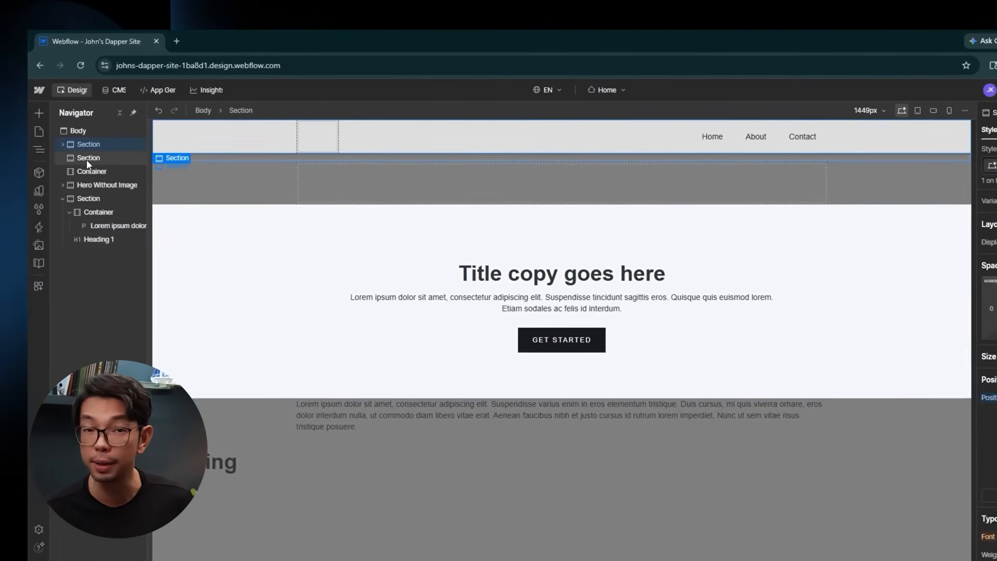
{"action": "left_click", "coordinate": [86, 153]}
{"action": "left_click", "coordinate": [63, 145]}
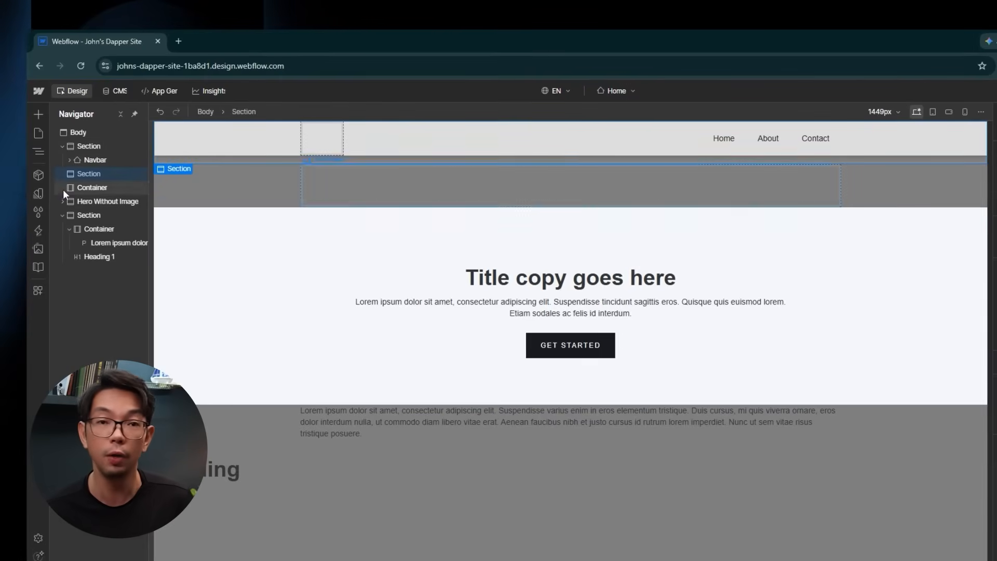
{"action": "left_click", "coordinate": [62, 201]}
{"action": "left_click", "coordinate": [63, 229]}
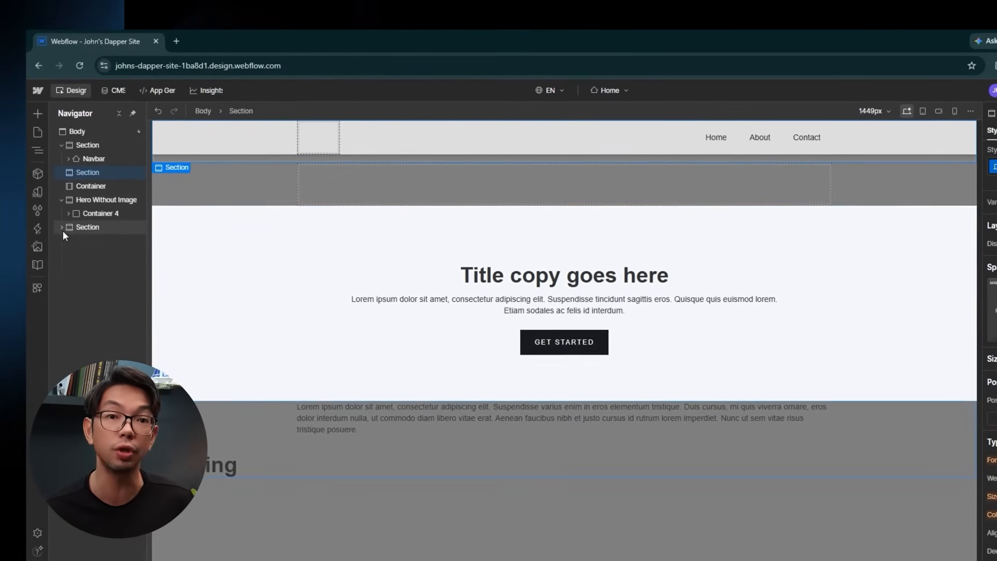
{"action": "left_click", "coordinate": [63, 228]}
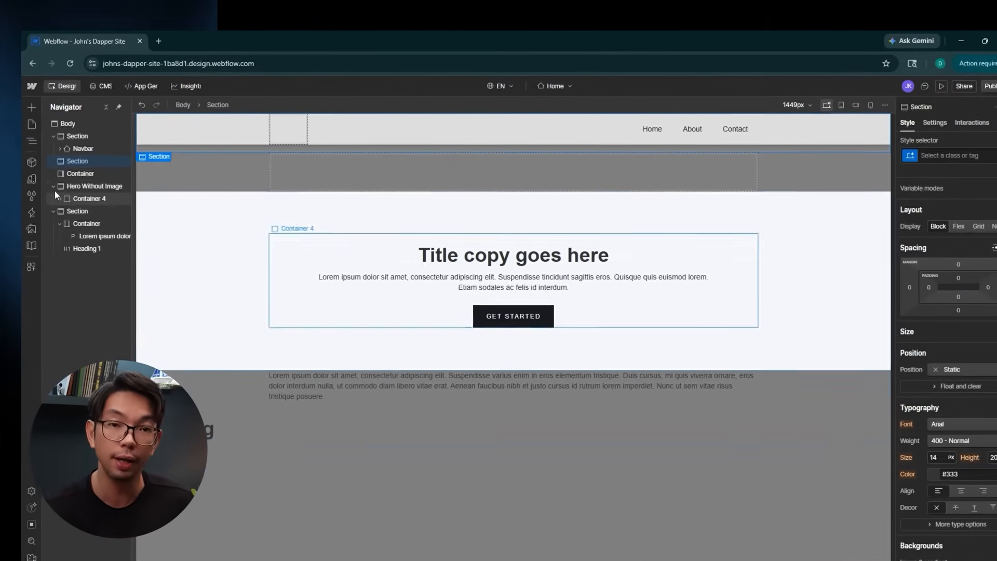
{"action": "left_click", "coordinate": [57, 145]}
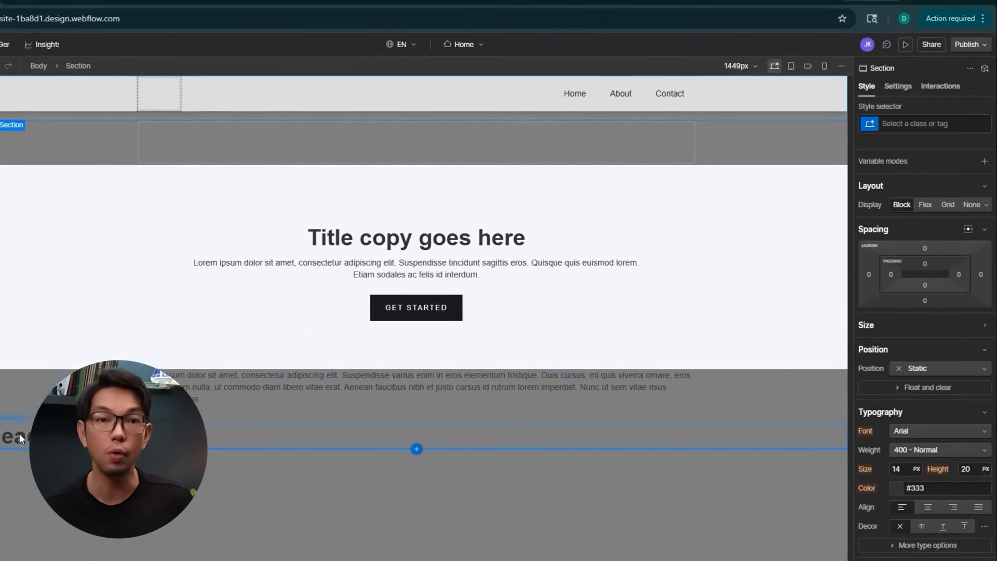
{"action": "left_click", "coordinate": [20, 435]}
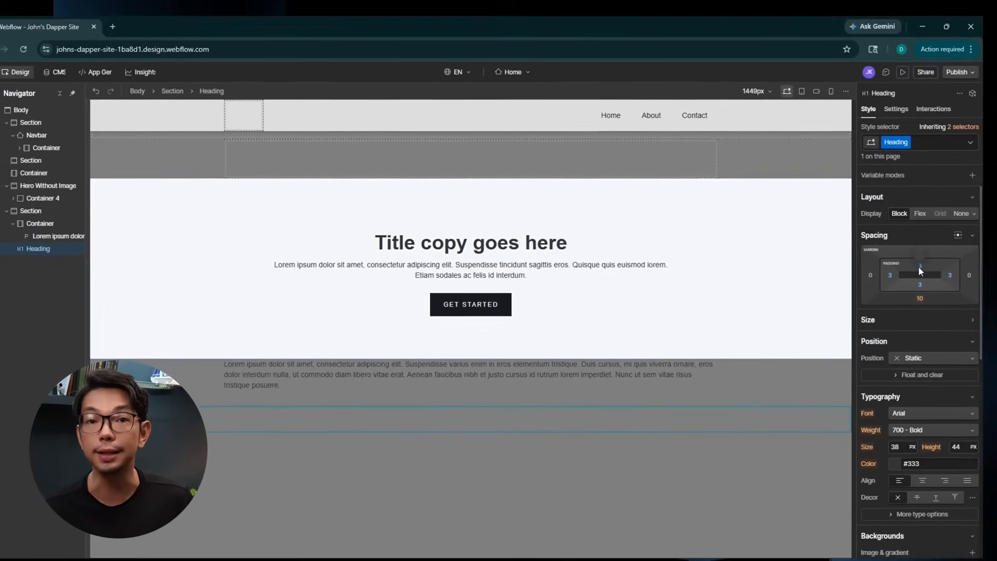
Make the heading bold at 100 px font size, aligned left.
{"action": "scroll", "coordinate": [896, 355], "scroll_direction": "down", "scroll_amount": 2}
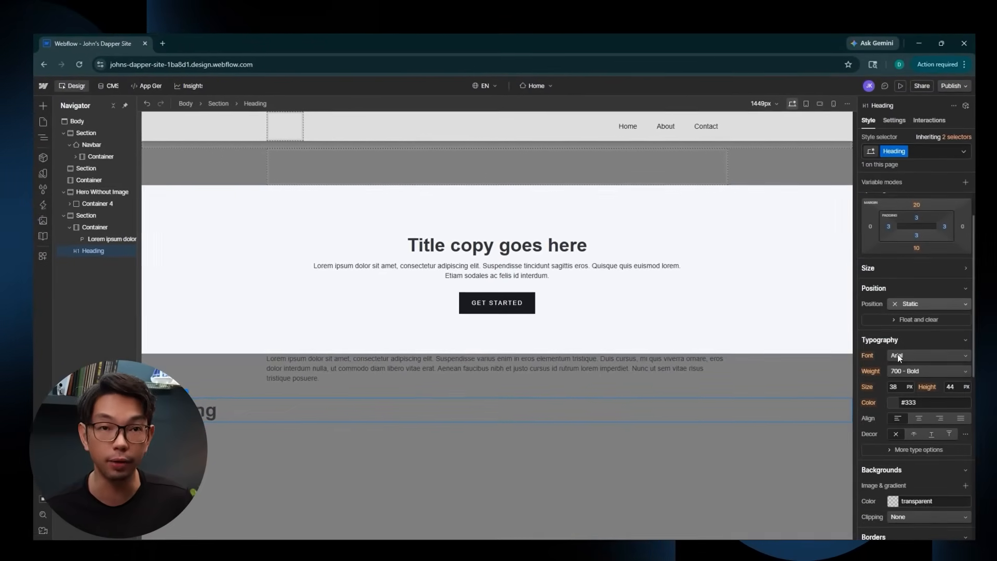
{"action": "scroll", "coordinate": [897, 351], "scroll_direction": "down", "scroll_amount": 2}
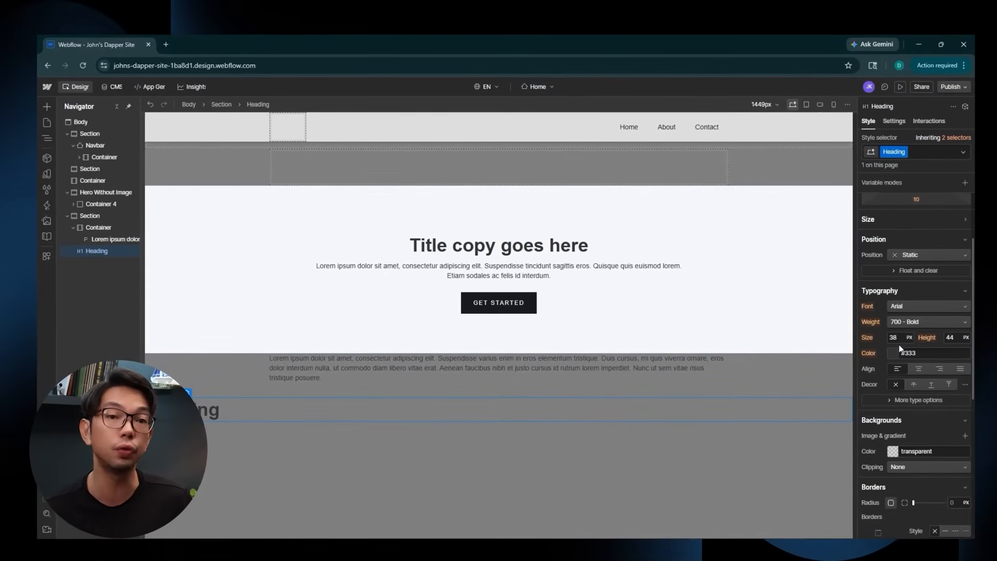
{"action": "left_click", "coordinate": [901, 322]}
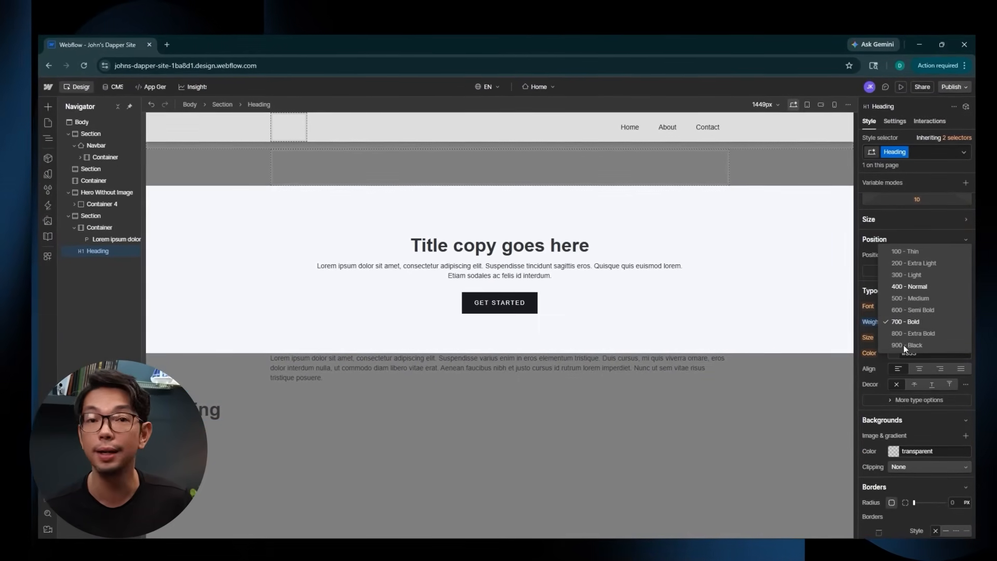
{"action": "left_click", "coordinate": [909, 286]}
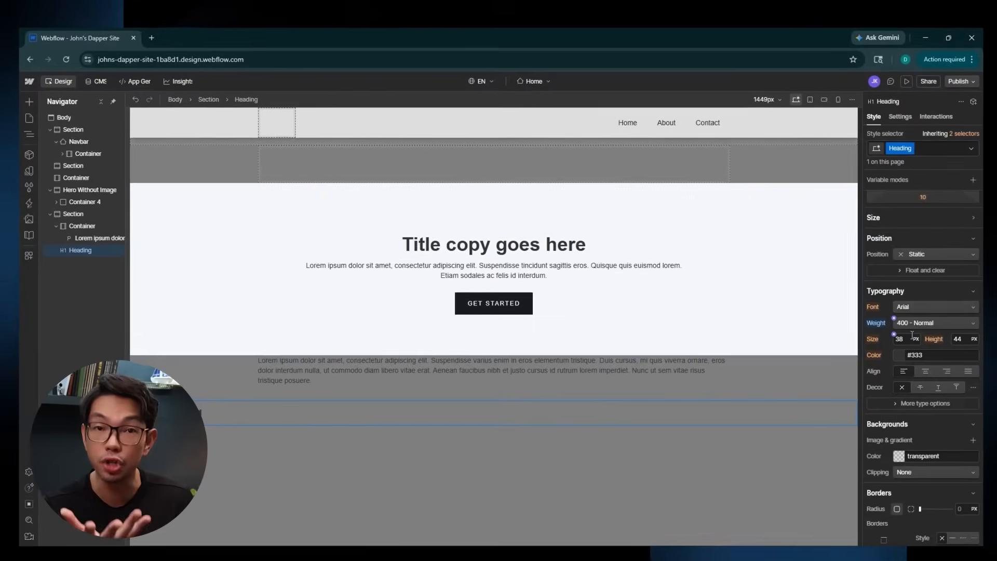
{"action": "left_click", "coordinate": [915, 322]}
{"action": "left_click", "coordinate": [908, 359]}
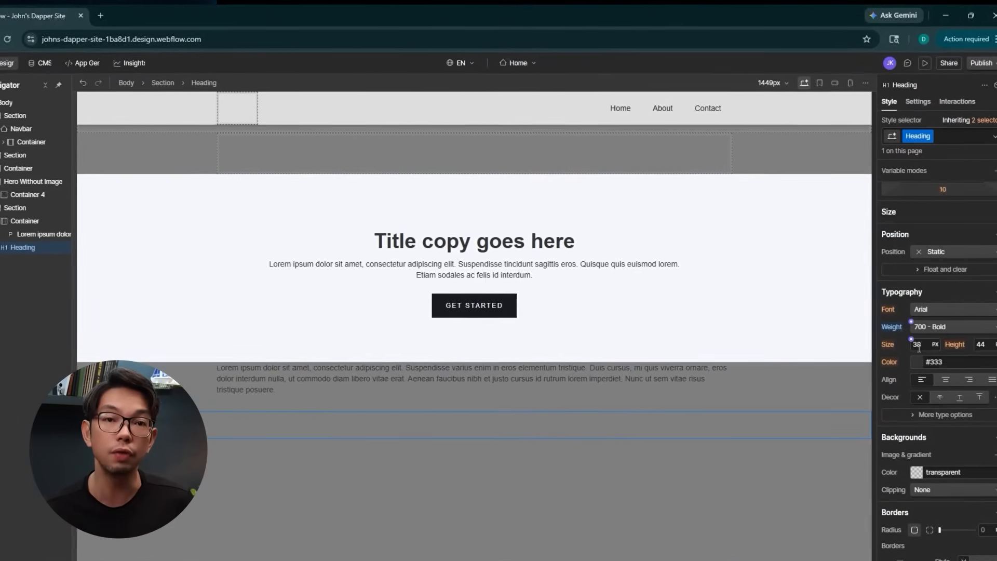
{"action": "key", "text": "Return"}
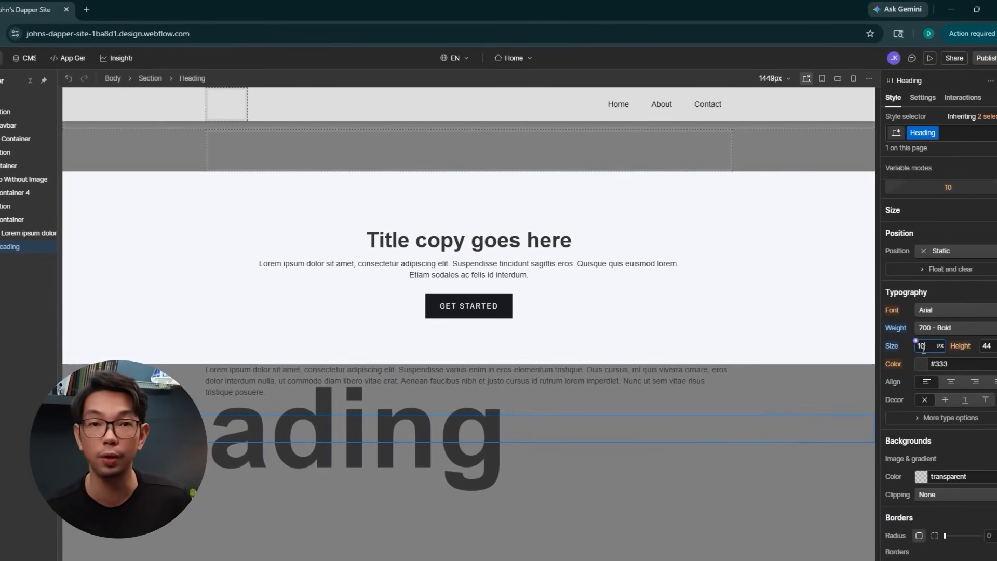
{"action": "left_click", "coordinate": [974, 381]}
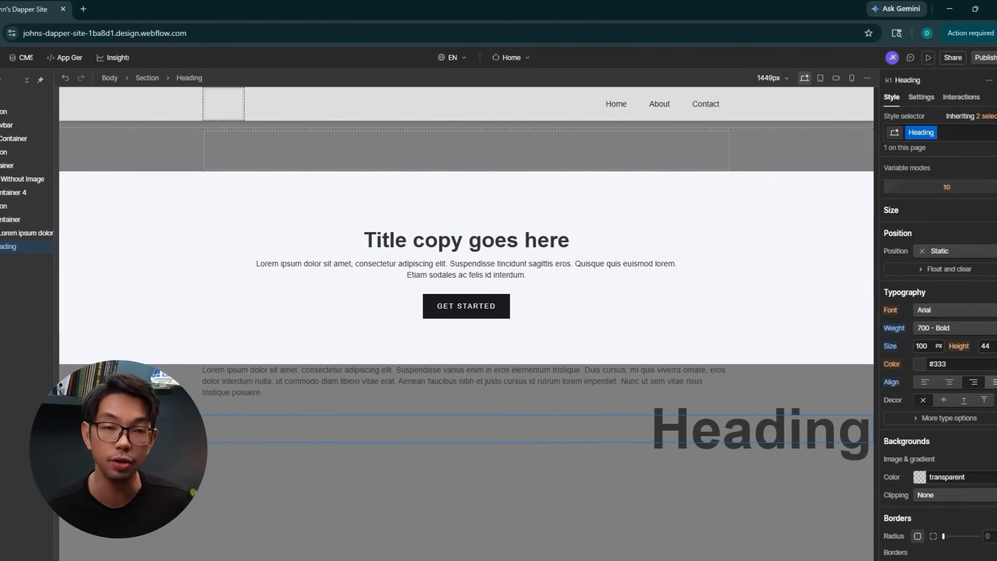
{"action": "left_click", "coordinate": [948, 381]}
{"action": "left_click", "coordinate": [924, 382]}
Give the heading's class a light grey #ececec background colour.
{"action": "scroll", "coordinate": [926, 403], "scroll_direction": "down", "scroll_amount": 3}
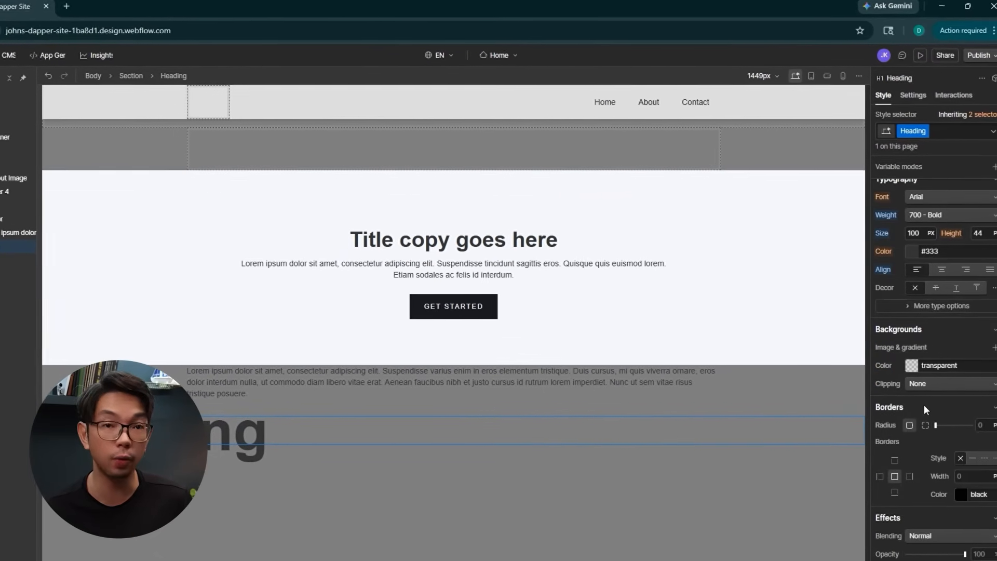
{"action": "scroll", "coordinate": [926, 400], "scroll_direction": "down", "scroll_amount": 2}
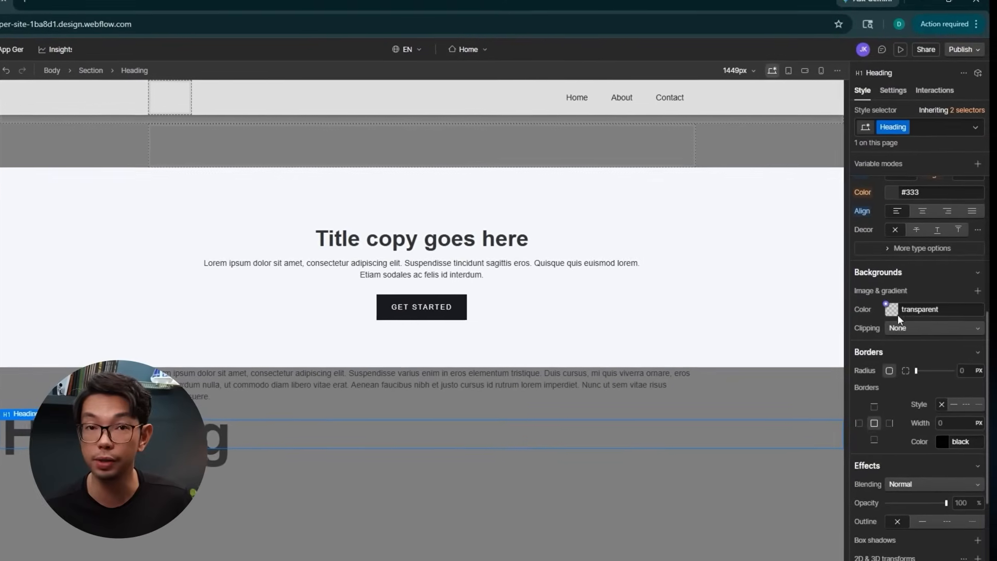
{"action": "left_click", "coordinate": [912, 311]}
{"action": "left_click_drag", "start_coordinate": [881, 356], "coordinate": [831, 331]}
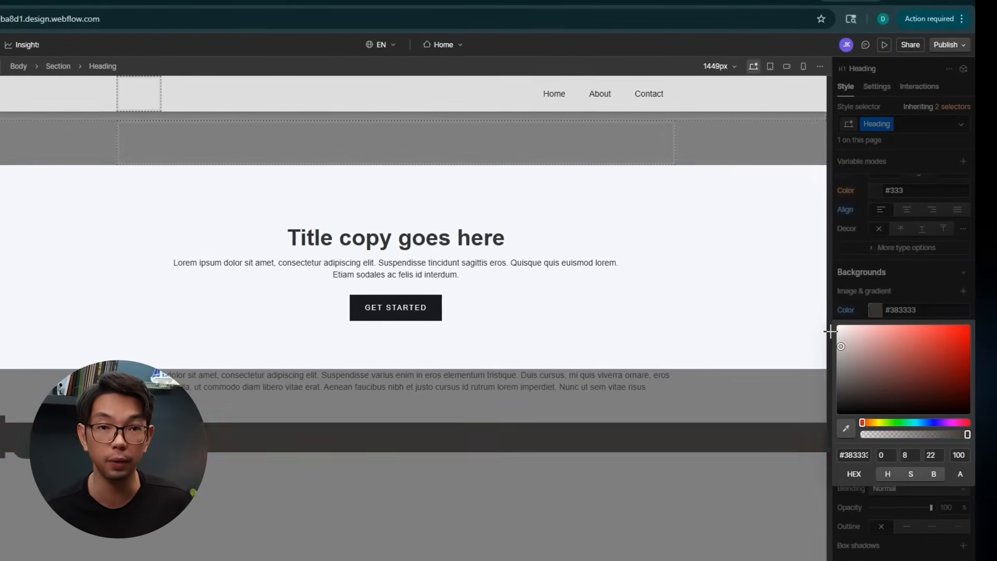
{"action": "left_click", "coordinate": [926, 289]}
{"action": "scroll", "coordinate": [888, 395], "scroll_direction": "down", "scroll_amount": 1}
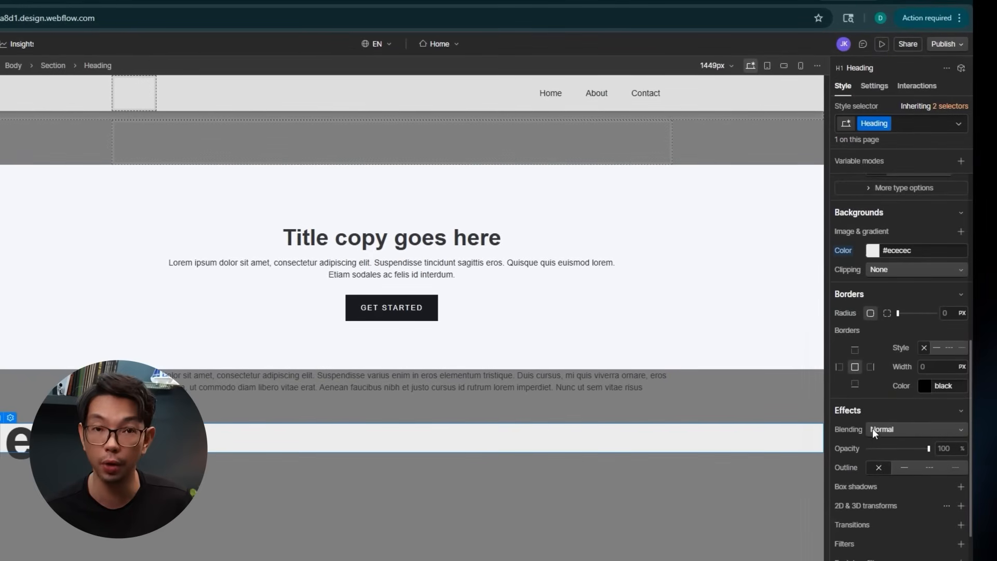
{"action": "scroll", "coordinate": [866, 439], "scroll_direction": "down", "scroll_amount": 2}
{"action": "scroll", "coordinate": [856, 456], "scroll_direction": "down", "scroll_amount": 1}
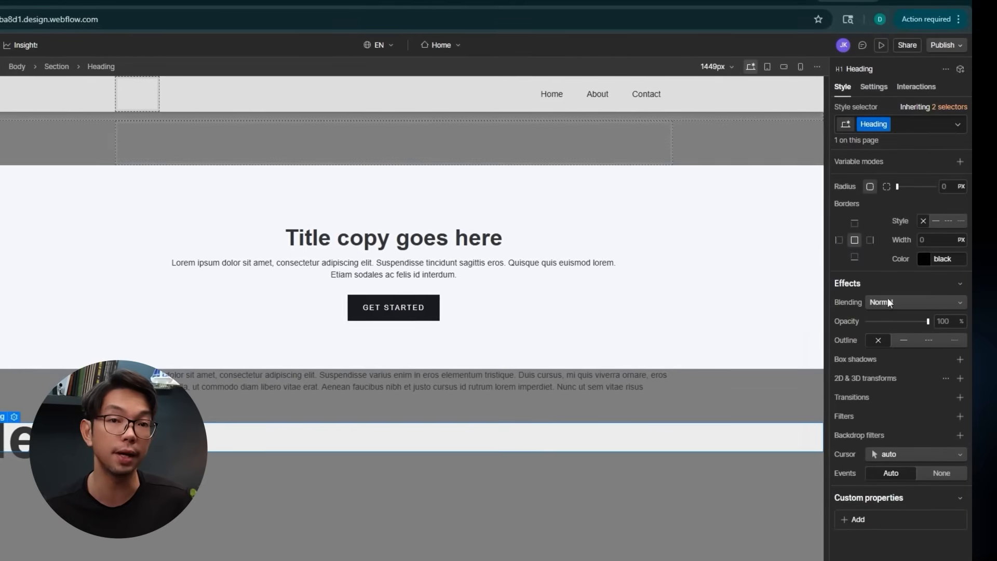
{"action": "left_click", "coordinate": [880, 89]}
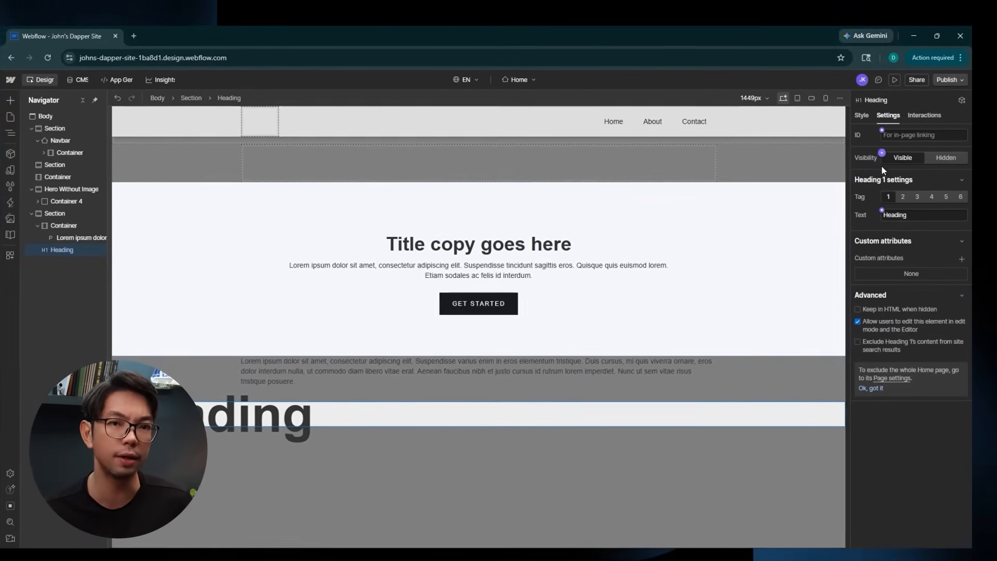
{"action": "left_click", "coordinate": [904, 198]}
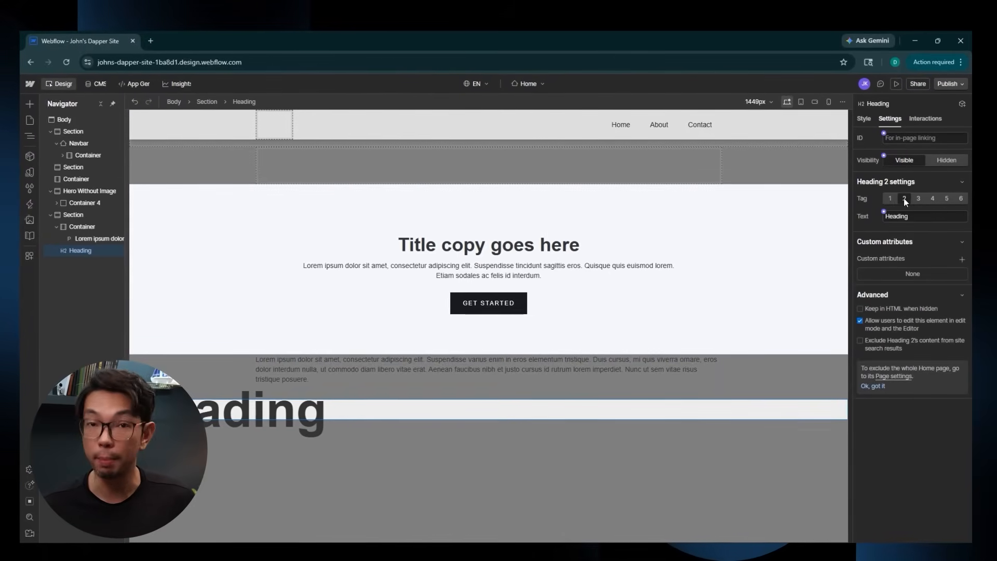
{"action": "left_click", "coordinate": [946, 198]}
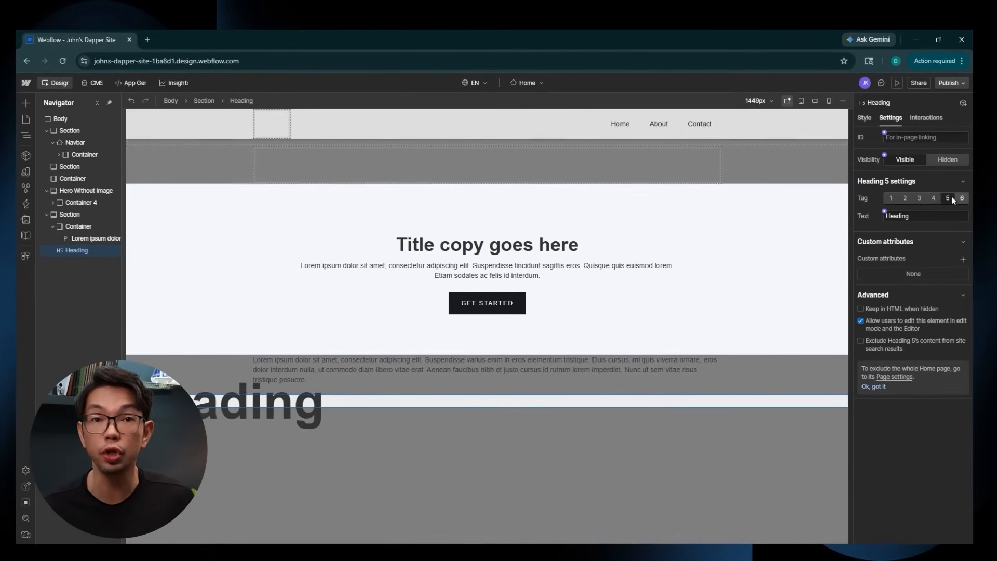
{"action": "left_click", "coordinate": [891, 197]}
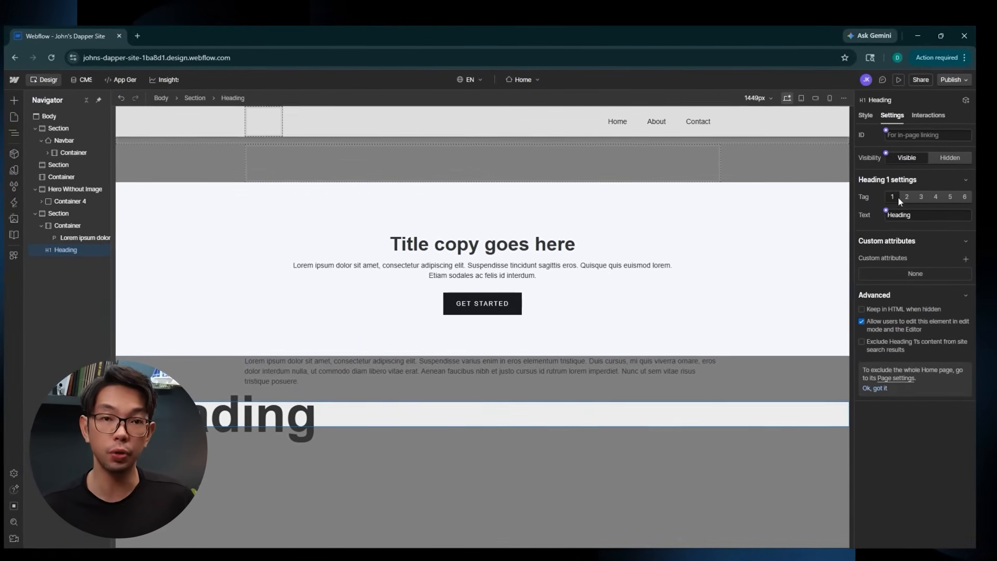
{"action": "left_click", "coordinate": [885, 210]}
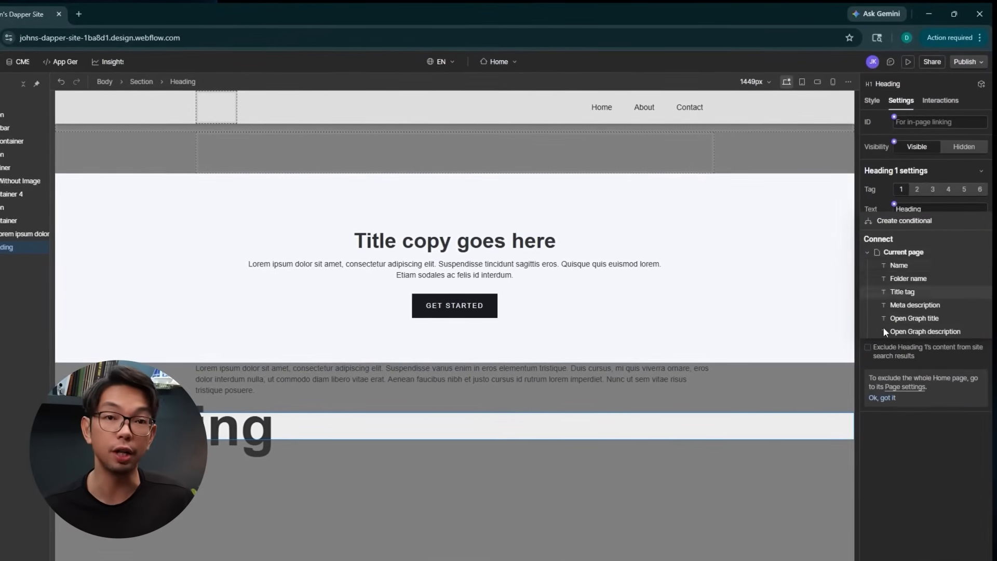
{"action": "left_click", "coordinate": [924, 456]}
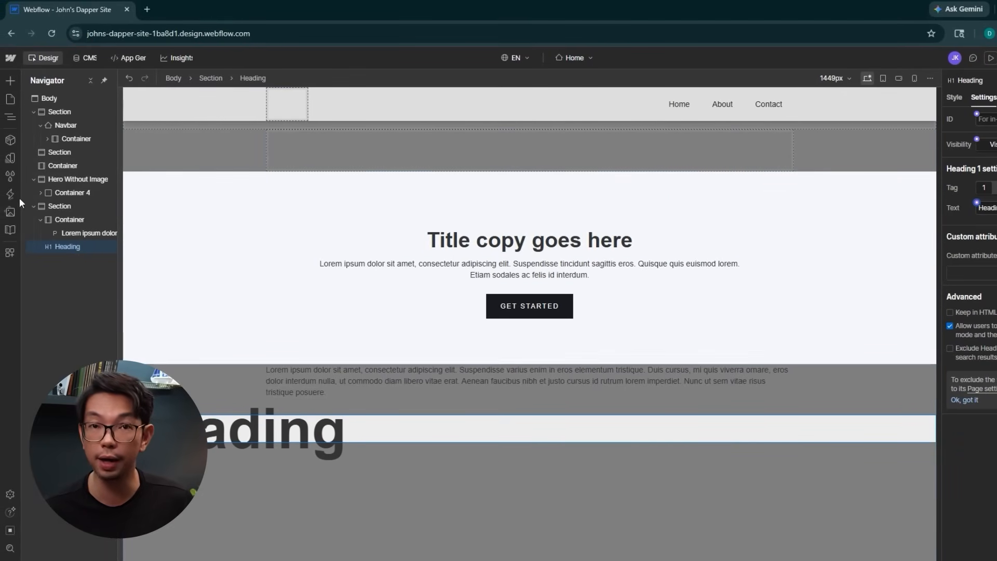
{"action": "left_click", "coordinate": [11, 213]}
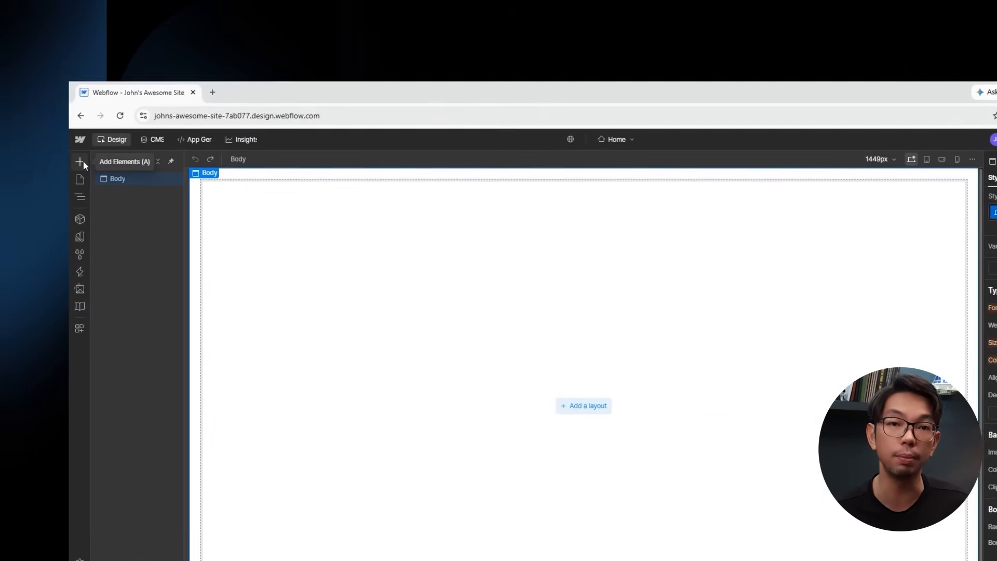
Add a new Section at the top of the empty page.
{"action": "left_click", "coordinate": [82, 163]}
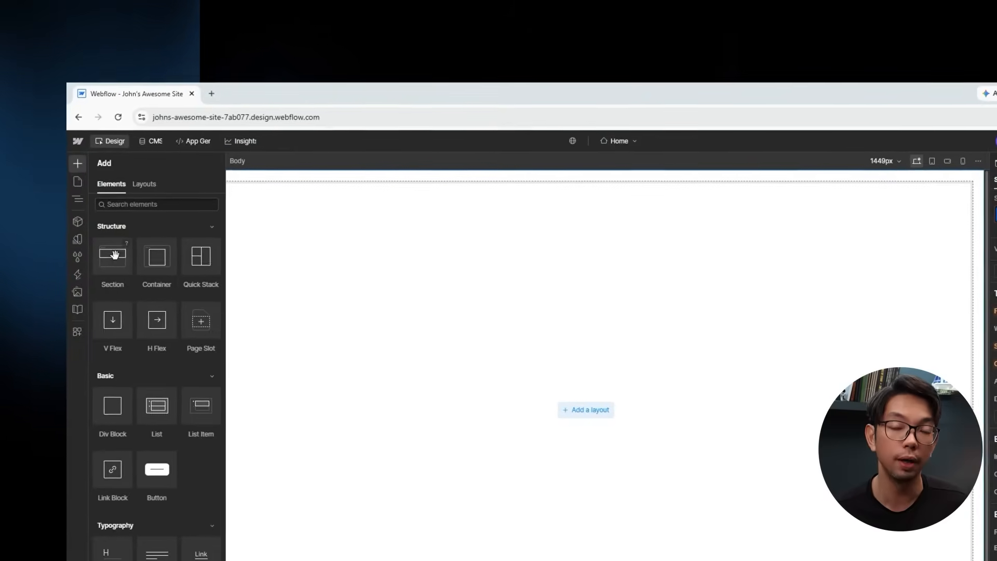
{"action": "left_click_drag", "start_coordinate": [115, 255], "coordinate": [330, 263]}
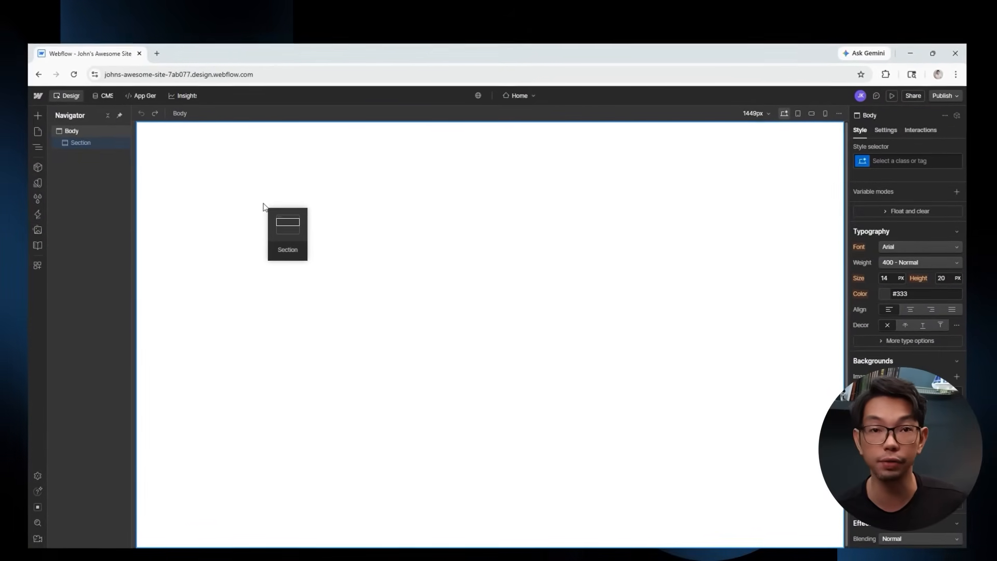
{"action": "left_click_drag", "start_coordinate": [263, 203], "coordinate": [265, 205]}
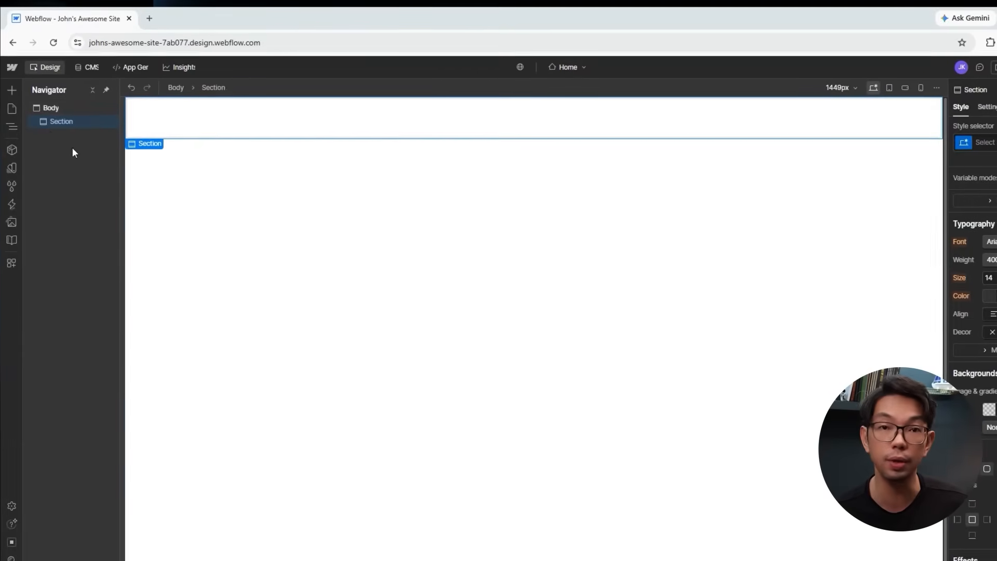
Drag a Text Block into the section and edit it to end with 'SAMPLE TEXT'.
{"action": "left_click", "coordinate": [12, 90]}
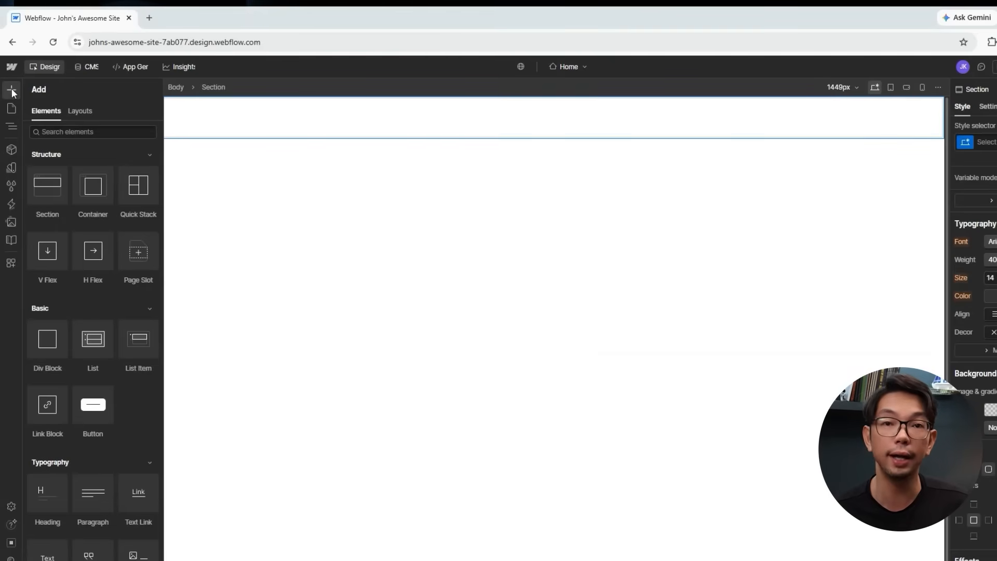
{"action": "scroll", "coordinate": [95, 311], "scroll_direction": "down", "scroll_amount": 2}
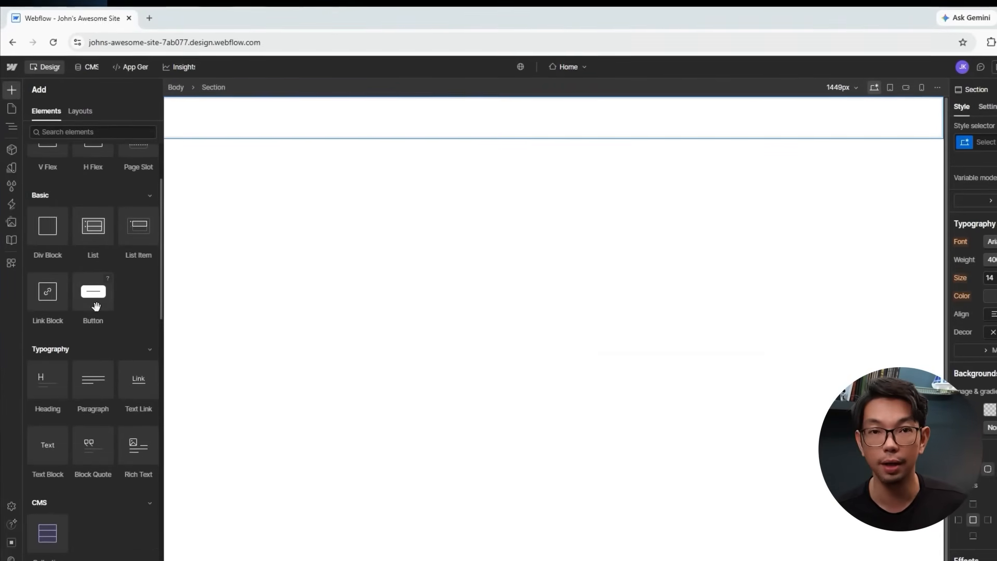
{"action": "left_click_drag", "start_coordinate": [48, 445], "coordinate": [238, 118]}
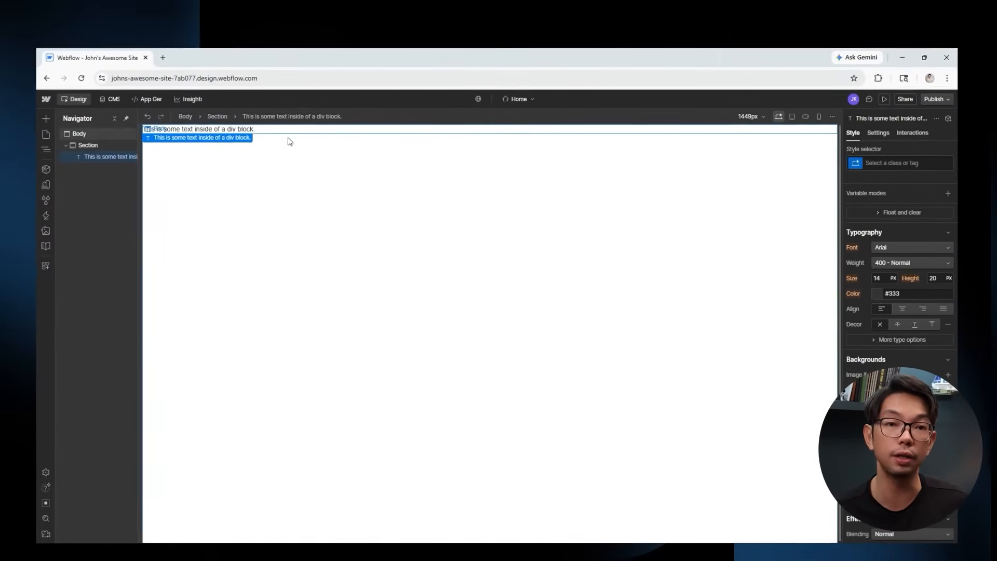
{"action": "key", "text": "Return"}
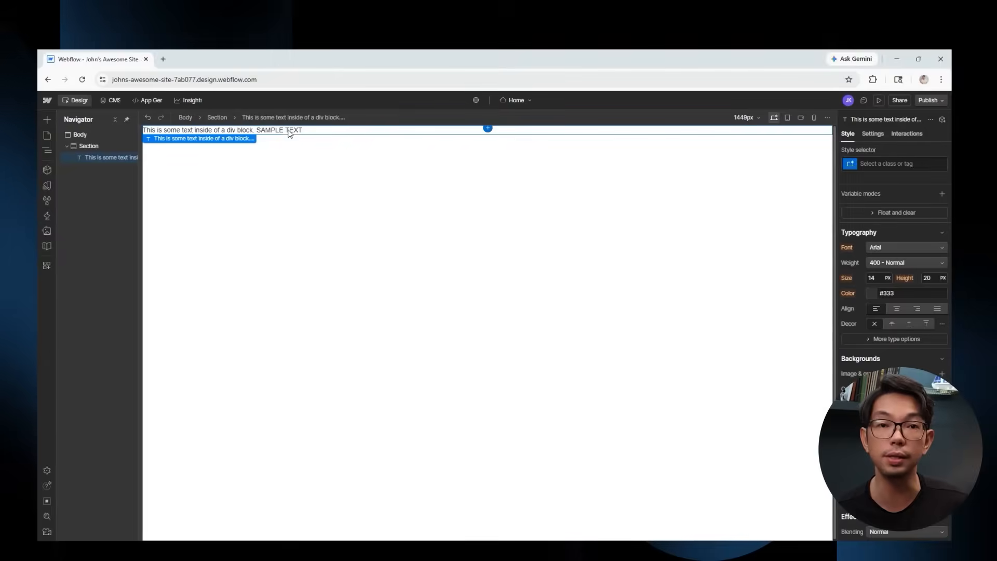
Colour the text block blue #1400ee and set its font size to 20 px.
{"action": "left_click", "coordinate": [873, 295]}
{"action": "mouse_move", "coordinate": [914, 322]}
{"action": "left_mouse_down"}
{"action": "mouse_move", "coordinate": [949, 299]}
{"action": "mouse_move", "coordinate": [916, 341]}
{"action": "left_mouse_up"}
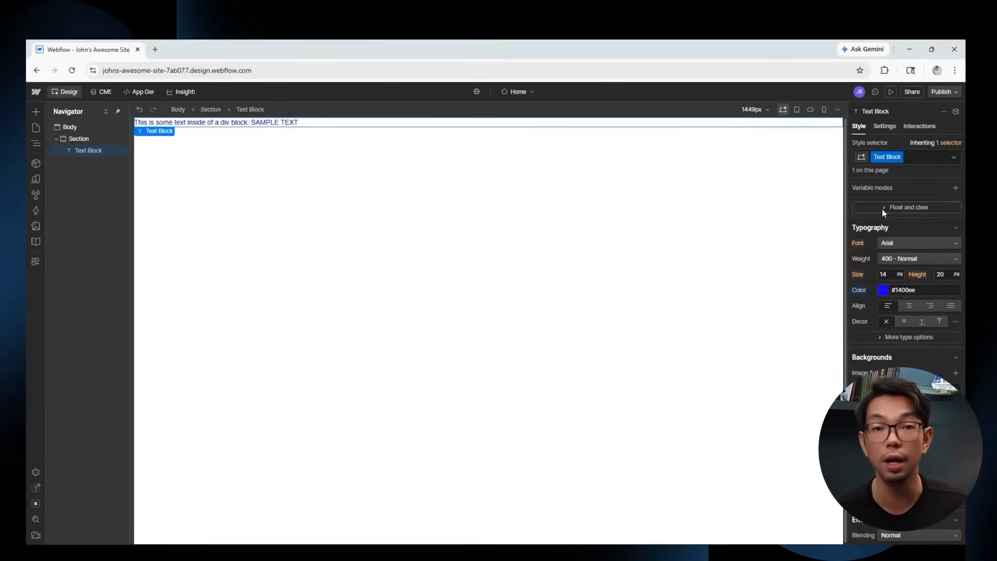
{"action": "left_click", "coordinate": [884, 274]}
{"action": "type", "text": "46"}
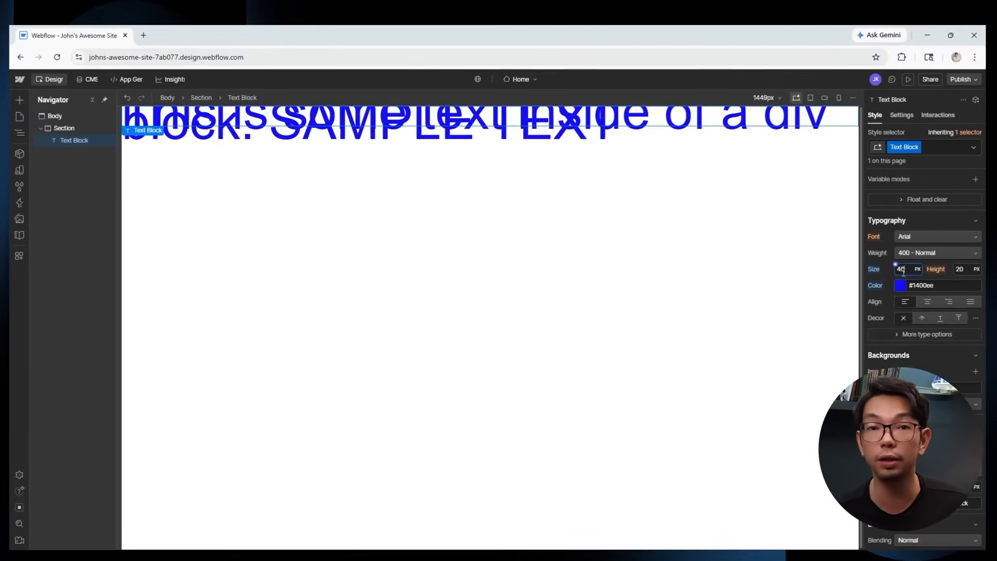
{"action": "key", "text": "BackSpace"}
{"action": "key", "text": "BackSpace"}
{"action": "type", "text": "20"}
{"action": "left_click", "coordinate": [472, 217]}
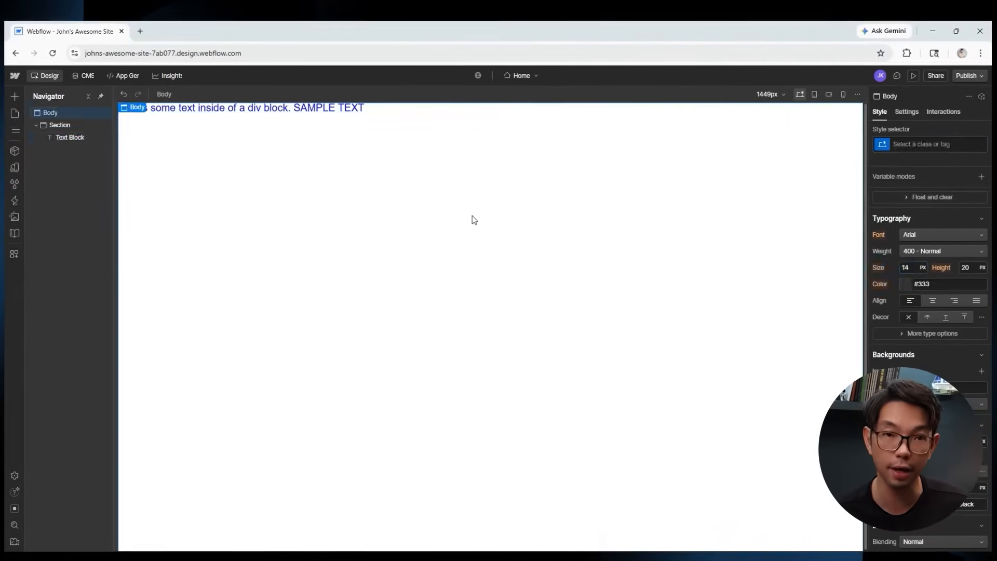
{"action": "left_click", "coordinate": [242, 111]}
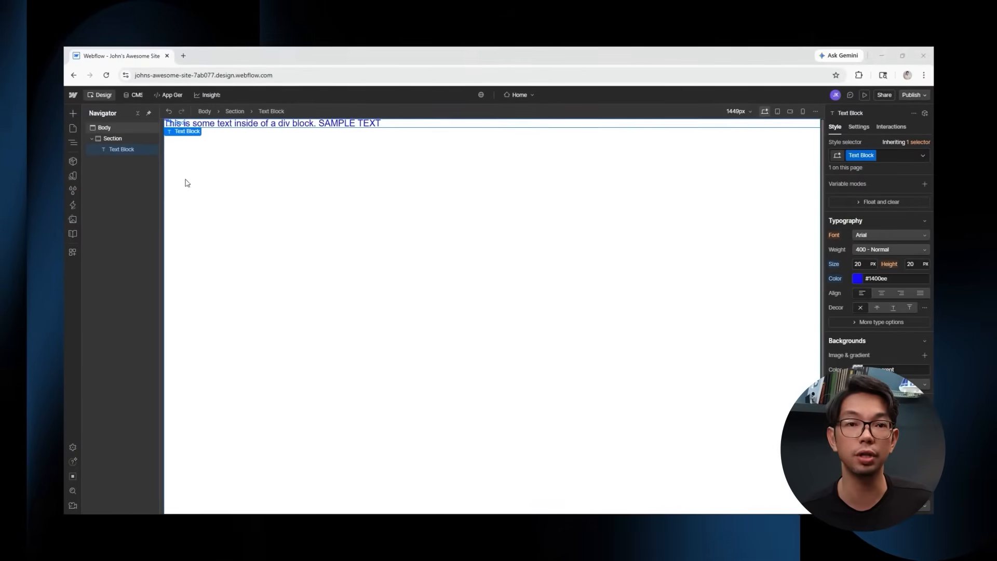
Nest a new Section inside the existing section and add a Heading to it.
{"action": "left_click", "coordinate": [73, 113]}
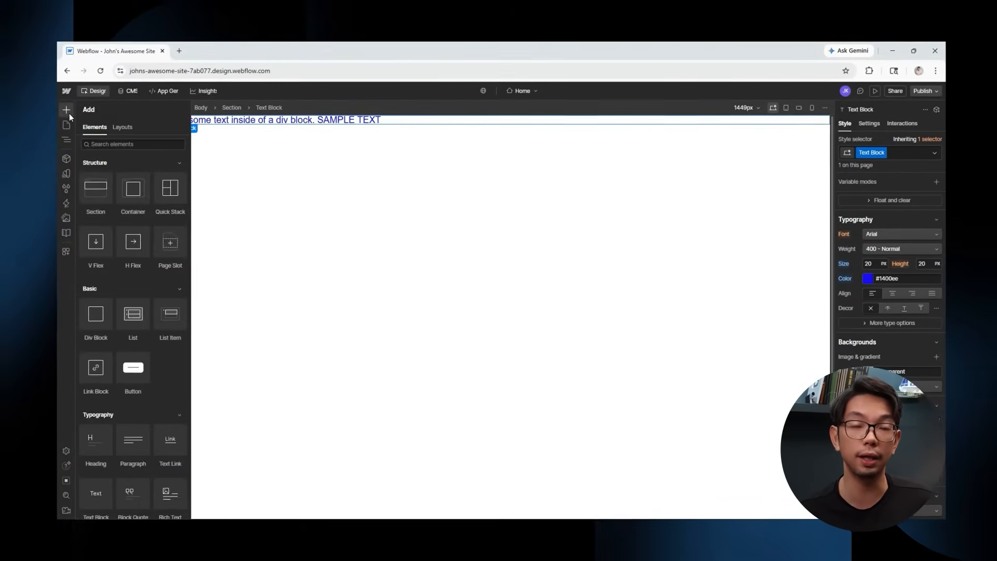
{"action": "left_click_drag", "start_coordinate": [65, 163], "coordinate": [229, 116]}
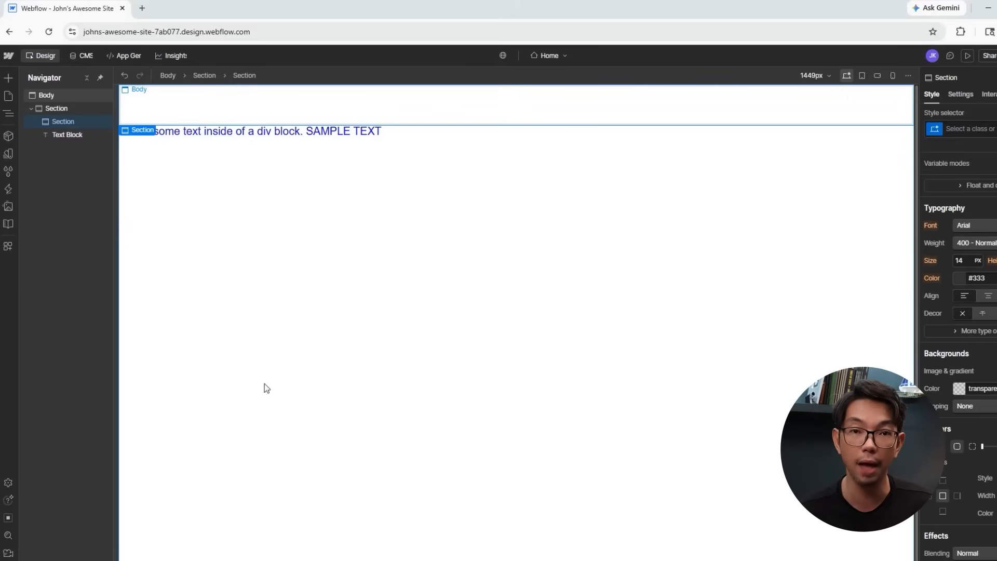
{"action": "left_click", "coordinate": [13, 83]}
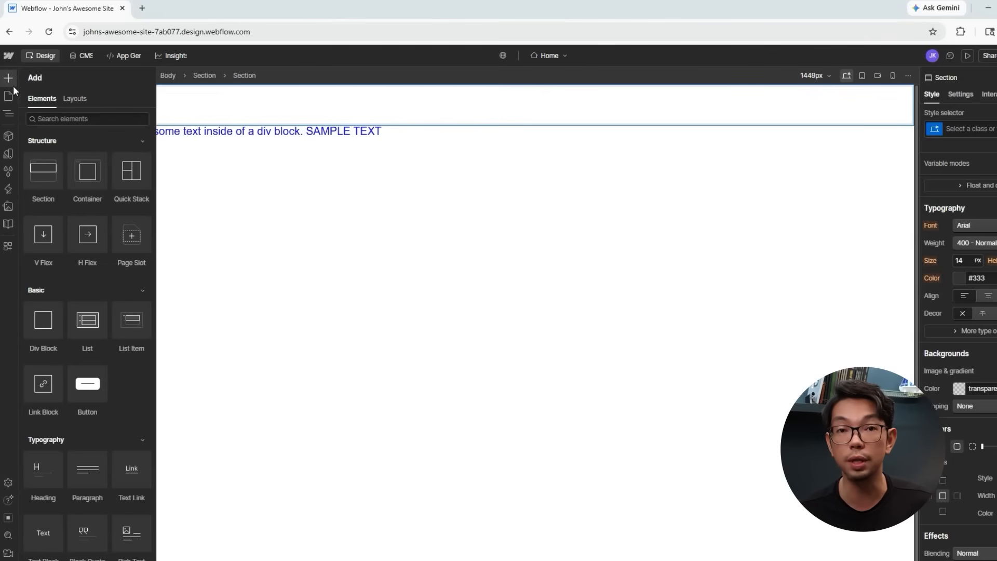
{"action": "scroll", "coordinate": [49, 371], "scroll_direction": "down", "scroll_amount": 2}
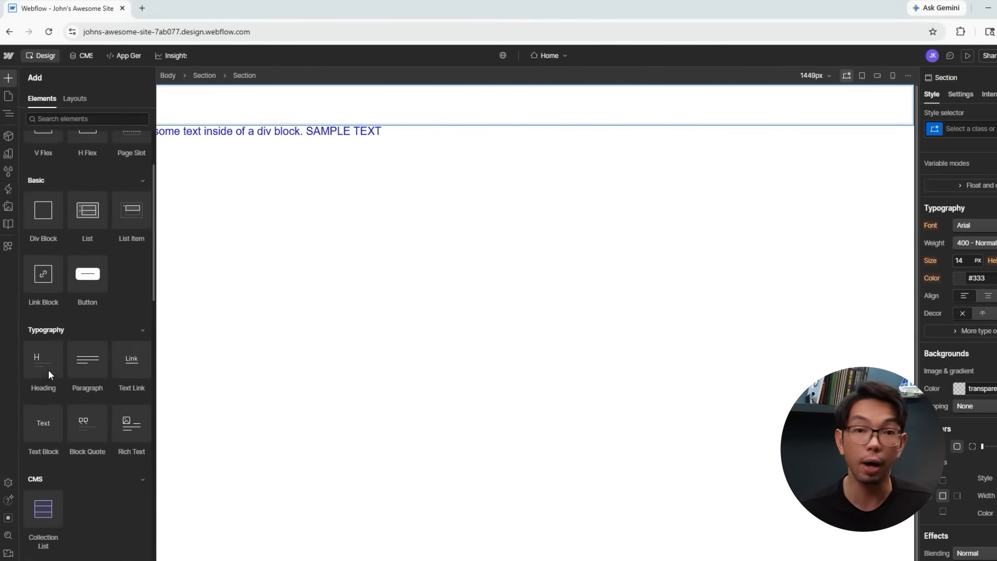
{"action": "left_click_drag", "start_coordinate": [47, 370], "coordinate": [188, 104]}
Add a Lorem ipsum Paragraph and an empty Link Block below the heading.
{"action": "left_click", "coordinate": [10, 77]}
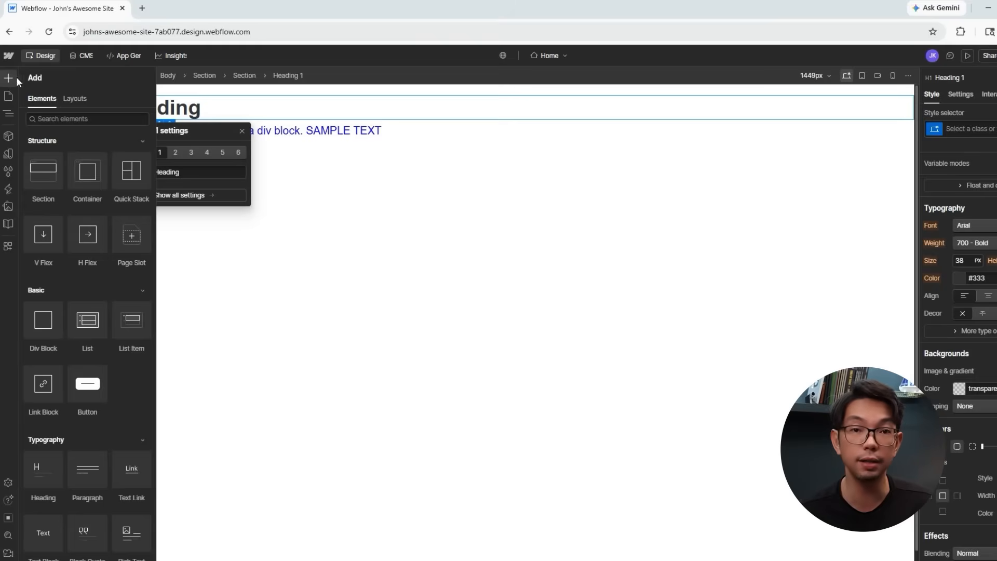
{"action": "left_click_drag", "start_coordinate": [83, 479], "coordinate": [177, 127]}
{"action": "left_click", "coordinate": [9, 78]}
{"action": "scroll", "coordinate": [99, 241], "scroll_direction": "down", "scroll_amount": 9}
{"action": "scroll", "coordinate": [105, 264], "scroll_direction": "up", "scroll_amount": 9}
{"action": "left_click_drag", "start_coordinate": [44, 384], "coordinate": [249, 158]}
{"action": "left_click", "coordinate": [310, 306]}
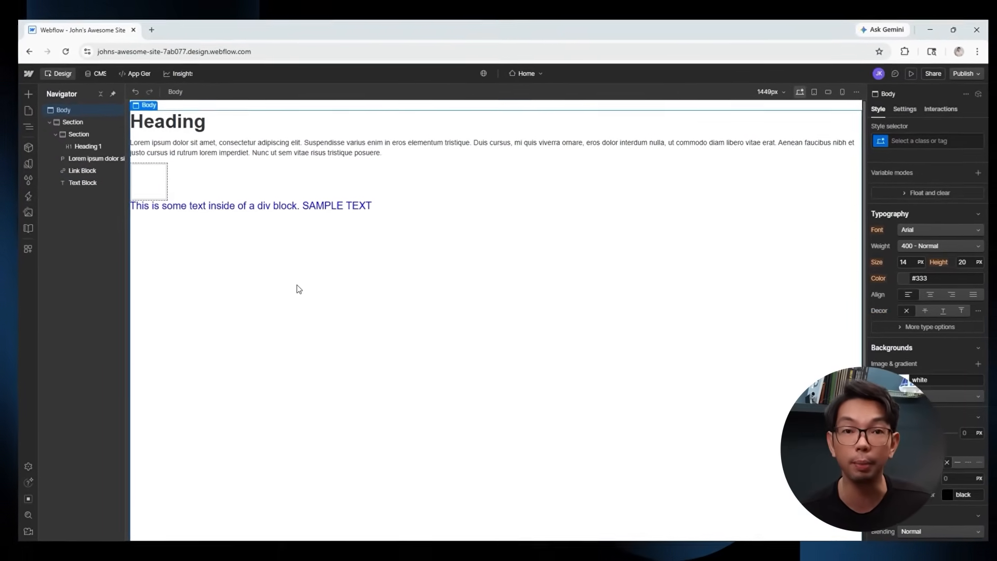
Set the Lorem ipsum paragraph's margin to 10 px after trying 20, 40 and 100.
{"action": "left_click", "coordinate": [175, 130]}
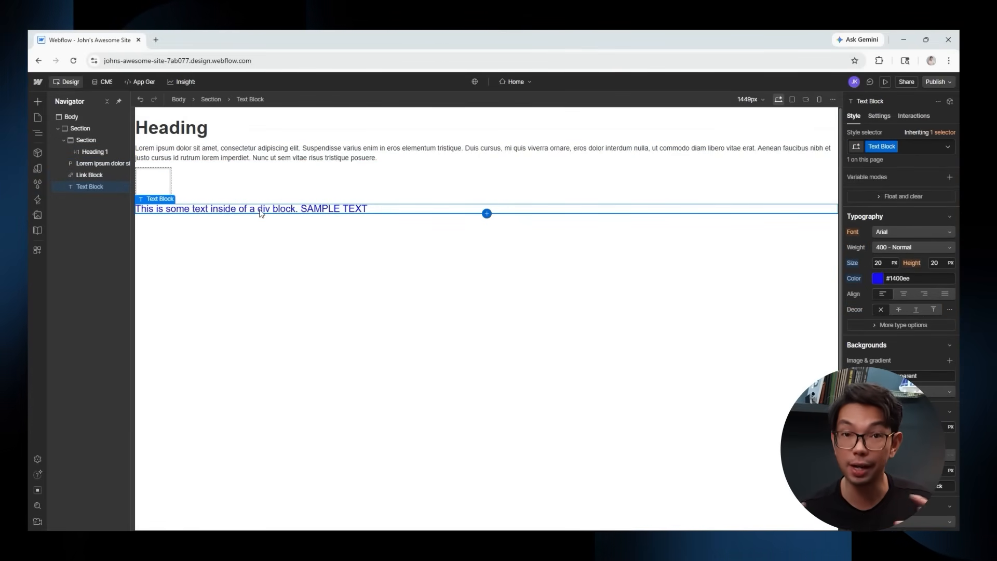
{"action": "left_click", "coordinate": [224, 157]}
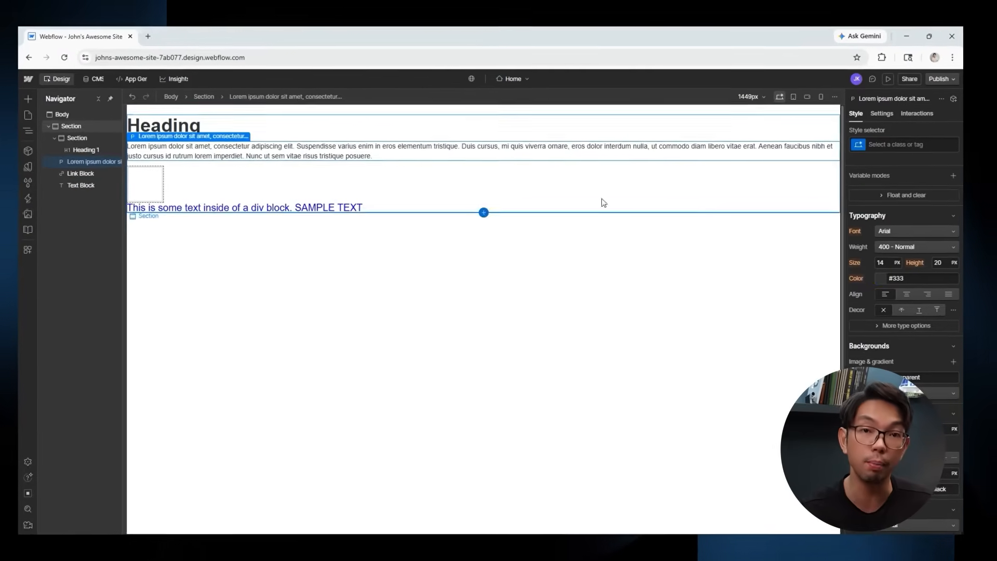
{"action": "scroll", "coordinate": [905, 208], "scroll_direction": "up", "scroll_amount": 5}
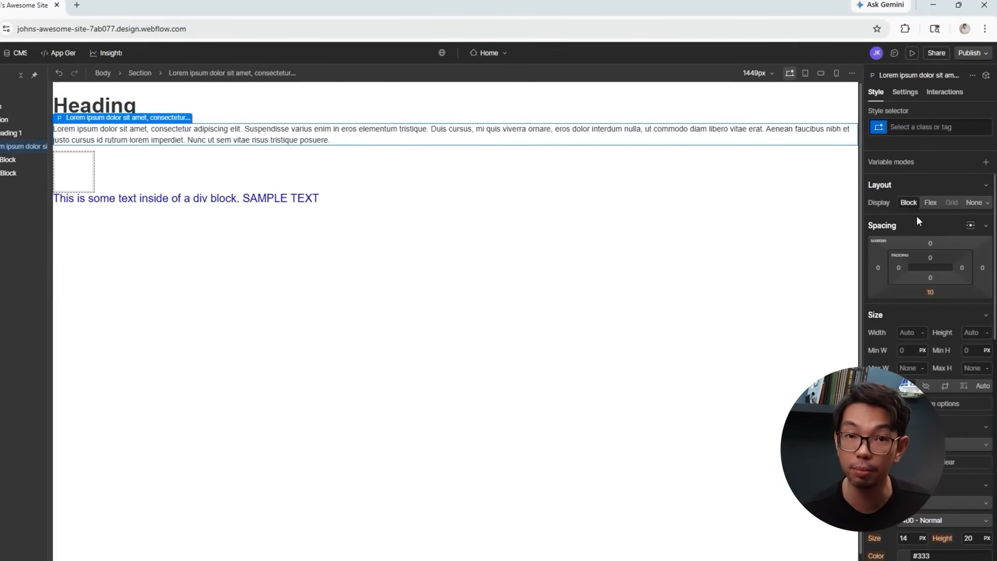
{"action": "left_click", "coordinate": [921, 245]}
{"action": "left_click", "coordinate": [960, 280]}
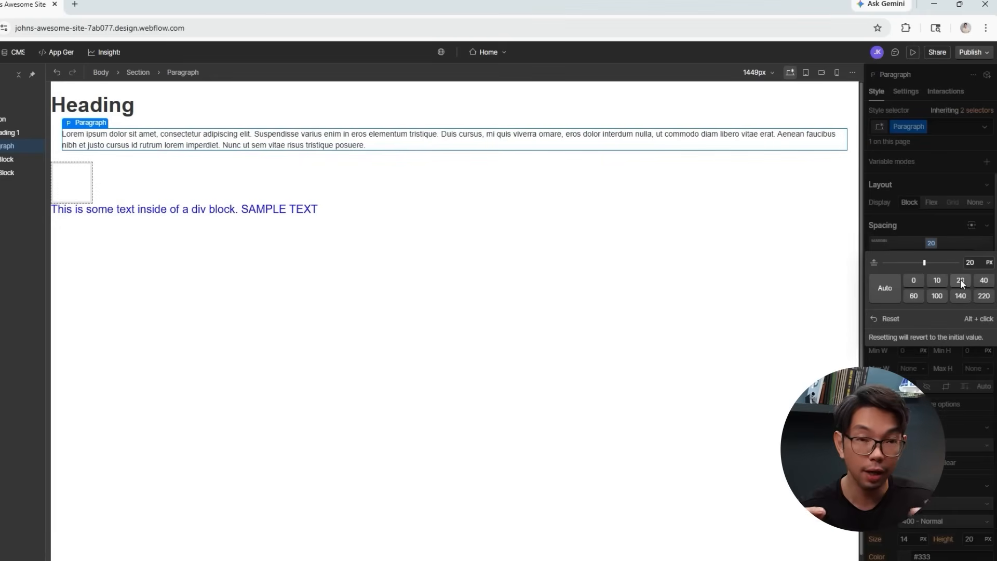
{"action": "left_click", "coordinate": [984, 280]}
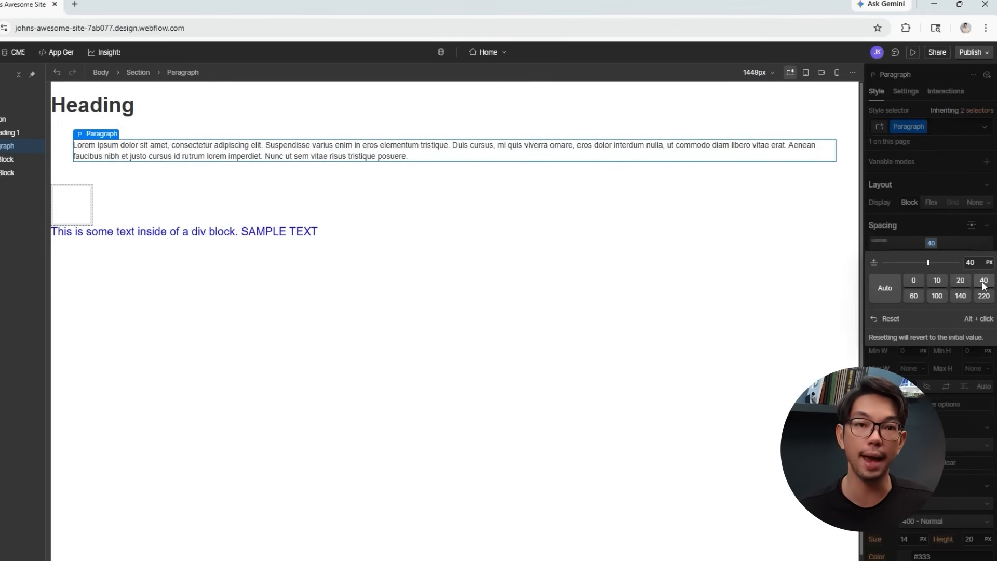
{"action": "left_click", "coordinate": [937, 296]}
{"action": "left_click", "coordinate": [937, 280]}
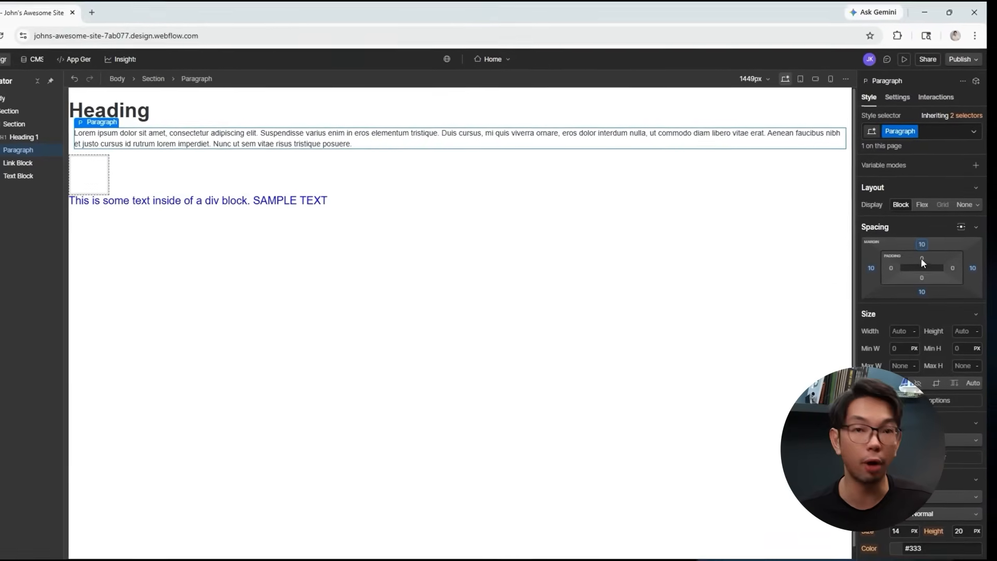
Set the paragraph's padding to 10 px after trying 100 and 60.
{"action": "left_click", "coordinate": [925, 259]}
{"action": "left_click", "coordinate": [916, 310]}
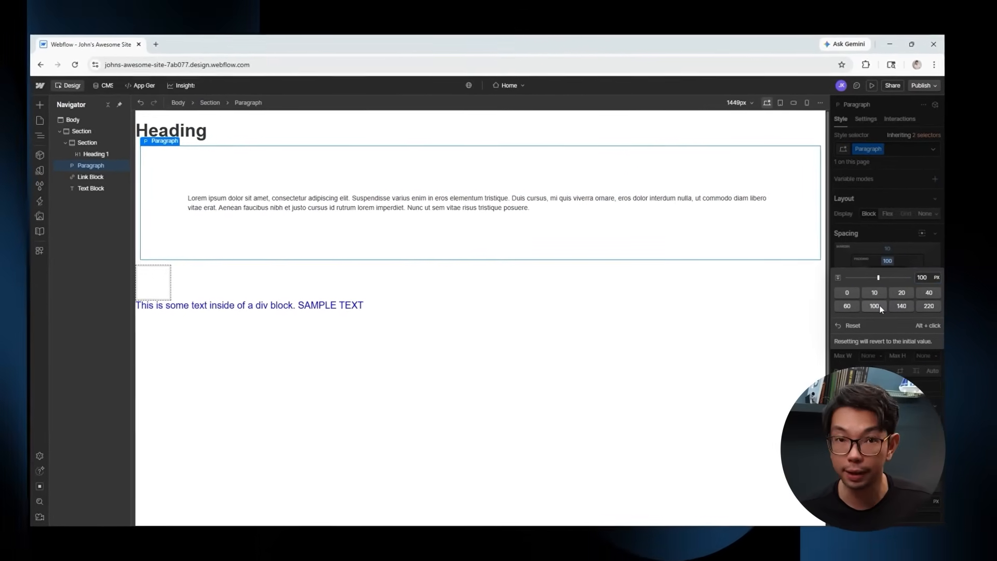
{"action": "left_click", "coordinate": [851, 306]}
{"action": "left_click", "coordinate": [880, 293]}
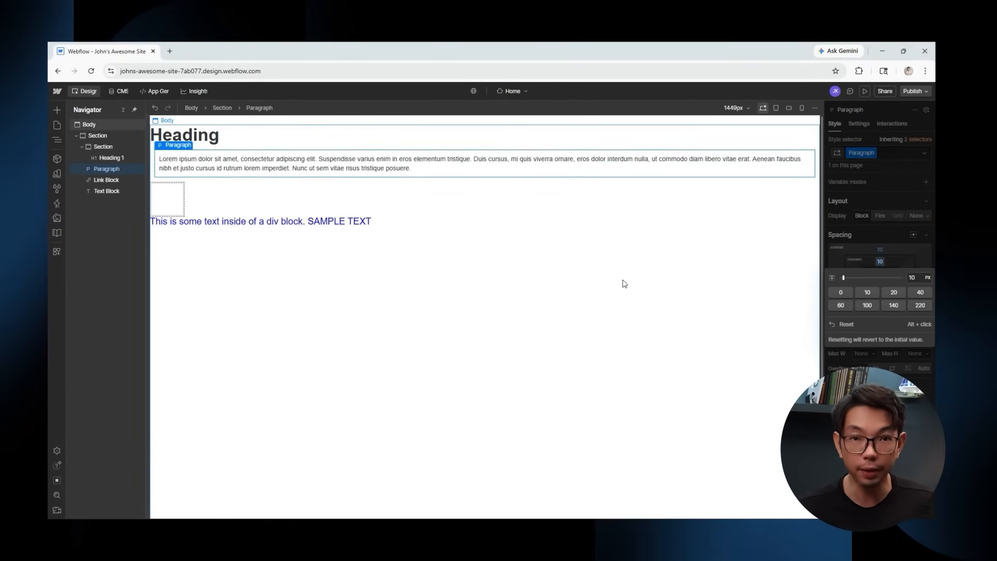
{"action": "left_click", "coordinate": [605, 281]}
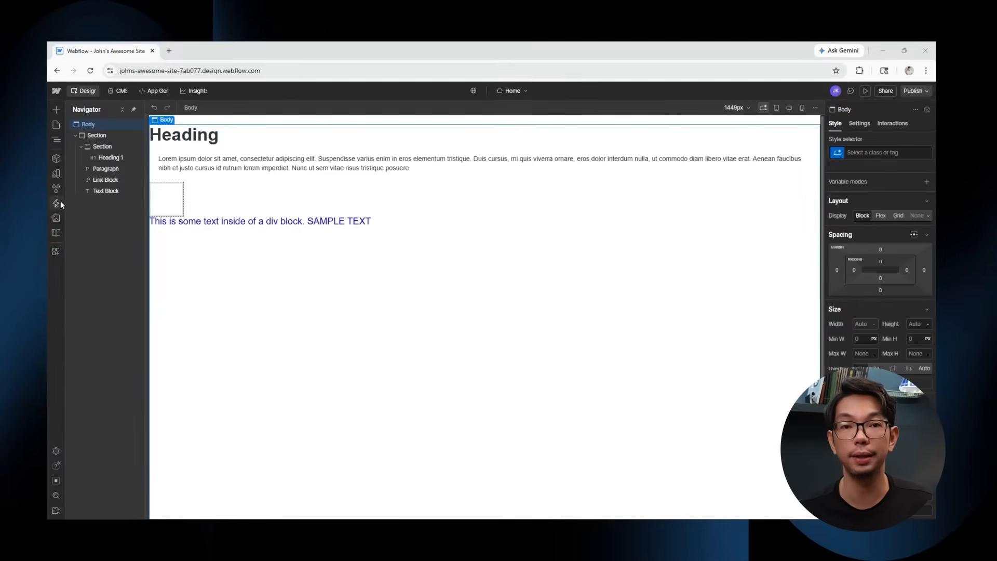
Drag the four .avif images from Downloads > New folder (4) into the Webflow Assets panel.
{"action": "left_click", "coordinate": [57, 219]}
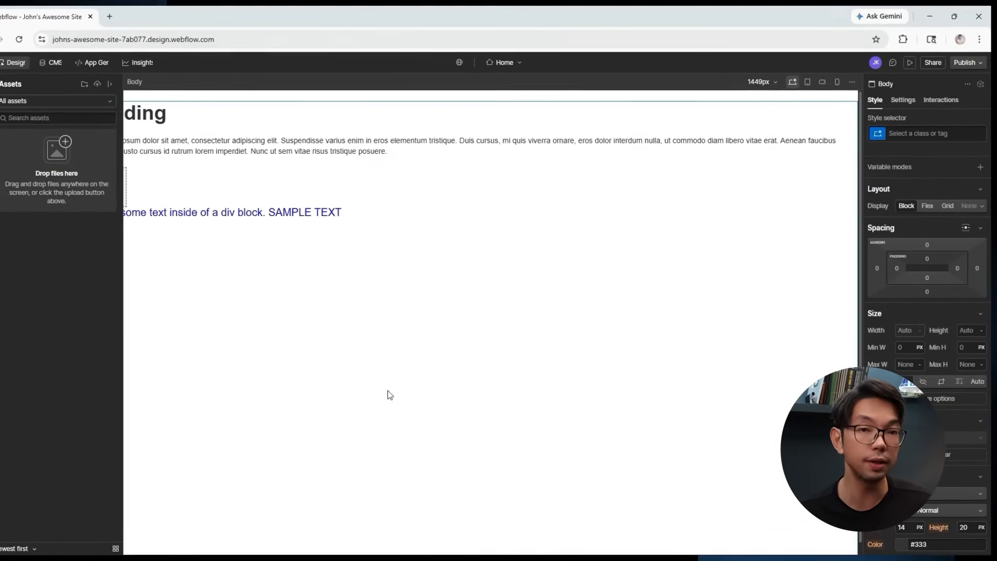
{"action": "left_click", "coordinate": [528, 558]}
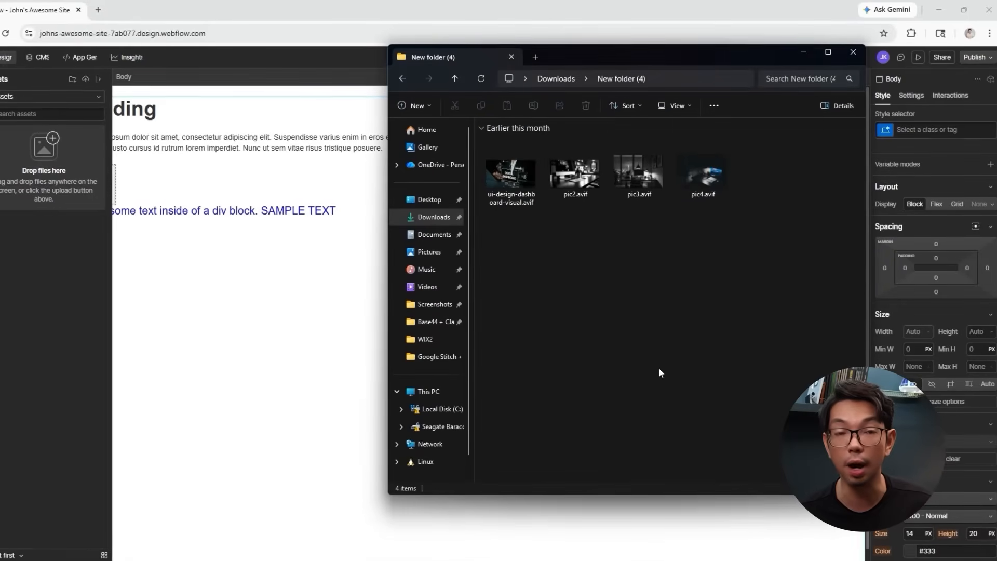
{"action": "left_click_drag", "start_coordinate": [510, 176], "coordinate": [22, 243]}
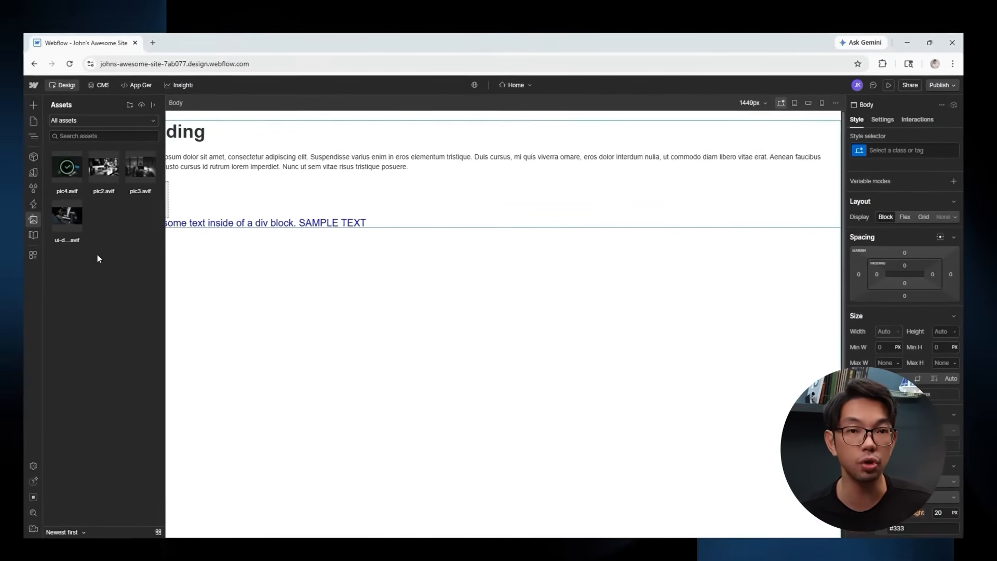
Insert an Image element below the paragraph and set its picture to pic2.avif.
{"action": "left_click", "coordinate": [28, 104]}
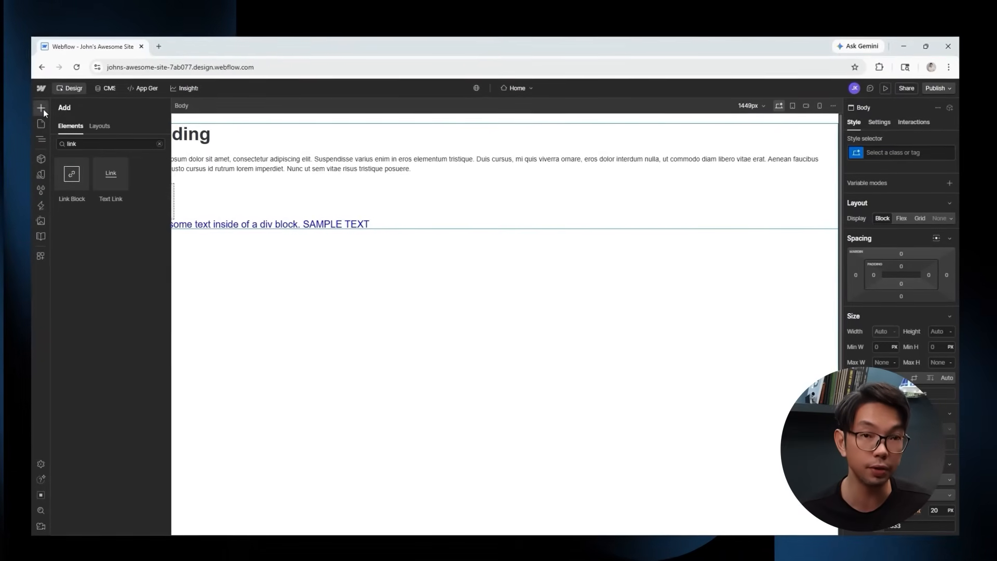
{"action": "left_click", "coordinate": [159, 143]}
{"action": "scroll", "coordinate": [111, 312], "scroll_direction": "down", "scroll_amount": 10}
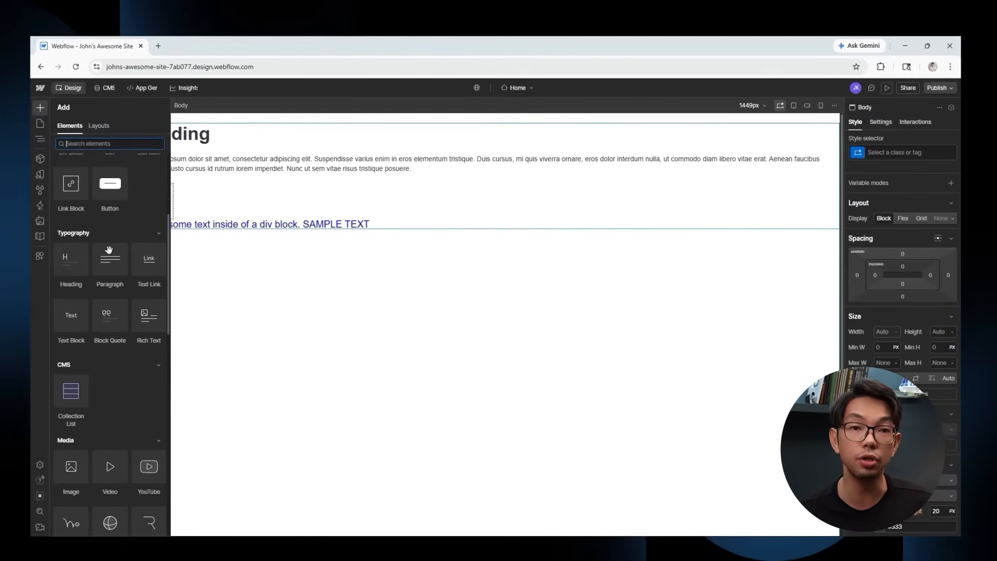
{"action": "left_click_drag", "start_coordinate": [73, 478], "coordinate": [212, 188]}
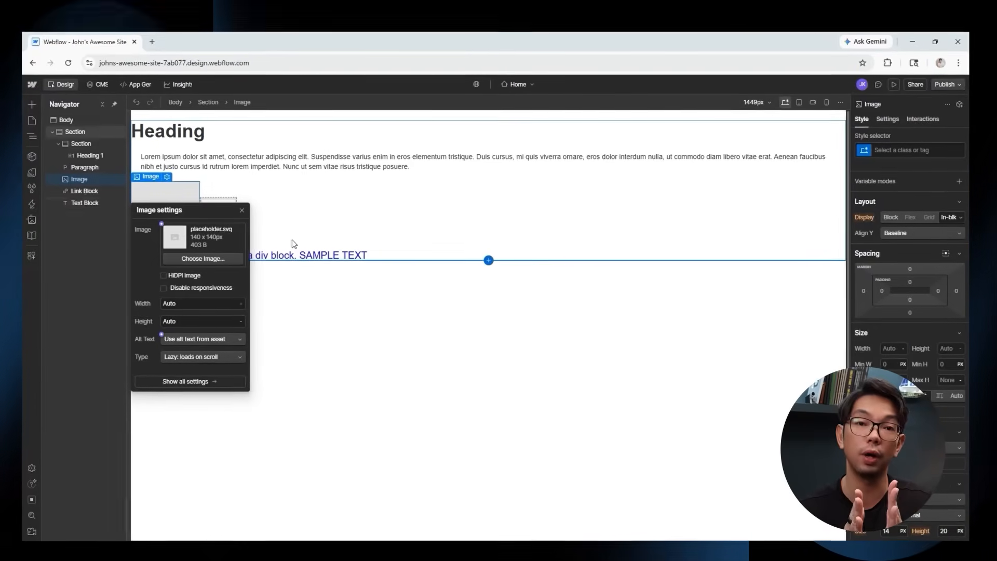
{"action": "left_click", "coordinate": [216, 260]}
{"action": "left_click", "coordinate": [96, 165]}
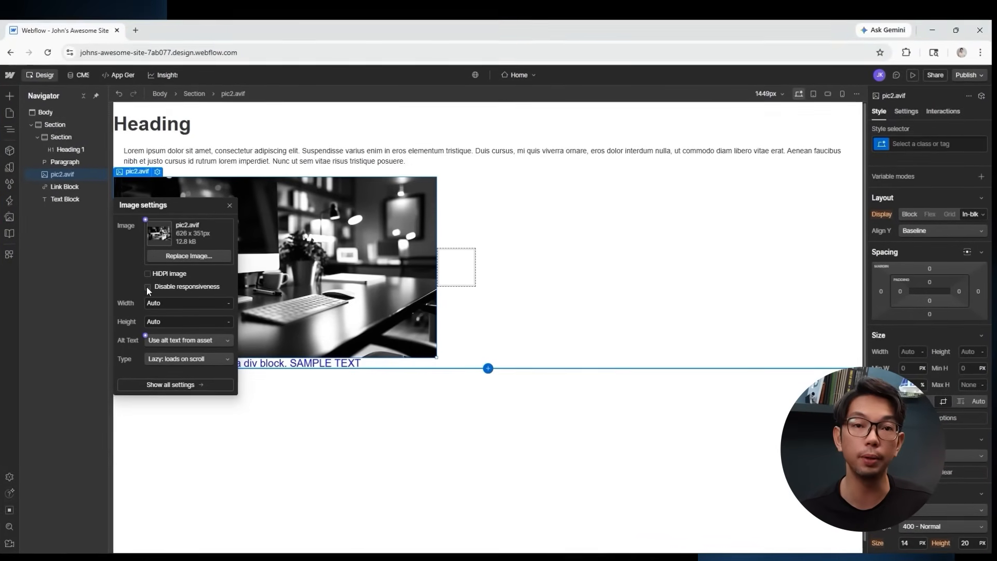
{"action": "left_click", "coordinate": [429, 406]}
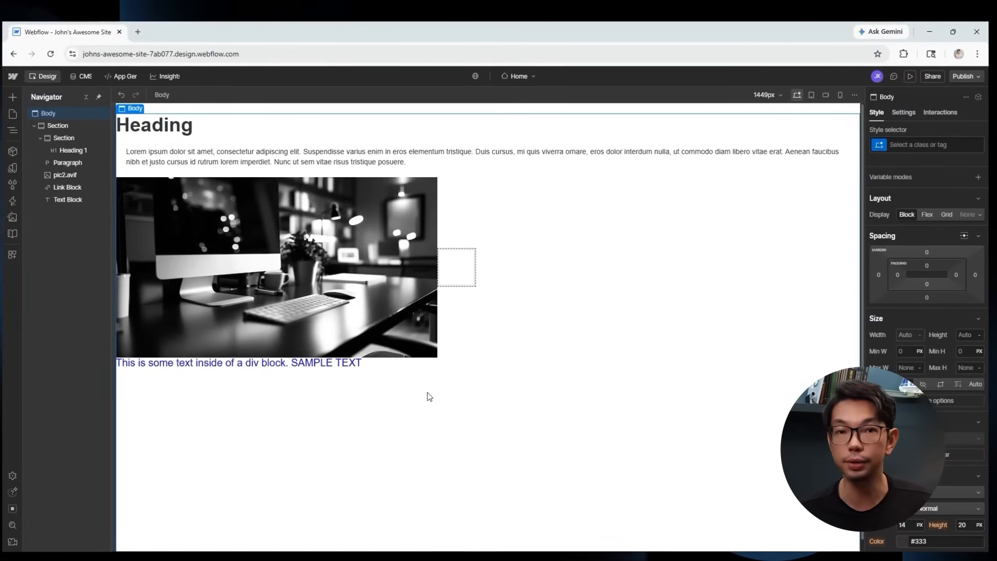
Place a Button from the Add panel beside the dashed box next to the desk photo.
{"action": "scroll", "coordinate": [926, 281], "scroll_direction": "down", "scroll_amount": 7}
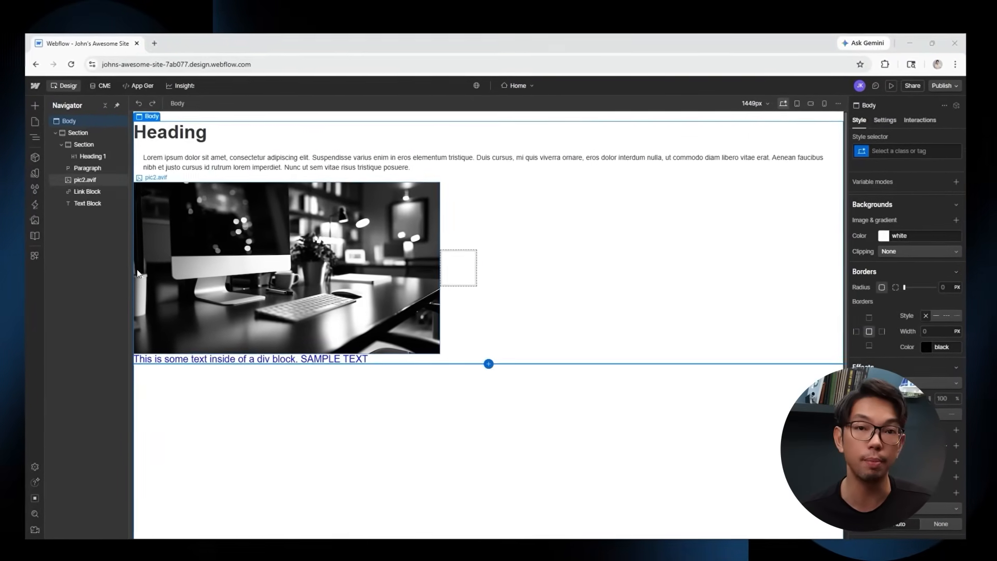
{"action": "left_click", "coordinate": [34, 106]}
{"action": "type", "text": "button"}
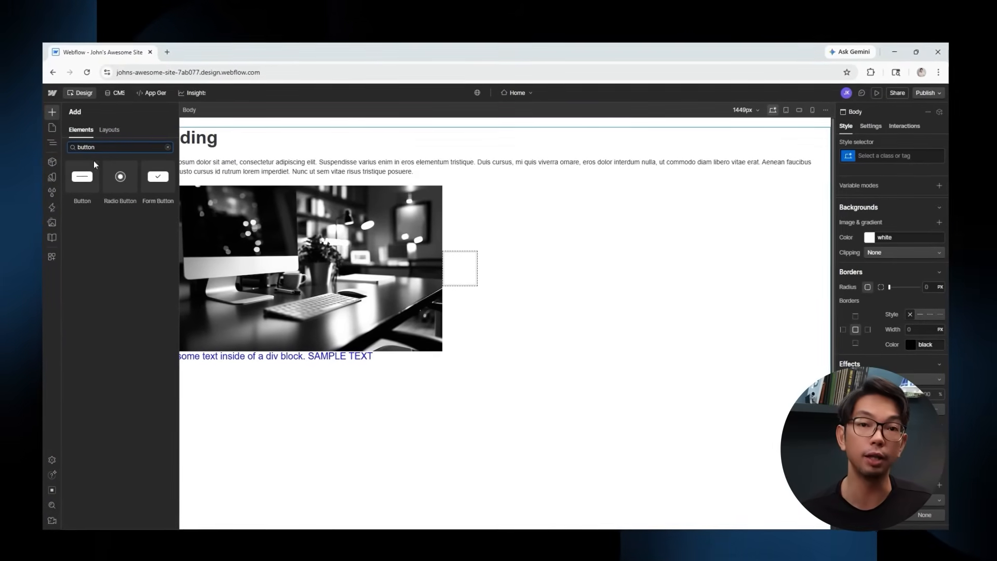
{"action": "left_click_drag", "start_coordinate": [94, 164], "coordinate": [431, 255]}
{"action": "left_click_drag", "start_coordinate": [506, 298], "coordinate": [502, 269]}
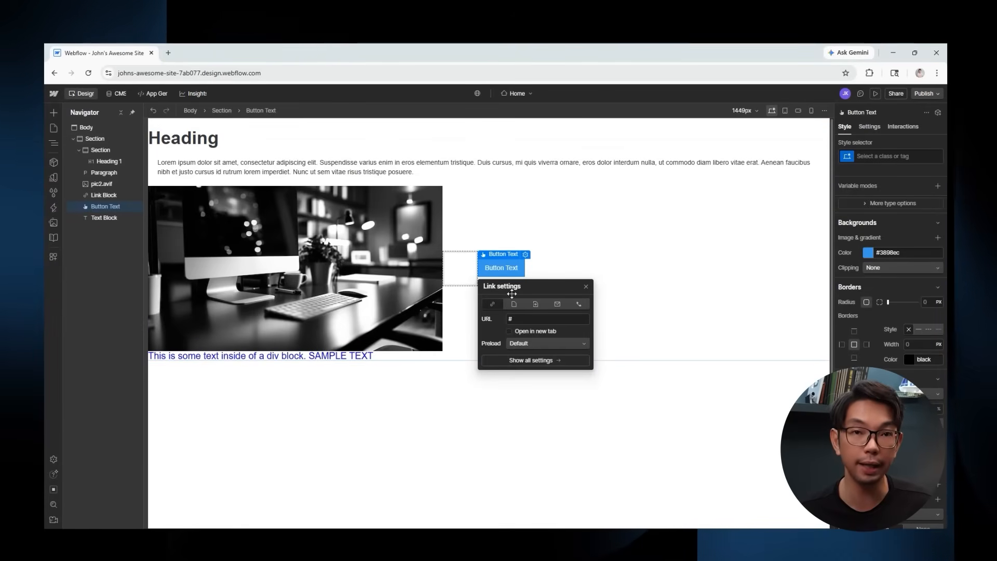
{"action": "left_click", "coordinate": [504, 268]}
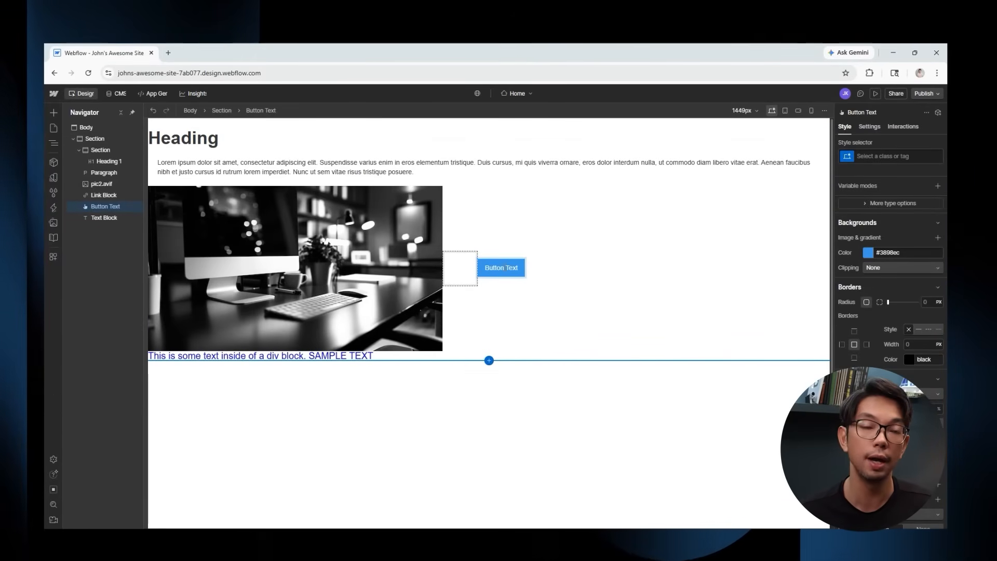
Relabel the button 'Get Started' and select it to assign a class.
{"action": "key", "text": "ctrl+a"}
{"action": "type", "text": "Get Starte"}
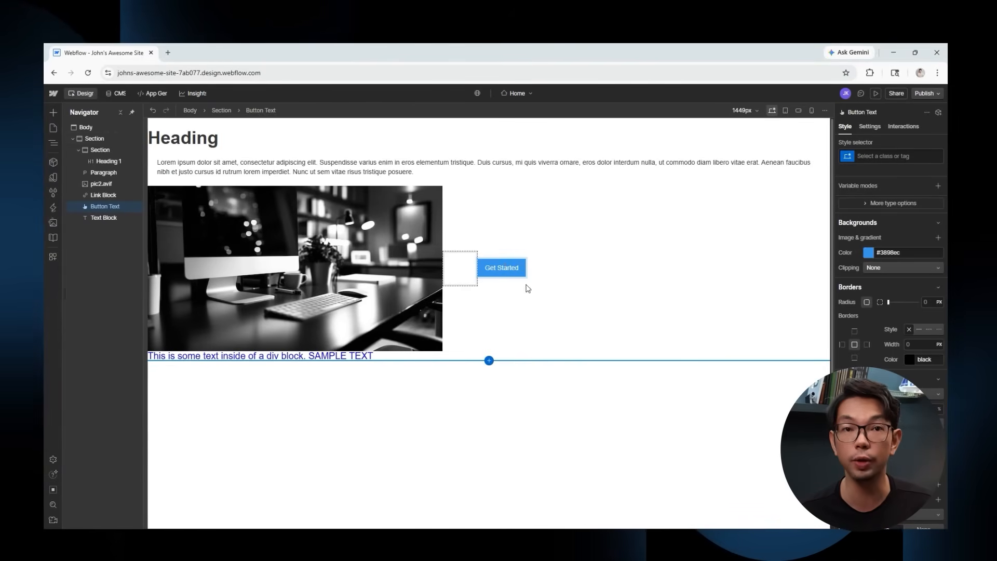
{"action": "left_click", "coordinate": [521, 273]}
{"action": "left_click", "coordinate": [879, 157]}
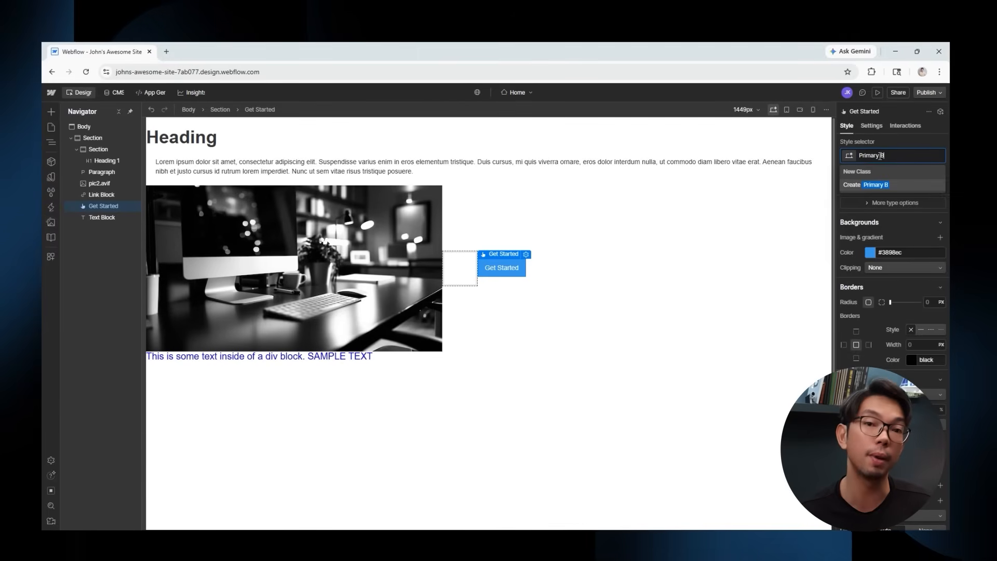
Create the 'Primary Button' class and give it a black background.
{"action": "left_click", "coordinate": [886, 184]}
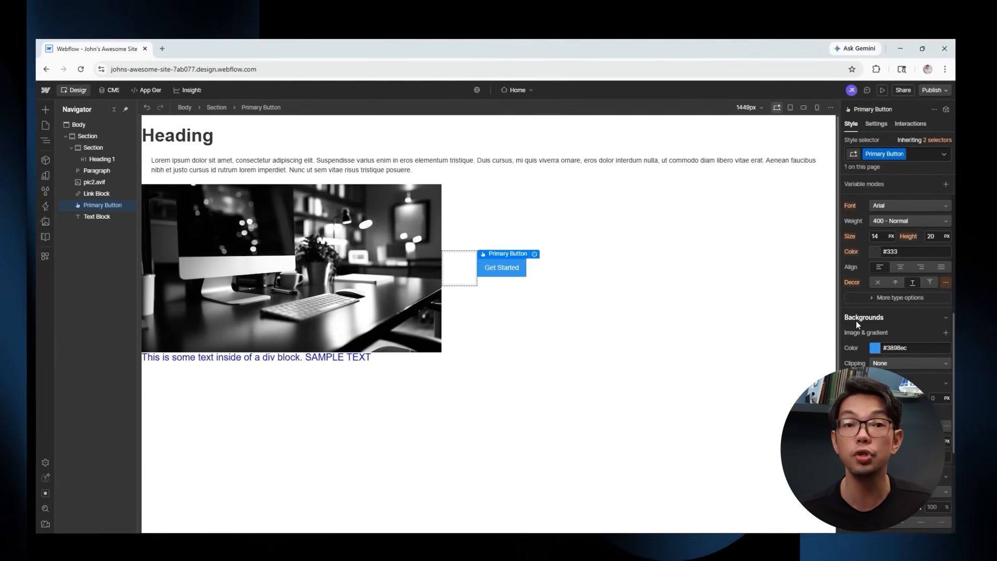
{"action": "left_click", "coordinate": [876, 349]}
{"action": "left_click_drag", "start_coordinate": [909, 371], "coordinate": [850, 435]}
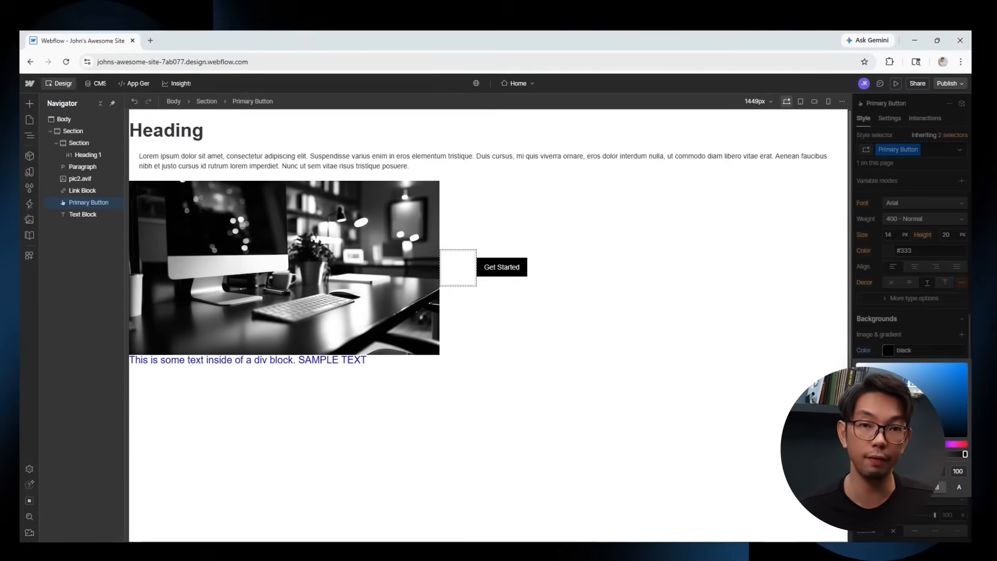
{"action": "left_click", "coordinate": [875, 314]}
{"action": "scroll", "coordinate": [883, 315], "scroll_direction": "up", "scroll_amount": 1}
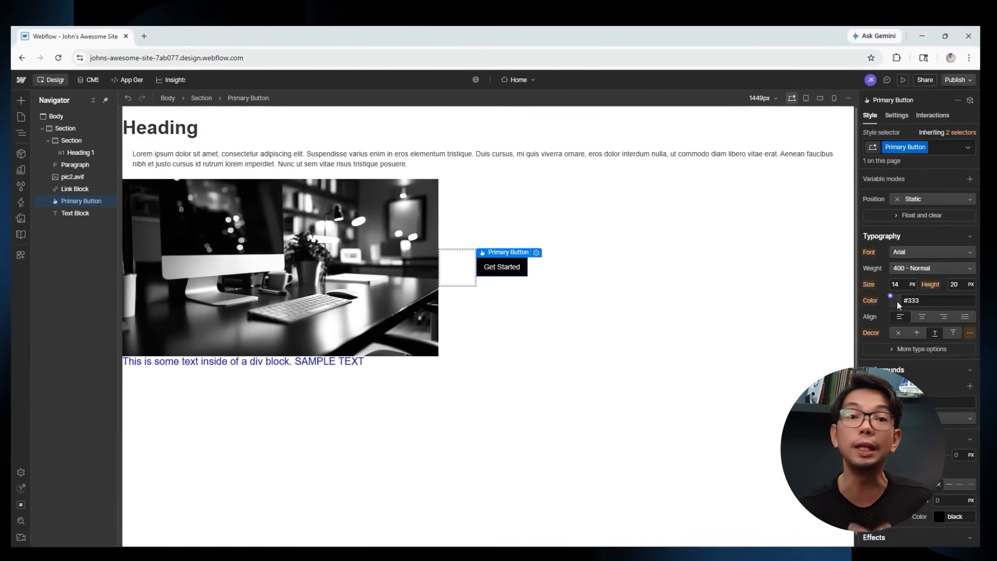
Set the Primary Button text colour to white, then select the page body.
{"action": "left_click", "coordinate": [893, 301]}
{"action": "left_click_drag", "start_coordinate": [925, 337], "coordinate": [974, 313]}
{"action": "left_click", "coordinate": [904, 396]}
{"action": "left_click_drag", "start_coordinate": [935, 343], "coordinate": [983, 311]}
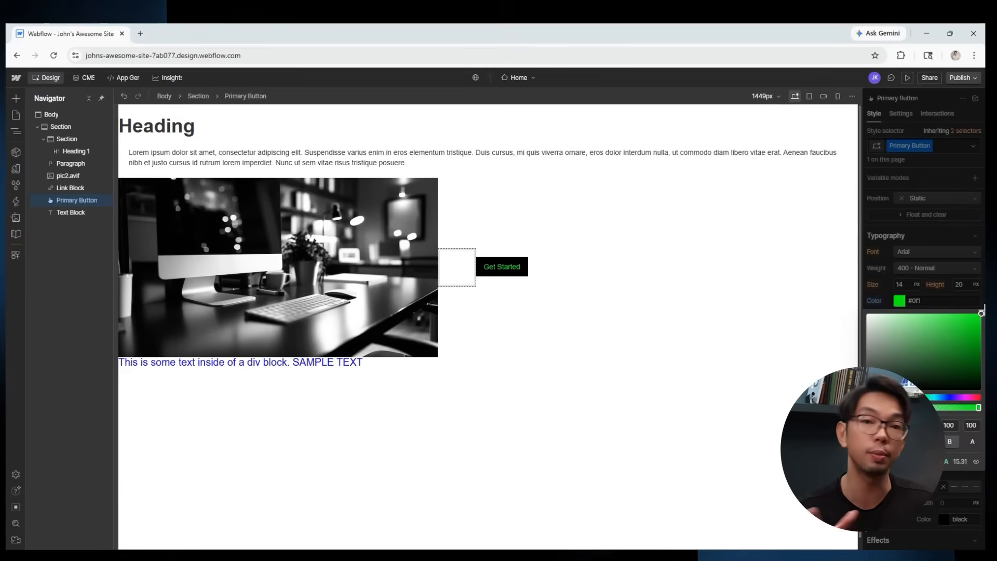
{"action": "left_click", "coordinate": [877, 307]}
{"action": "scroll", "coordinate": [883, 337], "scroll_direction": "down", "scroll_amount": 3}
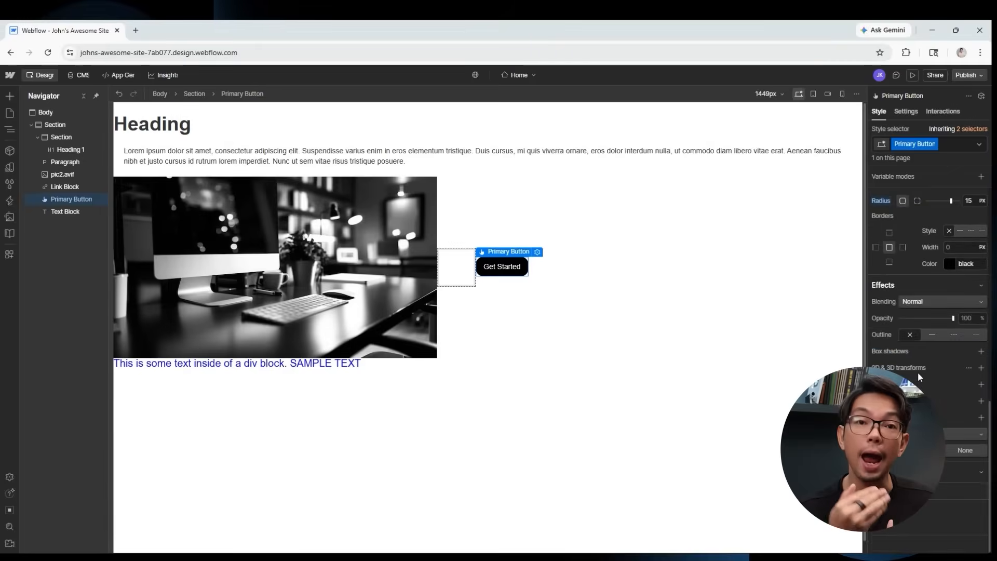
{"action": "scroll", "coordinate": [935, 311], "scroll_direction": "up", "scroll_amount": 5}
{"action": "left_click", "coordinate": [633, 402]}
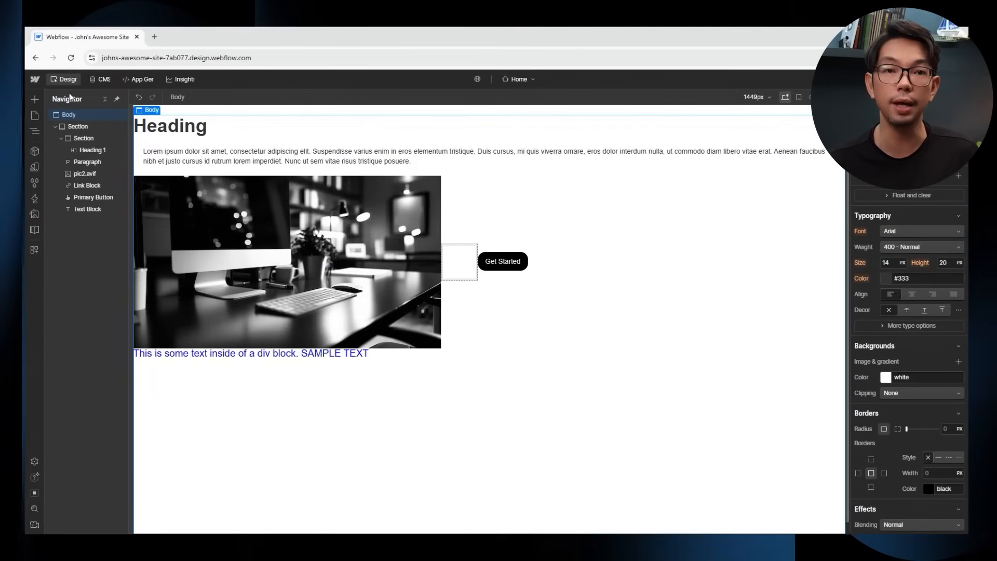
Add a Section below the blue text, a Container inside it, and a Div Block inside the Container.
{"action": "left_click", "coordinate": [35, 98]}
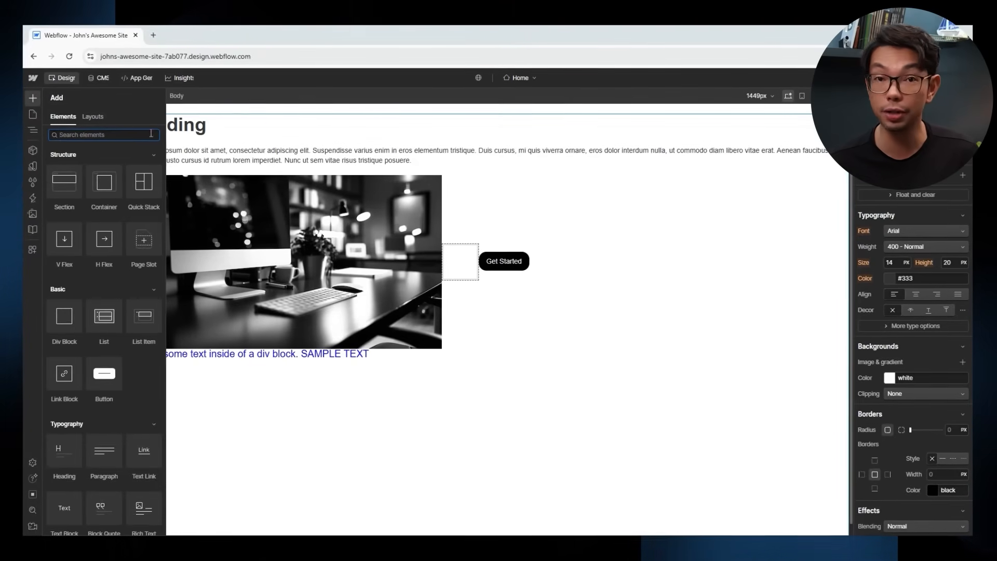
{"action": "left_click_drag", "start_coordinate": [83, 206], "coordinate": [223, 425]}
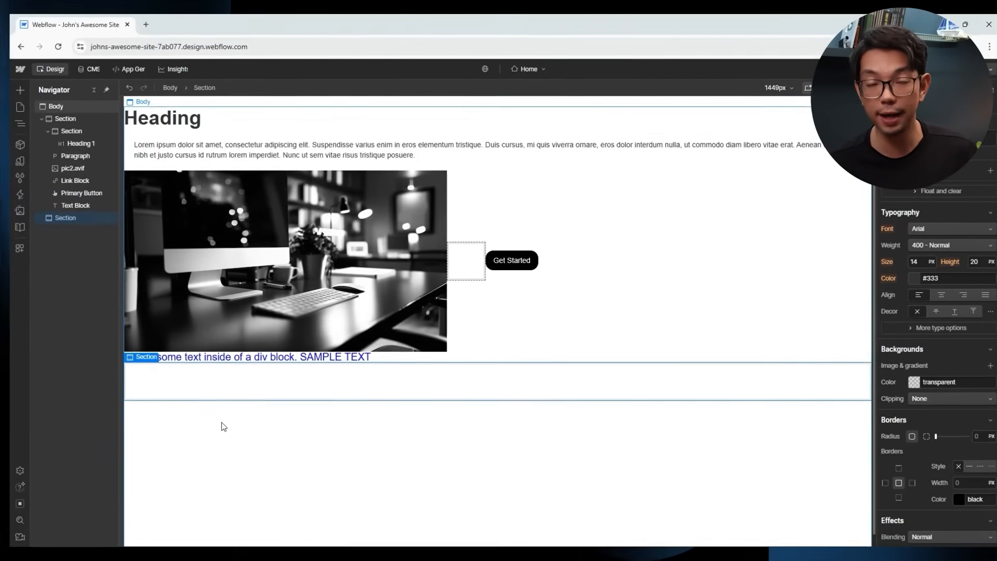
{"action": "left_click", "coordinate": [20, 90]}
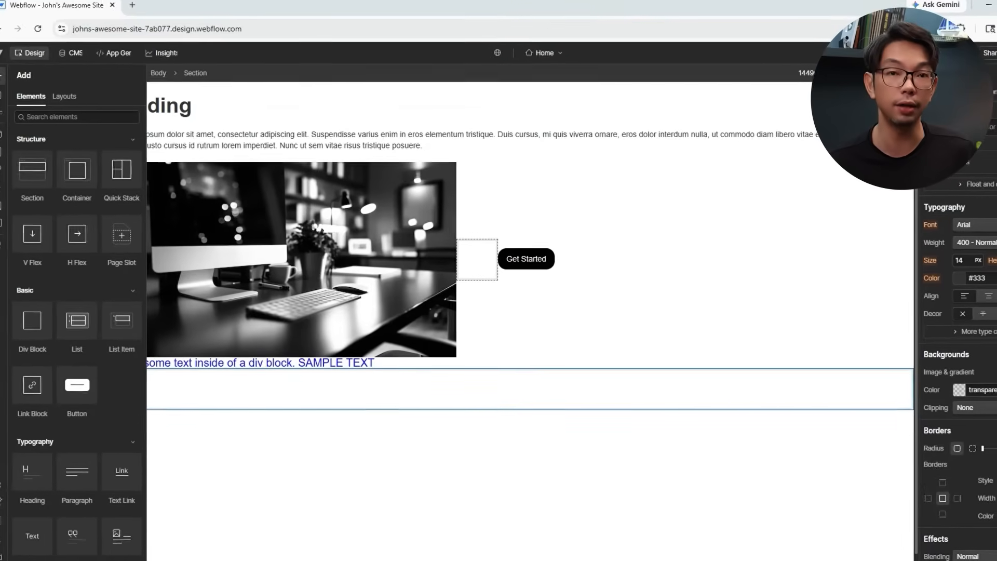
{"action": "left_click_drag", "start_coordinate": [65, 168], "coordinate": [186, 388]}
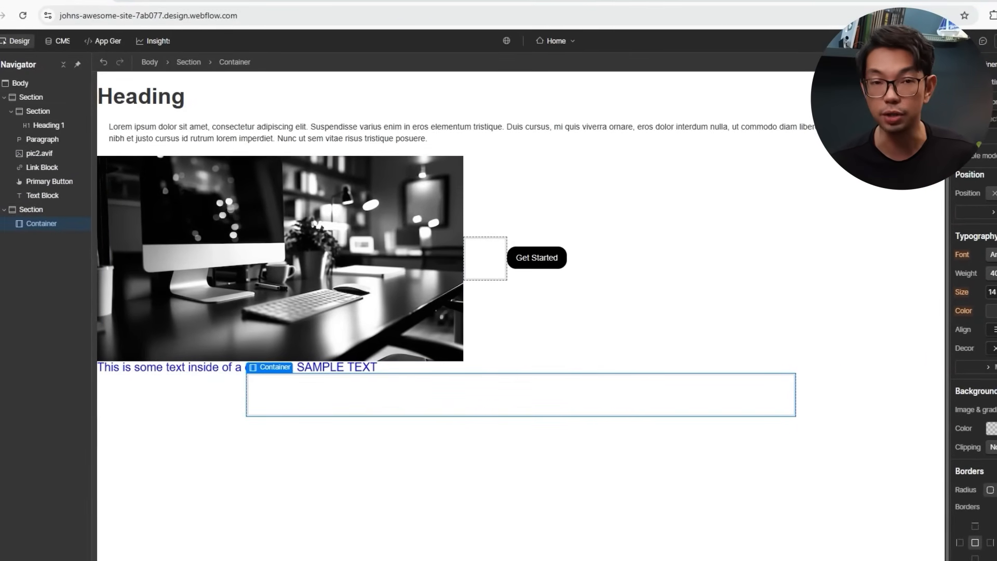
{"action": "key", "text": "a"}
{"action": "left_click_drag", "start_coordinate": [21, 332], "coordinate": [467, 407]}
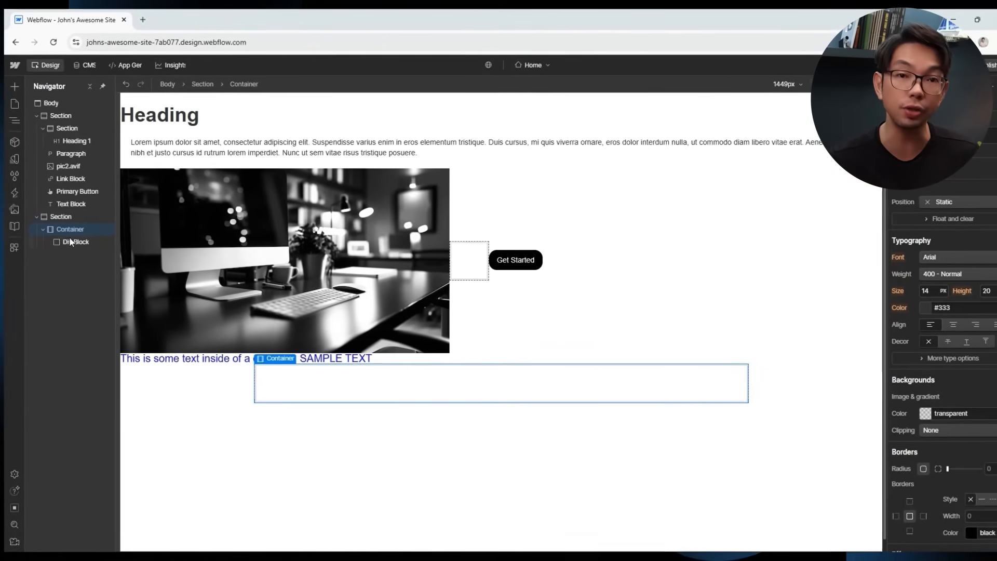
{"action": "left_click", "coordinate": [67, 219]}
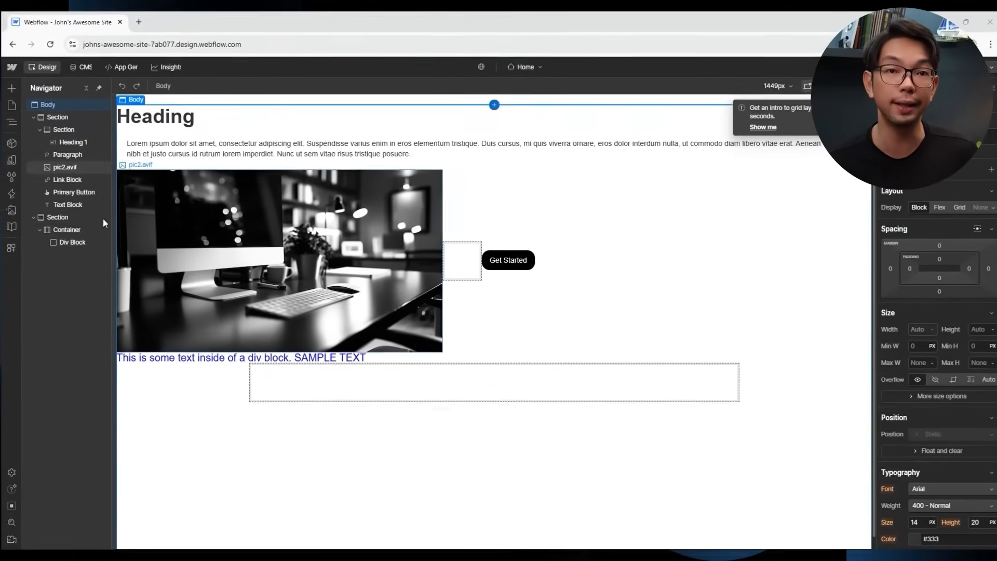
Add two Buttons side by side inside the Div Block.
{"action": "left_click", "coordinate": [43, 240]}
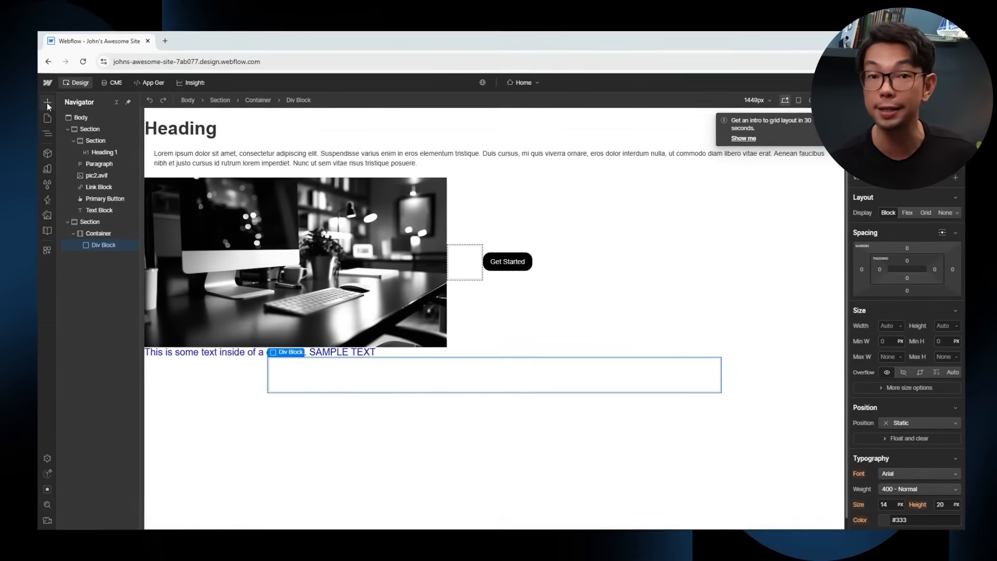
{"action": "left_click", "coordinate": [36, 98]}
{"action": "left_click_drag", "start_coordinate": [98, 170], "coordinate": [386, 390]}
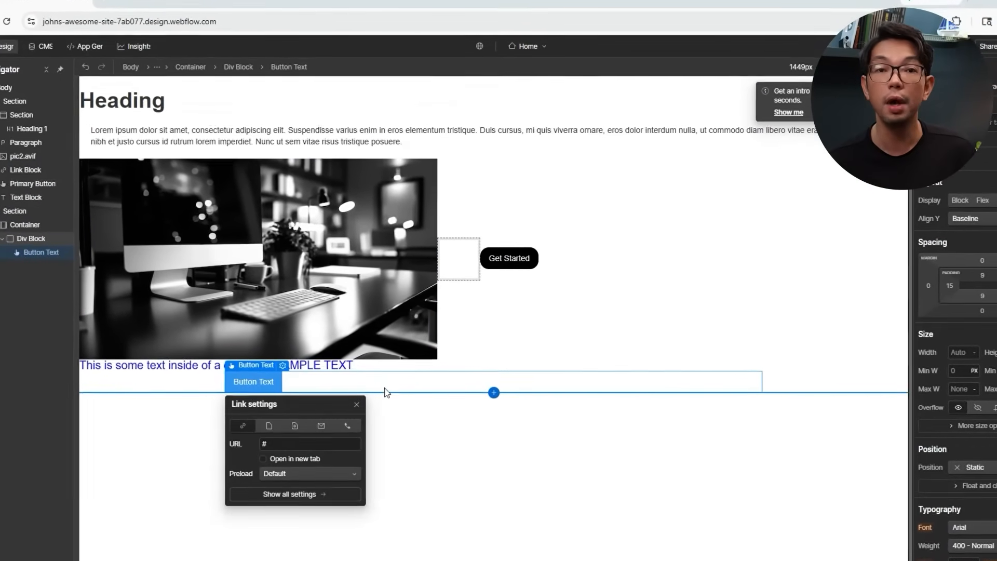
{"action": "key", "text": "a"}
{"action": "left_click_drag", "start_coordinate": [5, 166], "coordinate": [410, 384]}
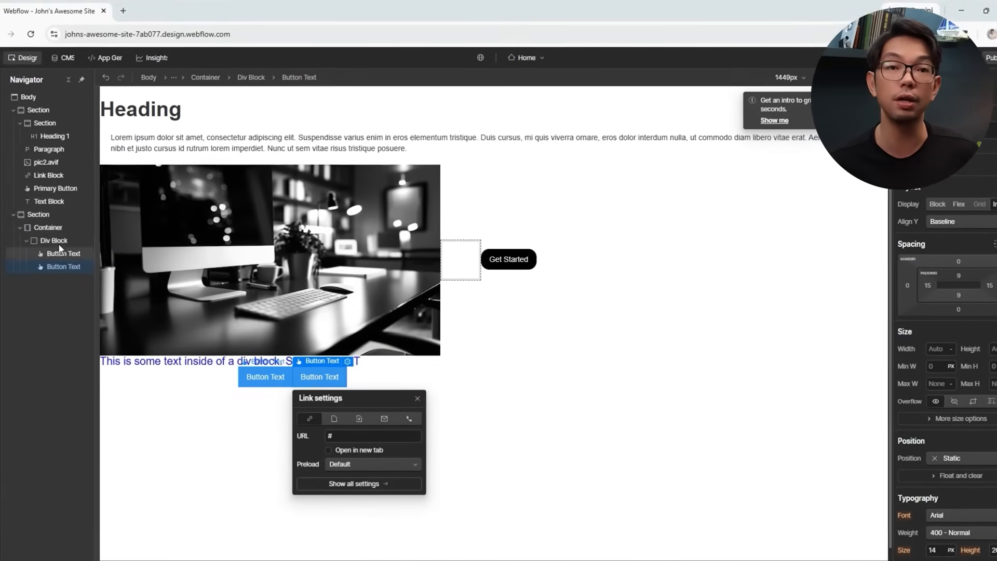
Make the Div Block a horizontal flex row, centred both ways with an 80 px gap.
{"action": "left_click", "coordinate": [61, 242]}
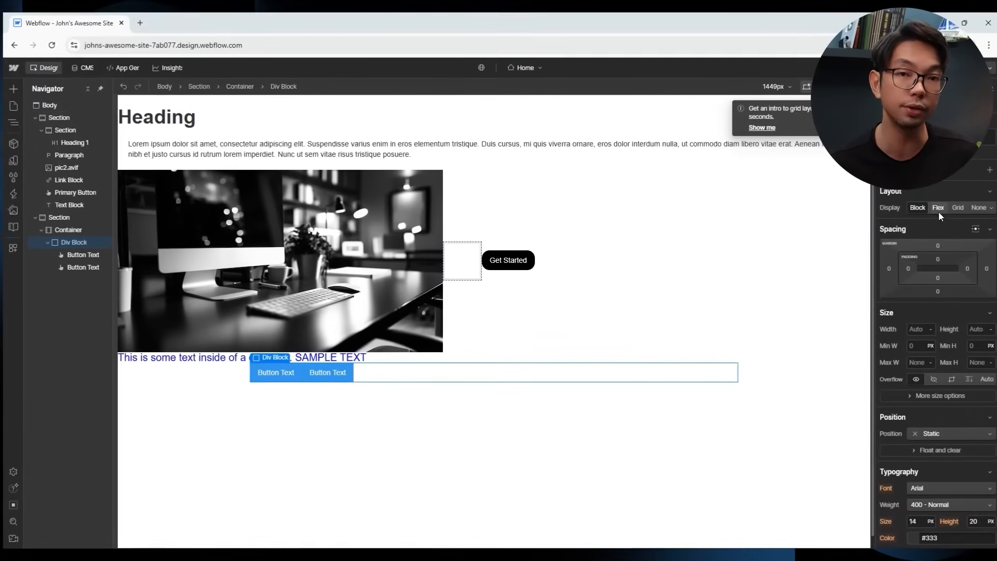
{"action": "left_click", "coordinate": [938, 209]}
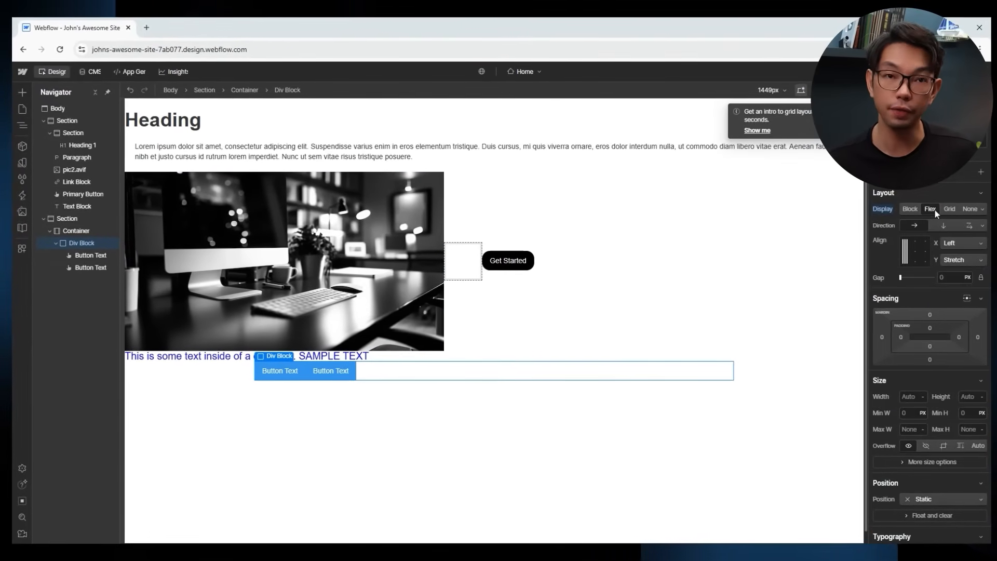
{"action": "left_click", "coordinate": [908, 225]}
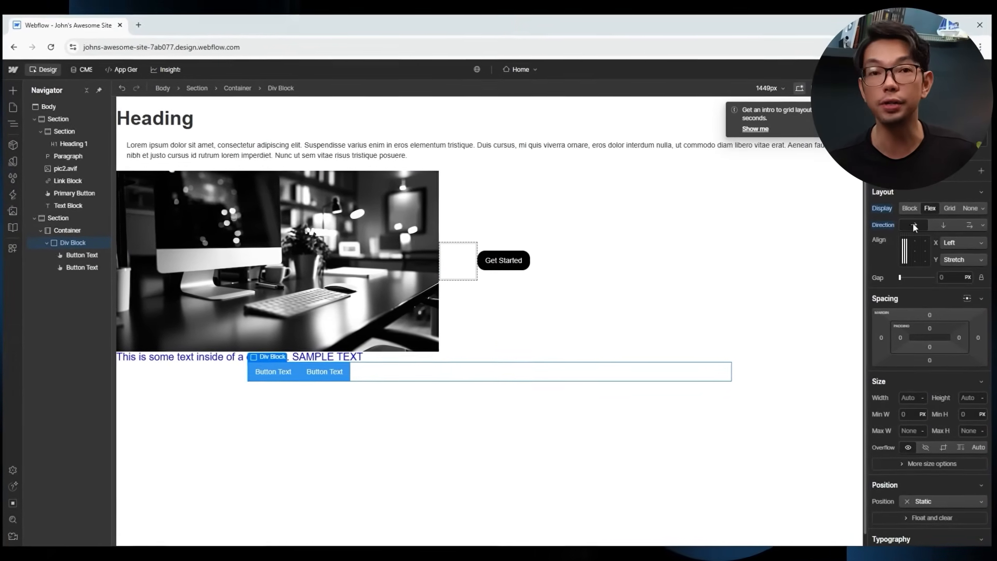
{"action": "left_click", "coordinate": [919, 250]}
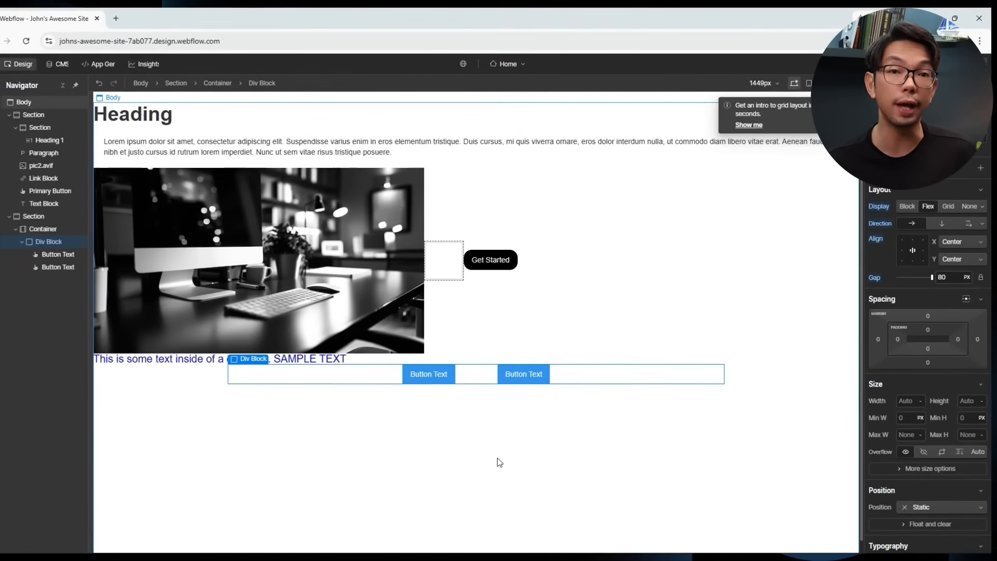
{"action": "left_click", "coordinate": [506, 442]}
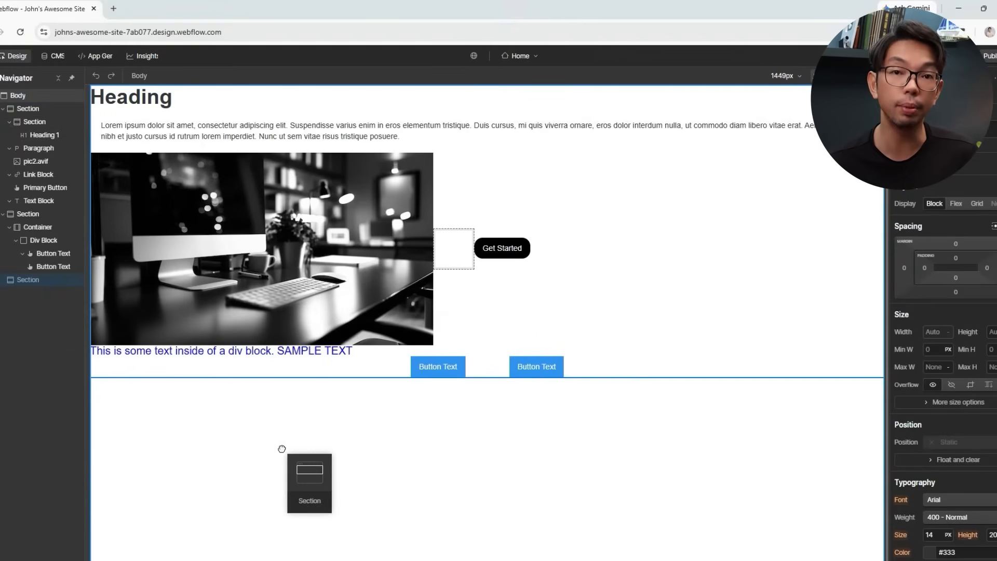
Drop a Container into another new section and lay it out as a 2×2 grid.
{"action": "left_click_drag", "start_coordinate": [280, 451], "coordinate": [287, 405]}
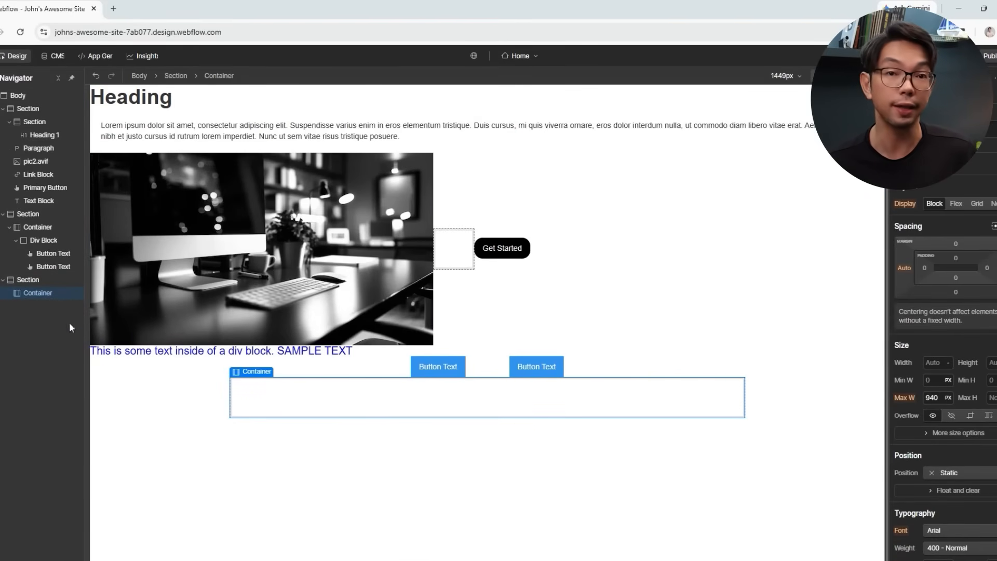
{"action": "left_click", "coordinate": [977, 203]}
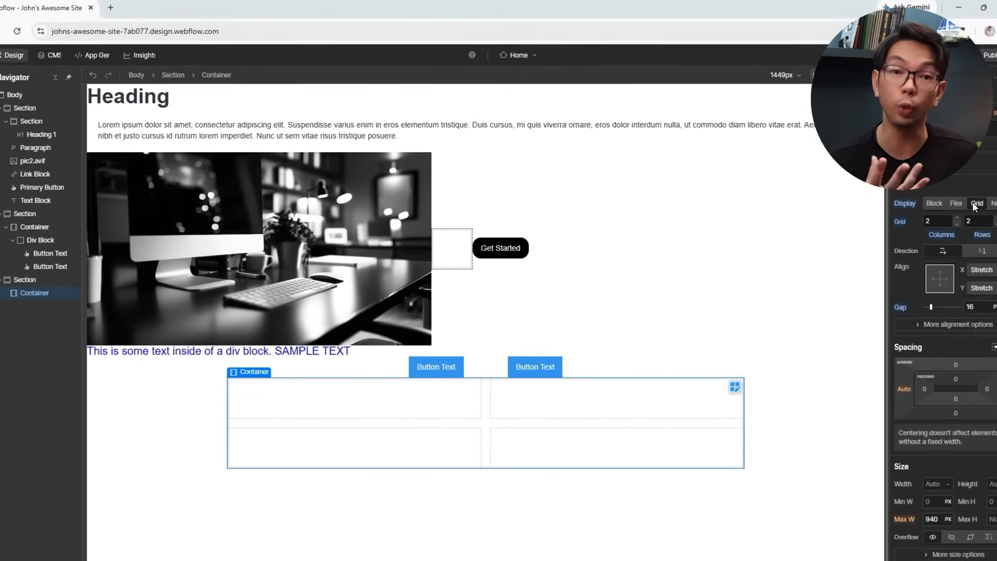
{"action": "left_click", "coordinate": [935, 217]}
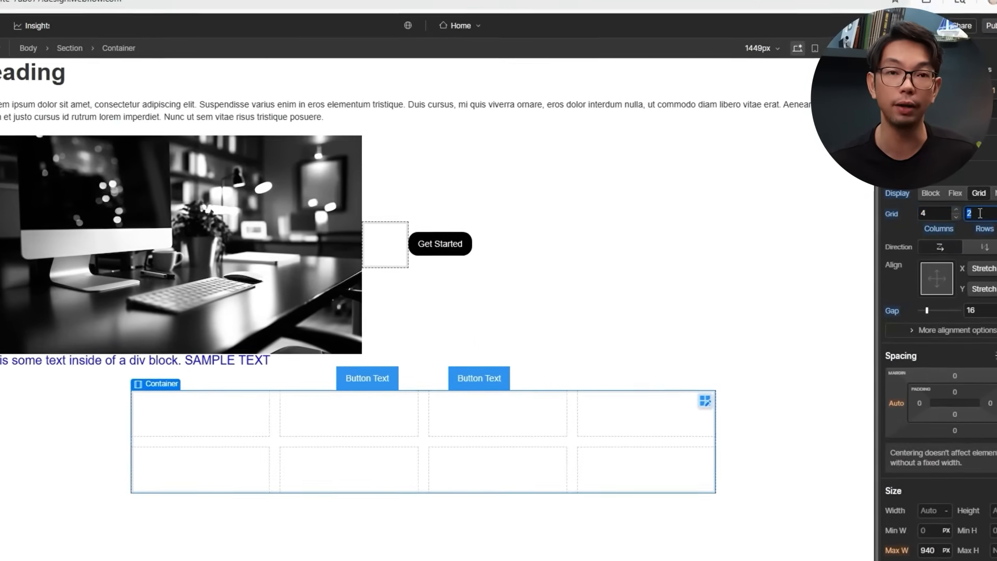
{"action": "type", "text": "4"}
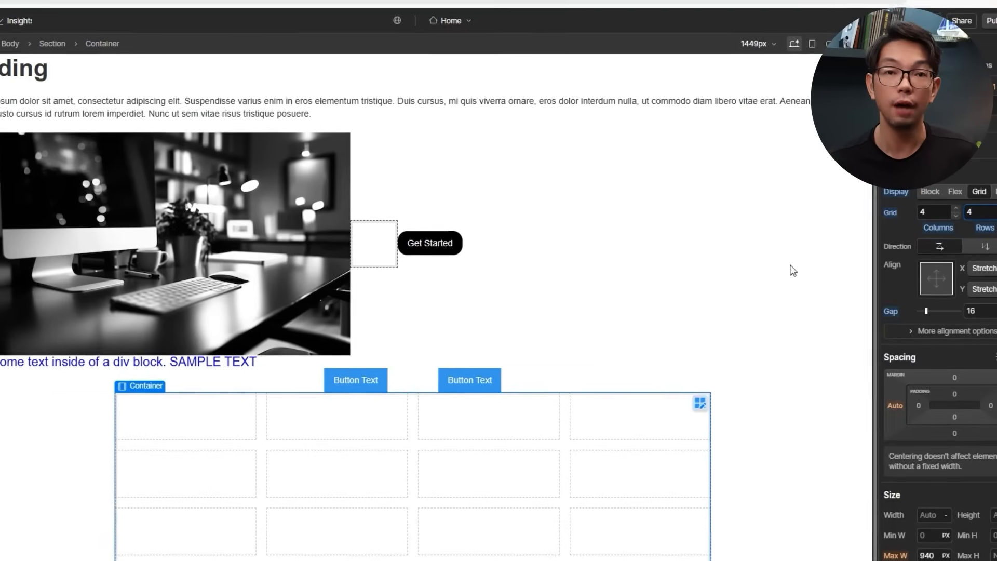
{"action": "left_click", "coordinate": [974, 213]}
{"action": "type", "text": "2"}
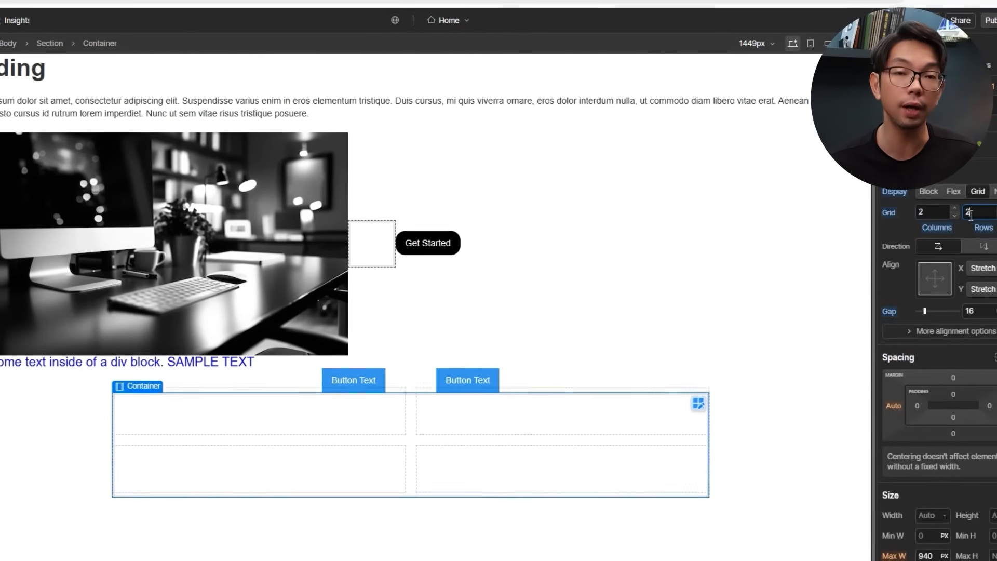
In grid editing, turn each of the four cells into grid areas Area through Area-4.
{"action": "left_click", "coordinate": [698, 402]}
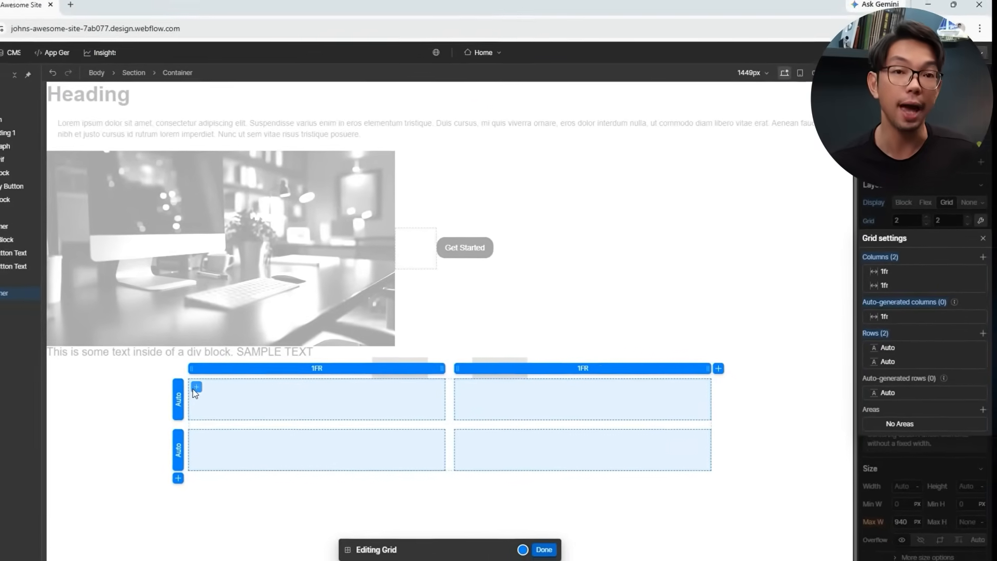
{"action": "left_click", "coordinate": [197, 388]}
{"action": "left_click", "coordinate": [462, 388]}
{"action": "left_click", "coordinate": [196, 437]}
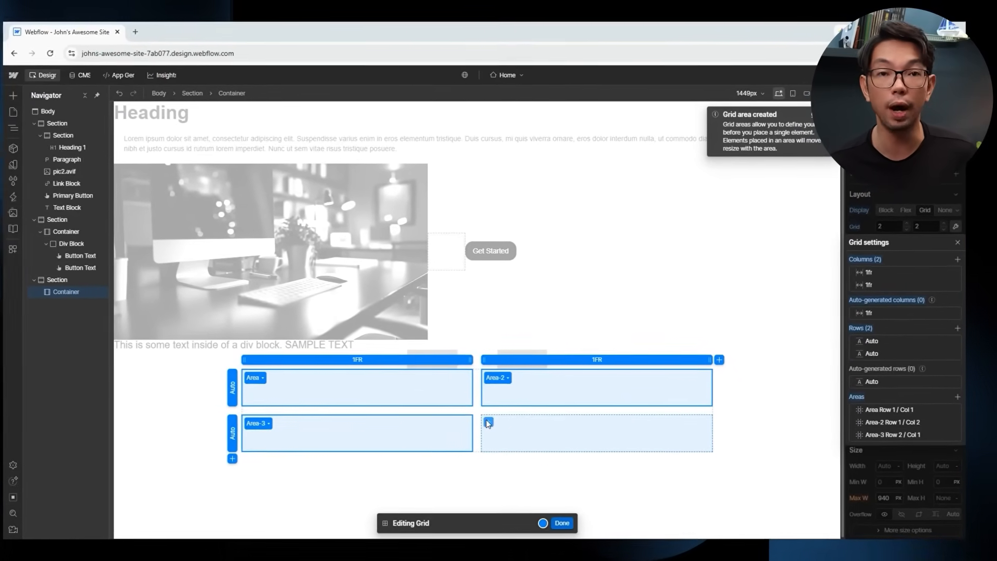
{"action": "left_click", "coordinate": [488, 423]}
{"action": "left_click", "coordinate": [562, 523]}
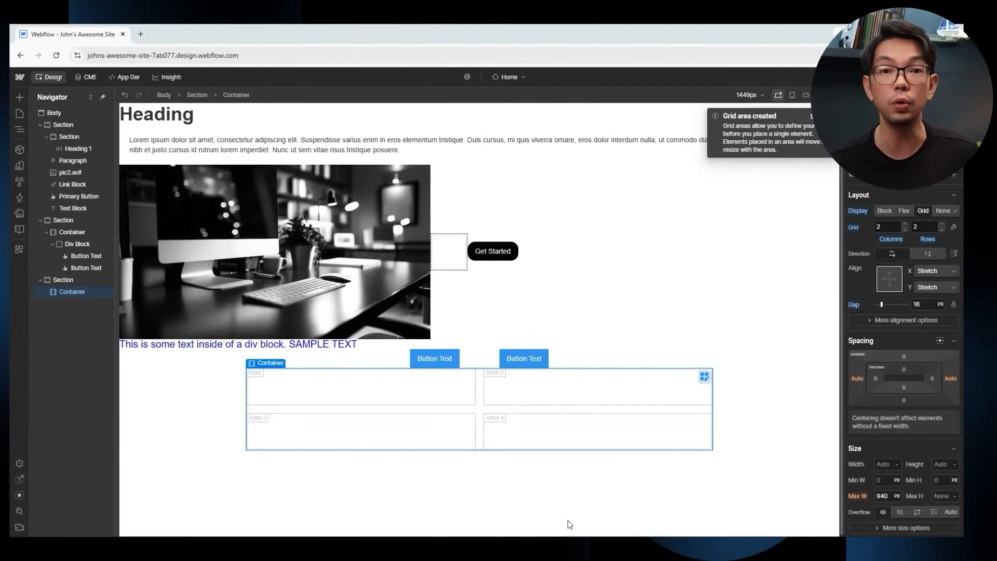
Place a Paragraph in Area-2, a Button in Area-4 and a Text Block in Area-3.
{"action": "left_click", "coordinate": [20, 97]}
{"action": "scroll", "coordinate": [108, 390], "scroll_direction": "down", "scroll_amount": 1}
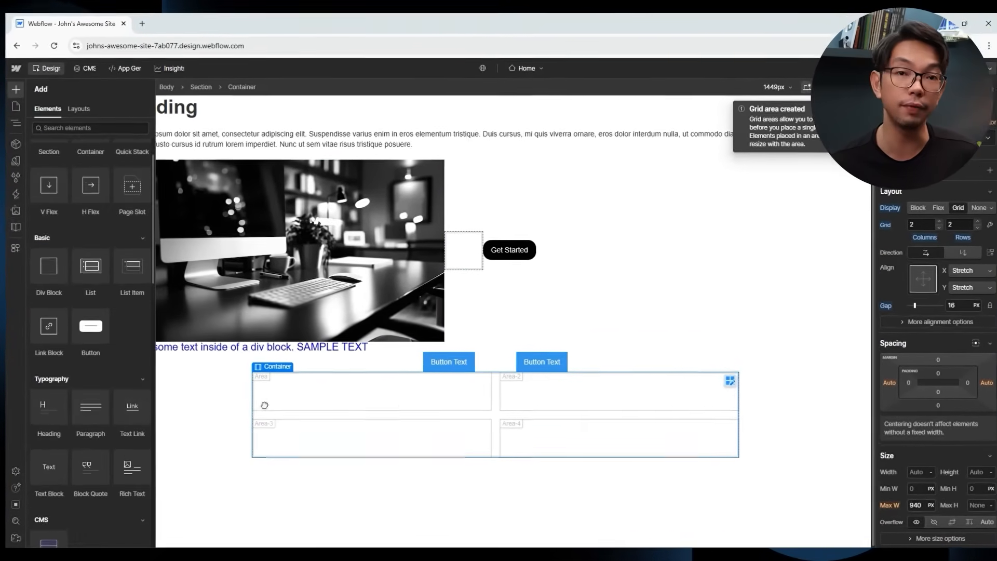
{"action": "left_click_drag", "start_coordinate": [89, 421], "coordinate": [534, 397]}
{"action": "left_click_drag", "start_coordinate": [587, 413], "coordinate": [588, 411]}
{"action": "left_click", "coordinate": [8, 74]}
{"action": "left_click_drag", "start_coordinate": [115, 409], "coordinate": [622, 489]}
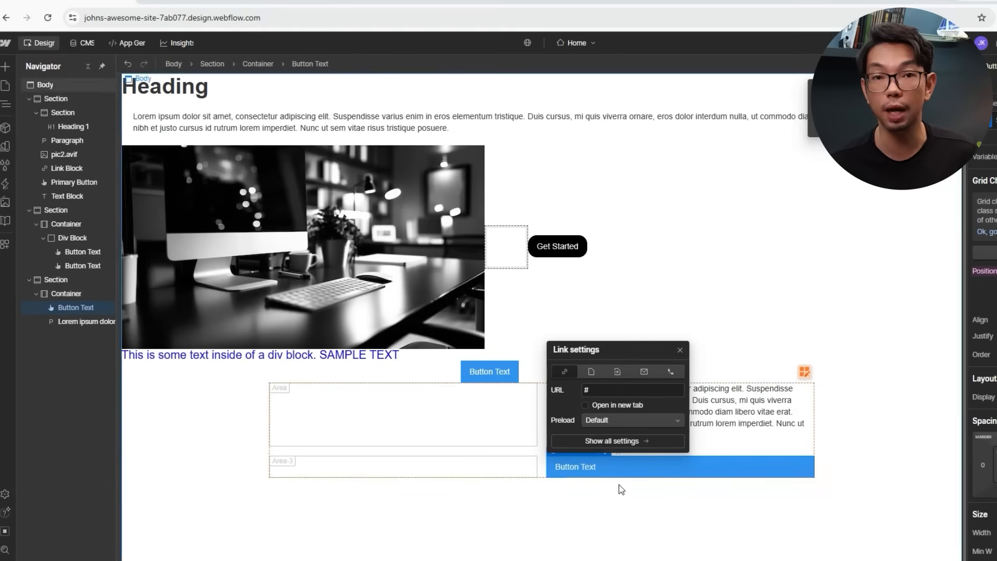
{"action": "left_click", "coordinate": [6, 72]}
{"action": "scroll", "coordinate": [49, 309], "scroll_direction": "down", "scroll_amount": 2}
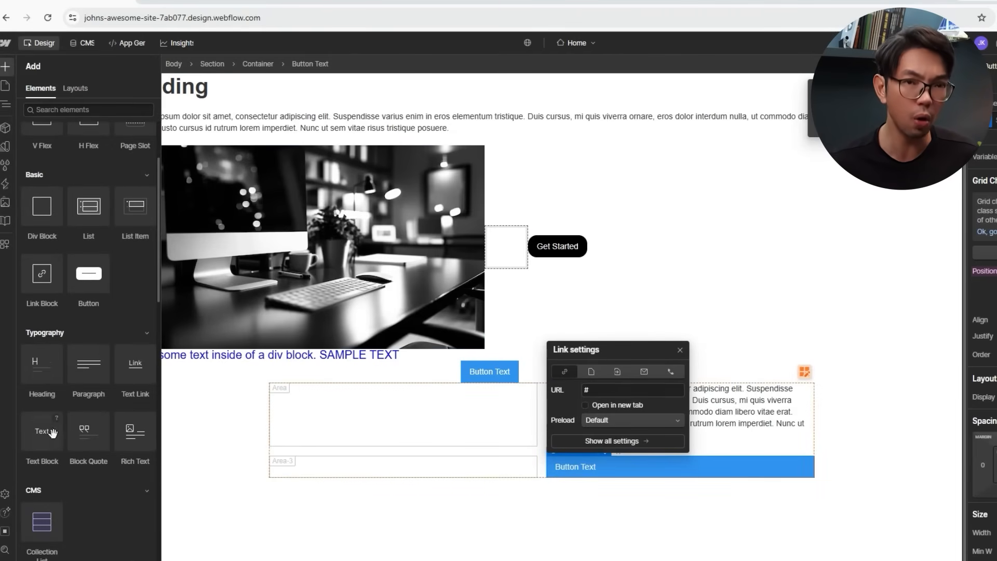
{"action": "left_click_drag", "start_coordinate": [52, 433], "coordinate": [343, 480]}
Add an Image to the top-left grid area and set it to pic3.avif.
{"action": "left_click", "coordinate": [7, 70]}
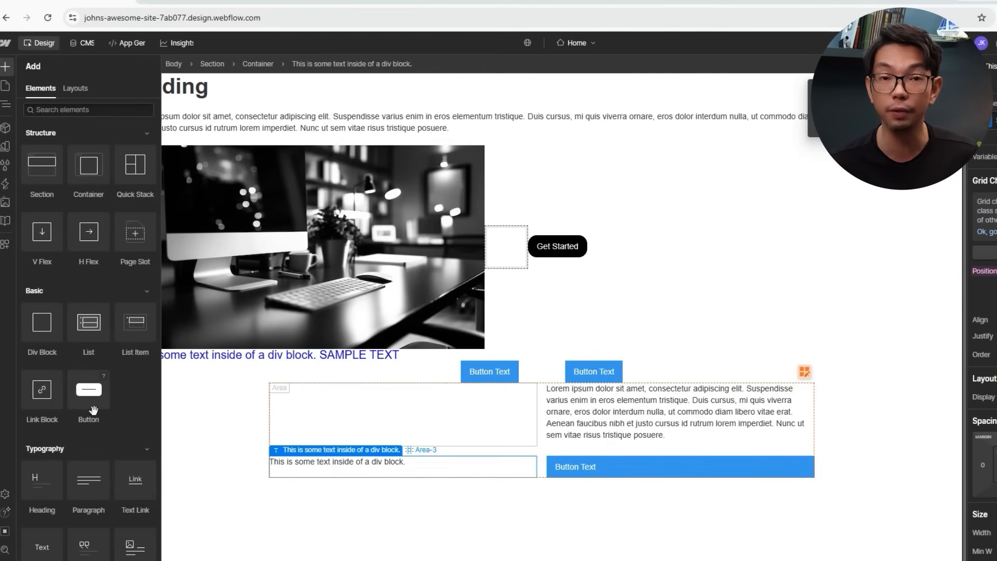
{"action": "left_click_drag", "start_coordinate": [57, 399], "coordinate": [375, 408]}
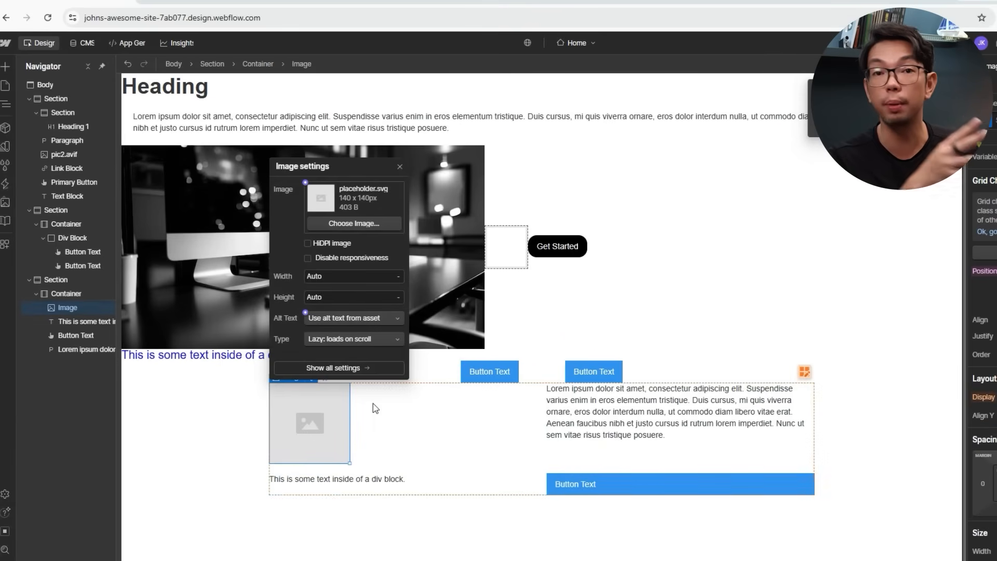
{"action": "left_click", "coordinate": [378, 220]}
{"action": "left_click", "coordinate": [61, 201]}
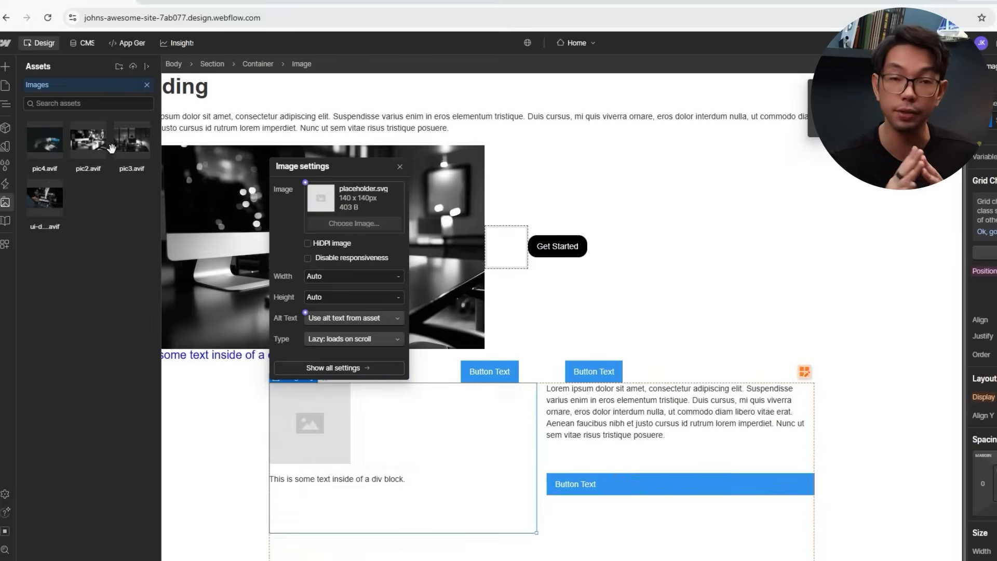
{"action": "left_click", "coordinate": [93, 147]}
{"action": "scroll", "coordinate": [894, 374], "scroll_direction": "down", "scroll_amount": 1}
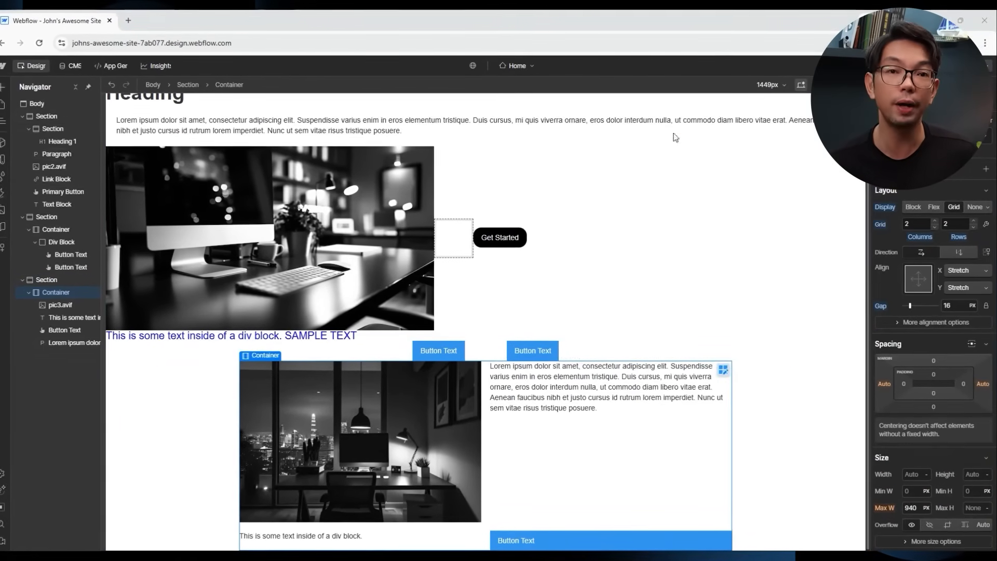
Keep both grid rows' sizing at Auto height and finish editing the grid.
{"action": "left_click", "coordinate": [726, 370]}
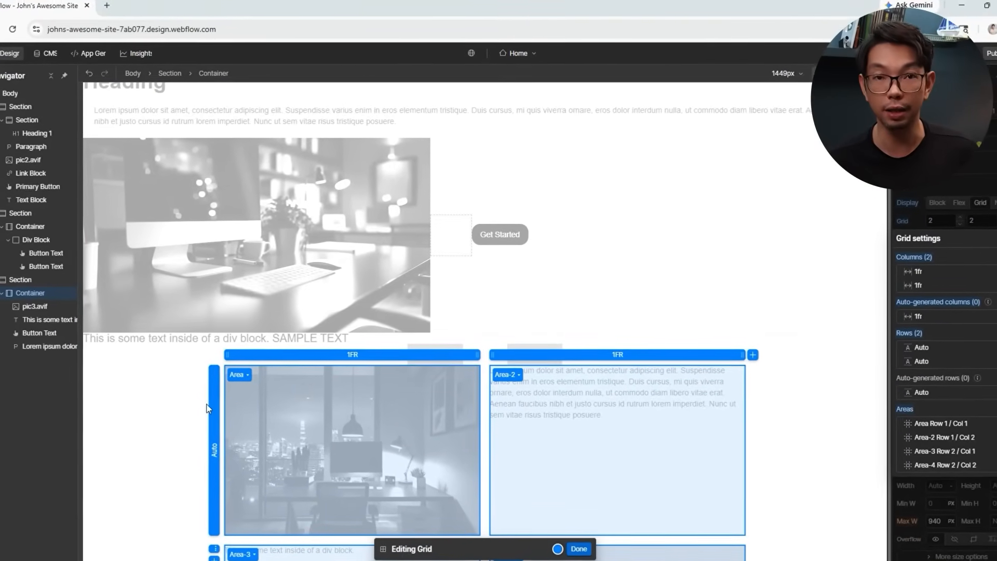
{"action": "left_click", "coordinate": [211, 445]}
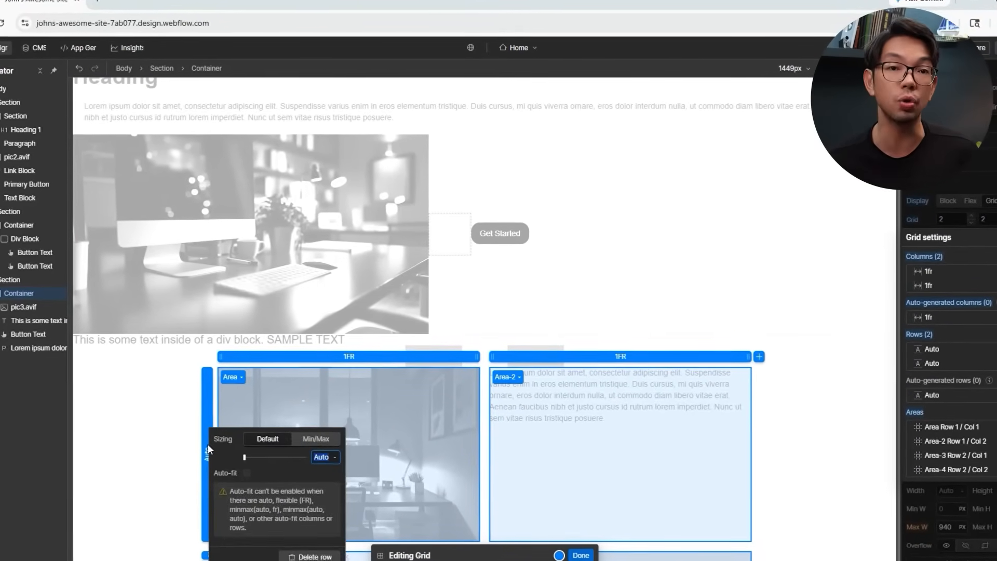
{"action": "left_click", "coordinate": [323, 459]}
{"action": "left_click", "coordinate": [347, 459]}
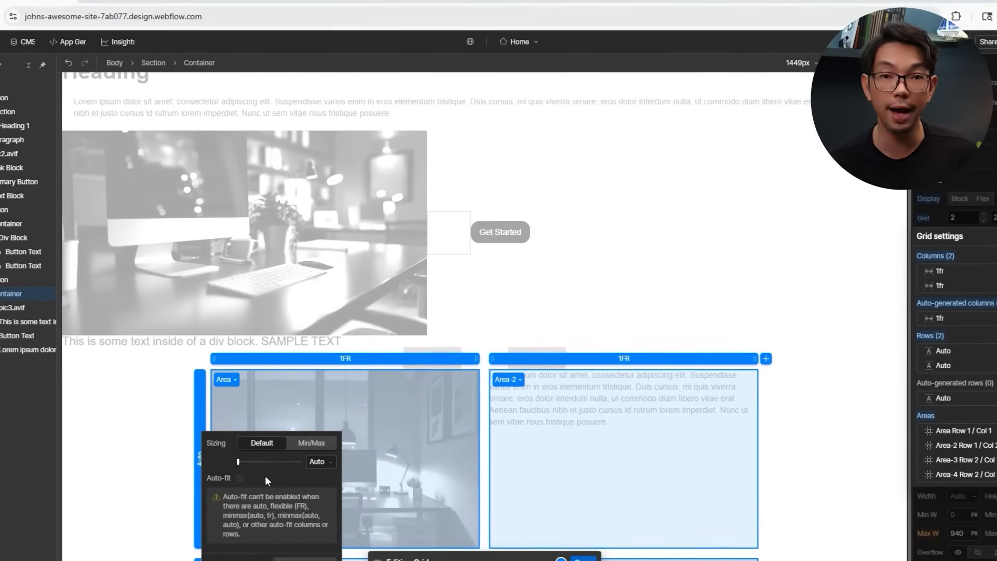
{"action": "left_click", "coordinate": [209, 555]}
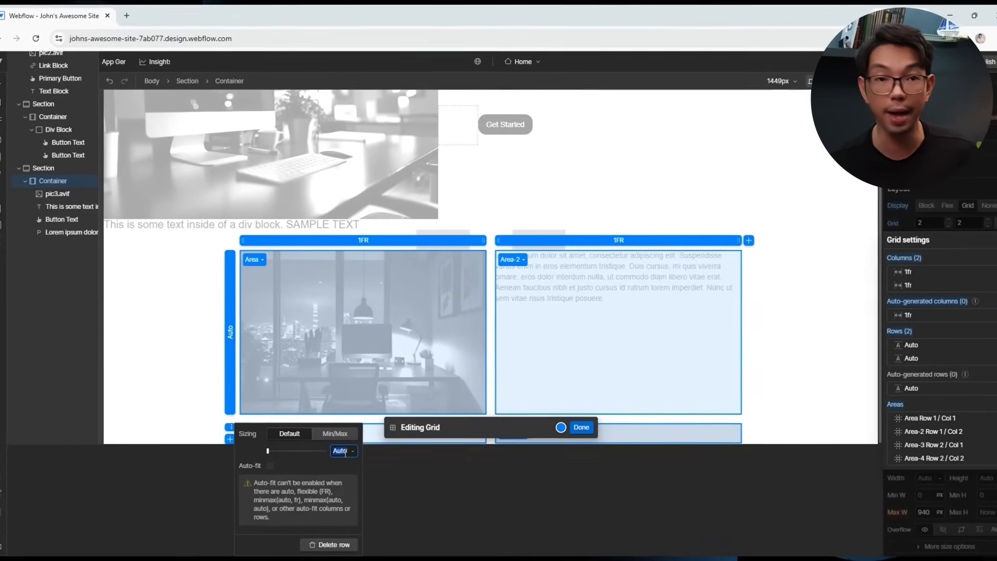
{"action": "left_click", "coordinate": [330, 560]}
{"action": "left_click", "coordinate": [375, 334]}
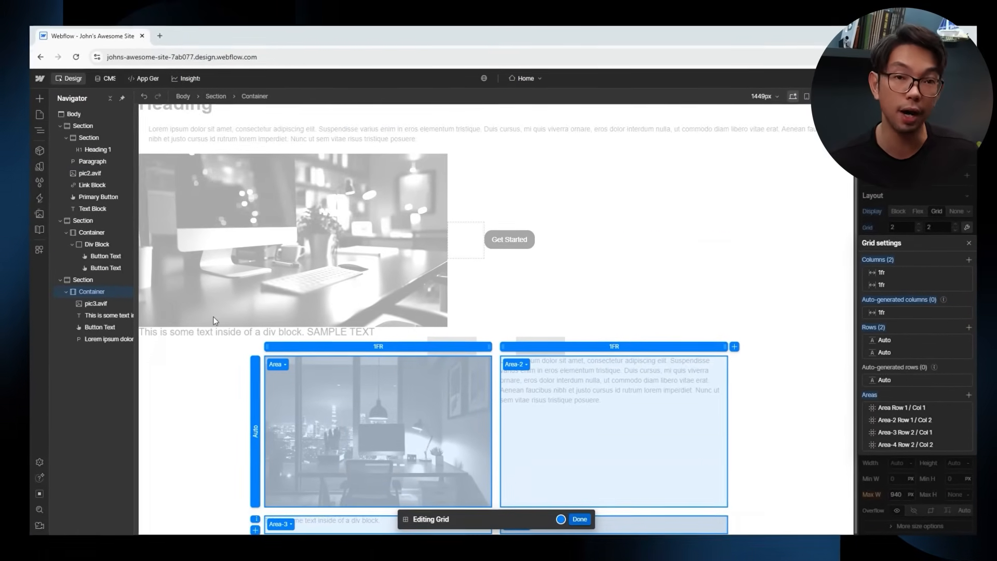
{"action": "left_click", "coordinate": [578, 516]}
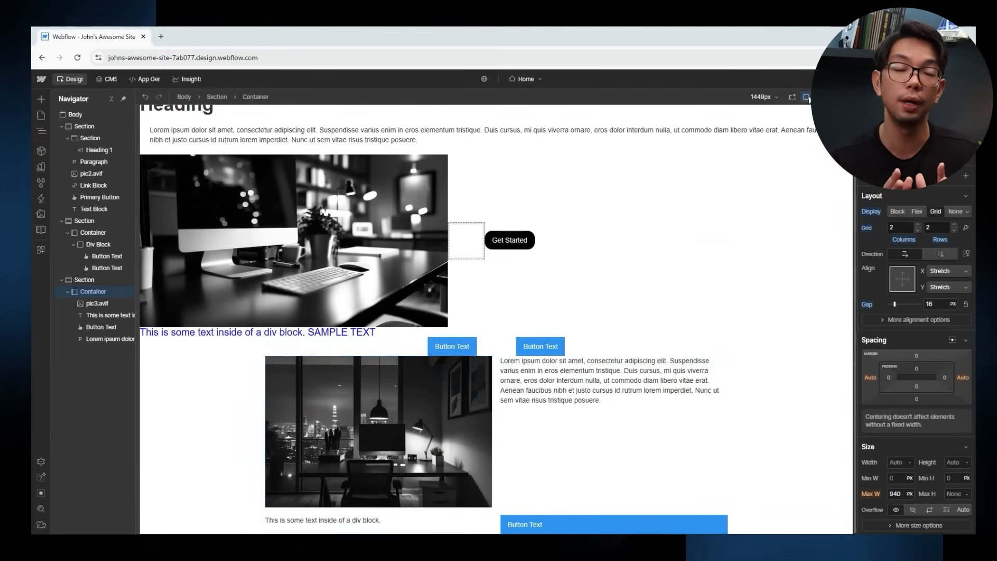
Preview the layout at tablet and portrait phone widths, then return to desktop.
{"action": "left_click", "coordinate": [807, 97]}
{"action": "key", "text": "4"}
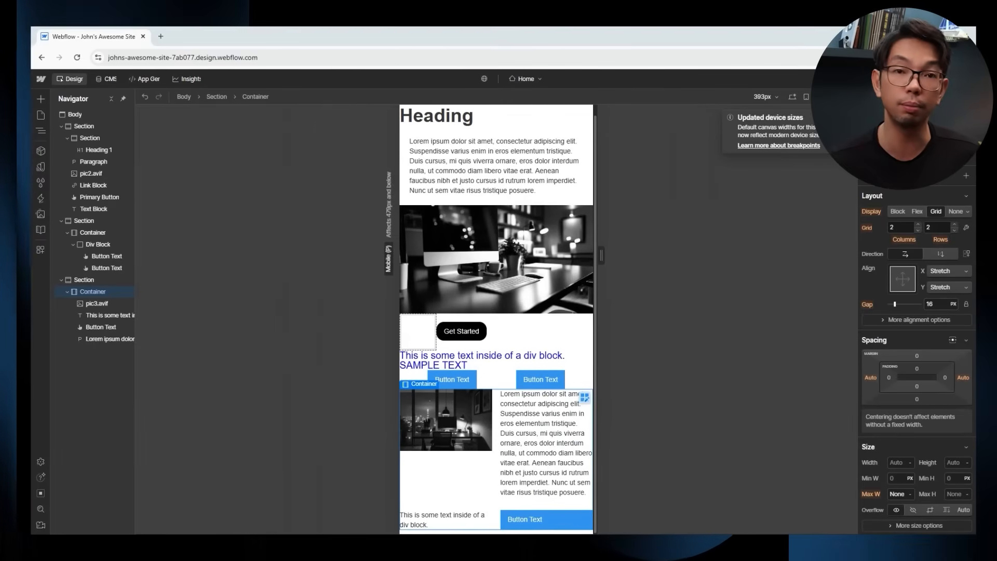
{"action": "left_click", "coordinate": [820, 97]}
{"action": "left_click", "coordinate": [805, 97]}
{"action": "left_click", "coordinate": [795, 96]}
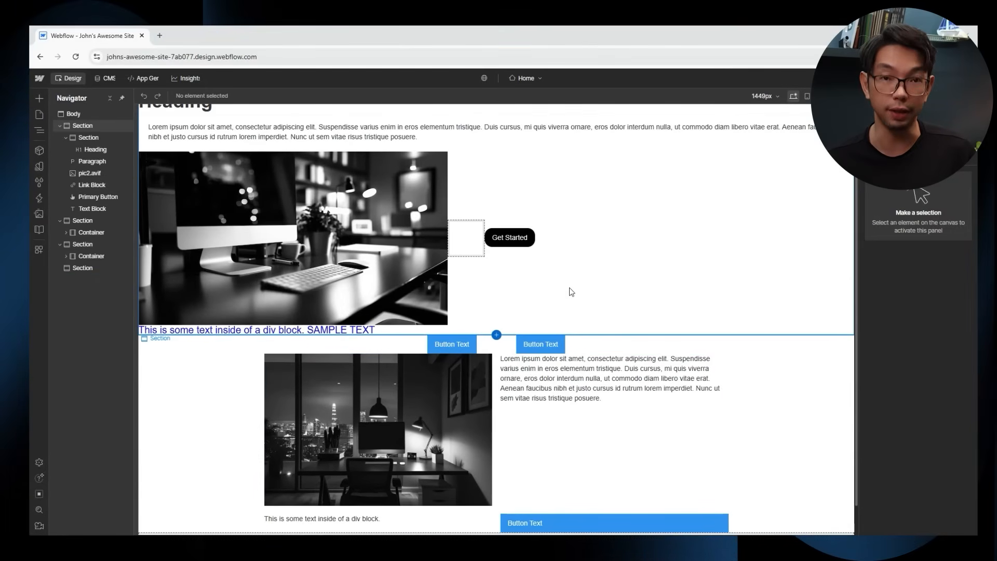
Add a new Section above the hero and place a Navbar inside it.
{"action": "scroll", "coordinate": [572, 292], "scroll_direction": "up", "scroll_amount": 2}
{"action": "left_click", "coordinate": [38, 97]}
{"action": "left_click_drag", "start_coordinate": [49, 184], "coordinate": [235, 132]}
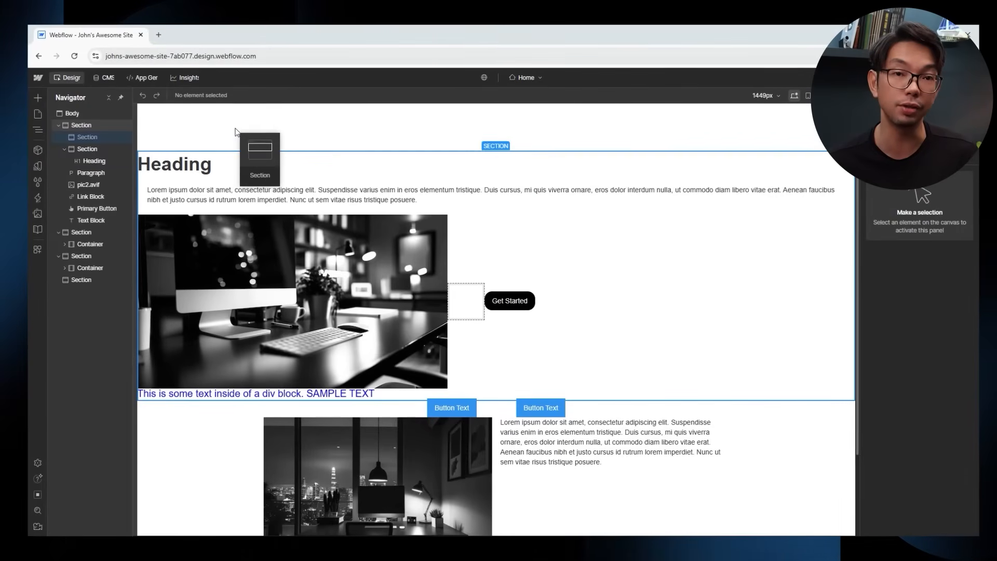
{"action": "left_click_drag", "start_coordinate": [498, 127], "coordinate": [503, 111]}
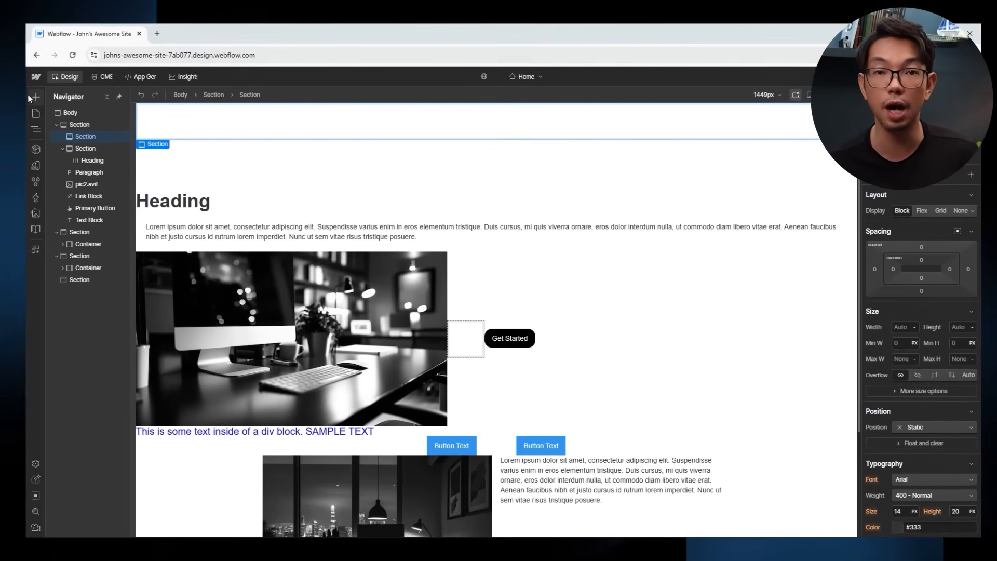
{"action": "left_click_drag", "start_coordinate": [65, 164], "coordinate": [269, 117]}
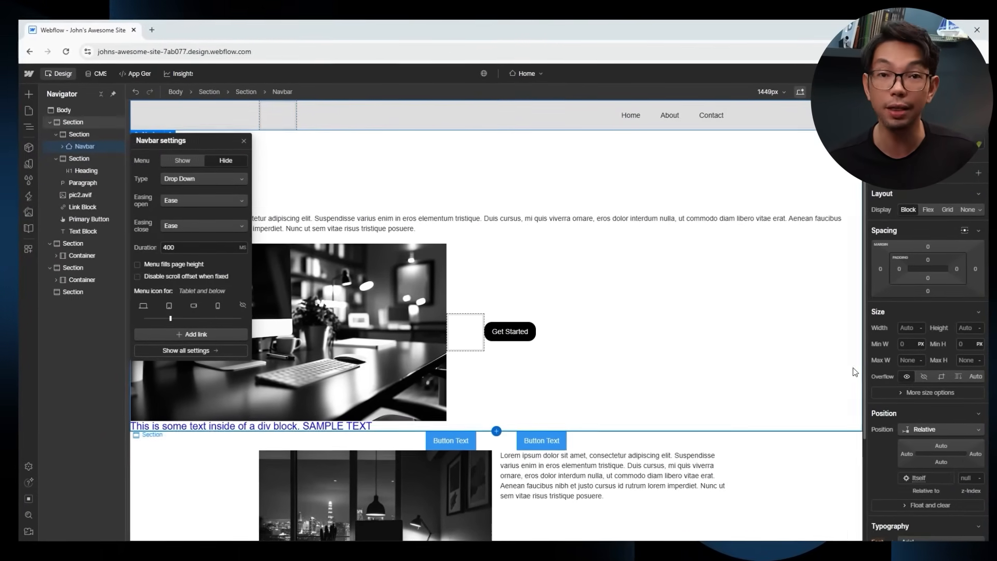
Set the Navbar position to Fixed with the full-width top preset and check it.
{"action": "scroll", "coordinate": [897, 322], "scroll_direction": "down", "scroll_amount": 3}
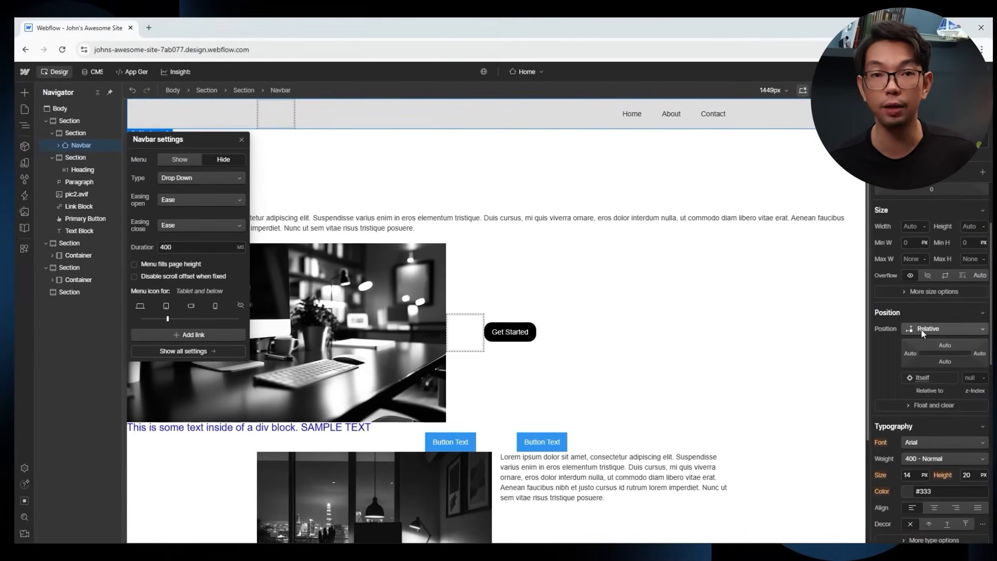
{"action": "left_click", "coordinate": [921, 329]}
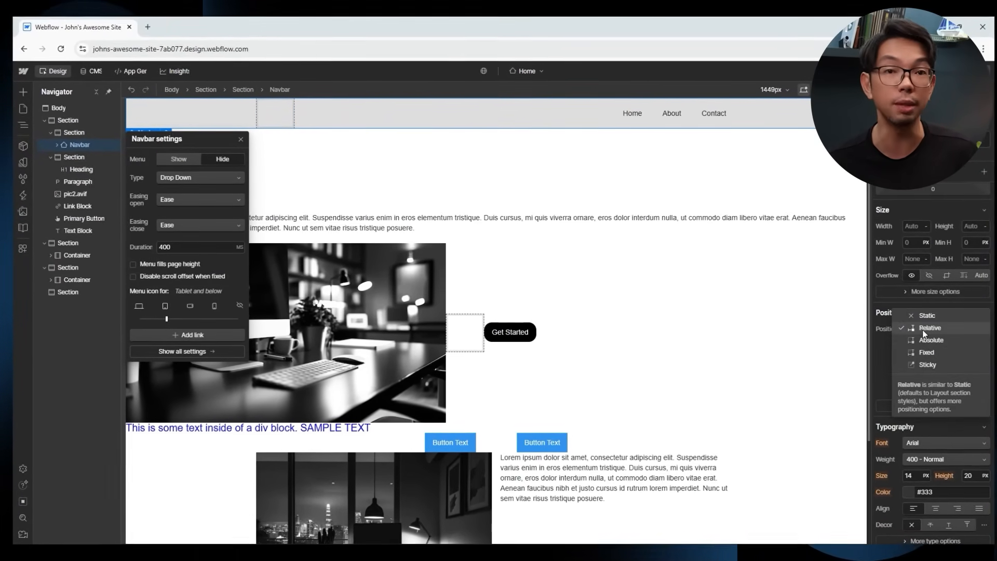
{"action": "left_click", "coordinate": [924, 355]}
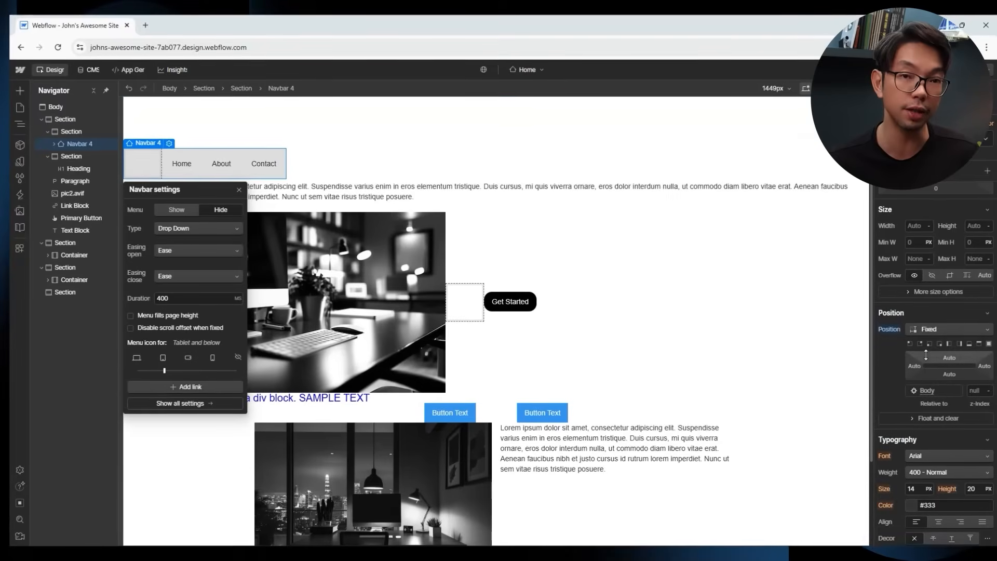
{"action": "left_click", "coordinate": [982, 345]}
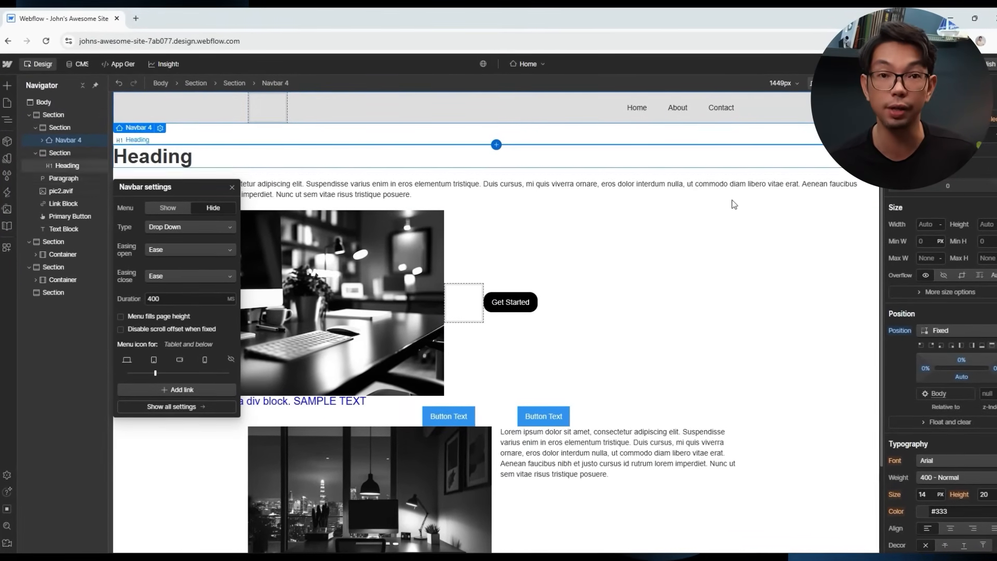
{"action": "left_click", "coordinate": [735, 256]}
{"action": "scroll", "coordinate": [736, 256], "scroll_direction": "down", "scroll_amount": 3}
{"action": "scroll", "coordinate": [729, 249], "scroll_direction": "up", "scroll_amount": 3}
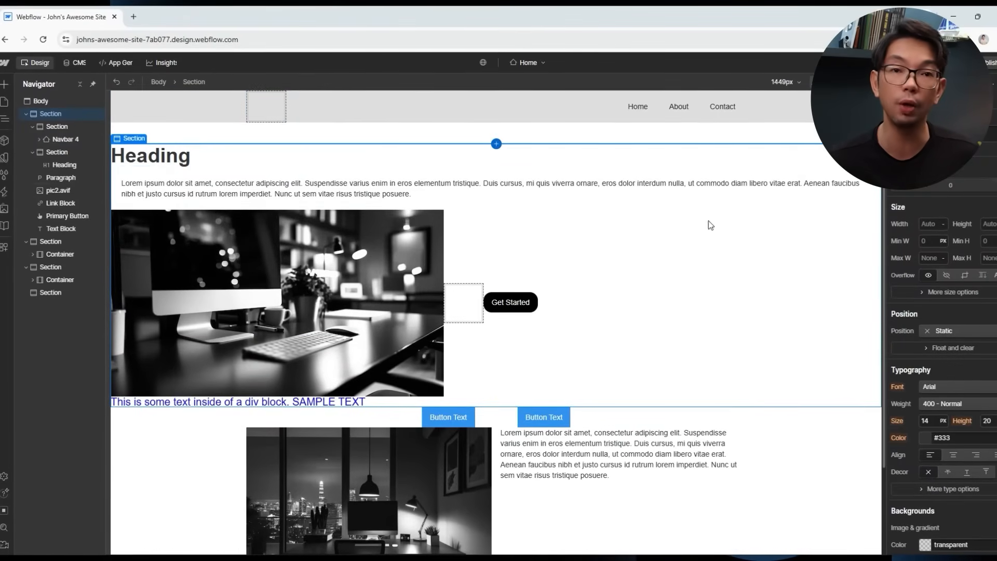
{"action": "left_click", "coordinate": [469, 111]}
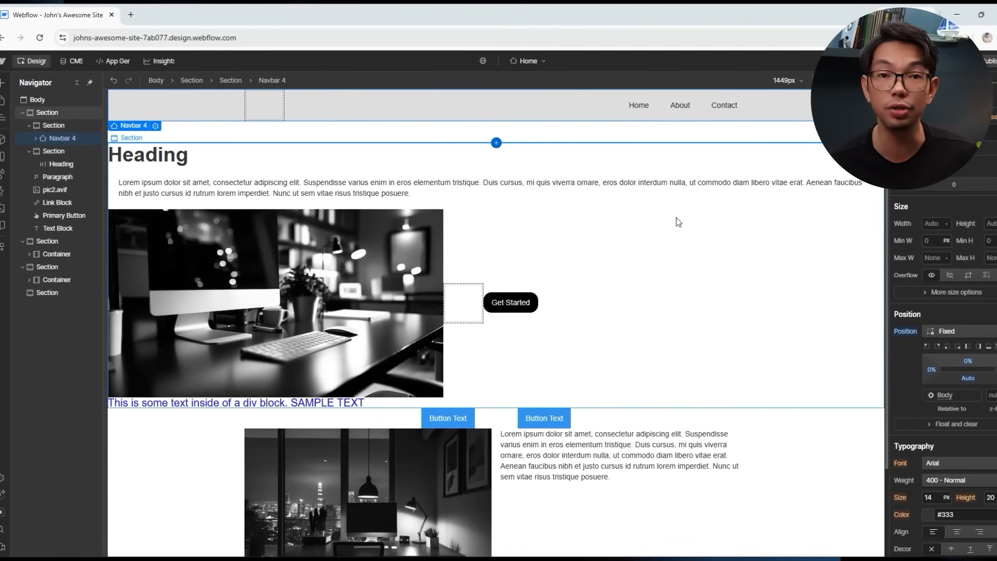
{"action": "scroll", "coordinate": [676, 221], "scroll_direction": "down", "scroll_amount": 2}
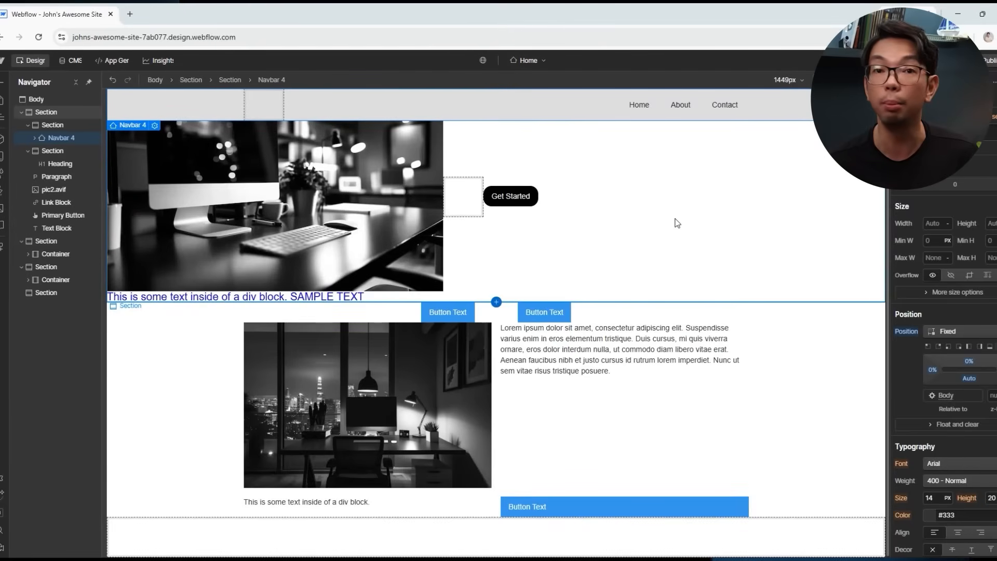
{"action": "scroll", "coordinate": [677, 223], "scroll_direction": "up", "scroll_amount": 2}
{"action": "scroll", "coordinate": [677, 222], "scroll_direction": "down", "scroll_amount": 2}
{"action": "scroll", "coordinate": [677, 223], "scroll_direction": "up", "scroll_amount": 2}
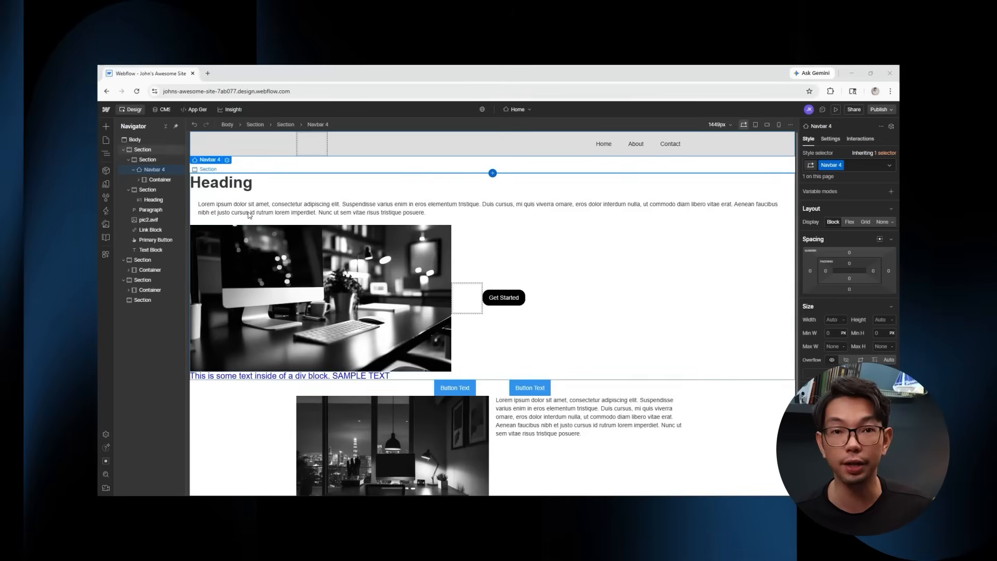
Give the Body a black rgba(0,0,0,0.5) colour overlay background after trying linear and radial gradients.
{"action": "left_click", "coordinate": [134, 139]}
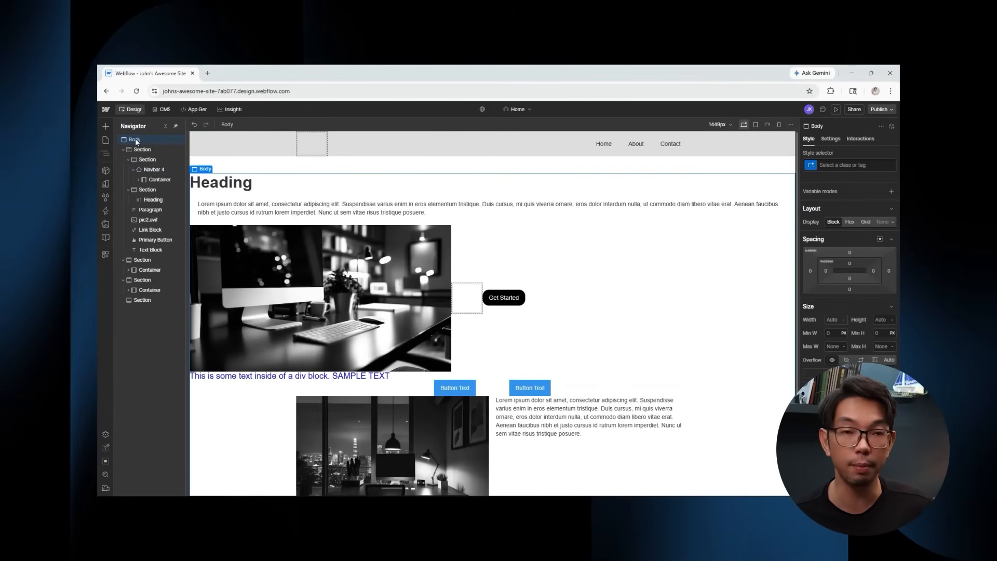
{"action": "scroll", "coordinate": [837, 206], "scroll_direction": "down", "scroll_amount": 4}
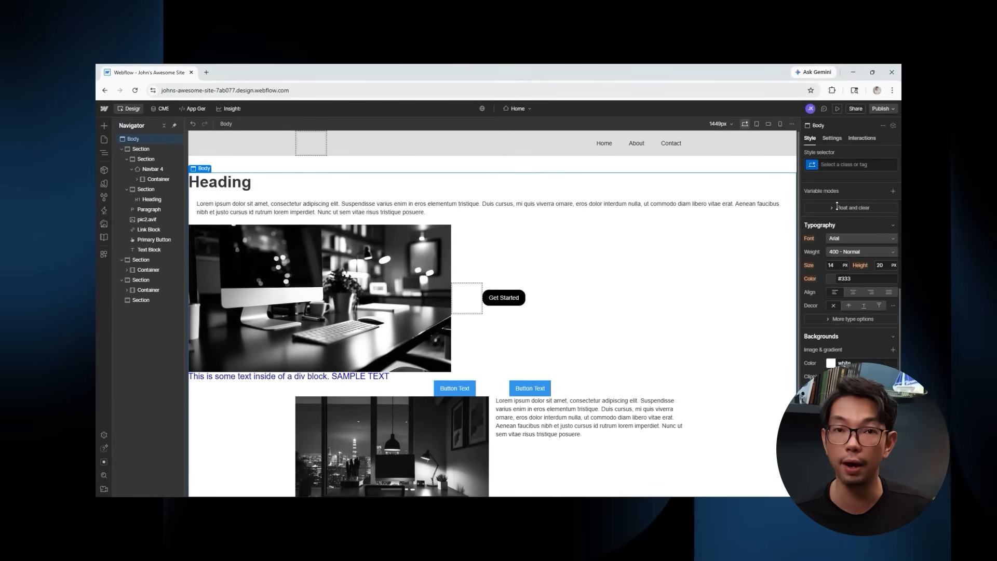
{"action": "scroll", "coordinate": [836, 206], "scroll_direction": "down", "scroll_amount": 3}
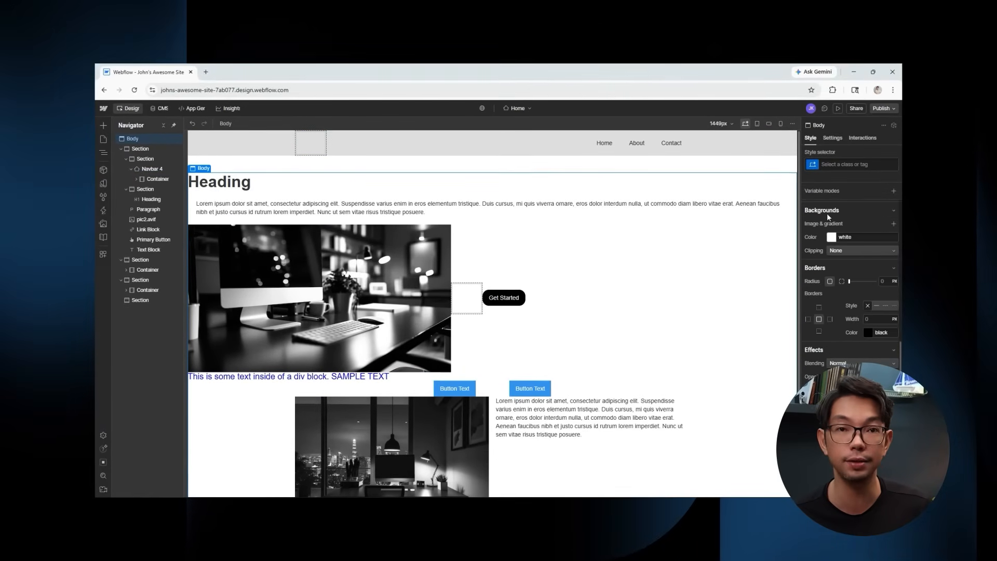
{"action": "left_click", "coordinate": [895, 224]}
{"action": "left_click", "coordinate": [859, 251]}
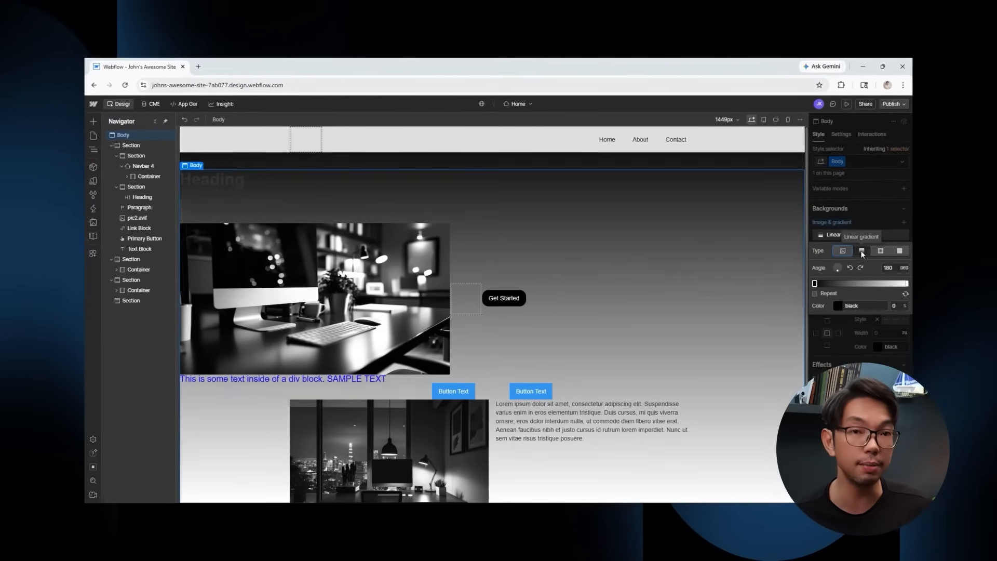
{"action": "left_click", "coordinate": [878, 252]}
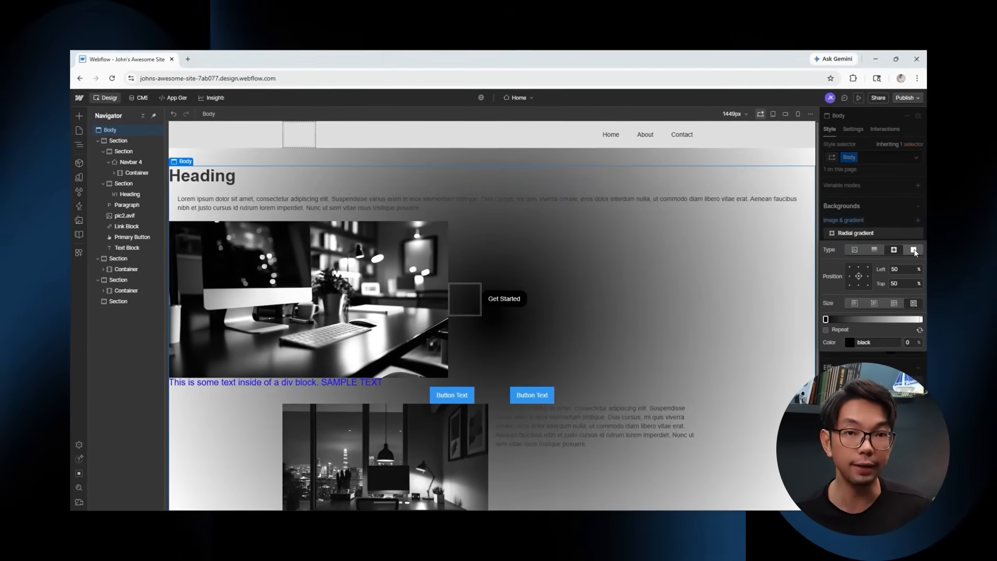
{"action": "left_click", "coordinate": [908, 249]}
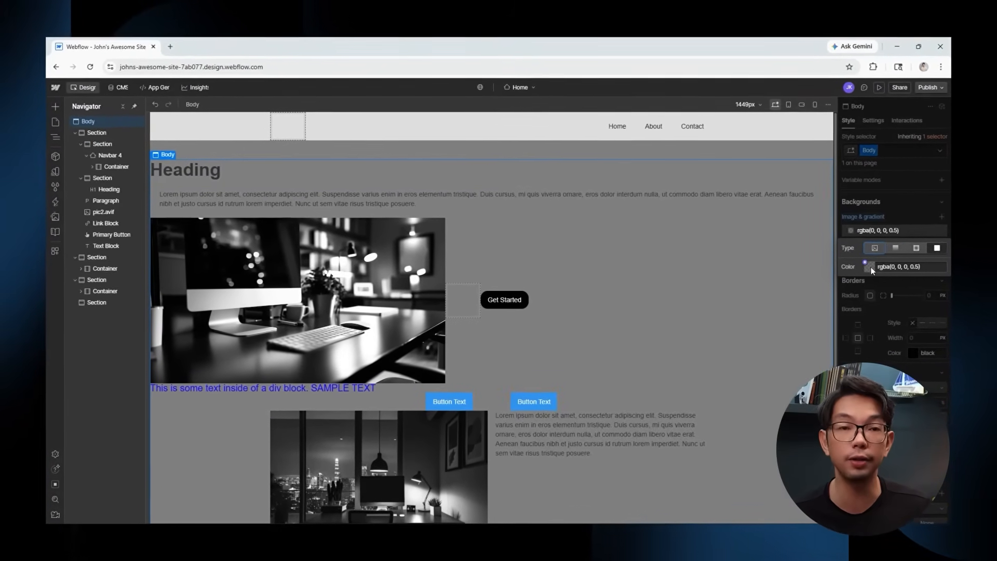
{"action": "left_click", "coordinate": [864, 266]}
{"action": "left_click_drag", "start_coordinate": [866, 318], "coordinate": [872, 355]}
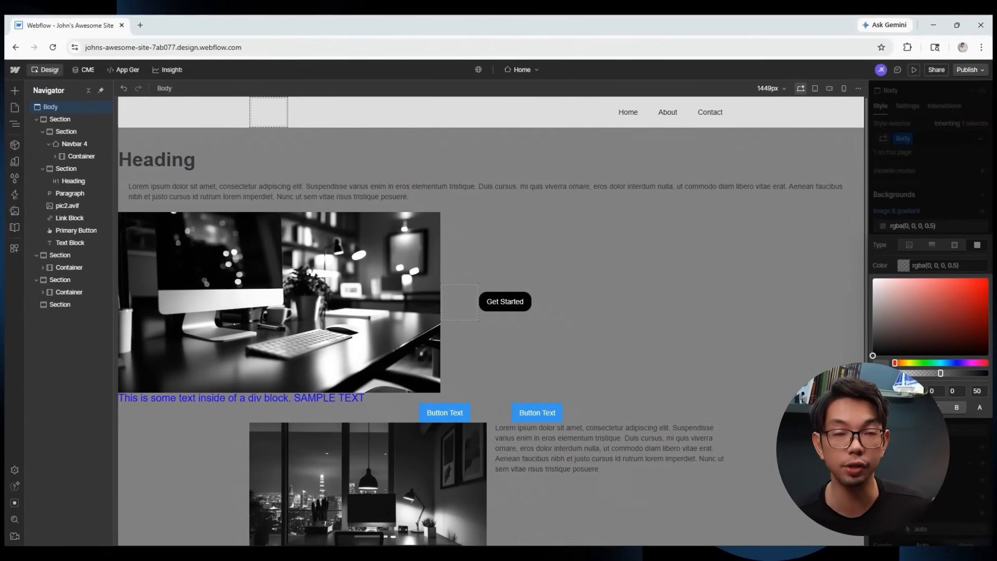
Set the intro paragraph to white, 700 Bold Merriweather.
{"action": "left_click", "coordinate": [62, 279]}
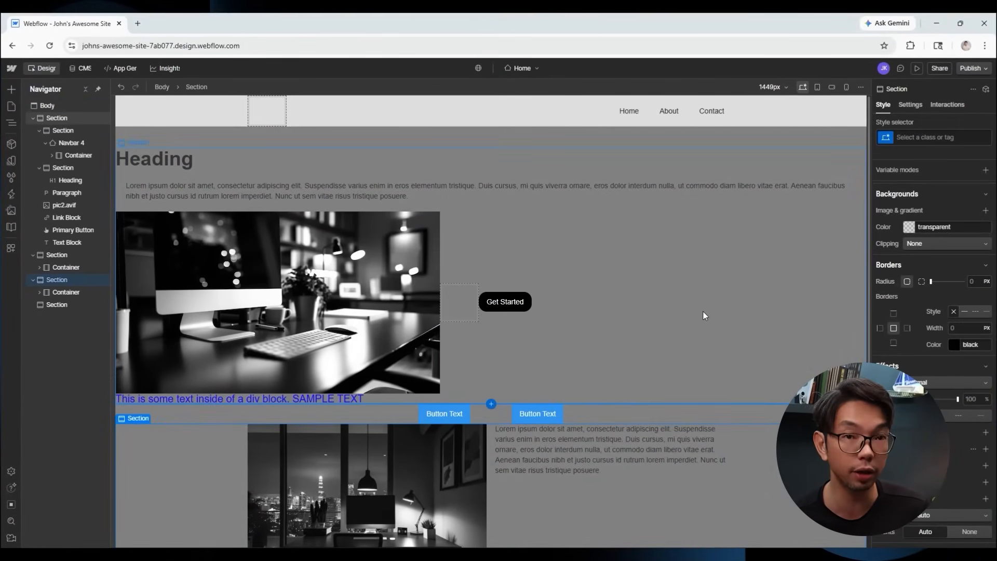
{"action": "scroll", "coordinate": [703, 312], "scroll_direction": "down", "scroll_amount": 2}
{"action": "scroll", "coordinate": [703, 312], "scroll_direction": "up", "scroll_amount": 2}
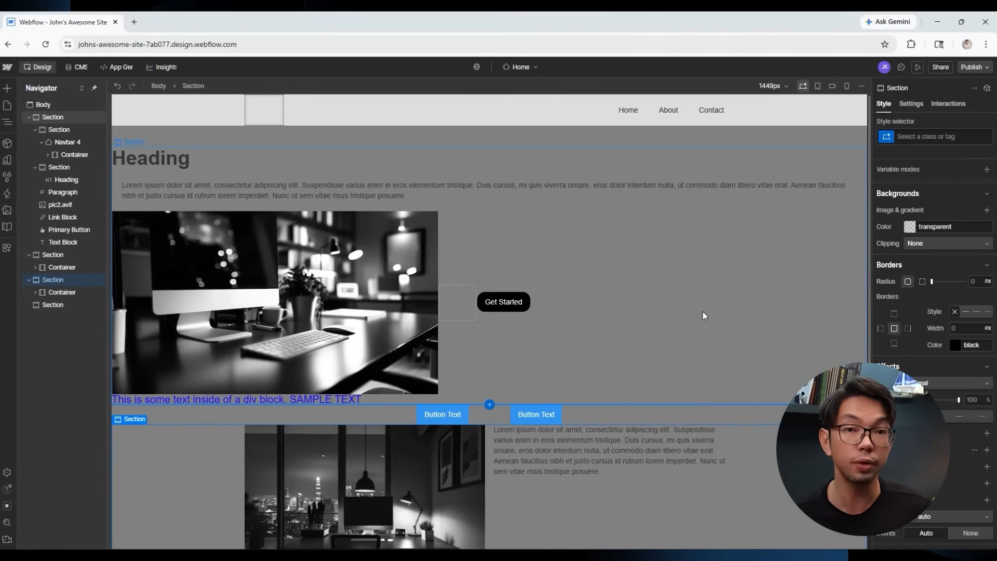
{"action": "left_click", "coordinate": [333, 186]}
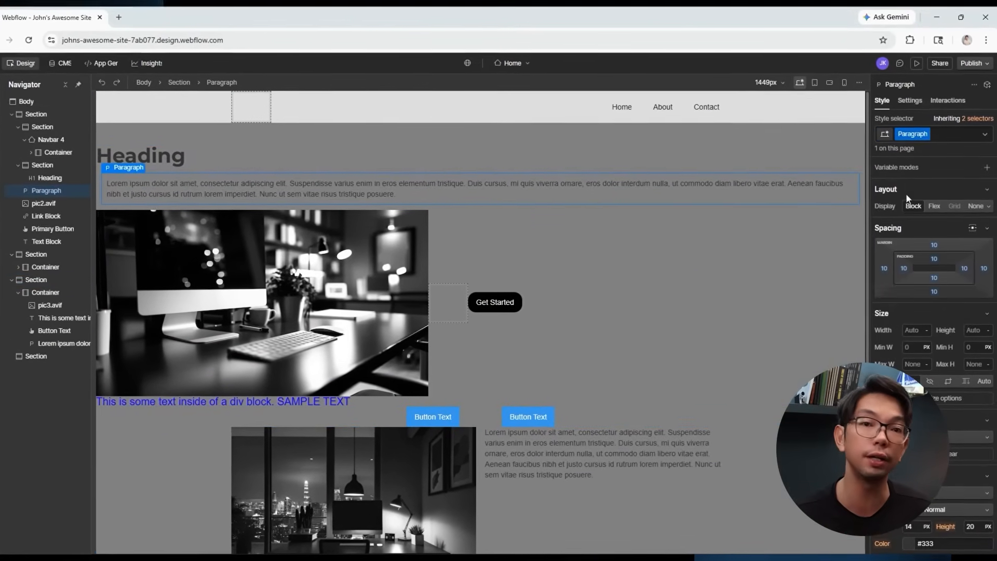
{"action": "scroll", "coordinate": [904, 207], "scroll_direction": "down", "scroll_amount": 5}
{"action": "left_click", "coordinate": [914, 224]}
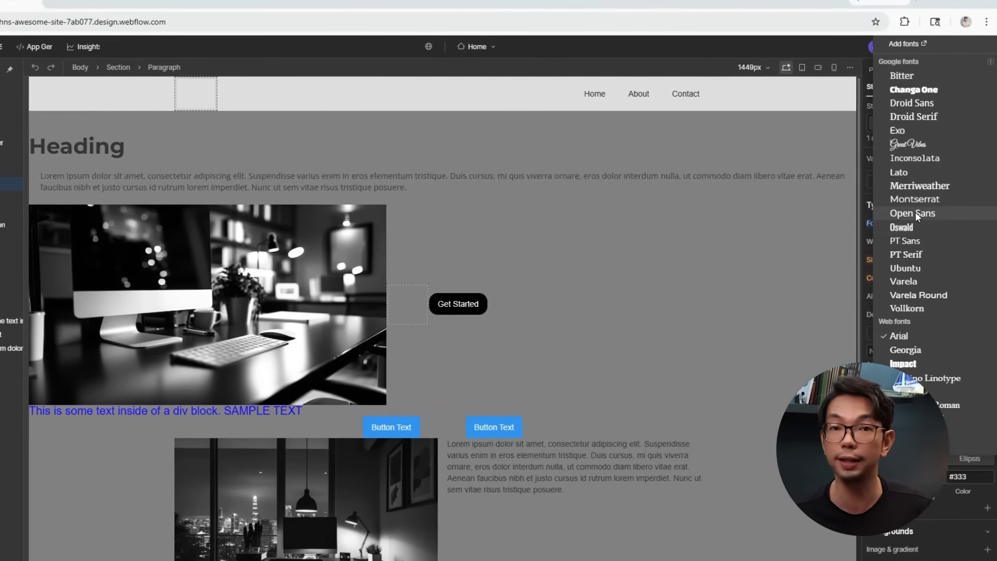
{"action": "left_click", "coordinate": [909, 186]}
{"action": "left_click", "coordinate": [915, 240]}
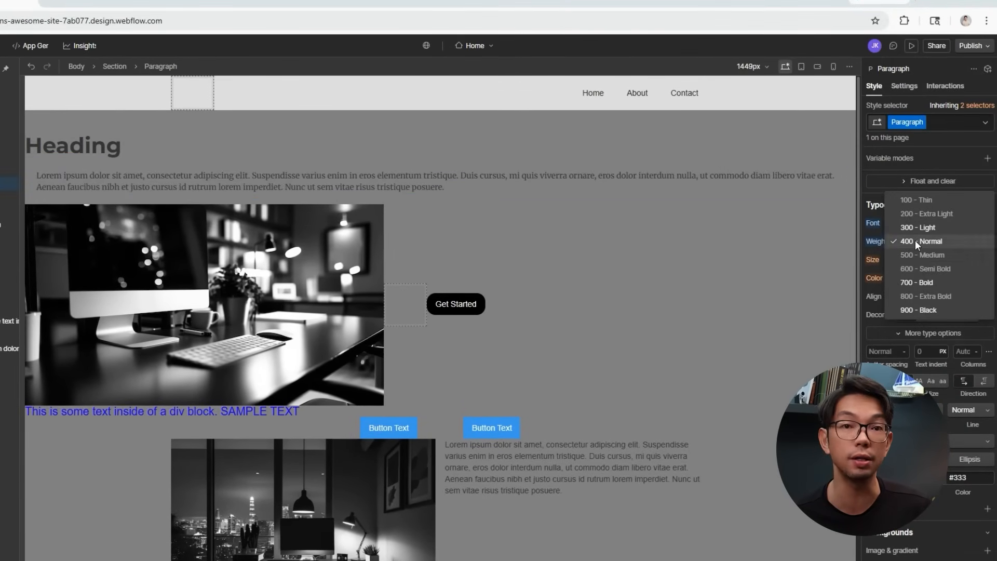
{"action": "left_click", "coordinate": [919, 283]}
{"action": "left_click", "coordinate": [904, 279]}
{"action": "left_click_drag", "start_coordinate": [875, 308], "coordinate": [860, 278]}
{"action": "left_click", "coordinate": [937, 250]}
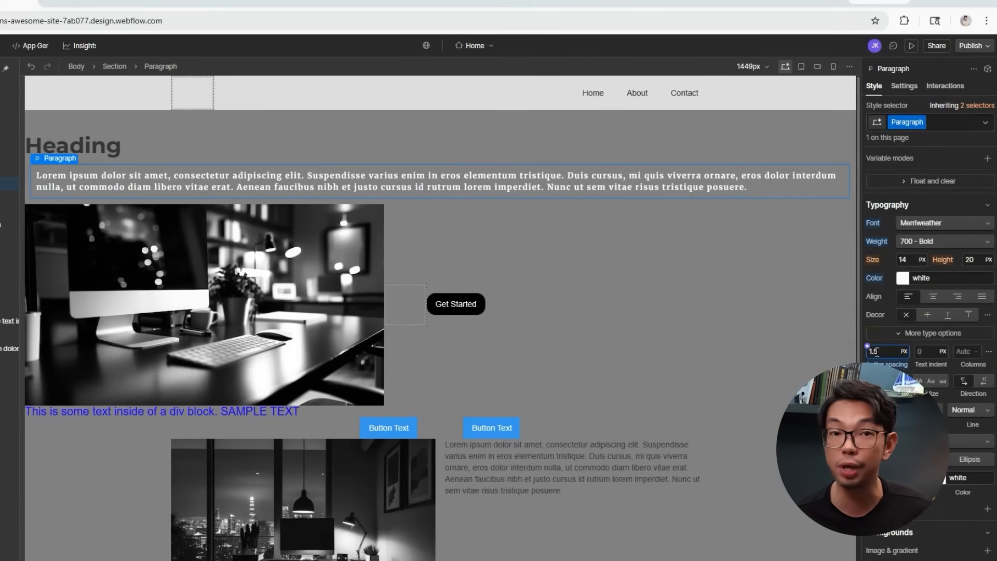
Turn the heading text white.
{"action": "left_click", "coordinate": [902, 279]}
{"action": "left_click_drag", "start_coordinate": [877, 309], "coordinate": [861, 288]}
{"action": "left_click", "coordinate": [928, 227]}
{"action": "scroll", "coordinate": [628, 287], "scroll_direction": "down", "scroll_amount": 2}
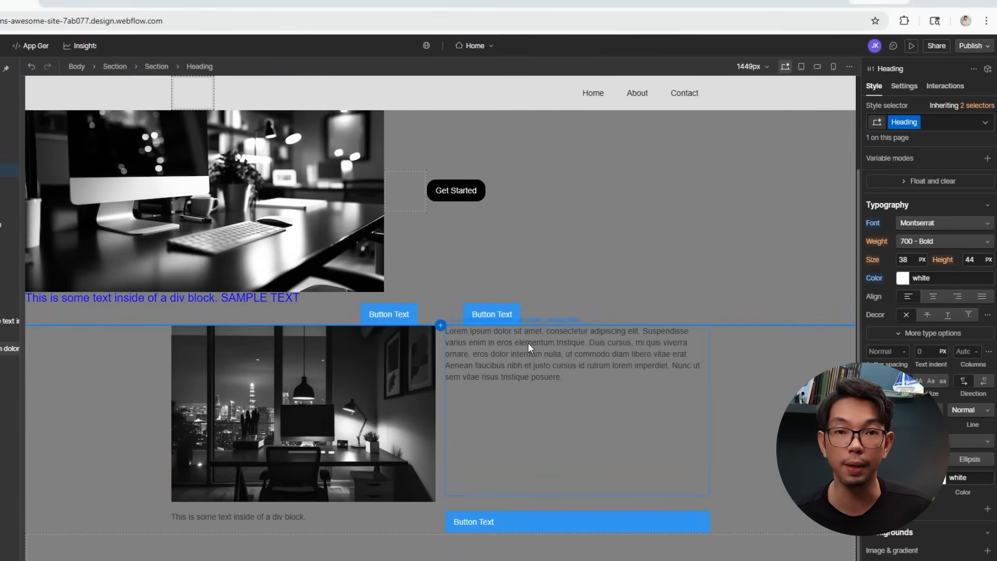
Make the lower Paragraph 2 white with 1.5 px letter spacing.
{"action": "left_click", "coordinate": [528, 348]}
{"action": "scroll", "coordinate": [924, 259], "scroll_direction": "down", "scroll_amount": 3}
{"action": "left_click", "coordinate": [903, 359]}
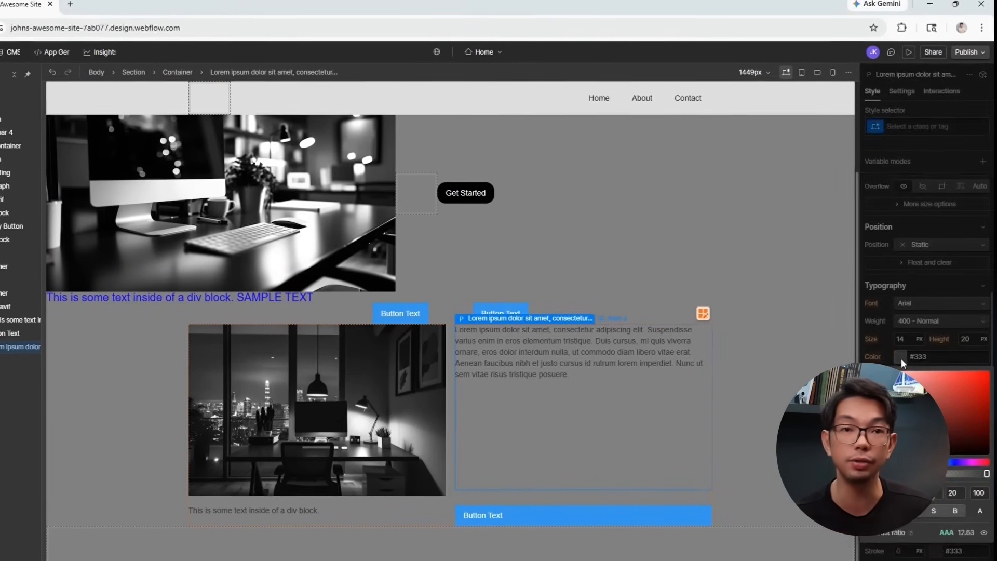
{"action": "left_click_drag", "start_coordinate": [891, 383], "coordinate": [818, 345]}
{"action": "left_click", "coordinate": [750, 276]}
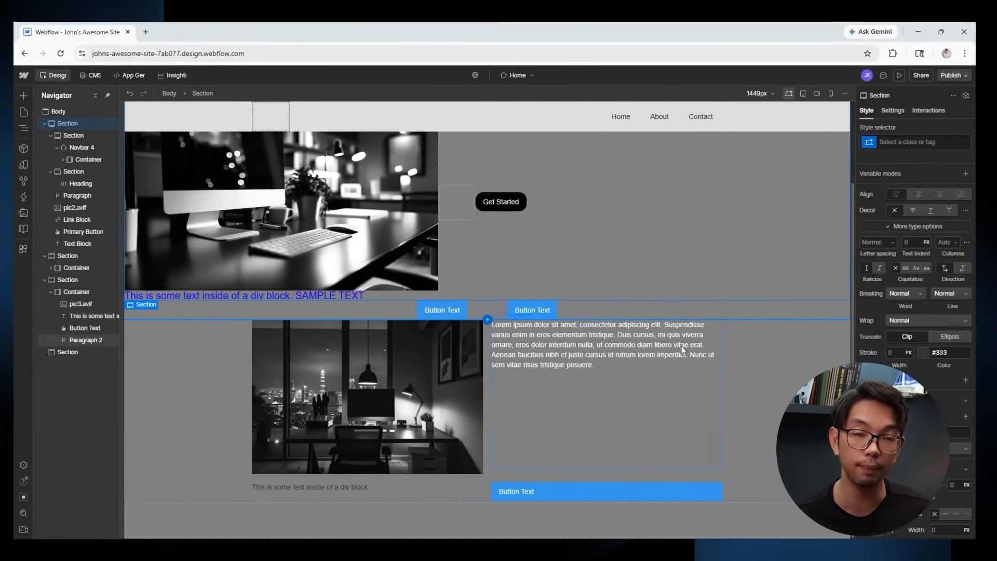
{"action": "left_click", "coordinate": [684, 350]}
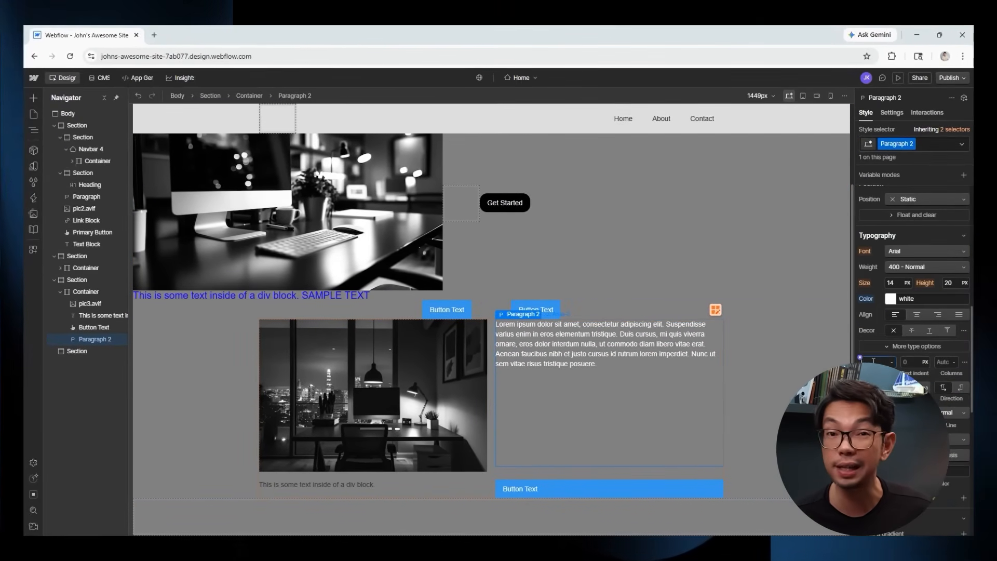
{"action": "type", "text": "1.5"}
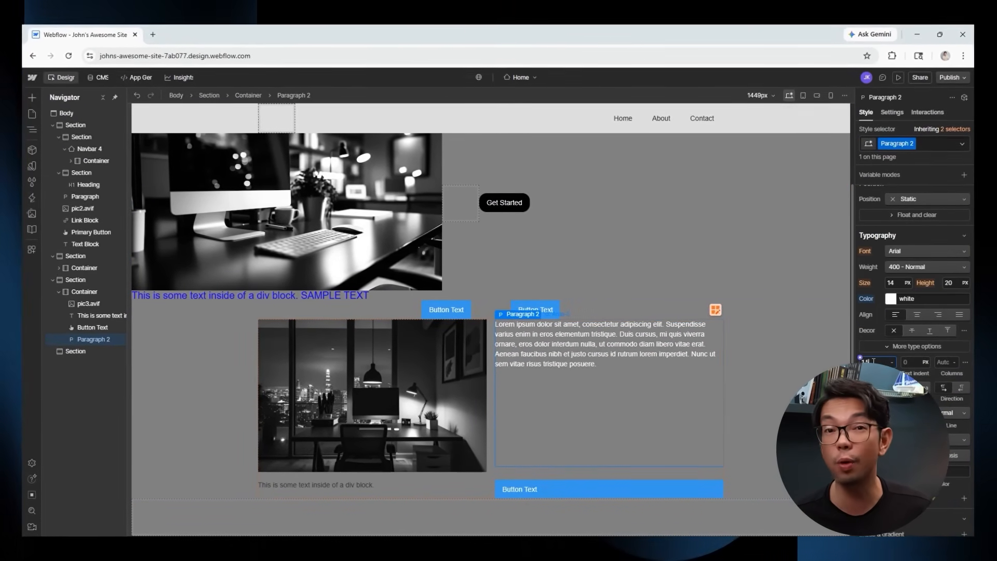
{"action": "key", "text": "Return"}
Turn the SAMPLE TEXT block and the caption under the lower image white.
{"action": "left_click", "coordinate": [296, 295]}
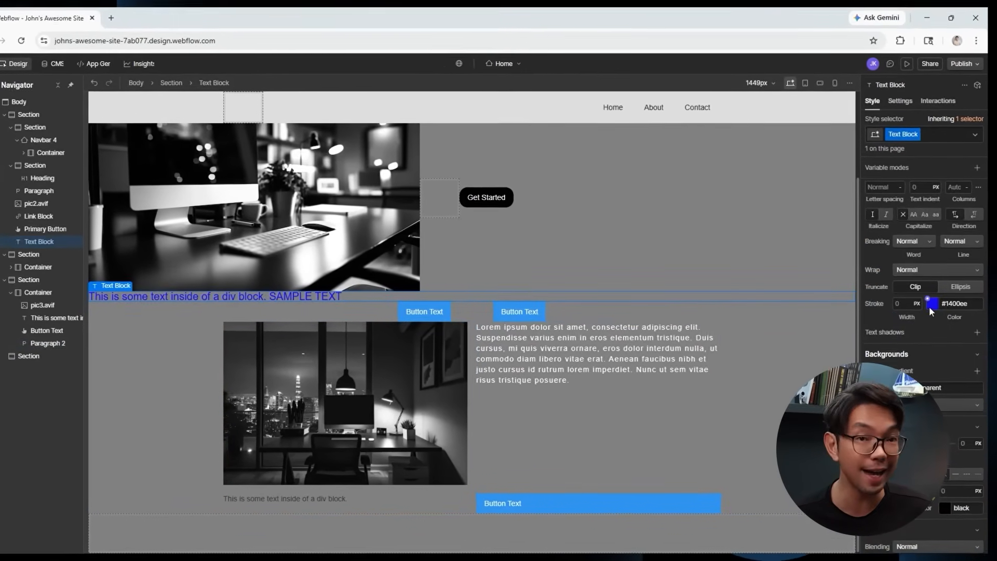
{"action": "scroll", "coordinate": [923, 312], "scroll_direction": "up", "scroll_amount": 4}
{"action": "left_click", "coordinate": [896, 331]}
{"action": "left_click_drag", "start_coordinate": [890, 358], "coordinate": [815, 336]}
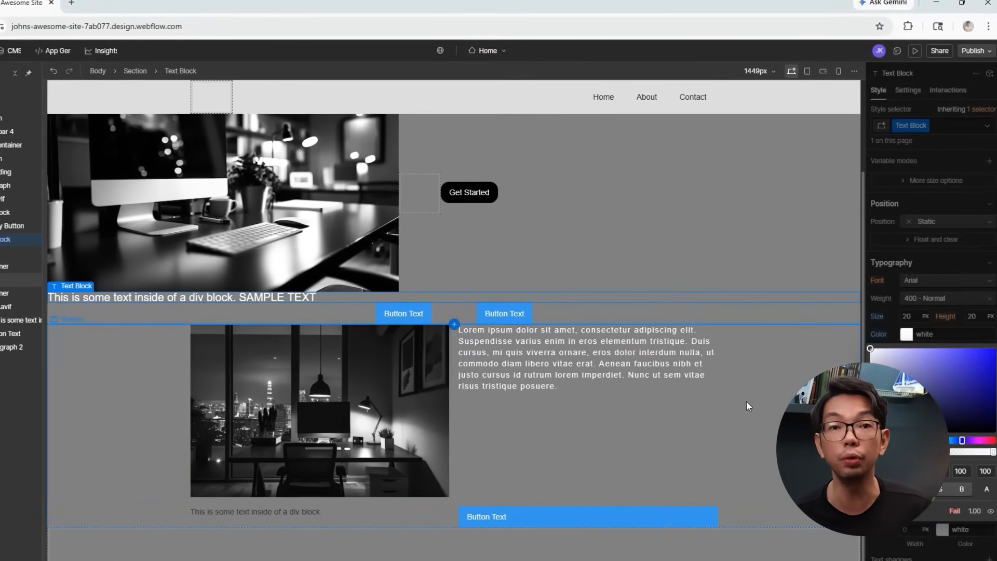
{"action": "left_click", "coordinate": [258, 511]}
{"action": "scroll", "coordinate": [923, 312], "scroll_direction": "down", "scroll_amount": 5}
{"action": "left_click", "coordinate": [906, 301]}
{"action": "left_click_drag", "start_coordinate": [891, 343], "coordinate": [749, 282]}
{"action": "left_click", "coordinate": [749, 281]}
{"action": "scroll", "coordinate": [749, 358], "scroll_direction": "up", "scroll_amount": 3}
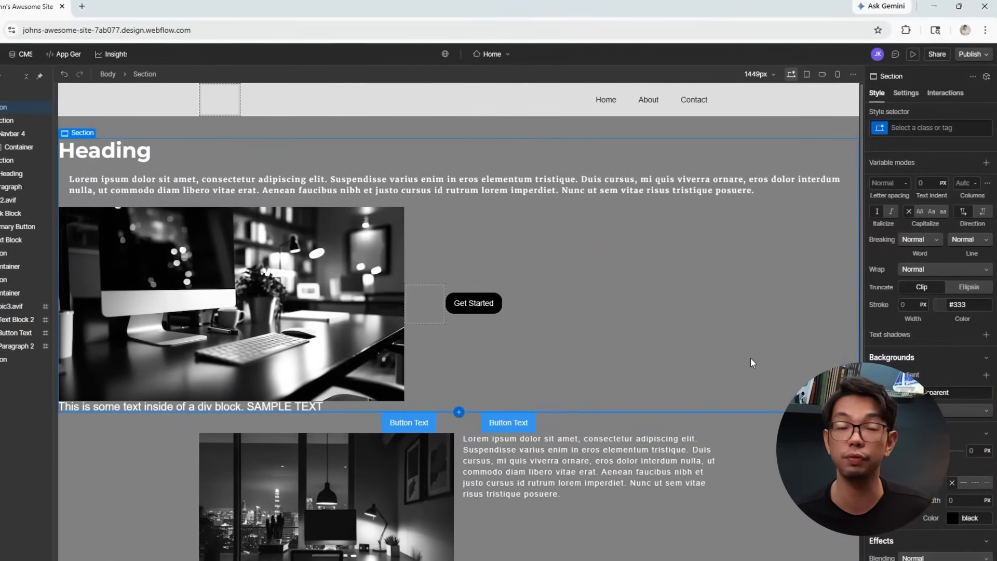
{"action": "scroll", "coordinate": [751, 356], "scroll_direction": "down", "scroll_amount": 3}
{"action": "scroll", "coordinate": [753, 357], "scroll_direction": "up", "scroll_amount": 3}
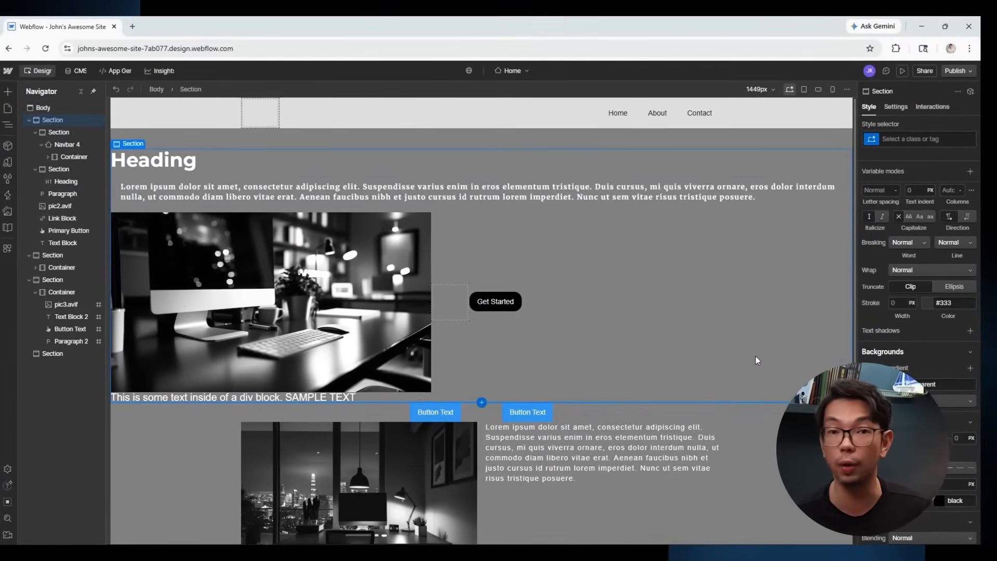
{"action": "left_click", "coordinate": [601, 188]}
{"action": "scroll", "coordinate": [603, 190], "scroll_direction": "down", "scroll_amount": 2}
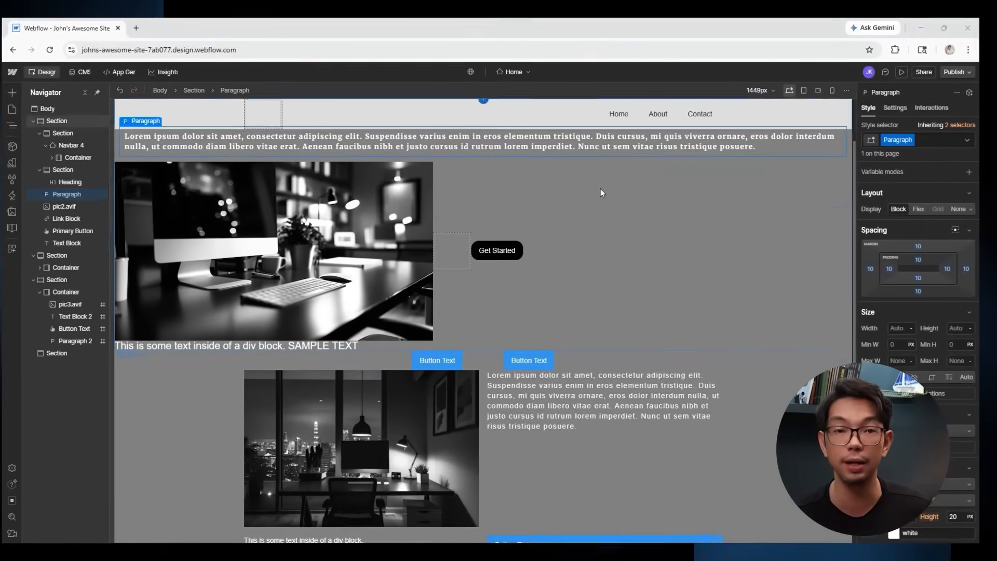
Give the container a 40 px top margin and auto side margins to centre it.
{"action": "left_click", "coordinate": [268, 328]}
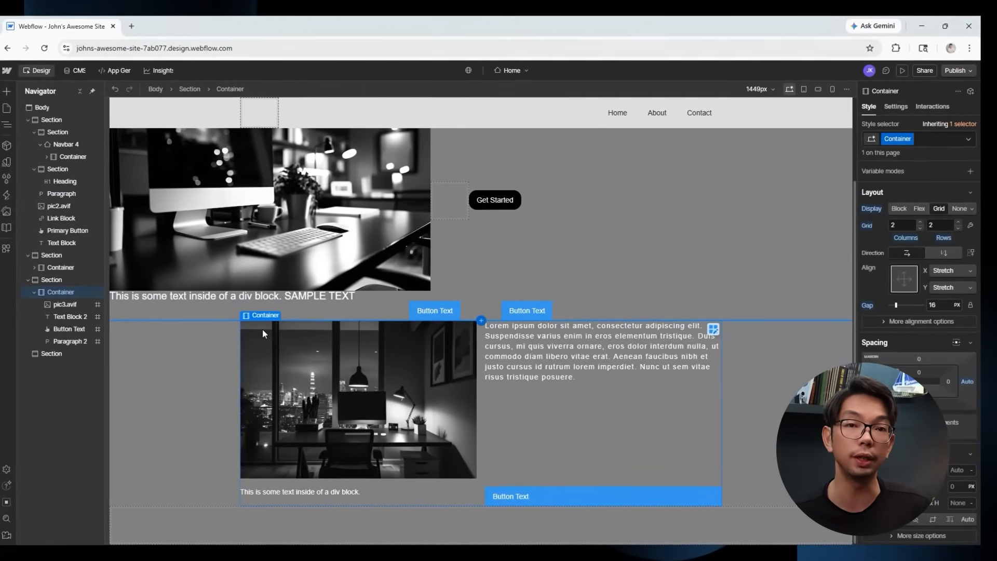
{"action": "scroll", "coordinate": [905, 318], "scroll_direction": "down", "scroll_amount": 3}
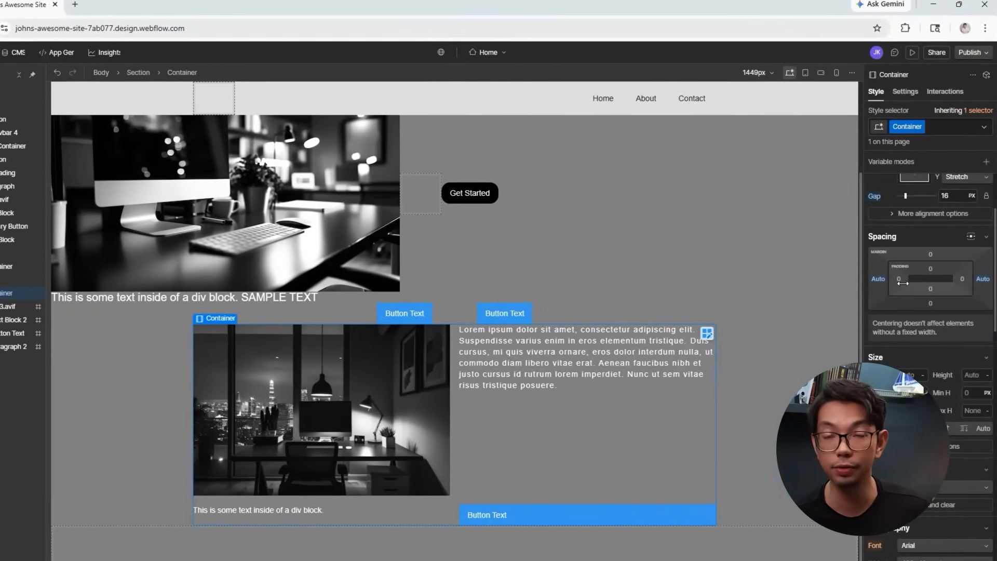
{"action": "left_click", "coordinate": [934, 254]}
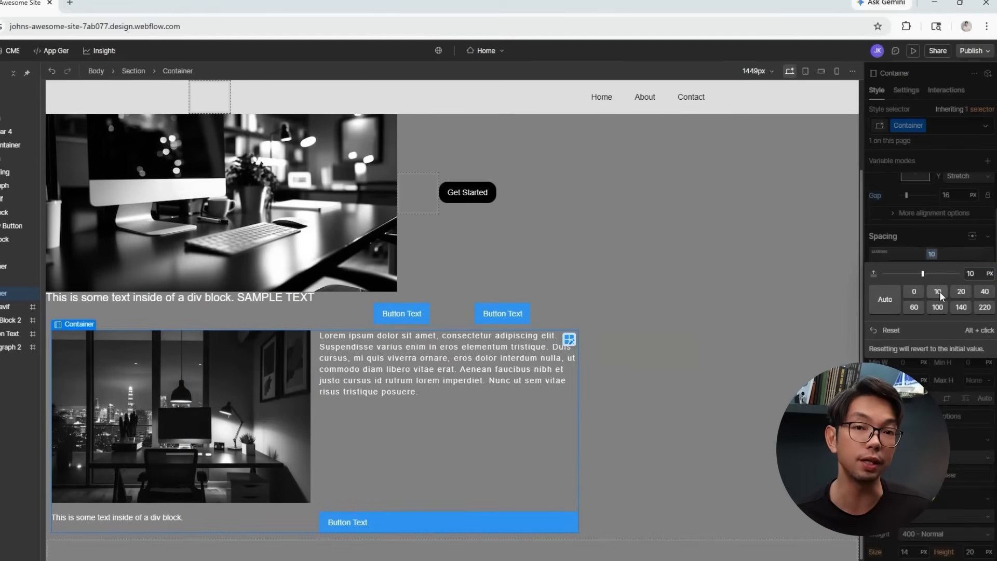
{"action": "left_click", "coordinate": [986, 293]}
{"action": "left_click", "coordinate": [914, 307]}
{"action": "left_click", "coordinate": [935, 308]}
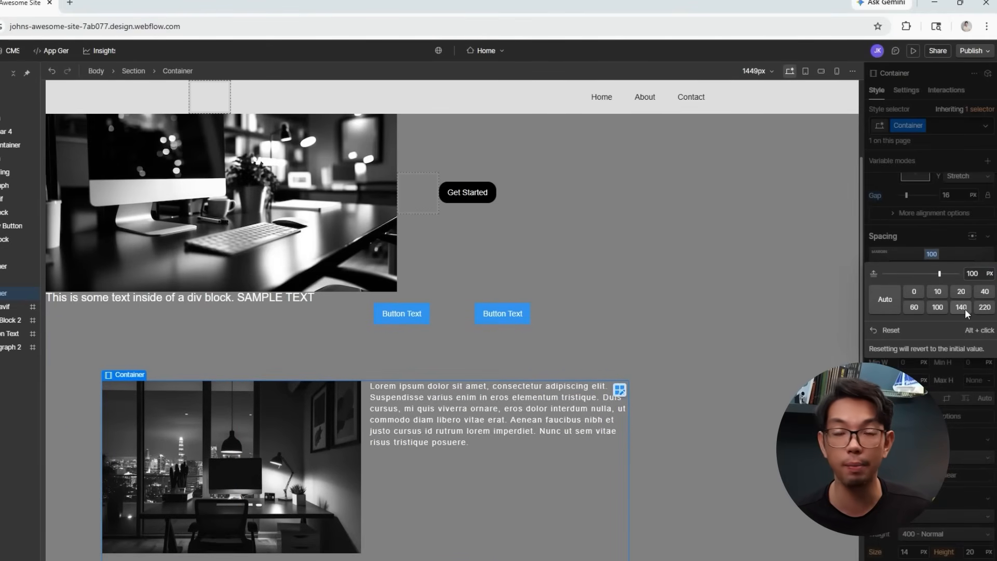
{"action": "left_click", "coordinate": [962, 307]}
{"action": "left_click", "coordinate": [984, 308]}
{"action": "scroll", "coordinate": [777, 340], "scroll_direction": "down", "scroll_amount": 2}
{"action": "left_click", "coordinate": [937, 291]}
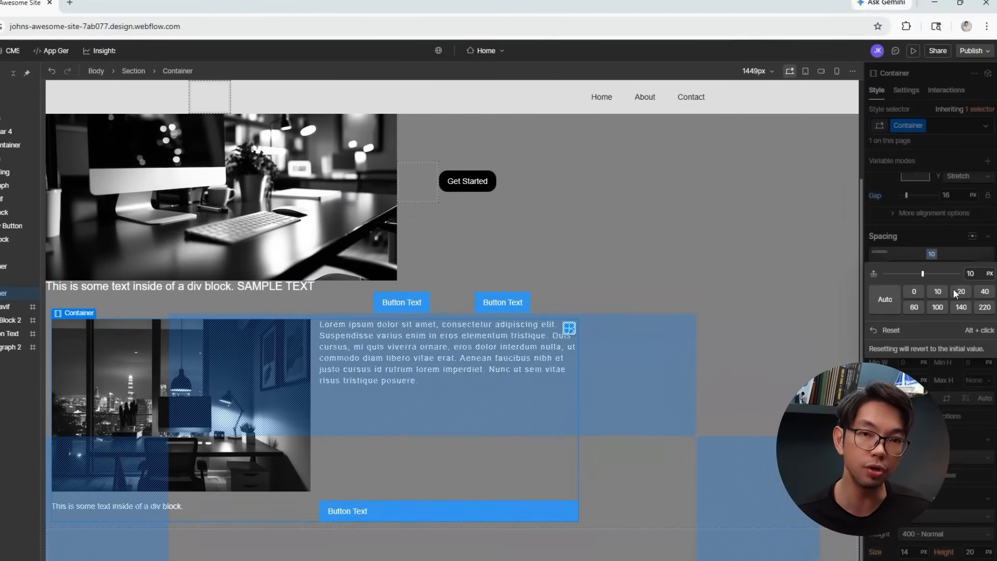
{"action": "left_click", "coordinate": [983, 292]}
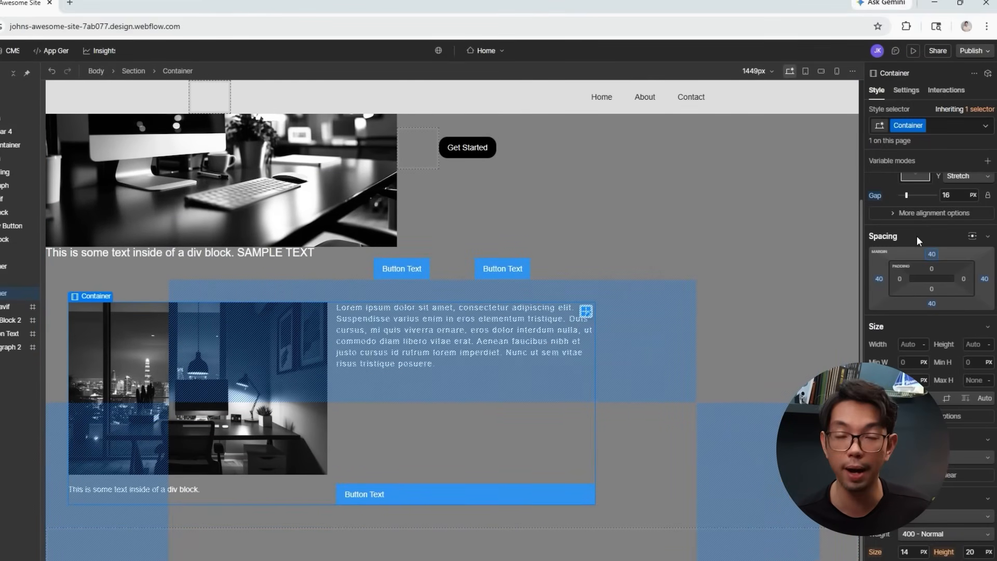
{"action": "left_click", "coordinate": [973, 237]}
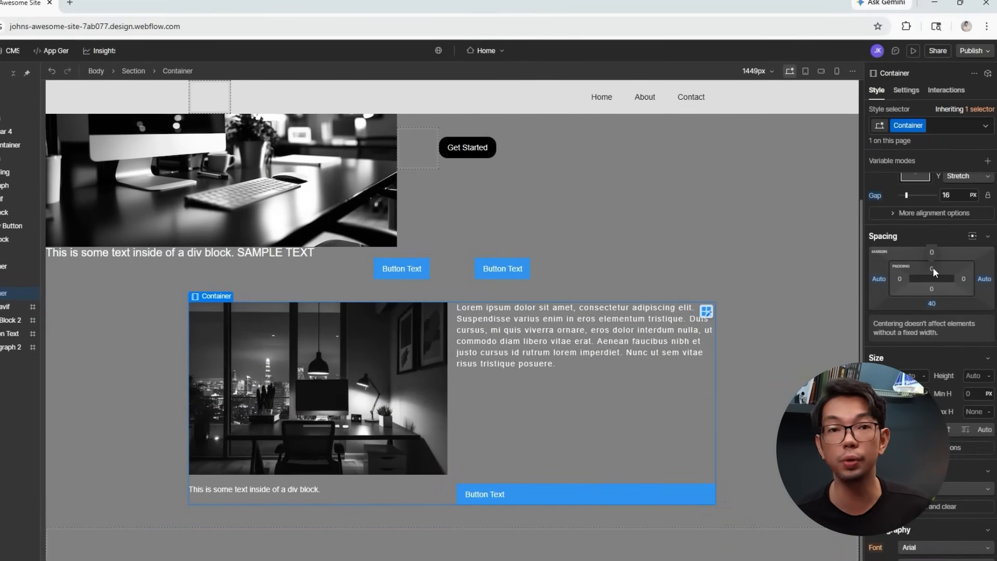
Set the container's padding to 40 on every side.
{"action": "left_click", "coordinate": [932, 268]}
{"action": "left_click", "coordinate": [948, 322], "text": "shift"}
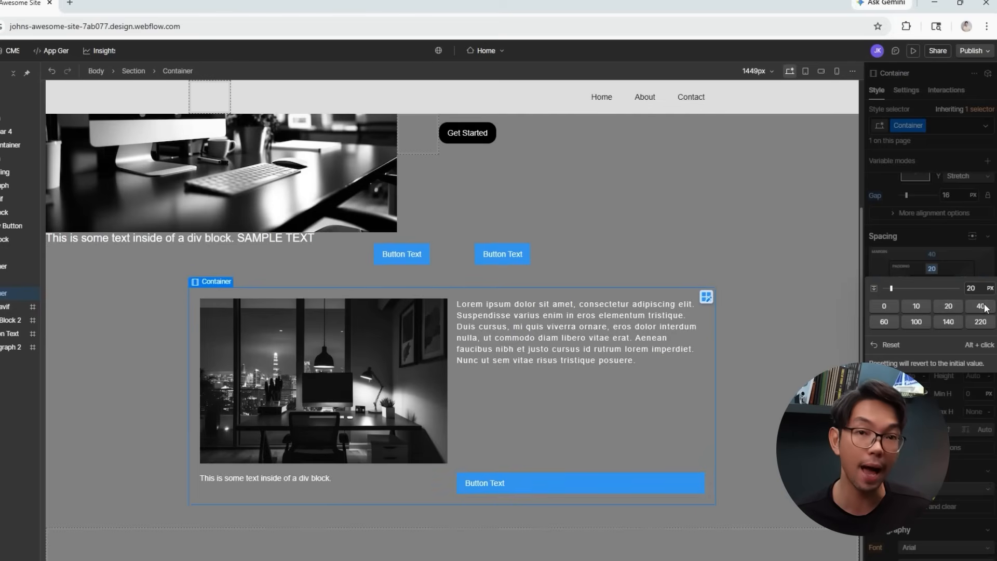
{"action": "left_click", "coordinate": [980, 306], "text": "shift"}
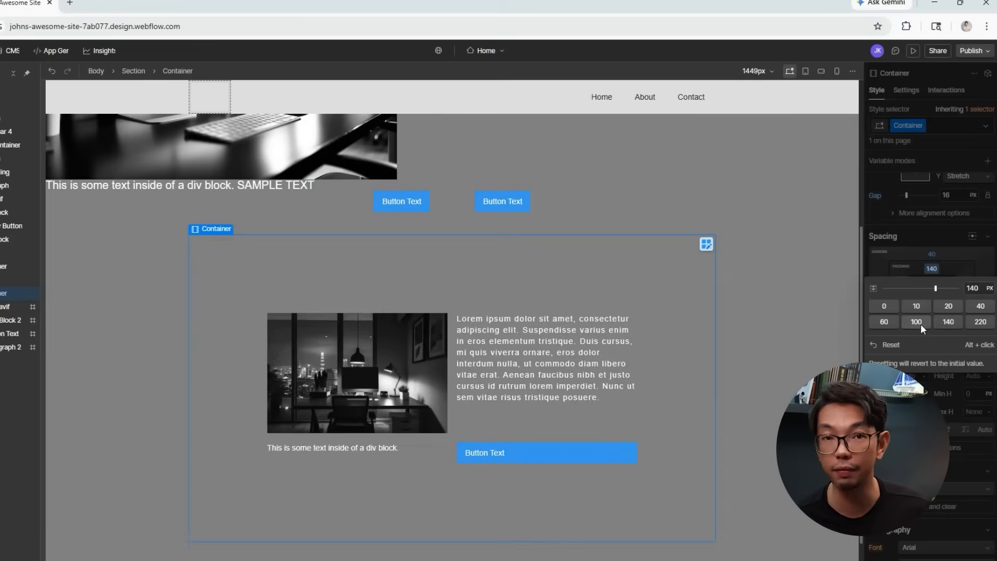
{"action": "left_click", "coordinate": [795, 232]}
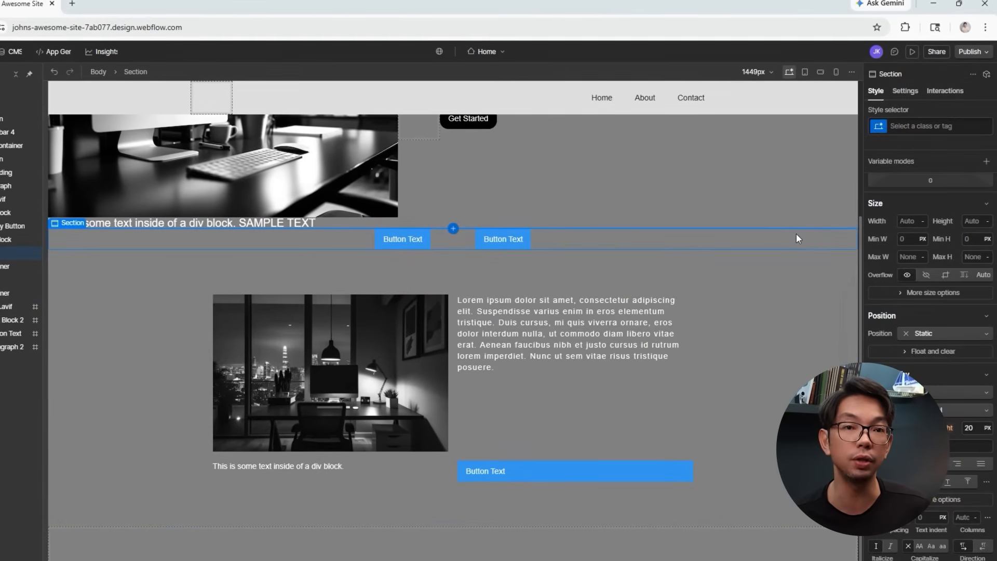
{"action": "left_click", "coordinate": [270, 283]}
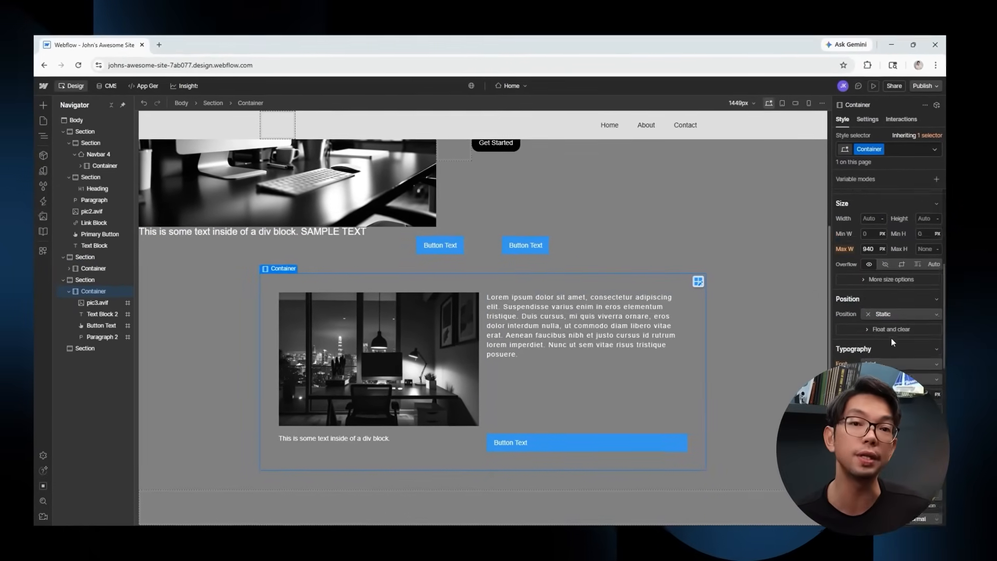
{"action": "scroll", "coordinate": [890, 338], "scroll_direction": "down", "scroll_amount": 1}
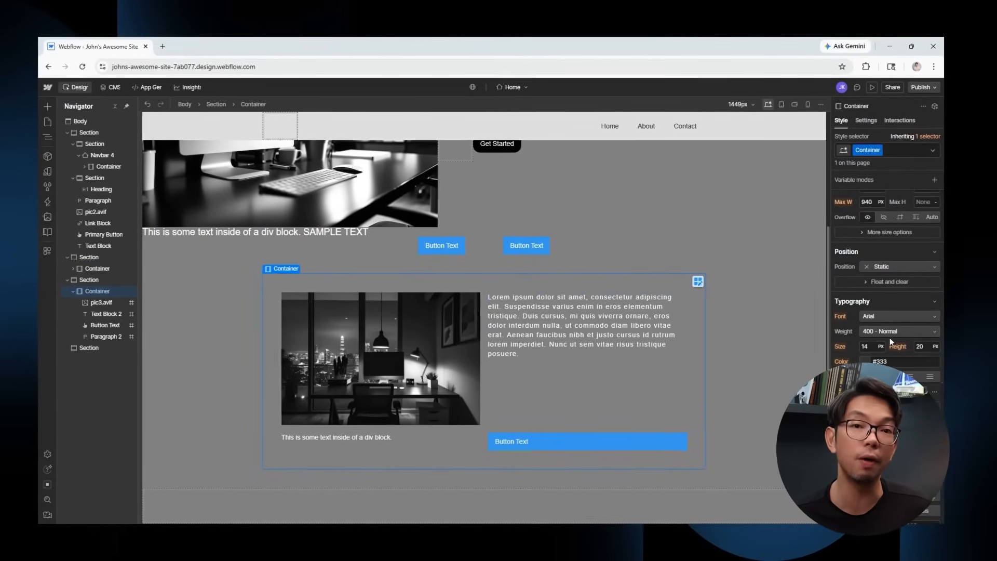
{"action": "left_click", "coordinate": [883, 266]}
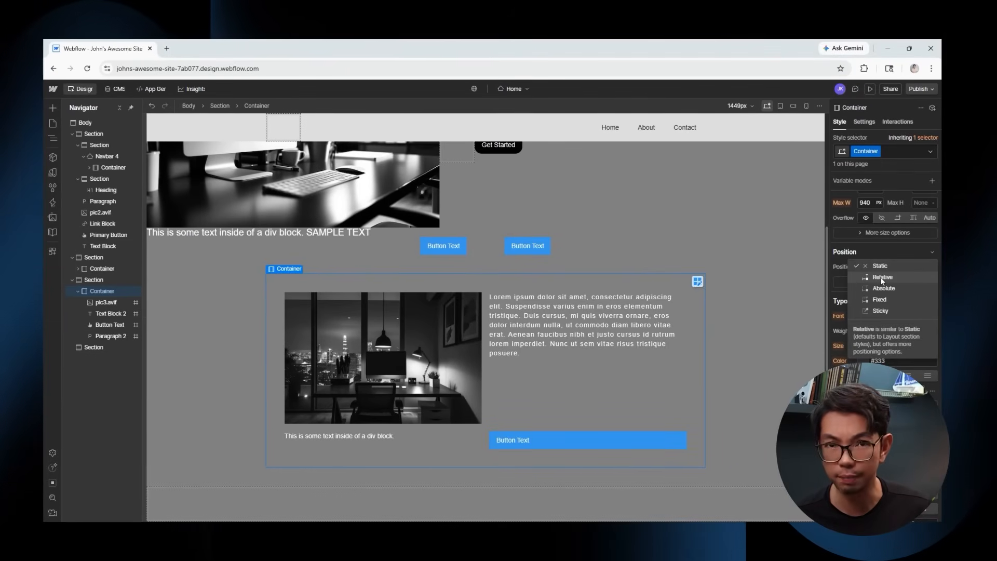
{"action": "left_click", "coordinate": [882, 277]}
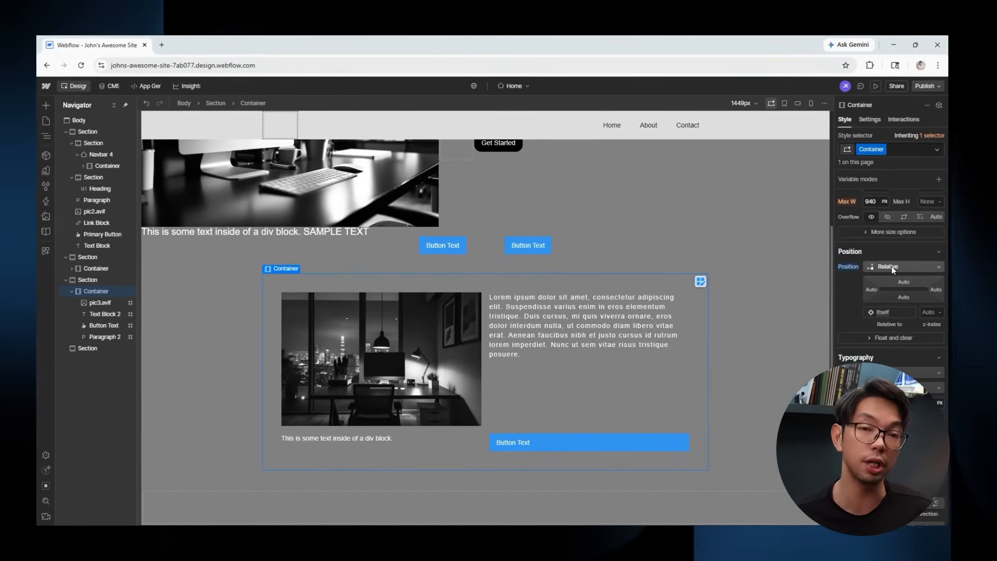
{"action": "left_click", "coordinate": [895, 267]}
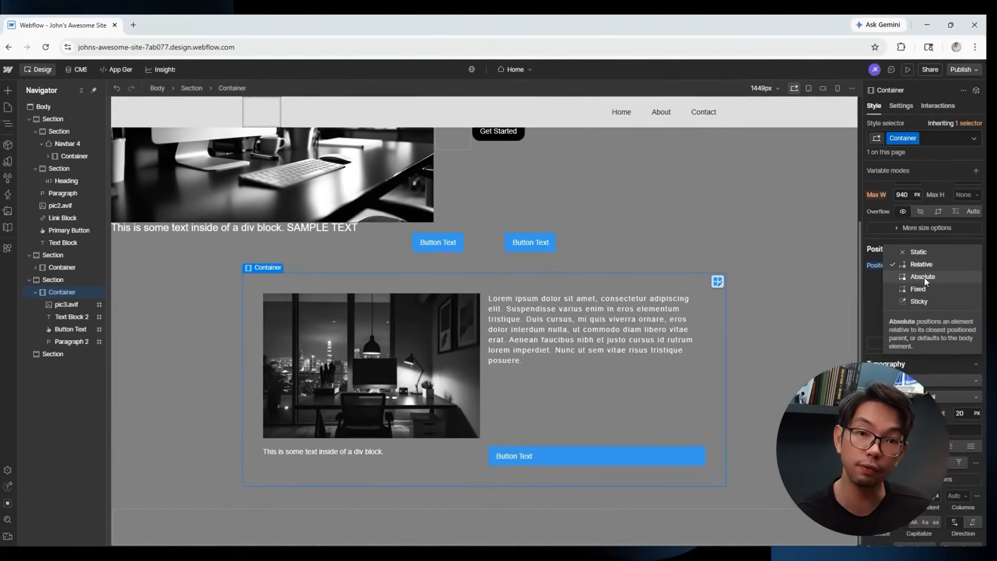
{"action": "left_click", "coordinate": [923, 277]}
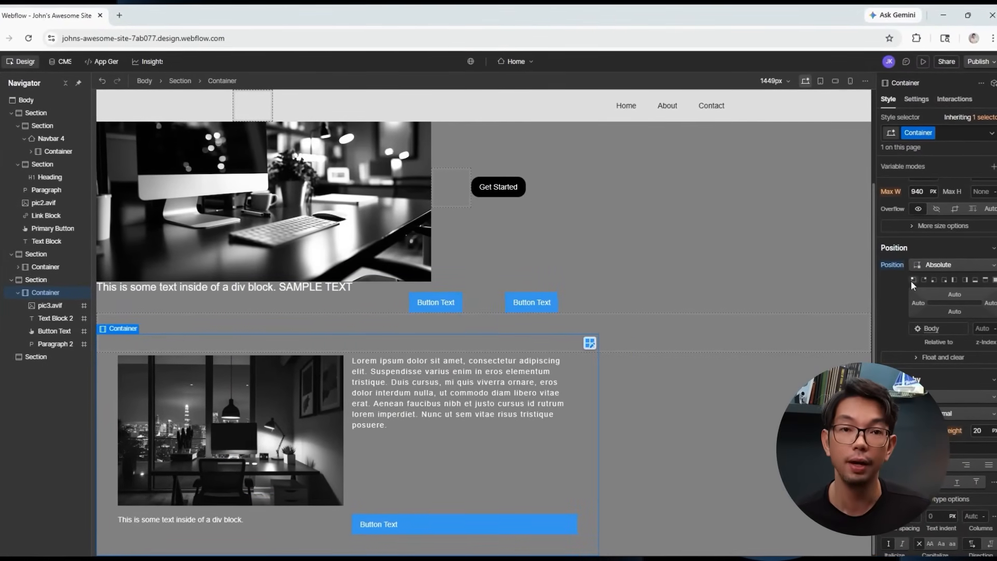
{"action": "left_click", "coordinate": [933, 280]}
{"action": "left_click", "coordinate": [946, 280]}
{"action": "left_click", "coordinate": [956, 279]}
{"action": "left_click", "coordinate": [966, 280]}
{"action": "left_click", "coordinate": [977, 279]}
{"action": "left_click", "coordinate": [986, 280]}
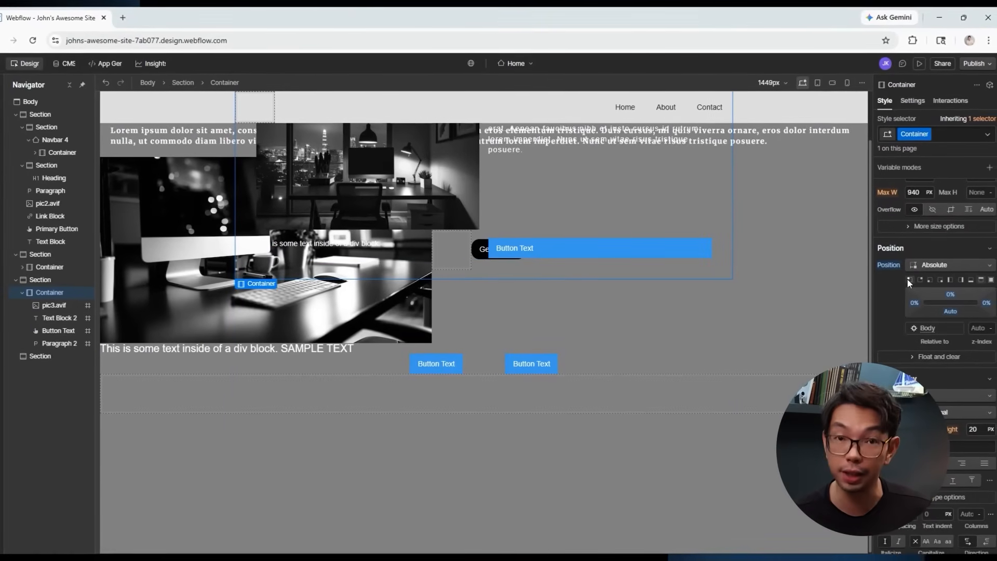
{"action": "left_click", "coordinate": [909, 280]}
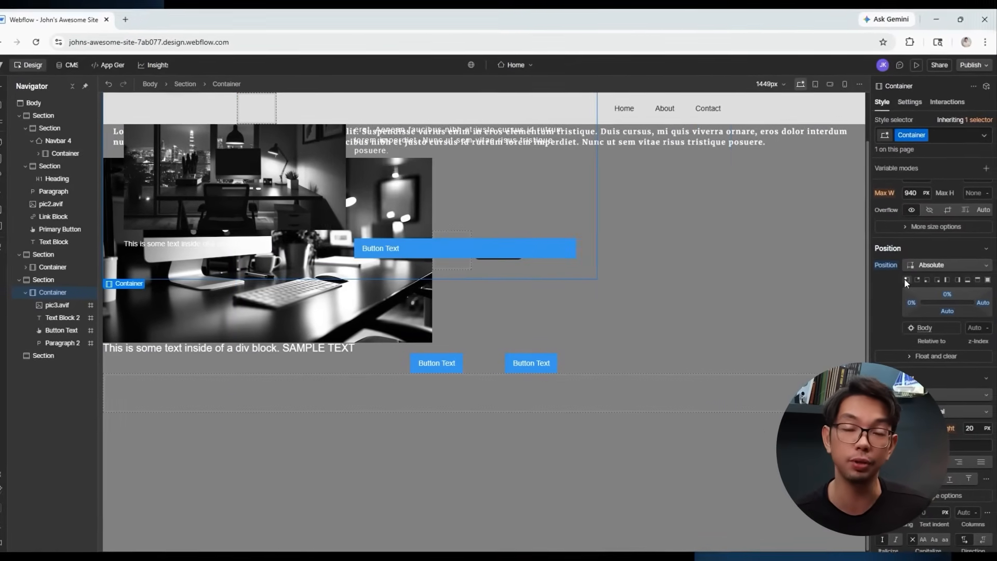
{"action": "left_click", "coordinate": [940, 265]}
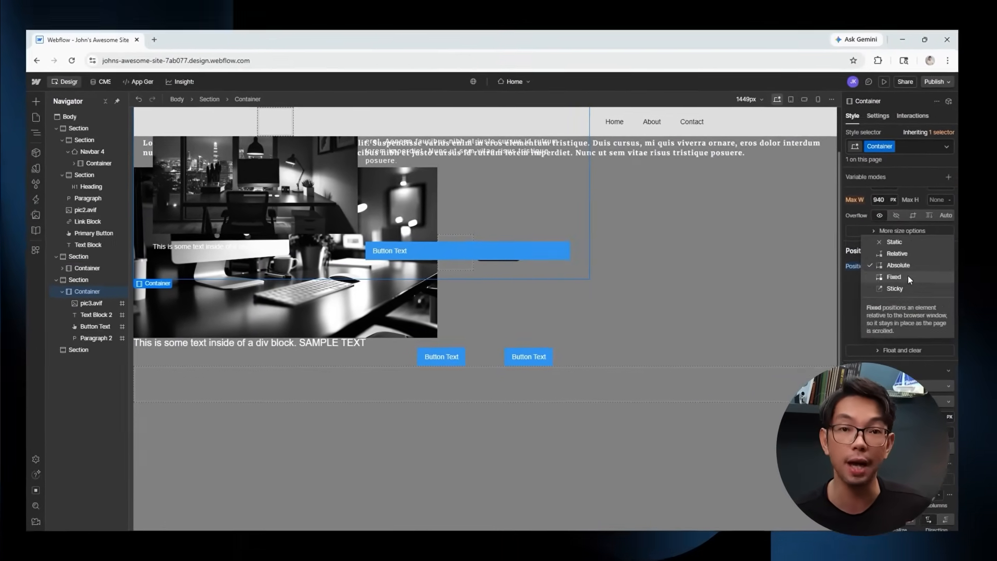
{"action": "left_click", "coordinate": [908, 276]}
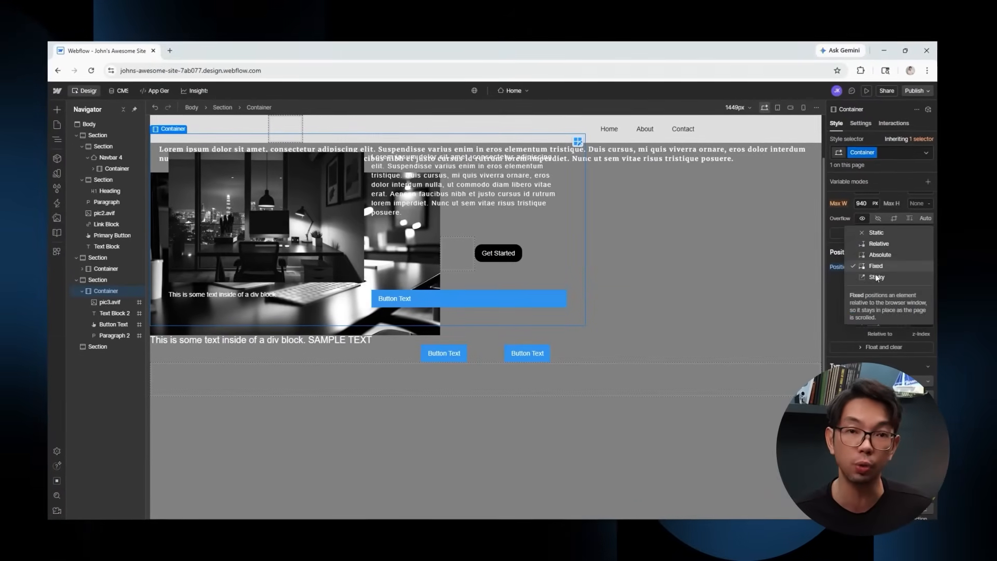
{"action": "left_click", "coordinate": [876, 278]}
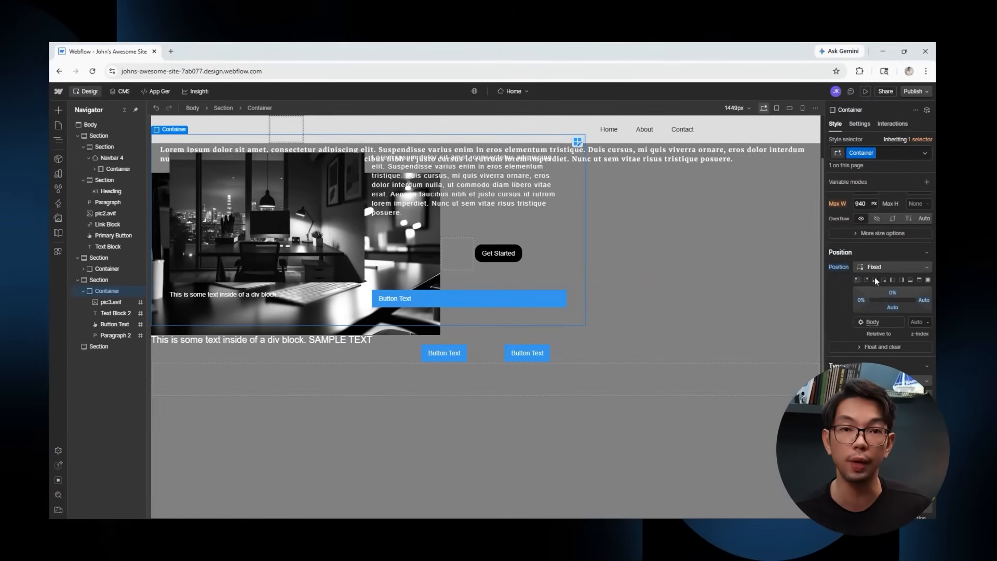
{"action": "scroll", "coordinate": [702, 323], "scroll_direction": "down", "scroll_amount": 2}
{"action": "scroll", "coordinate": [702, 324], "scroll_direction": "up", "scroll_amount": 3}
{"action": "scroll", "coordinate": [702, 326], "scroll_direction": "down", "scroll_amount": 3}
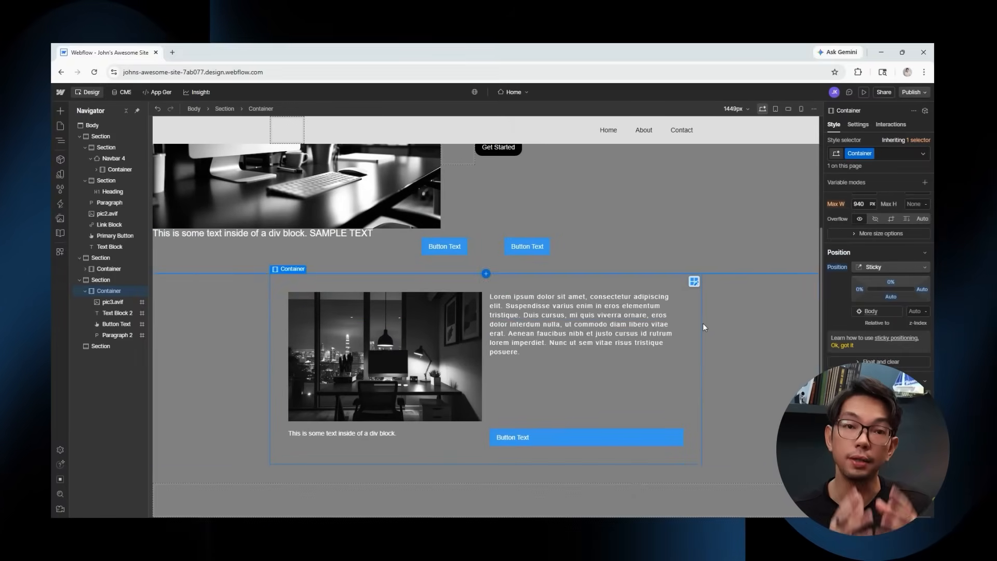
{"action": "left_click", "coordinate": [880, 268]}
{"action": "left_click", "coordinate": [881, 222]}
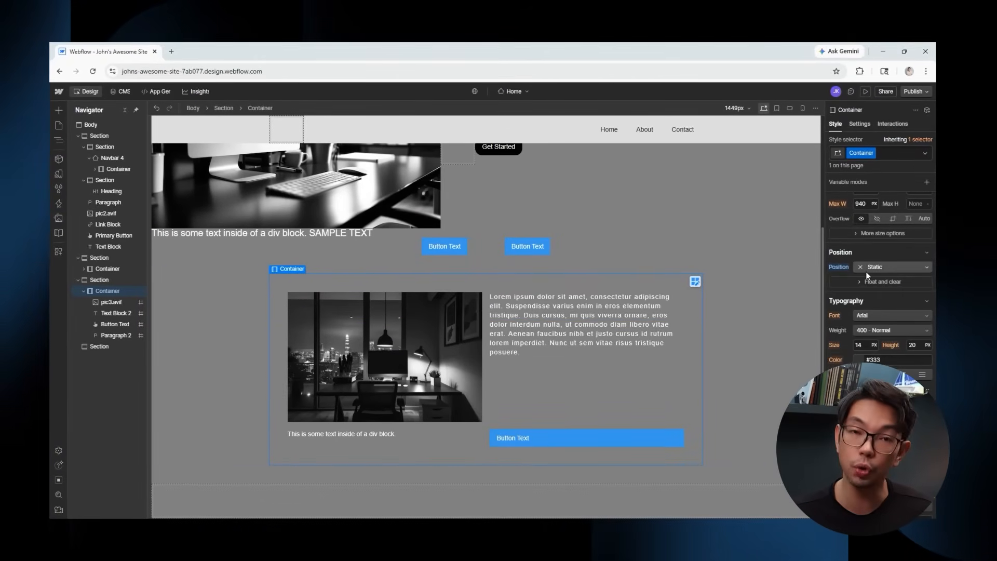
Set the container's border style to solid and its colour to black.
{"action": "scroll", "coordinate": [812, 353], "scroll_direction": "up", "scroll_amount": 1}
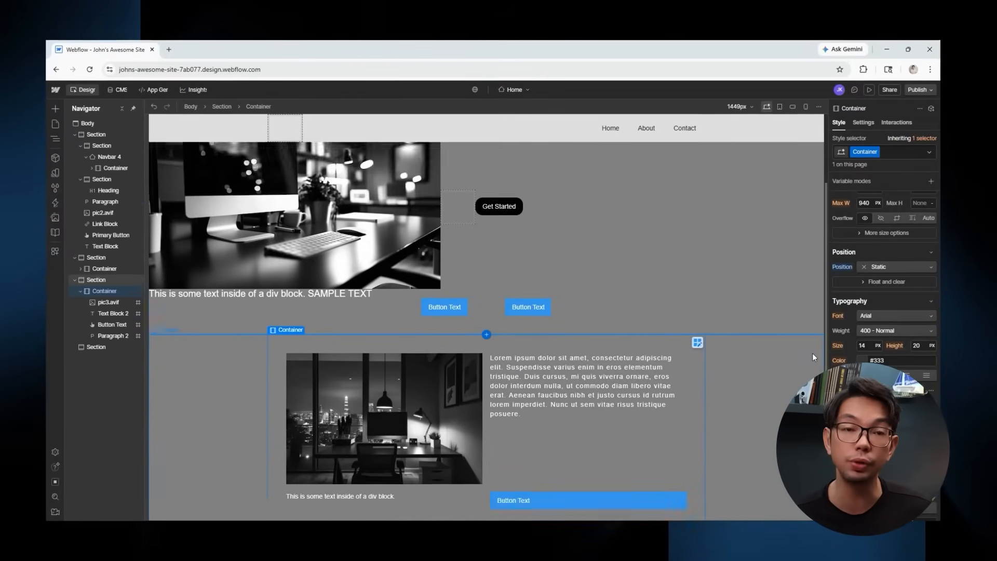
{"action": "scroll", "coordinate": [812, 356], "scroll_direction": "down", "scroll_amount": 1}
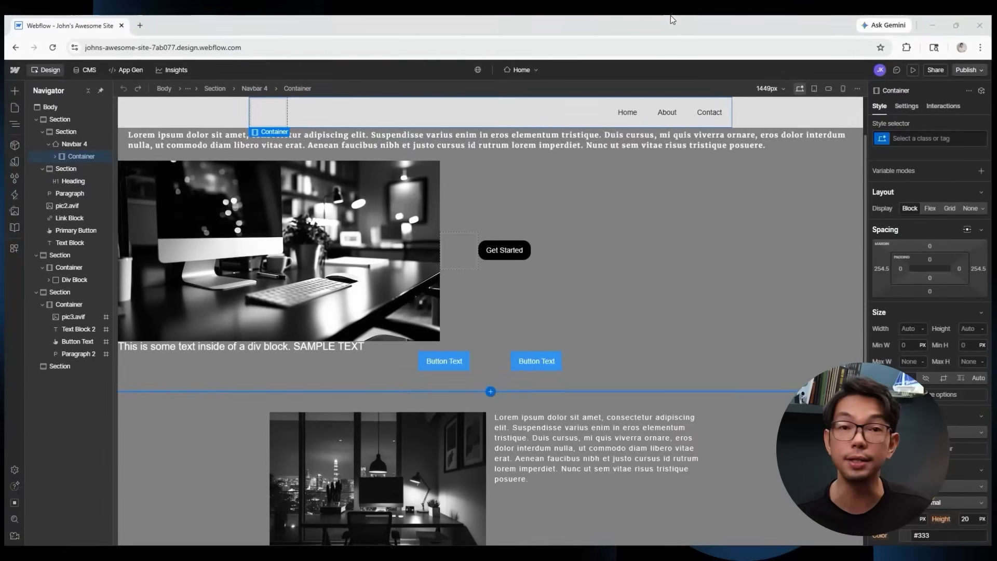
{"action": "scroll", "coordinate": [625, 182], "scroll_direction": "down", "scroll_amount": 2}
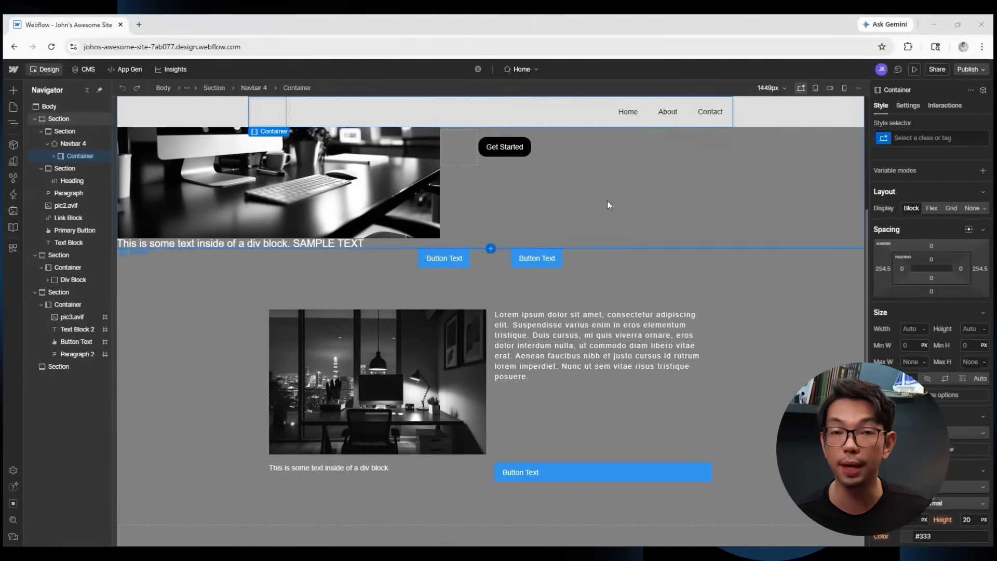
{"action": "scroll", "coordinate": [918, 208], "scroll_direction": "down", "scroll_amount": 6}
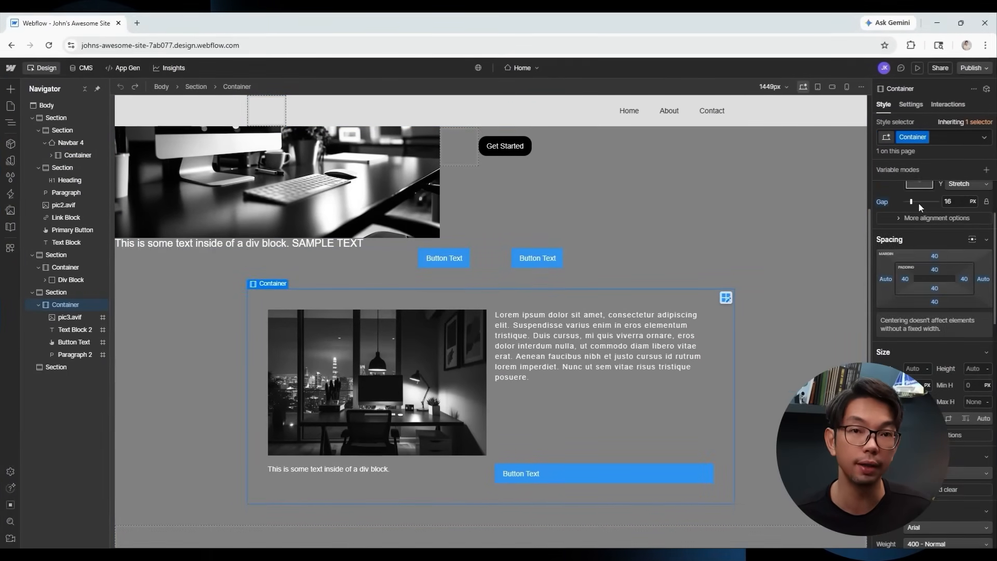
{"action": "scroll", "coordinate": [920, 207], "scroll_direction": "down", "scroll_amount": 6}
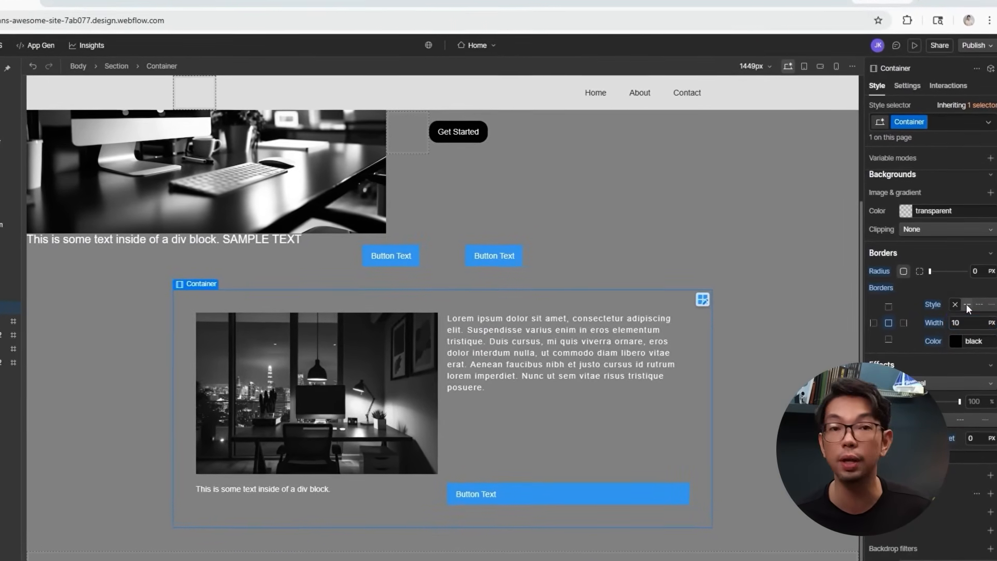
{"action": "left_click", "coordinate": [966, 305]}
{"action": "left_click", "coordinate": [979, 304]}
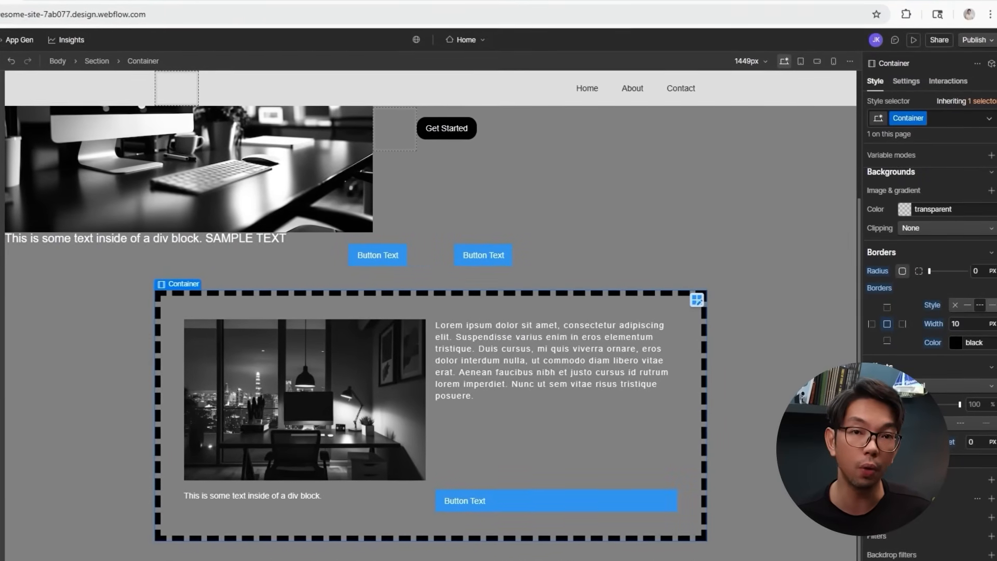
{"action": "left_click", "coordinate": [967, 304]}
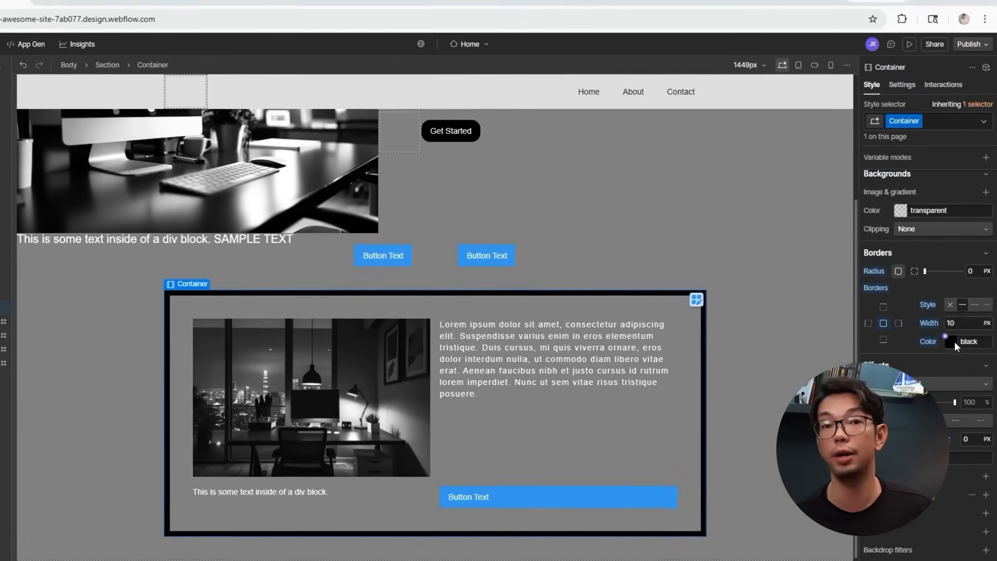
{"action": "left_click", "coordinate": [952, 341]}
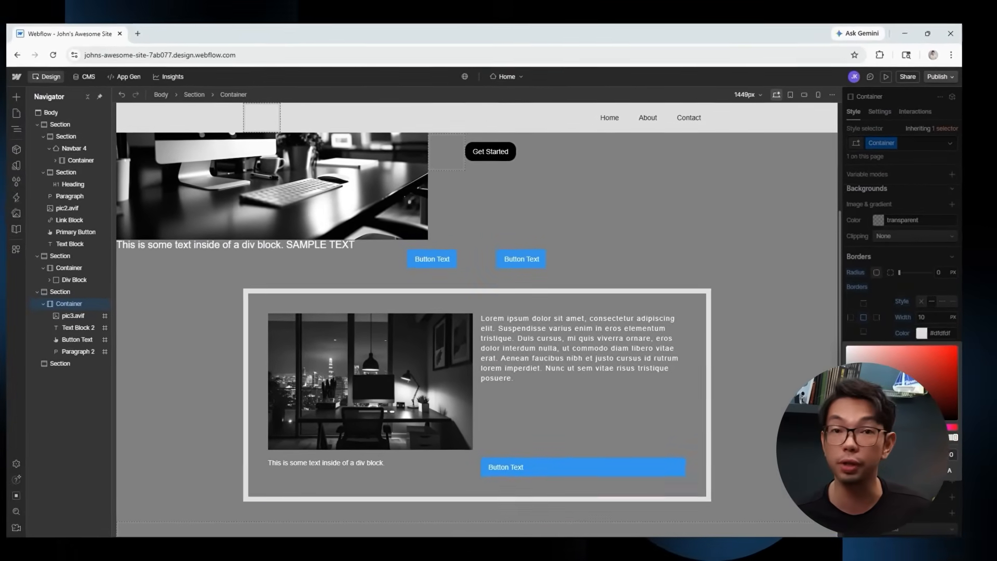
{"action": "left_click_drag", "start_coordinate": [846, 356], "coordinate": [846, 419]}
{"action": "left_click", "coordinate": [893, 290]}
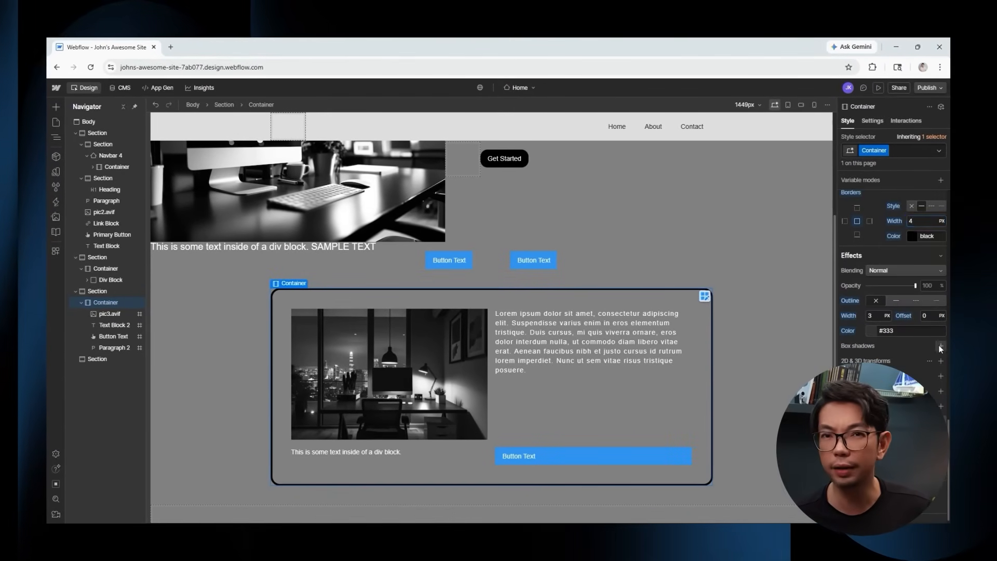
Add a black outer box shadow to the container.
{"action": "left_click", "coordinate": [940, 346]}
{"action": "left_click", "coordinate": [878, 464]}
{"action": "left_click_drag", "start_coordinate": [900, 365], "coordinate": [939, 339]}
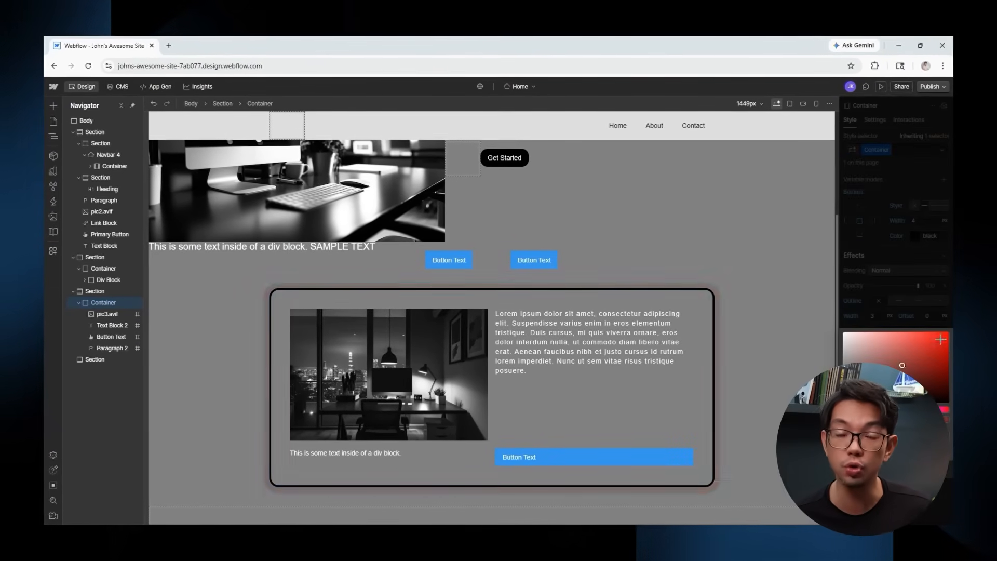
{"action": "left_click_drag", "start_coordinate": [942, 410], "coordinate": [917, 410]}
{"action": "left_click_drag", "start_coordinate": [940, 342], "coordinate": [916, 418]}
{"action": "left_click", "coordinate": [870, 323]}
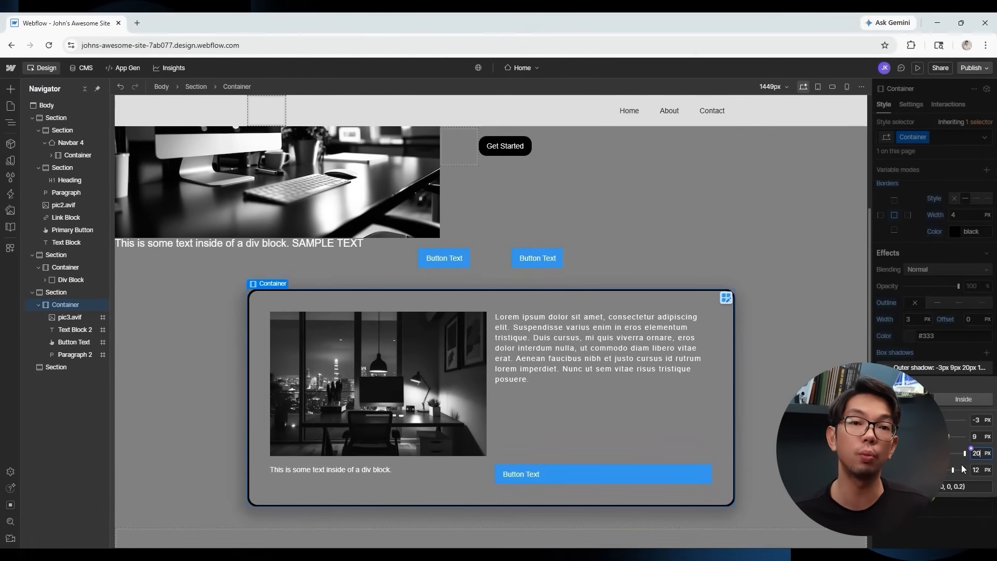
{"action": "left_click", "coordinate": [915, 525]}
Apply a Sepia filter to the container, discarding the trial transform, transition and backdrop blur.
{"action": "left_click", "coordinate": [985, 386]}
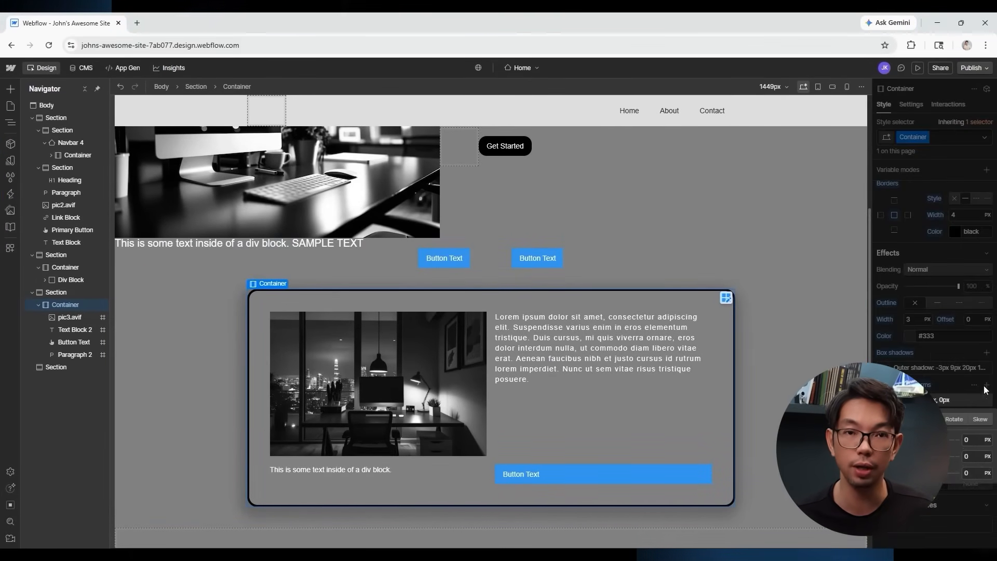
{"action": "left_click_drag", "start_coordinate": [919, 439], "coordinate": [926, 440]}
{"action": "left_click", "coordinate": [984, 399]}
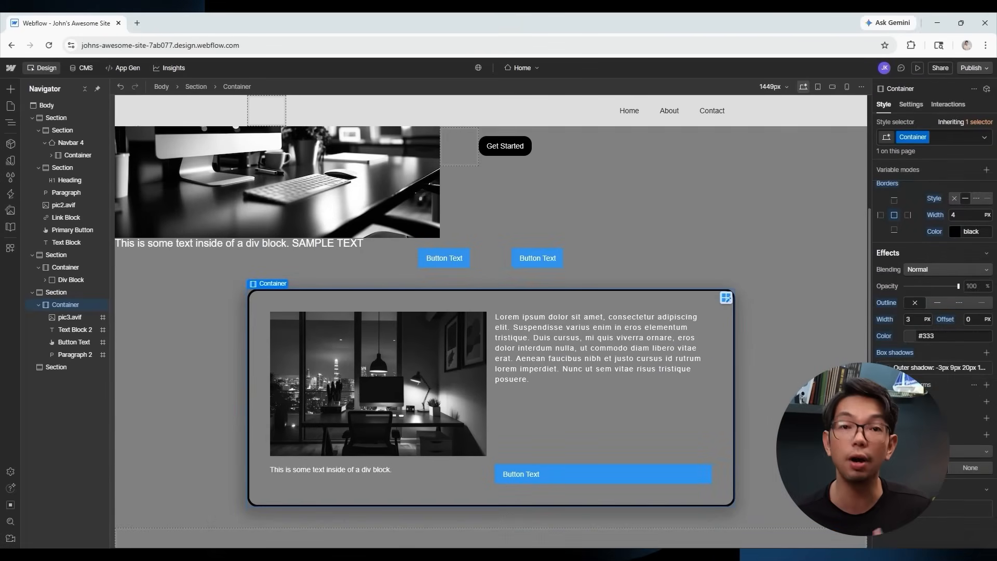
{"action": "left_click", "coordinate": [985, 401]}
{"action": "left_click", "coordinate": [956, 441]}
{"action": "key", "text": "Escape"}
{"action": "left_click", "coordinate": [985, 418]}
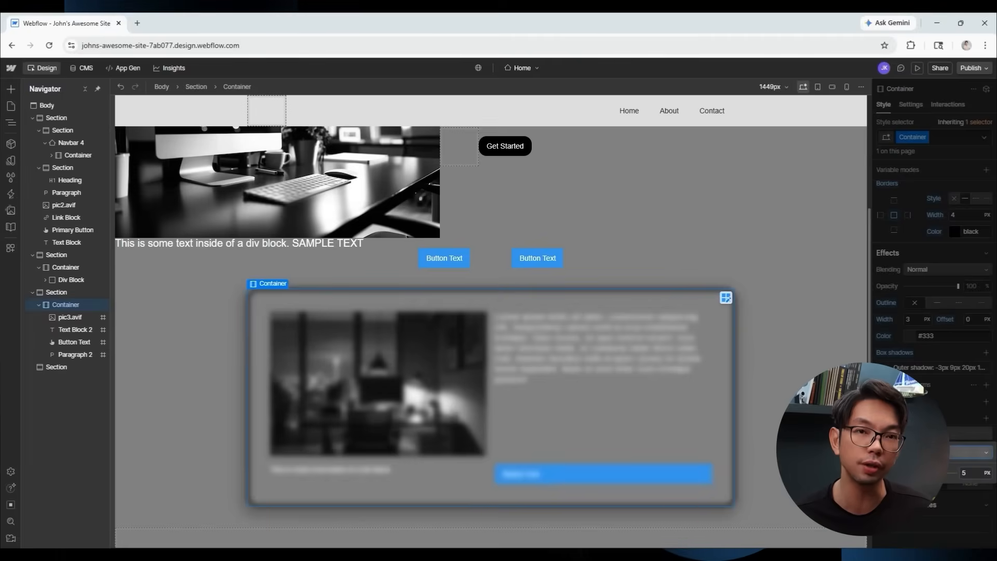
{"action": "left_click", "coordinate": [955, 452]}
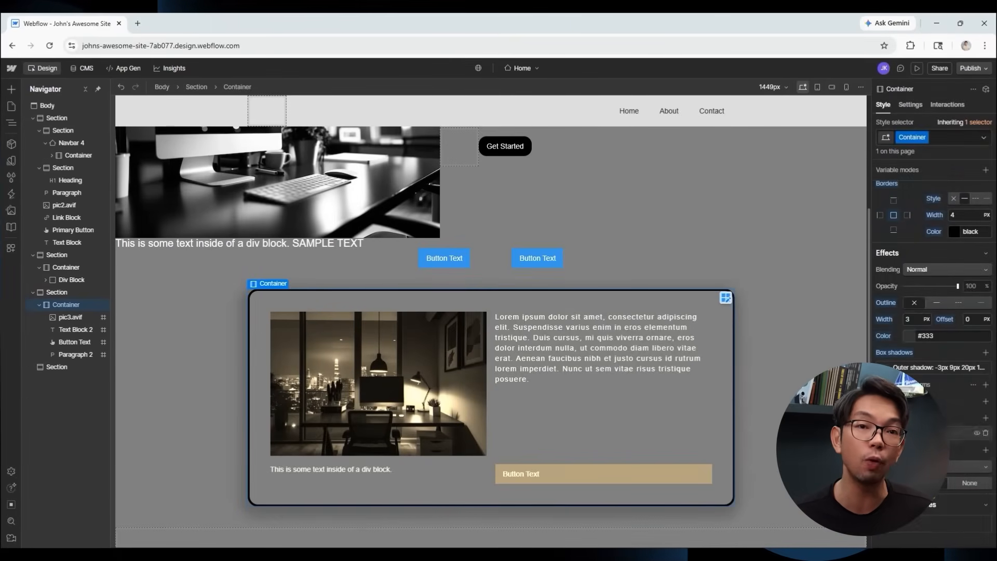
{"action": "left_click", "coordinate": [985, 449]}
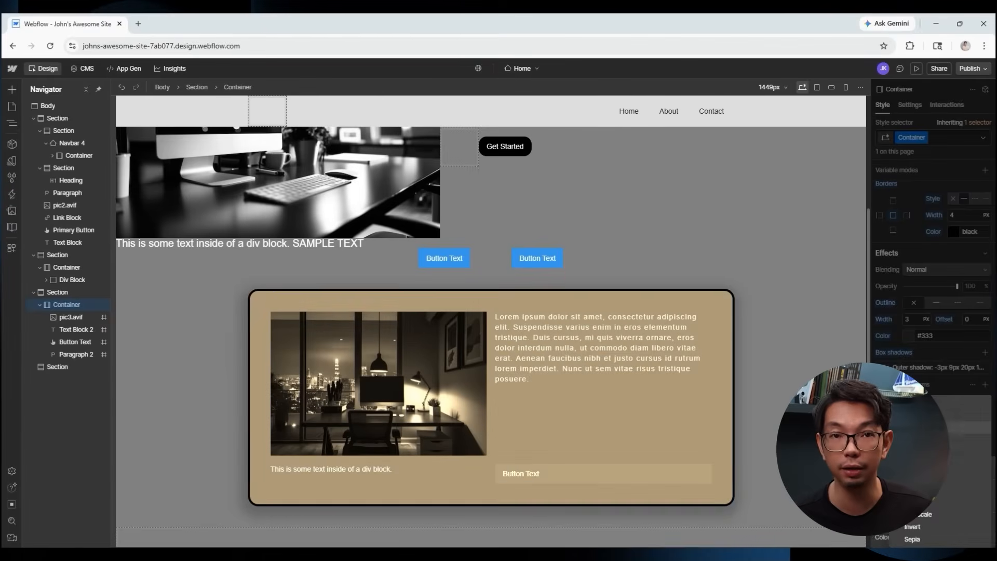
{"action": "key", "text": "ctrl+z"}
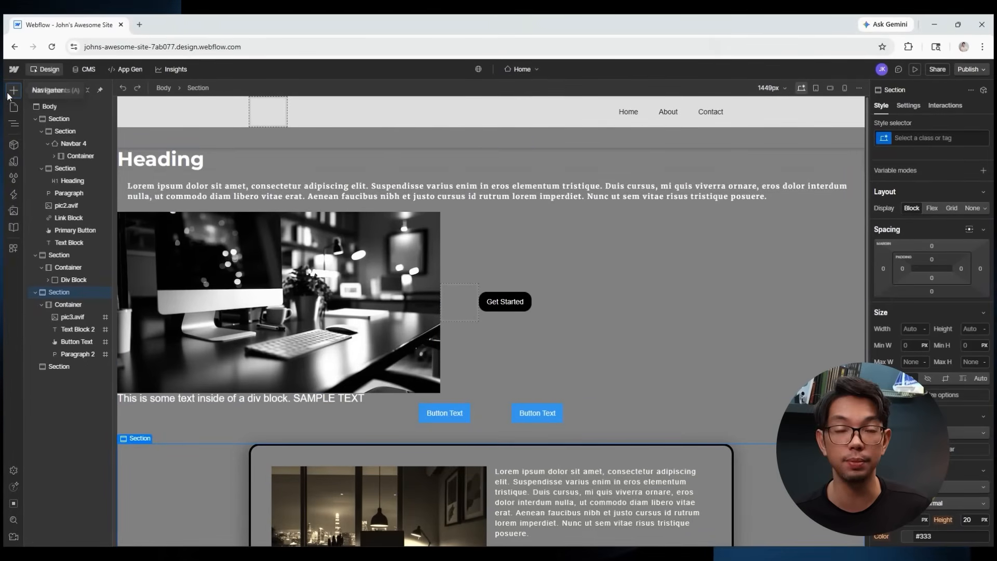
Drag the Hero Heading Center card from the Layouts panel onto the top of the canvas.
{"action": "left_click", "coordinate": [14, 89]}
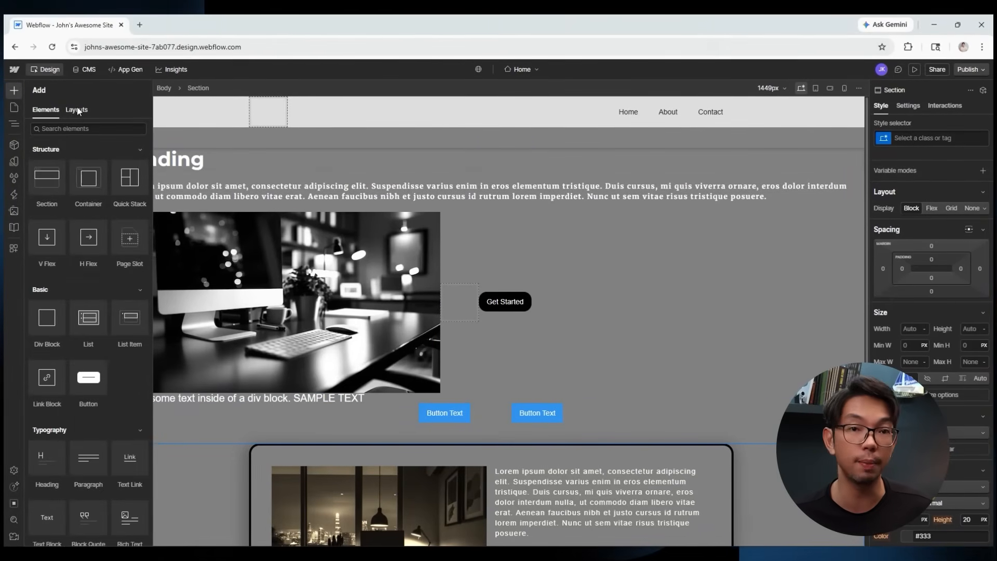
{"action": "left_click", "coordinate": [77, 109]}
{"action": "mouse_move", "coordinate": [71, 193]}
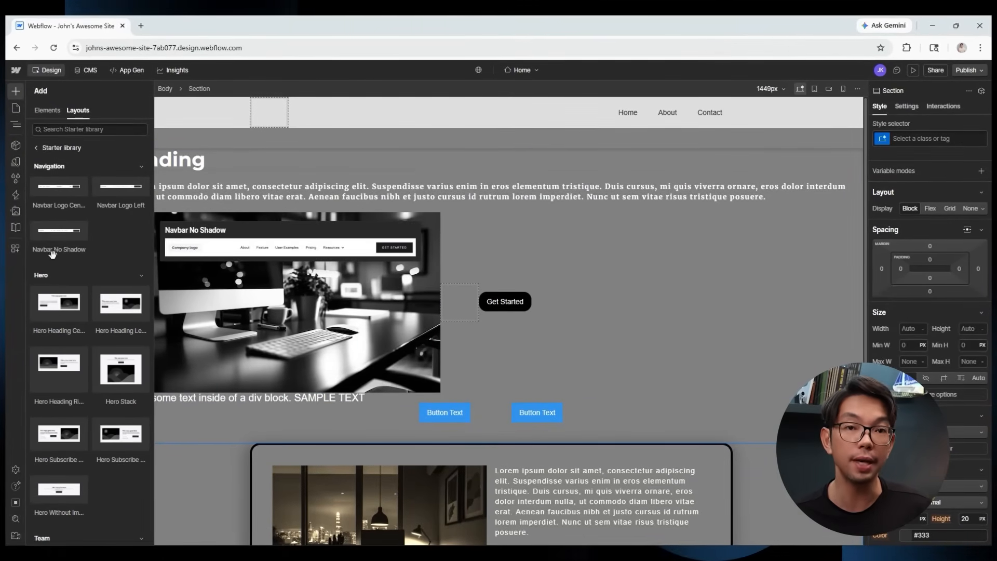
{"action": "mouse_move", "coordinate": [72, 489]}
{"action": "scroll", "coordinate": [72, 488], "scroll_direction": "down", "scroll_amount": 9}
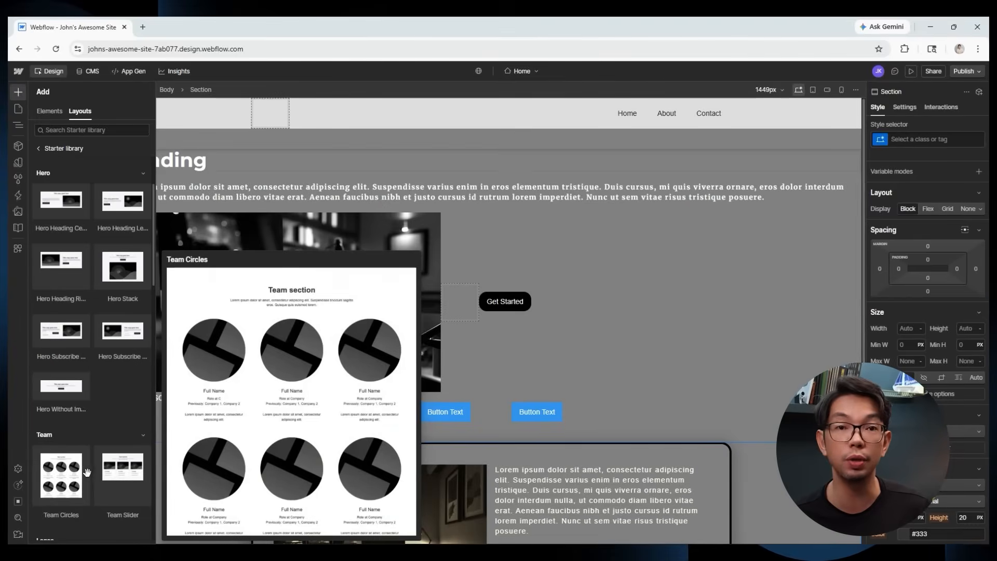
{"action": "mouse_move", "coordinate": [103, 394]}
{"action": "scroll", "coordinate": [104, 394], "scroll_direction": "down", "scroll_amount": 10}
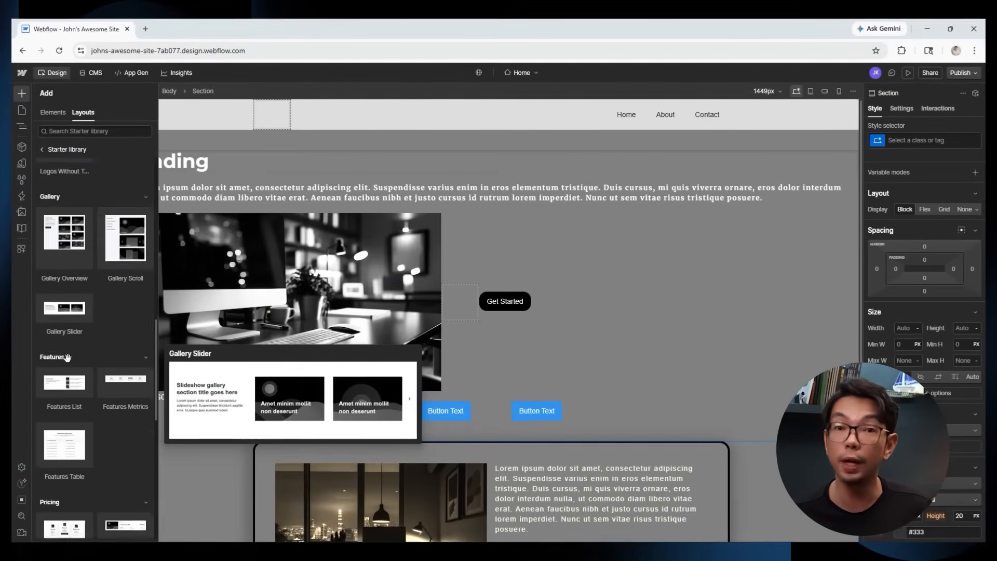
{"action": "mouse_move", "coordinate": [69, 348]}
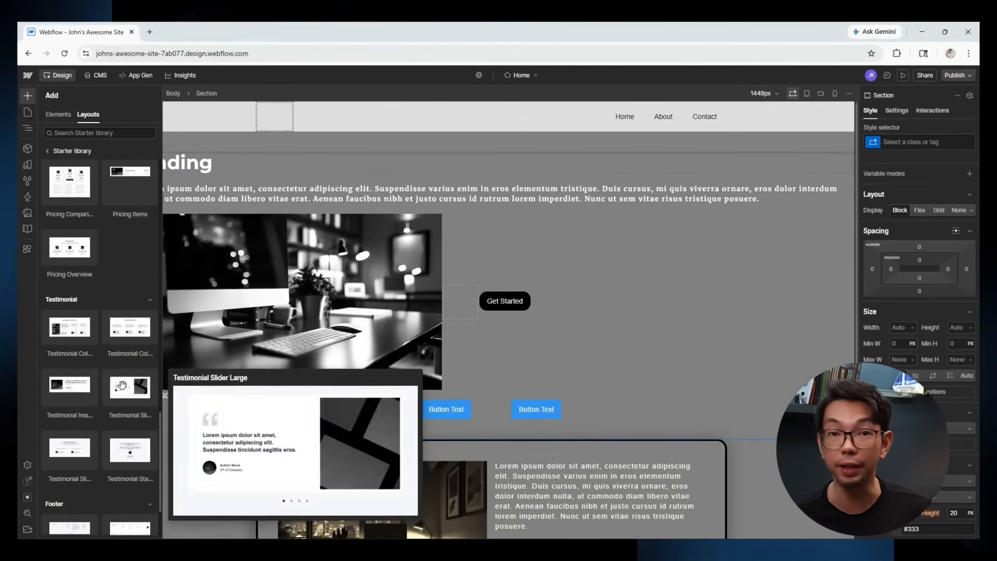
{"action": "scroll", "coordinate": [128, 389], "scroll_direction": "down", "scroll_amount": 2}
{"action": "scroll", "coordinate": [74, 450], "scroll_direction": "up", "scroll_amount": 10}
{"action": "scroll", "coordinate": [82, 447], "scroll_direction": "up", "scroll_amount": 9}
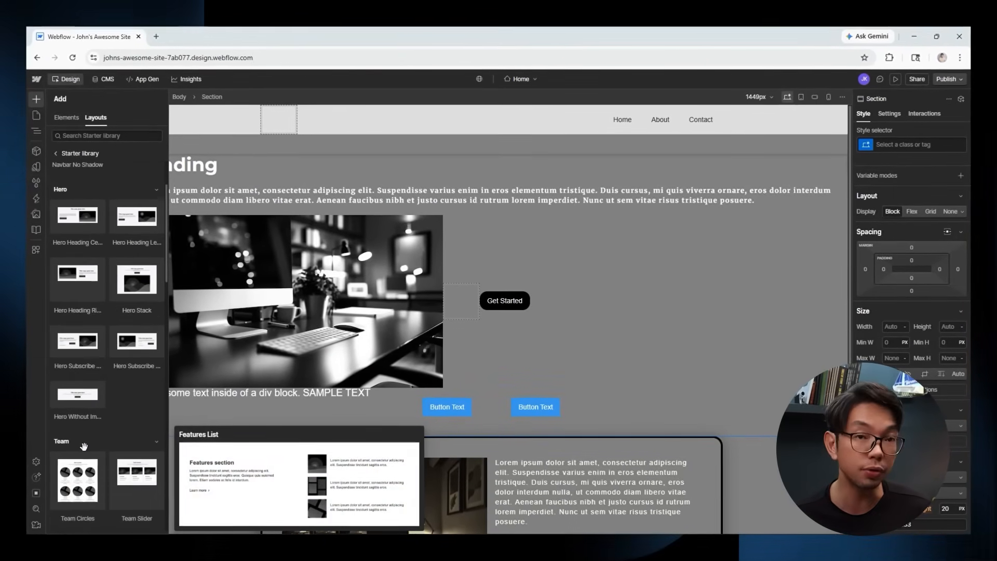
{"action": "left_click_drag", "start_coordinate": [75, 259], "coordinate": [359, 150]}
Replace the hero's placeholder picture with the DIGITAL DASHBOARD asset, leaving its text unchanged.
{"action": "left_click", "coordinate": [446, 234]}
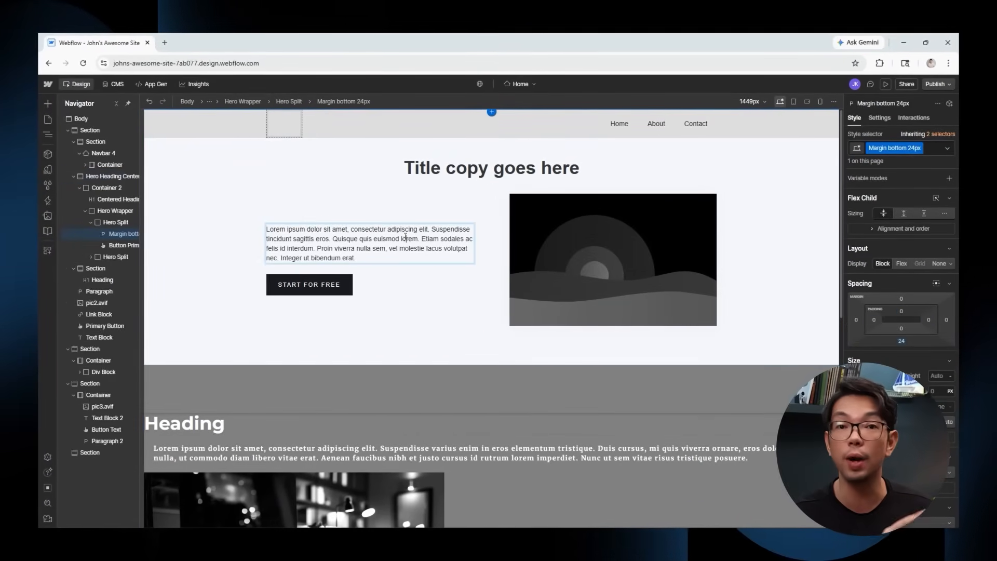
{"action": "double_click", "coordinate": [446, 233]}
{"action": "type", "text": "as"}
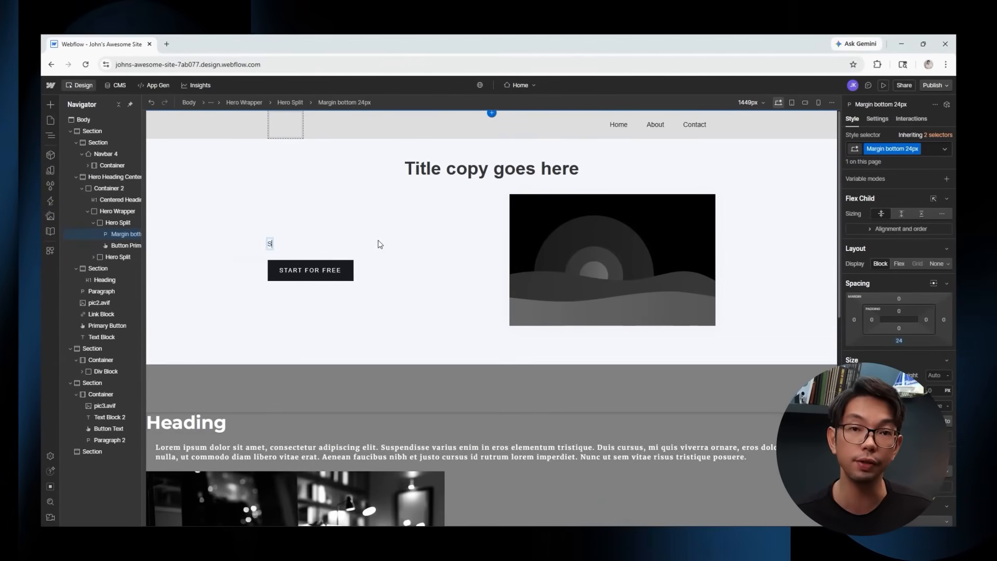
{"action": "type", "text": "MPLE TEXT"}
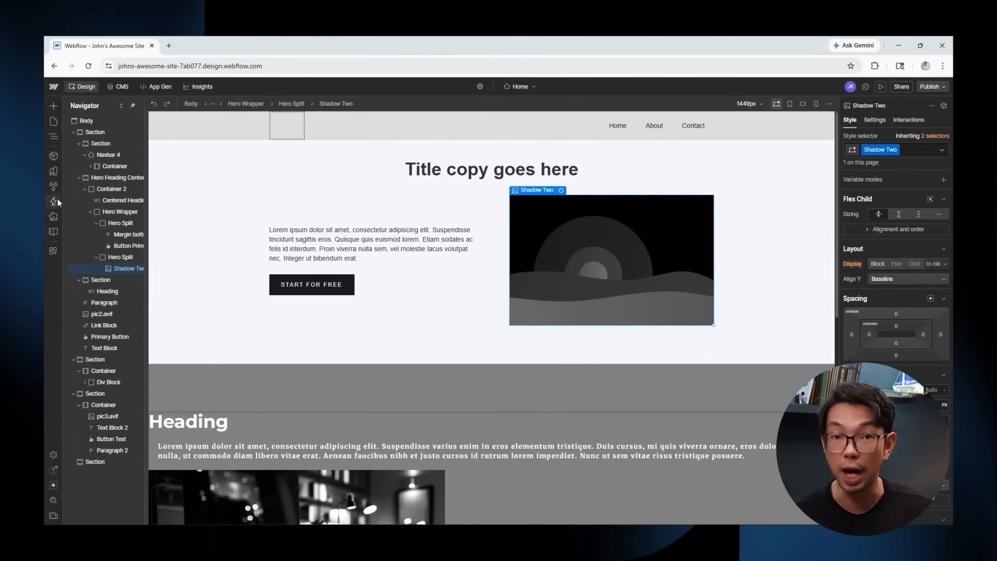
{"action": "left_click", "coordinate": [52, 216]}
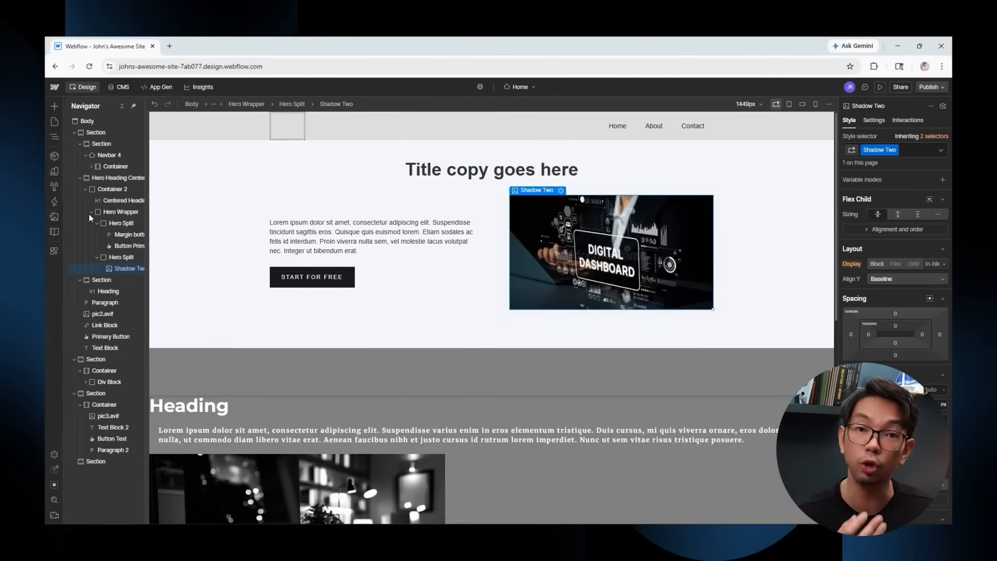
{"action": "left_click", "coordinate": [474, 174]}
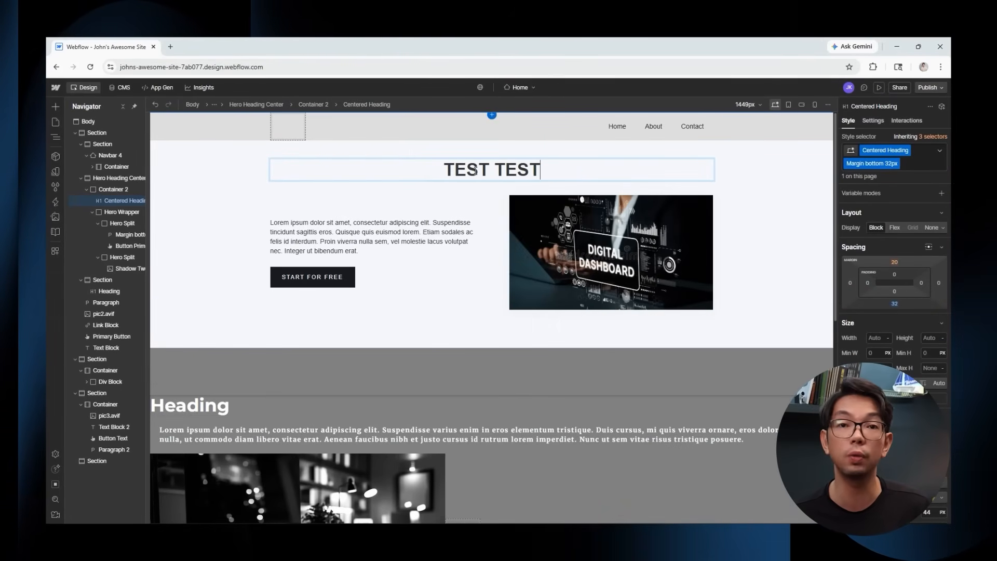
{"action": "left_click", "coordinate": [807, 240]}
{"action": "left_click", "coordinate": [311, 279]}
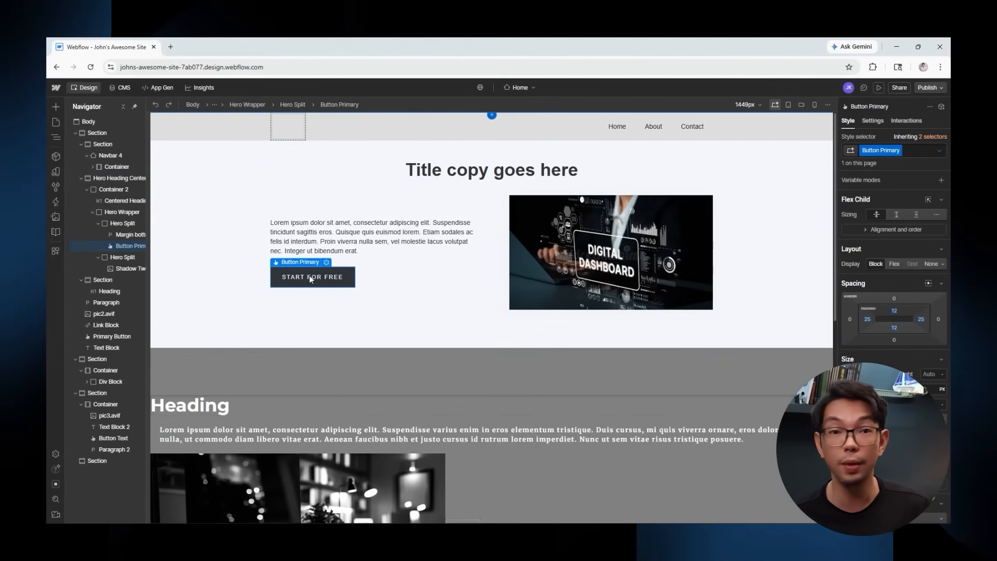
{"action": "scroll", "coordinate": [786, 269], "scroll_direction": "down", "scroll_amount": 5}
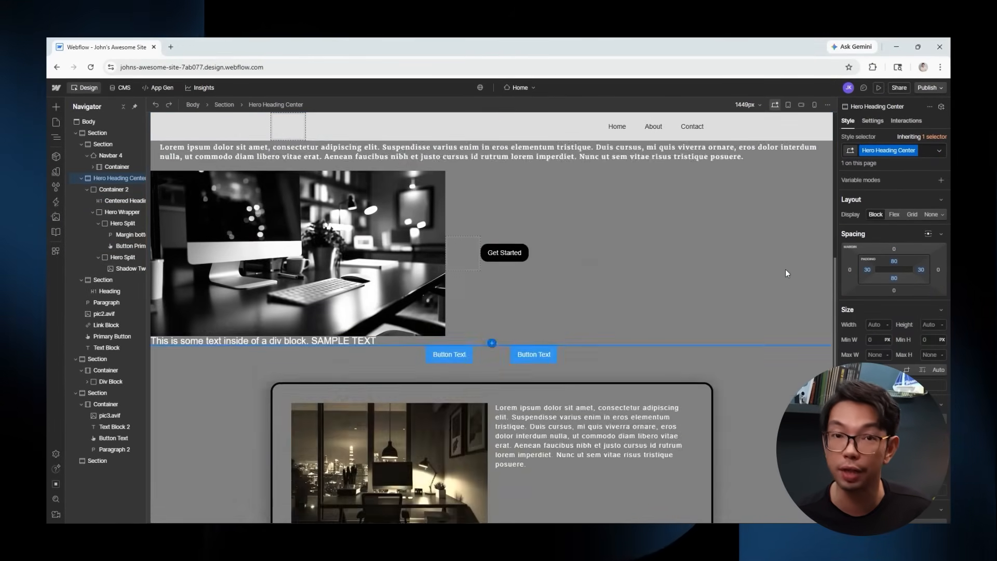
{"action": "scroll", "coordinate": [785, 270], "scroll_direction": "up", "scroll_amount": 5}
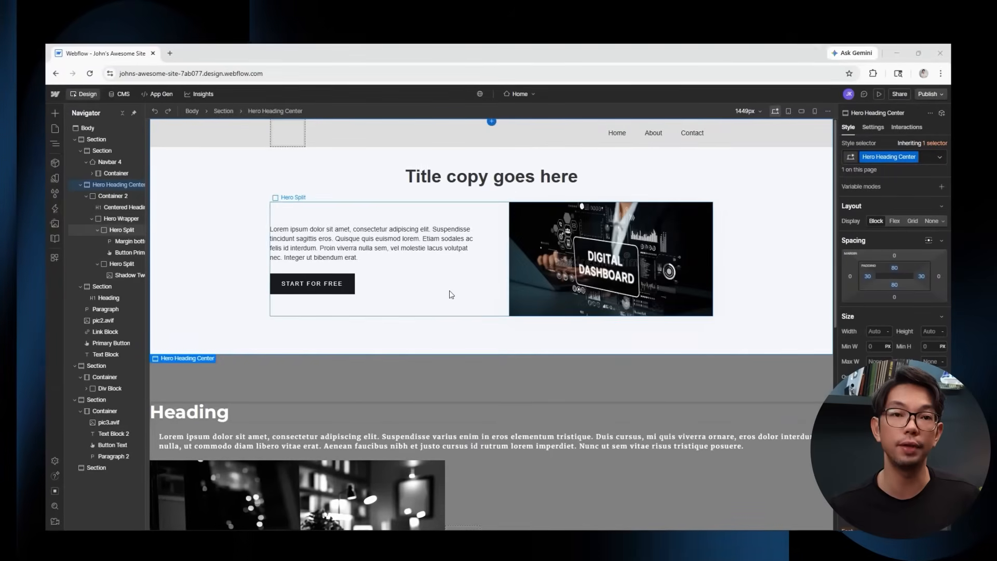
{"action": "scroll", "coordinate": [449, 295], "scroll_direction": "down", "scroll_amount": 8}
{"action": "scroll", "coordinate": [450, 294], "scroll_direction": "up", "scroll_amount": 8}
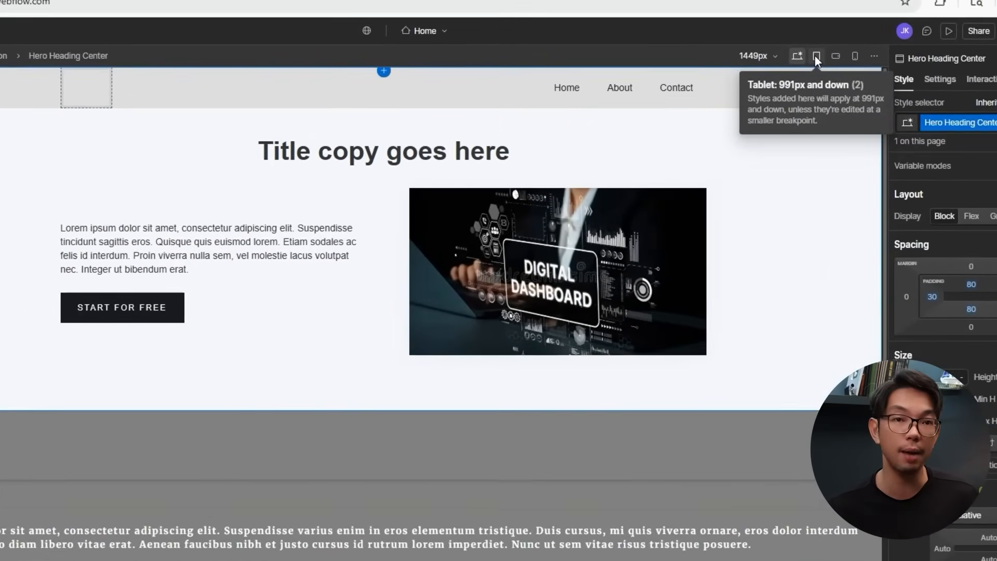
{"action": "left_click", "coordinate": [794, 100]}
{"action": "scroll", "coordinate": [639, 201], "scroll_direction": "down", "scroll_amount": 8}
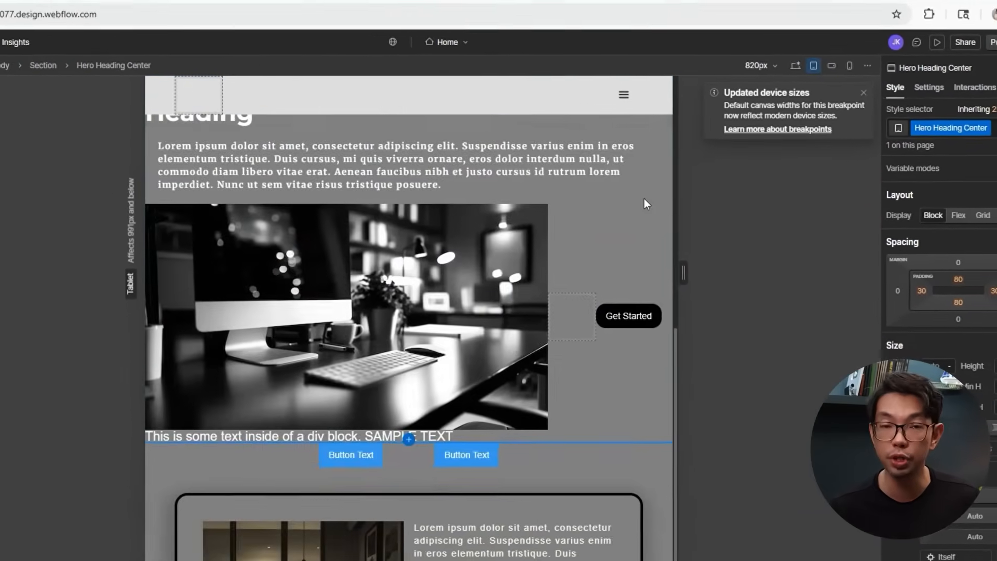
{"action": "scroll", "coordinate": [657, 203], "scroll_direction": "up", "scroll_amount": 8}
{"action": "left_click", "coordinate": [821, 86]}
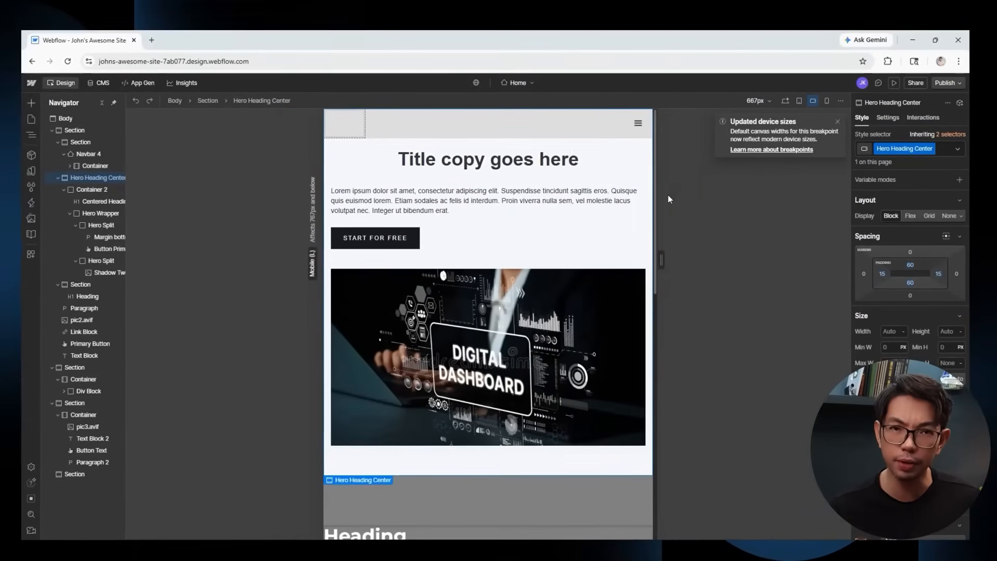
{"action": "scroll", "coordinate": [656, 193], "scroll_direction": "down", "scroll_amount": 8}
{"action": "scroll", "coordinate": [594, 244], "scroll_direction": "down", "scroll_amount": 3}
{"action": "scroll", "coordinate": [594, 243], "scroll_direction": "up", "scroll_amount": 8}
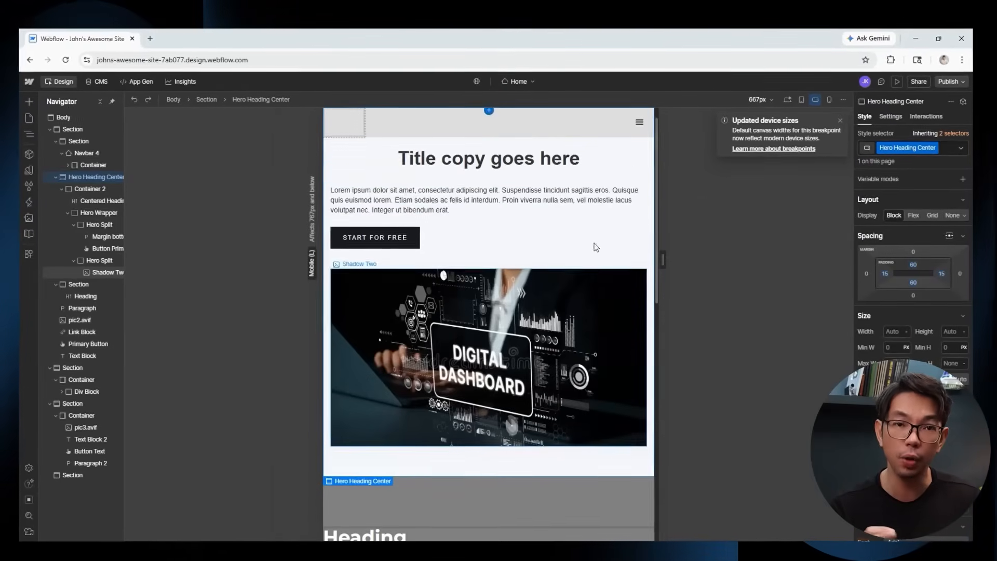
{"action": "left_click", "coordinate": [827, 100]}
{"action": "scroll", "coordinate": [508, 239], "scroll_direction": "down", "scroll_amount": 5}
{"action": "scroll", "coordinate": [509, 239], "scroll_direction": "up", "scroll_amount": 8}
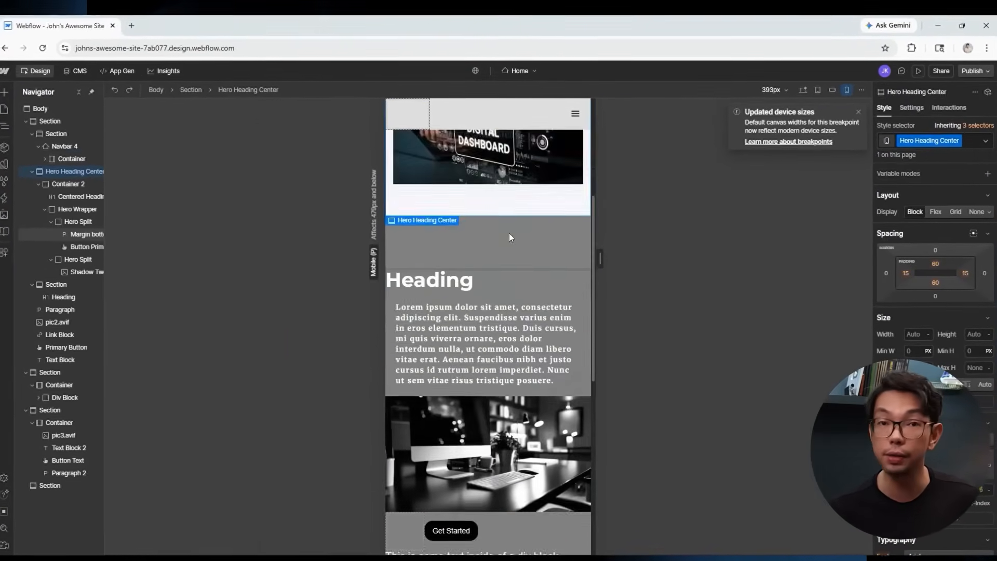
{"action": "left_click", "coordinate": [821, 88]}
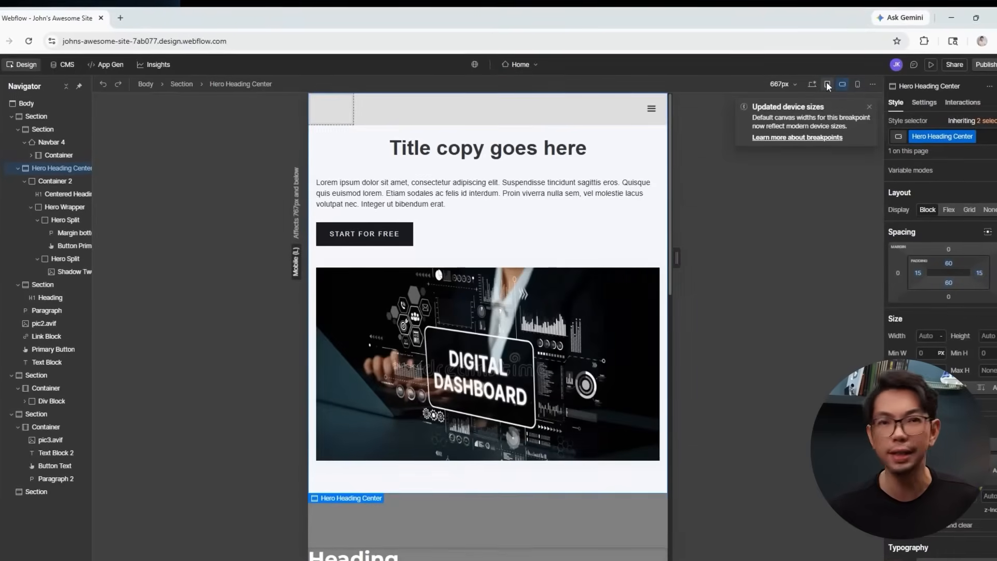
{"action": "left_click", "coordinate": [815, 85]}
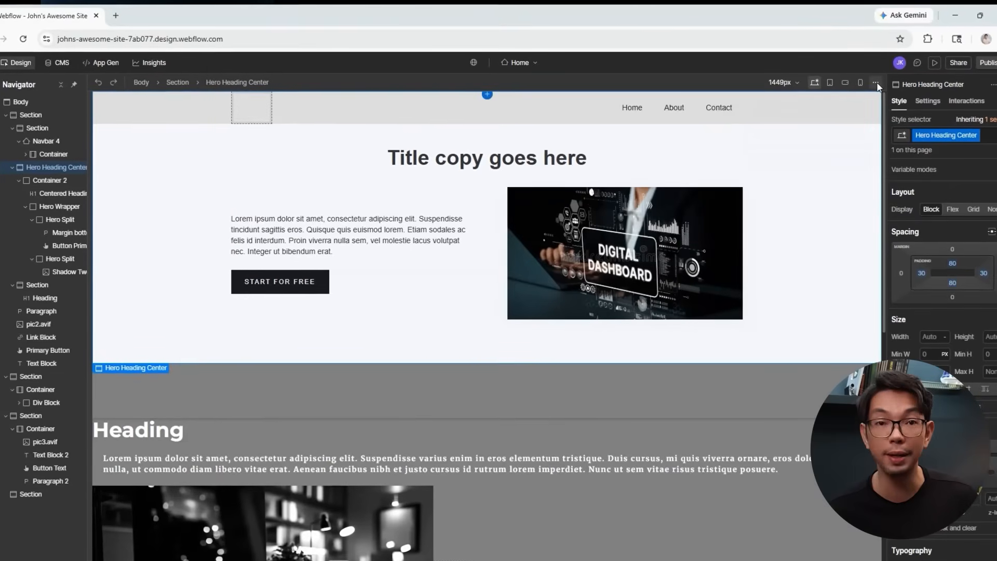
{"action": "left_click", "coordinate": [876, 83]}
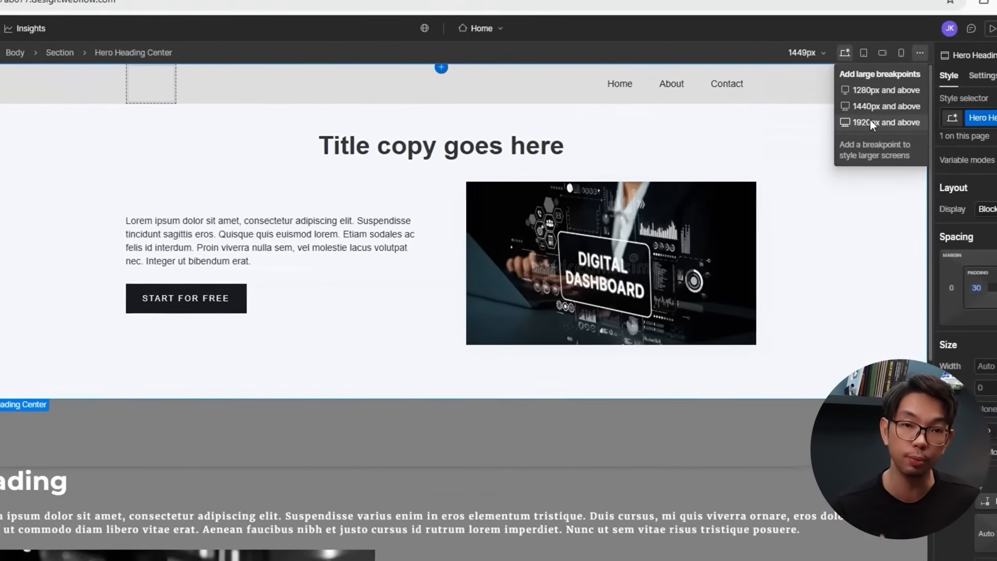
{"action": "left_click", "coordinate": [919, 53]}
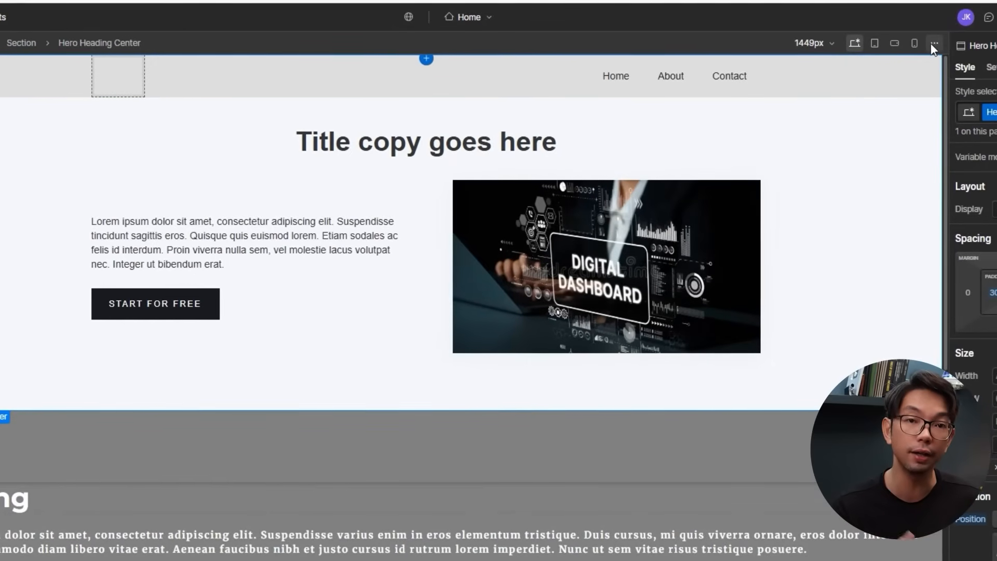
{"action": "left_click", "coordinate": [874, 45]}
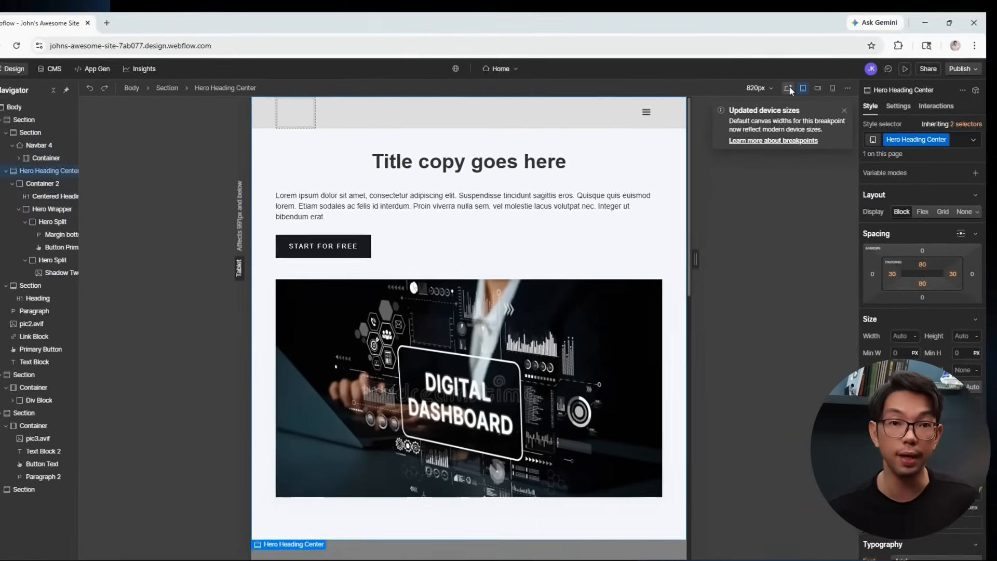
{"action": "left_click", "coordinate": [821, 66]}
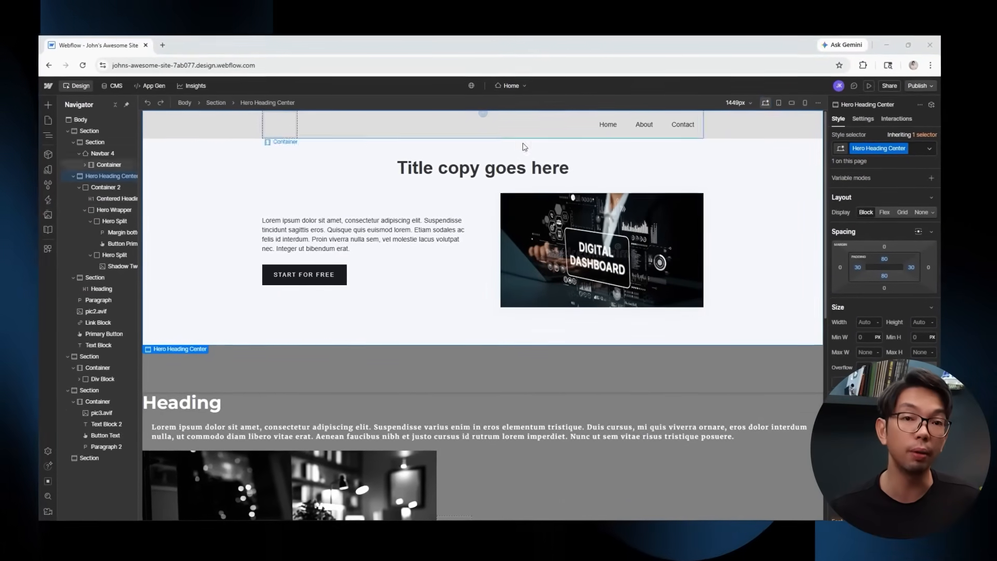
Set the hero paragraph's font size to 30.
{"action": "left_click", "coordinate": [363, 234]}
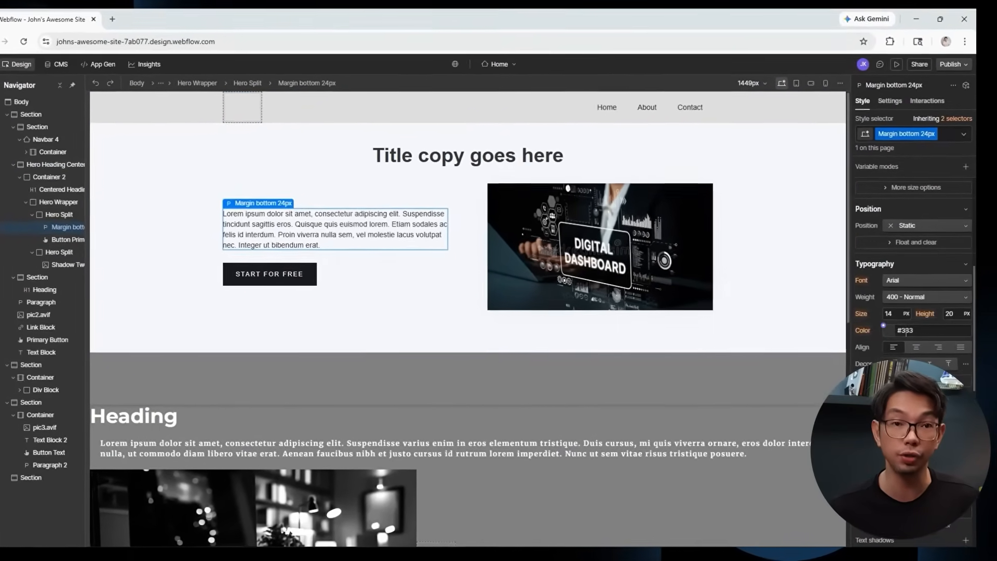
{"action": "left_click", "coordinate": [889, 314]}
{"action": "type", "text": "30"}
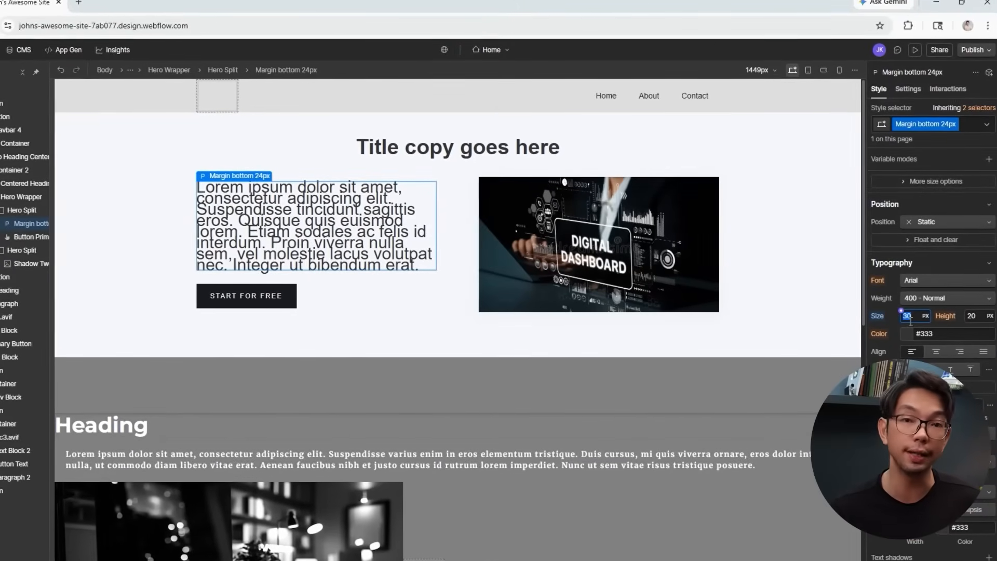
On mobile portrait, set the hero paragraph and div block text to font size 15.
{"action": "left_click", "coordinate": [840, 71]}
{"action": "scroll", "coordinate": [545, 285], "scroll_direction": "down", "scroll_amount": 5}
{"action": "scroll", "coordinate": [461, 351], "scroll_direction": "up", "scroll_amount": 2}
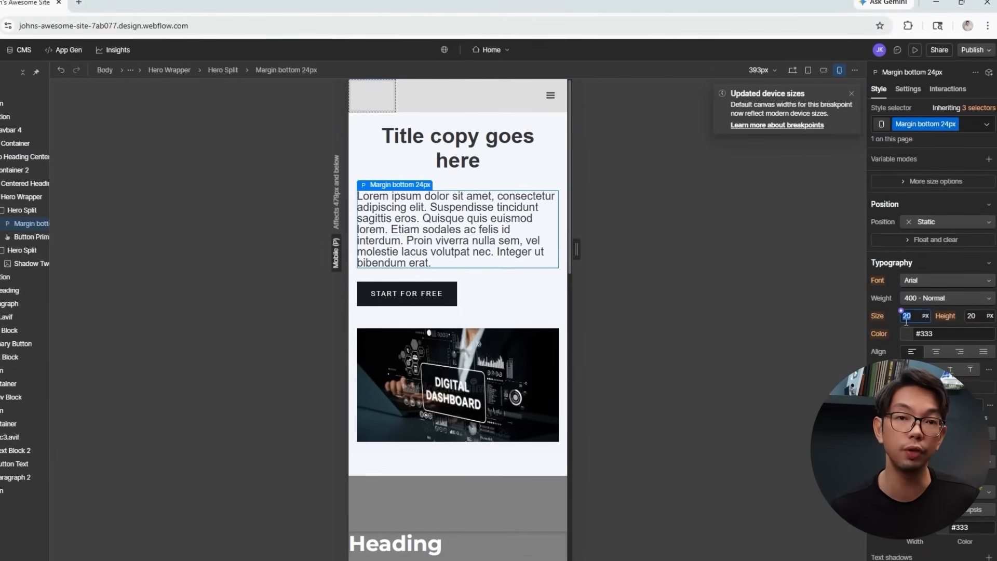
{"action": "type", "text": "15"}
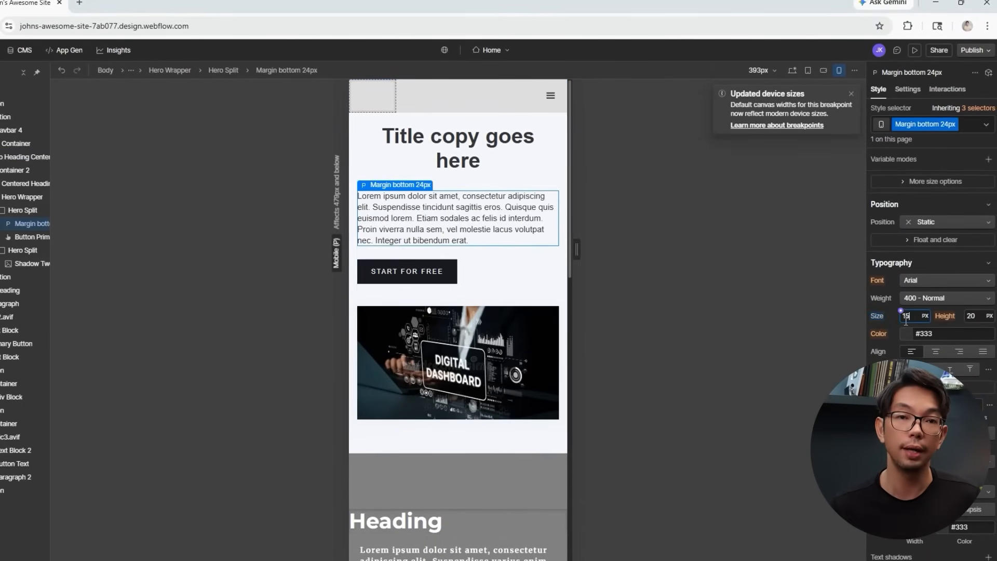
{"action": "scroll", "coordinate": [504, 307], "scroll_direction": "down", "scroll_amount": 5}
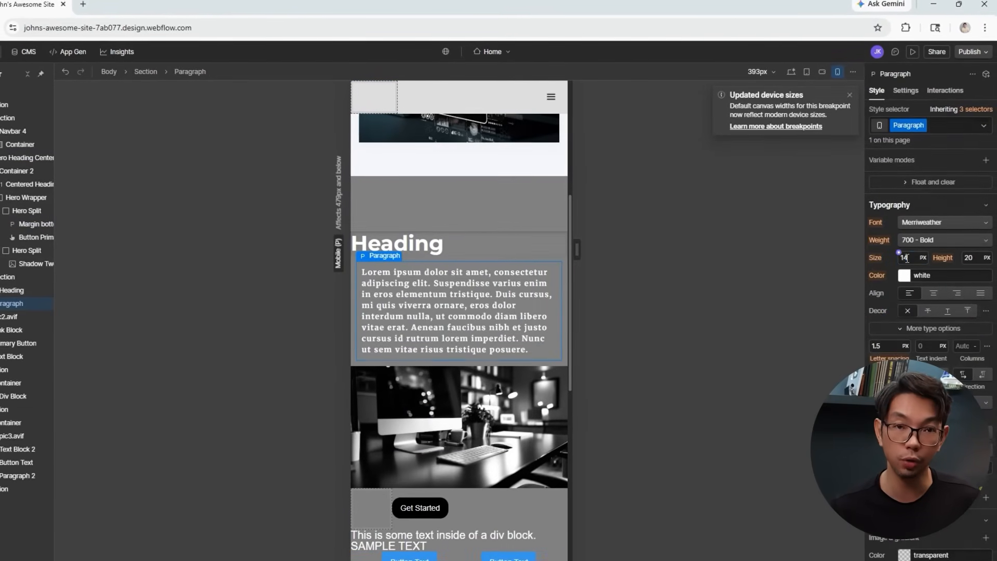
{"action": "scroll", "coordinate": [472, 291], "scroll_direction": "down", "scroll_amount": 3}
{"action": "left_click", "coordinate": [447, 359]}
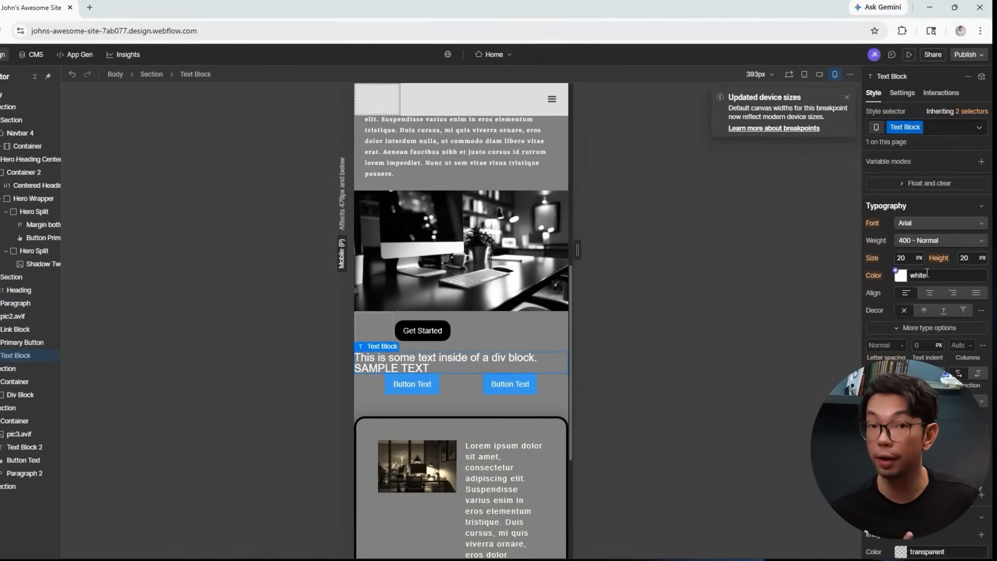
{"action": "type", "text": "15"}
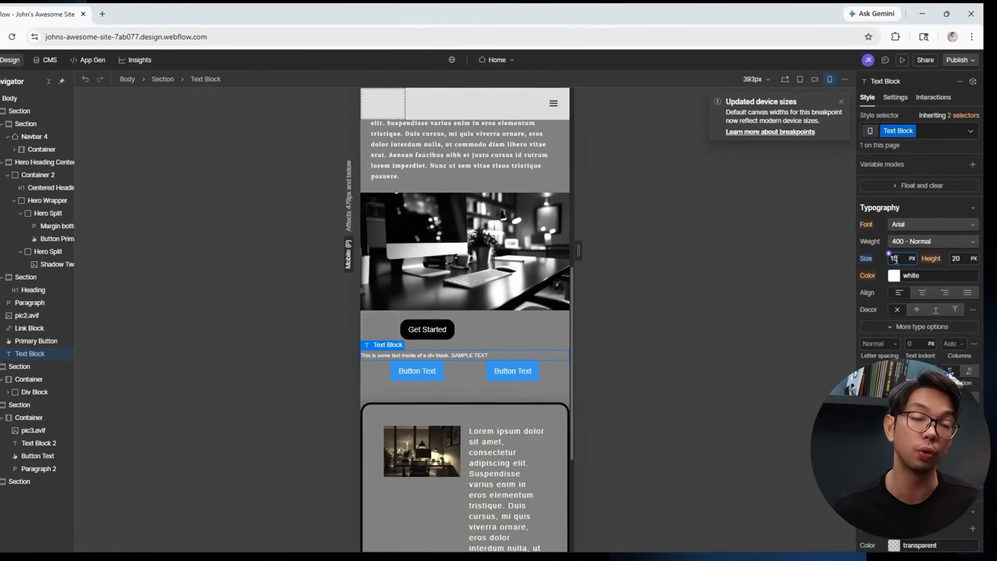
{"action": "scroll", "coordinate": [497, 372], "scroll_direction": "down", "scroll_amount": 4}
Review the card paragraph and hero title, then switch back to the desktop view.
{"action": "left_click", "coordinate": [497, 372]}
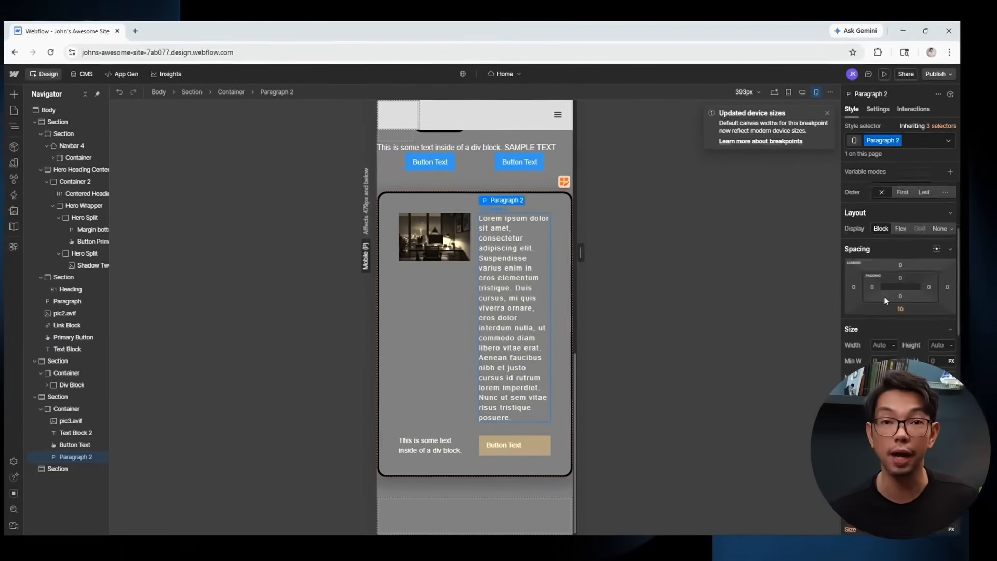
{"action": "scroll", "coordinate": [883, 297], "scroll_direction": "down", "scroll_amount": 3}
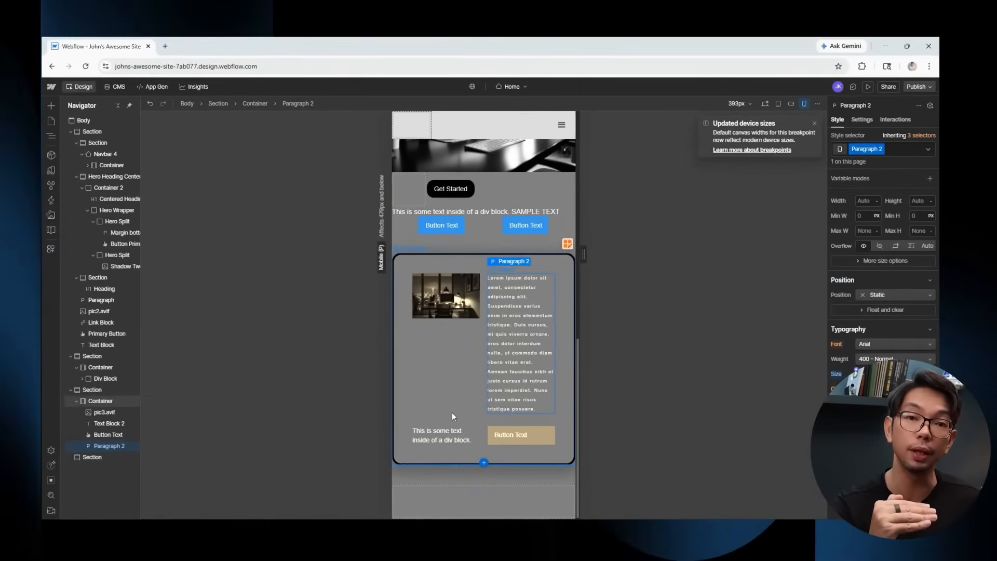
{"action": "scroll", "coordinate": [475, 369], "scroll_direction": "up", "scroll_amount": 10}
{"action": "left_click", "coordinate": [493, 176]}
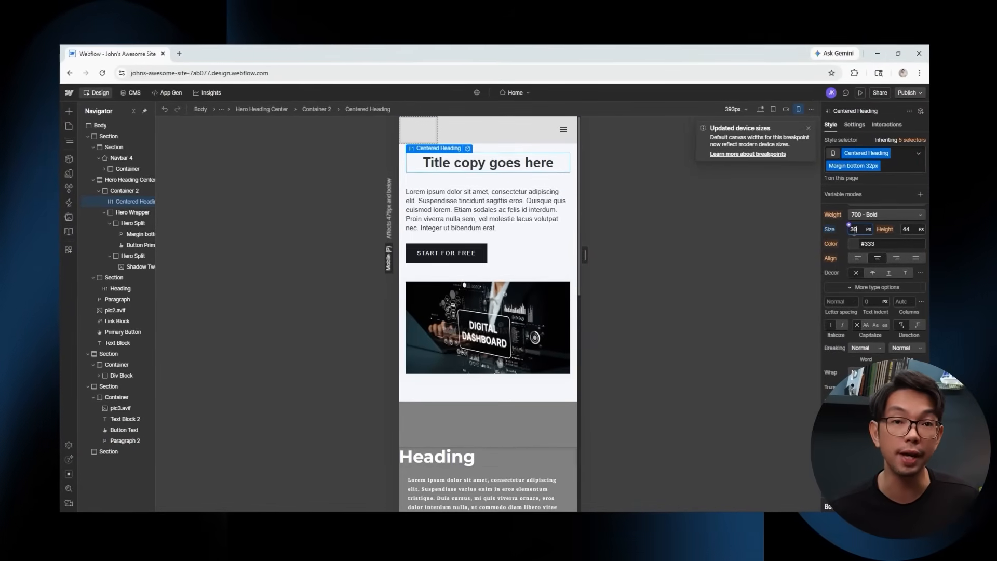
{"action": "left_click", "coordinate": [642, 236]}
{"action": "scroll", "coordinate": [517, 250], "scroll_direction": "down", "scroll_amount": 10}
{"action": "scroll", "coordinate": [517, 251], "scroll_direction": "up", "scroll_amount": 10}
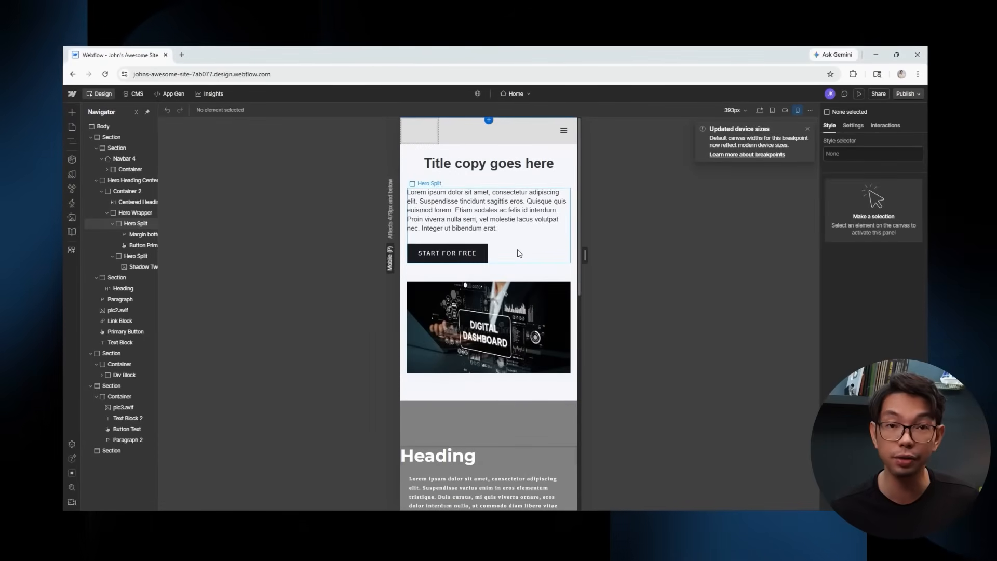
{"action": "left_click", "coordinate": [784, 111]}
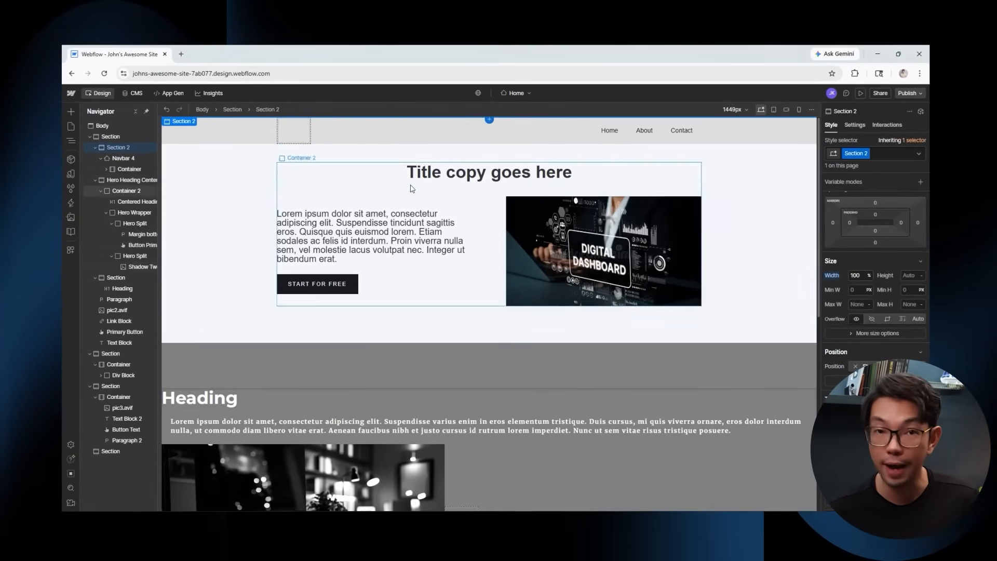
Select the lower sections in turn and set each to 100% width as Section 3, Section 4 and Section 5.
{"action": "left_click", "coordinate": [212, 180]}
{"action": "left_click", "coordinate": [126, 169]}
{"action": "left_click", "coordinate": [133, 213]}
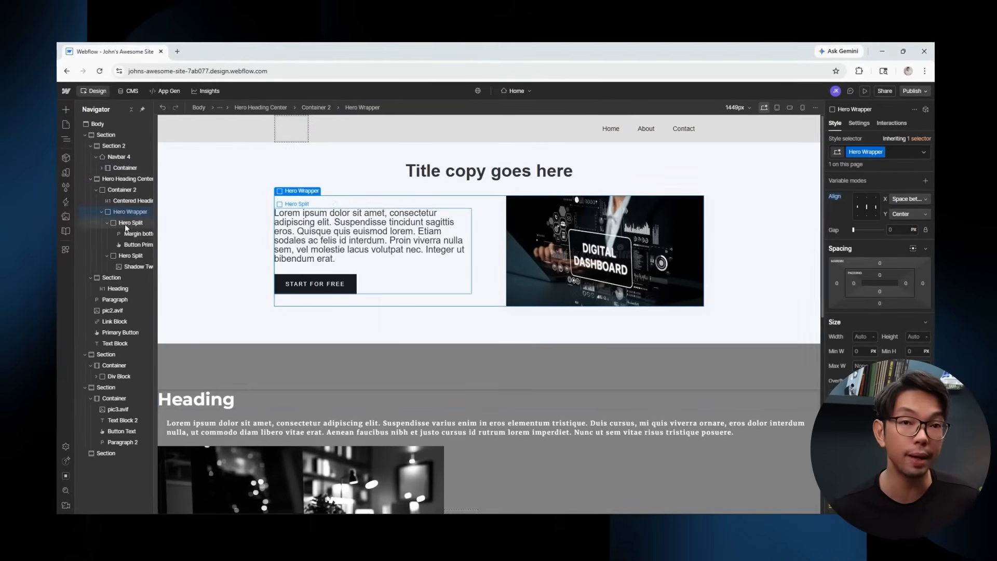
{"action": "left_click", "coordinate": [380, 364]}
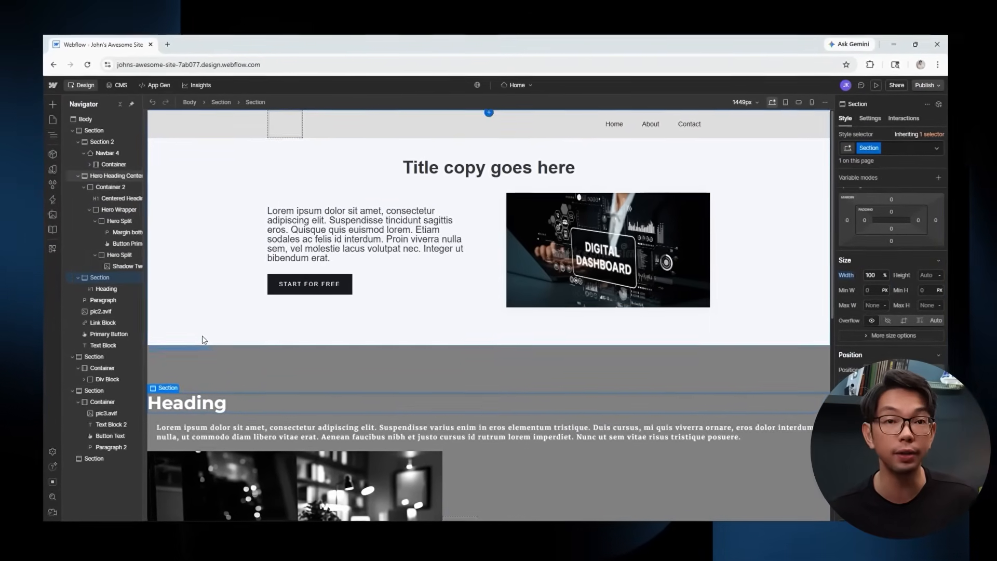
{"action": "left_click", "coordinate": [101, 357]}
{"action": "left_click", "coordinate": [885, 275]}
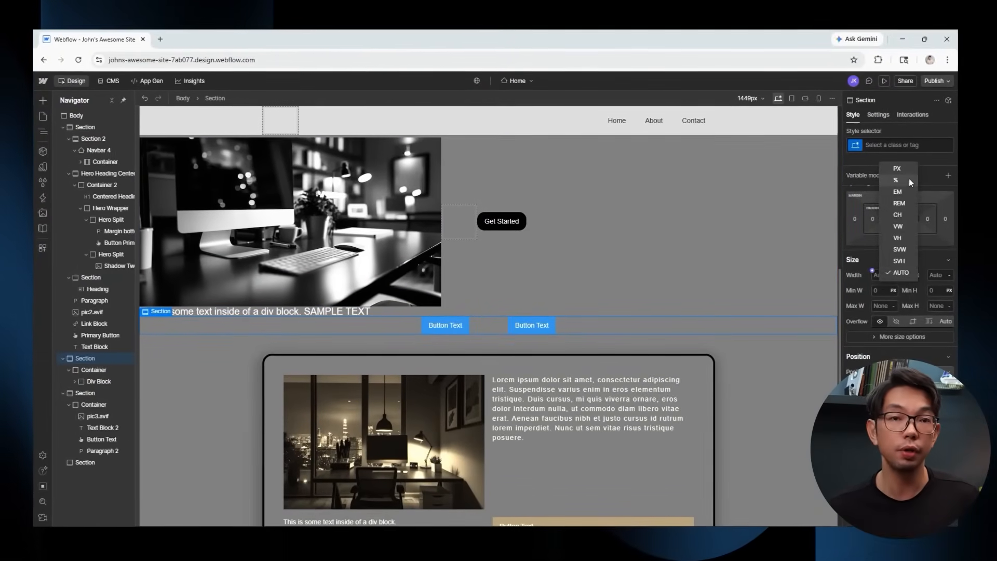
{"action": "left_click", "coordinate": [98, 396]}
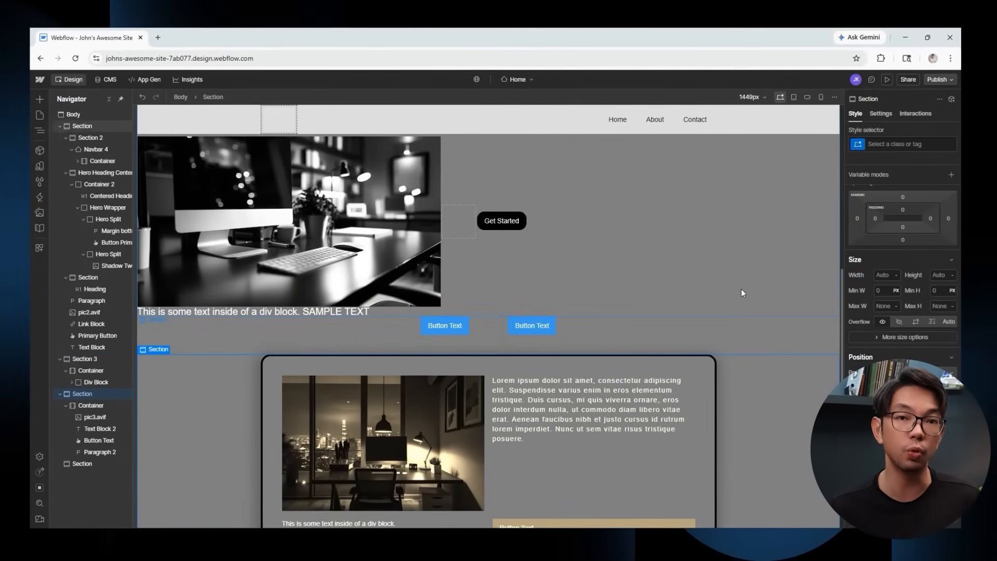
{"action": "left_click", "coordinate": [894, 274]}
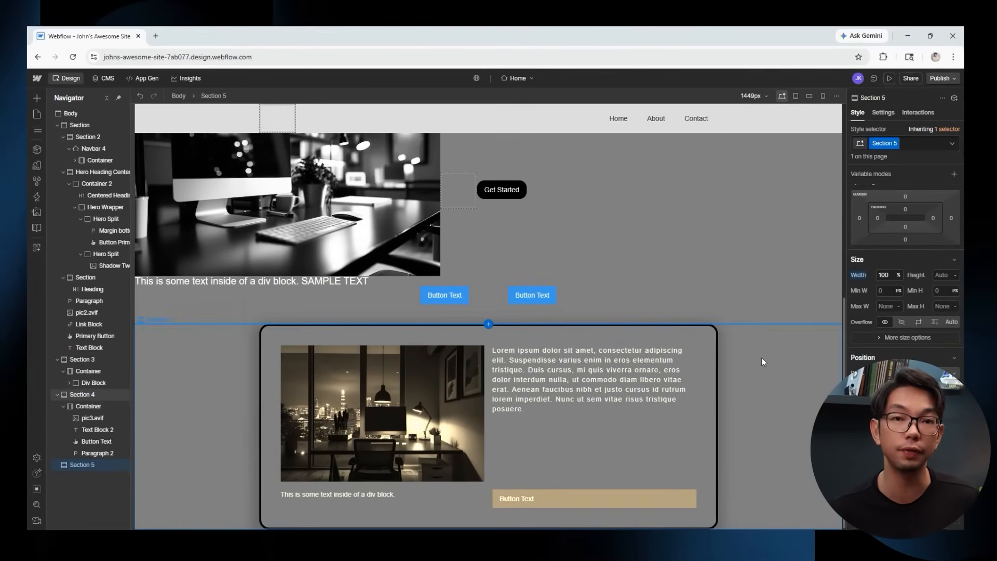
Check the page at tablet, landscape phone and portrait phone widths, then return to desktop.
{"action": "scroll", "coordinate": [761, 357], "scroll_direction": "up", "scroll_amount": 10}
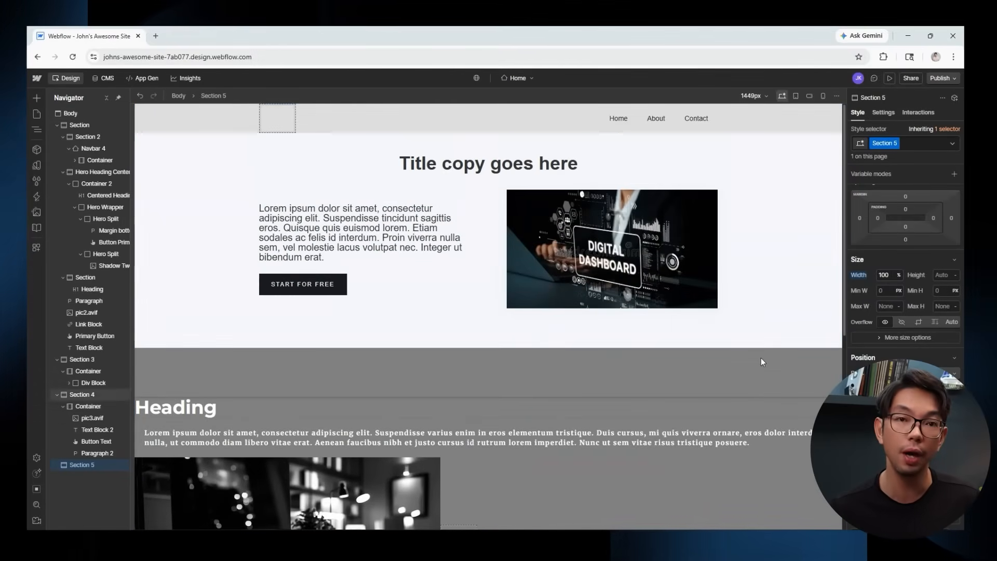
{"action": "left_click", "coordinate": [795, 96]}
{"action": "left_click", "coordinate": [809, 95]}
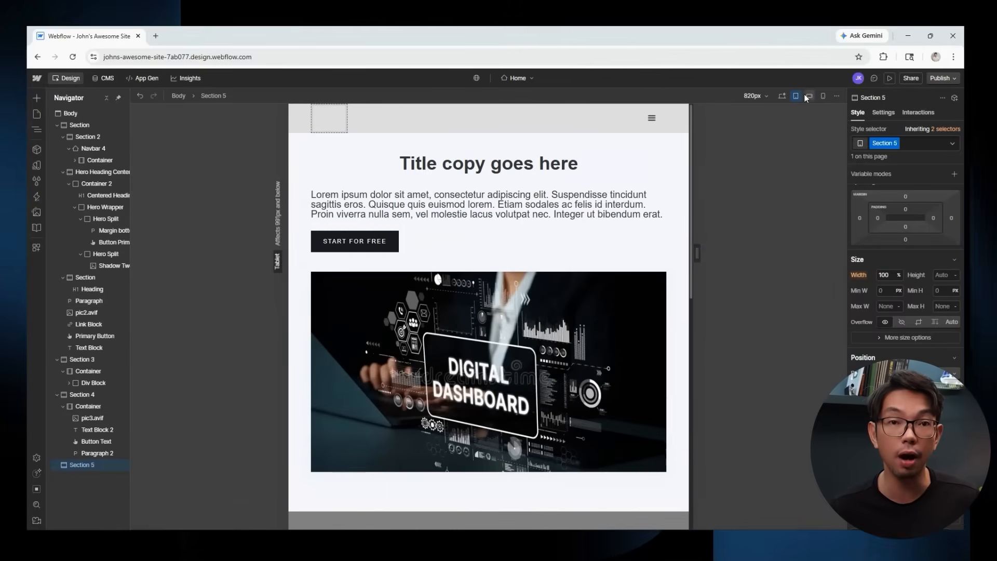
{"action": "left_click", "coordinate": [822, 95]}
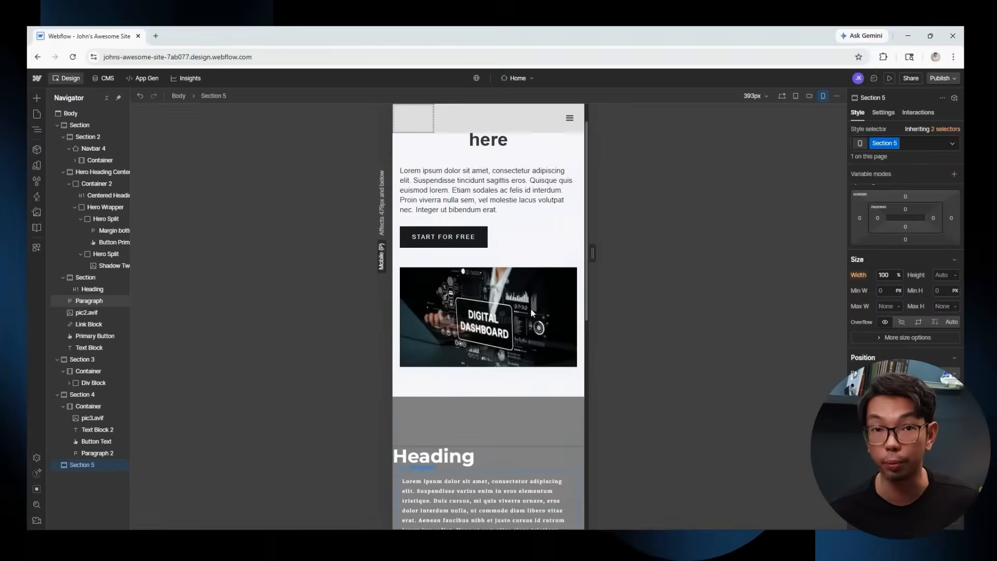
{"action": "left_click", "coordinate": [782, 96]}
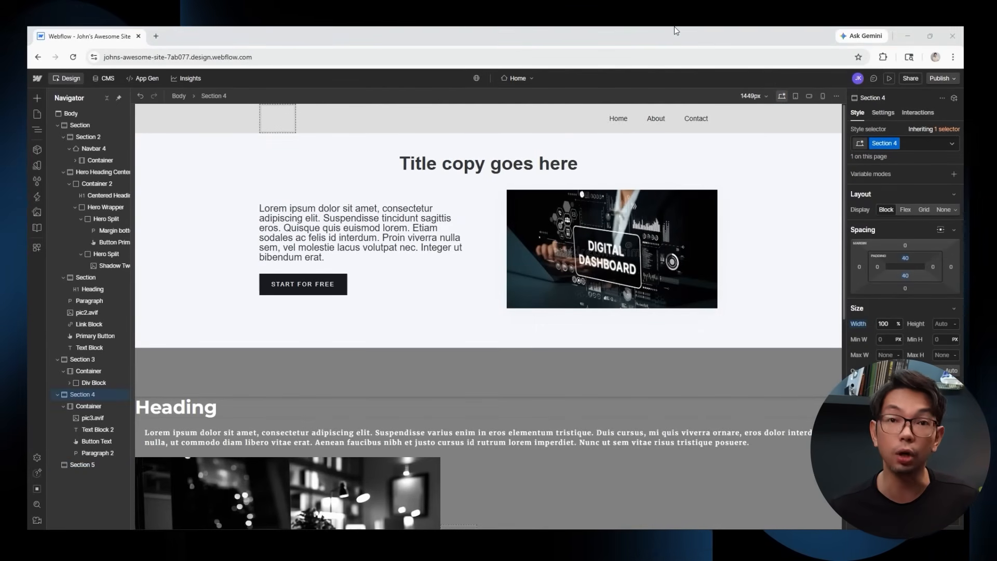
{"action": "scroll", "coordinate": [759, 213], "scroll_direction": "down", "scroll_amount": 3}
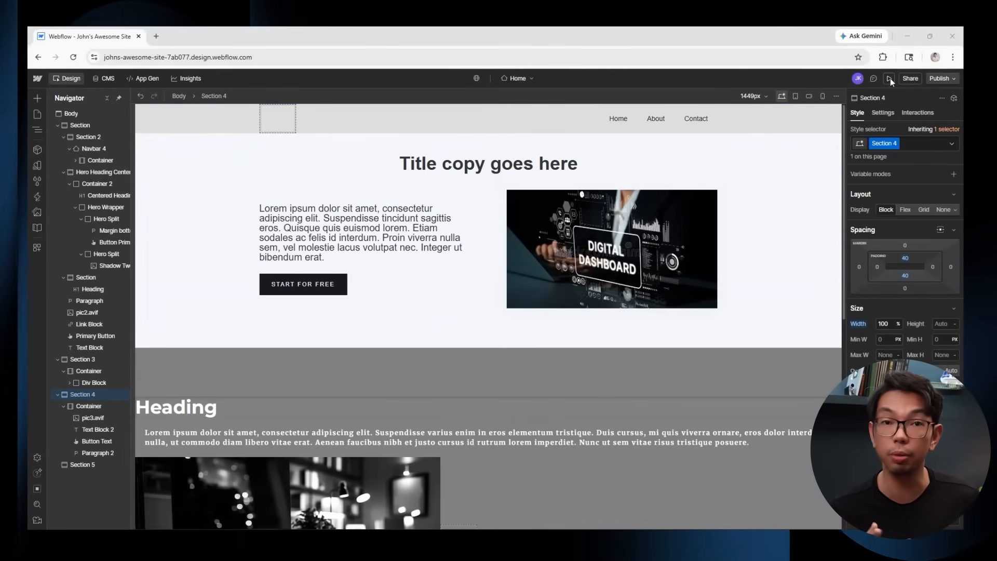
Preview the site at desktop and tablet width, opening and closing the collapsed hamburger menu.
{"action": "left_click", "coordinate": [889, 78]}
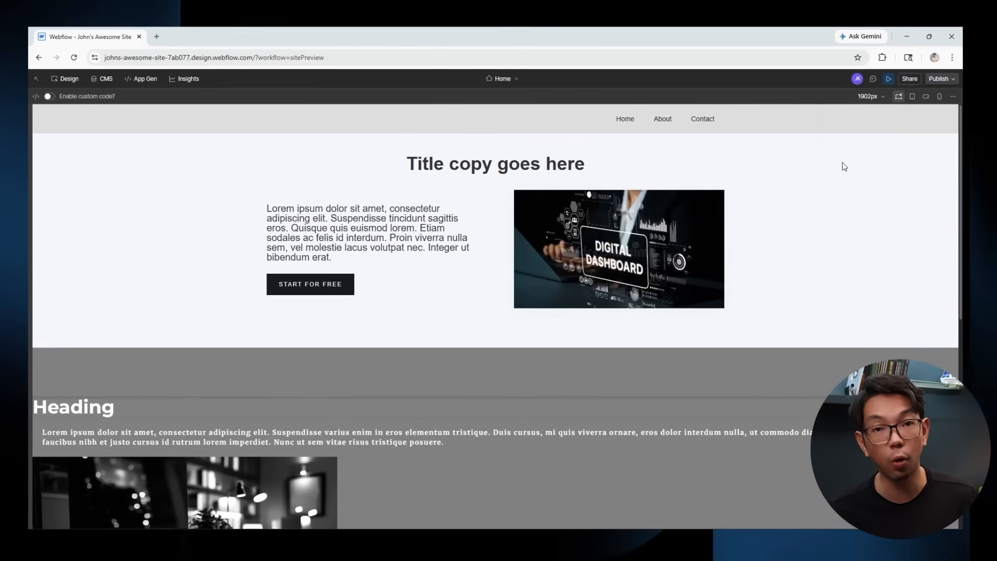
{"action": "scroll", "coordinate": [839, 172], "scroll_direction": "down", "scroll_amount": 5}
{"action": "scroll", "coordinate": [836, 178], "scroll_direction": "up", "scroll_amount": 5}
{"action": "left_click", "coordinate": [911, 96]}
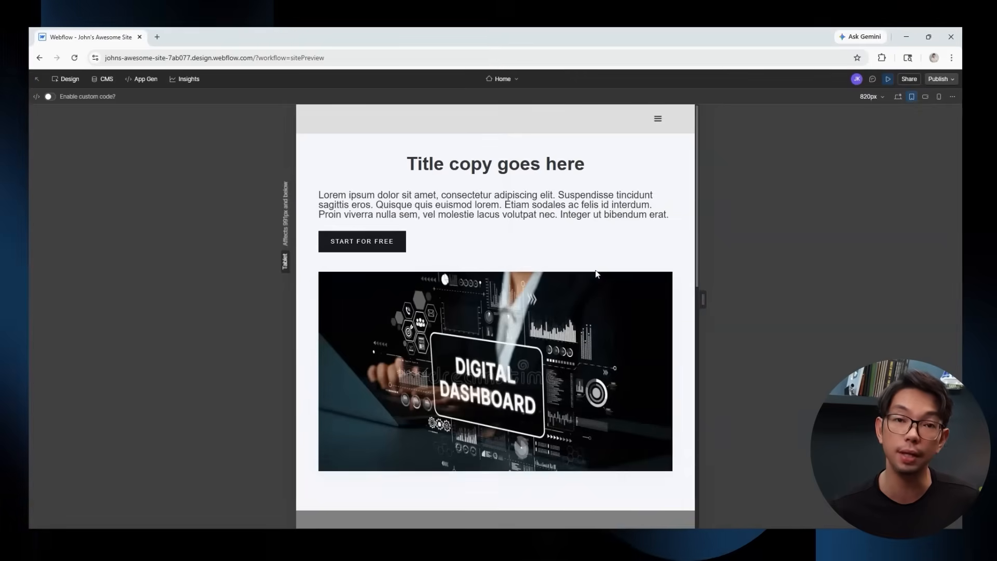
{"action": "scroll", "coordinate": [623, 262], "scroll_direction": "down", "scroll_amount": 5}
{"action": "scroll", "coordinate": [548, 289], "scroll_direction": "up", "scroll_amount": 6}
{"action": "left_click", "coordinate": [657, 122]}
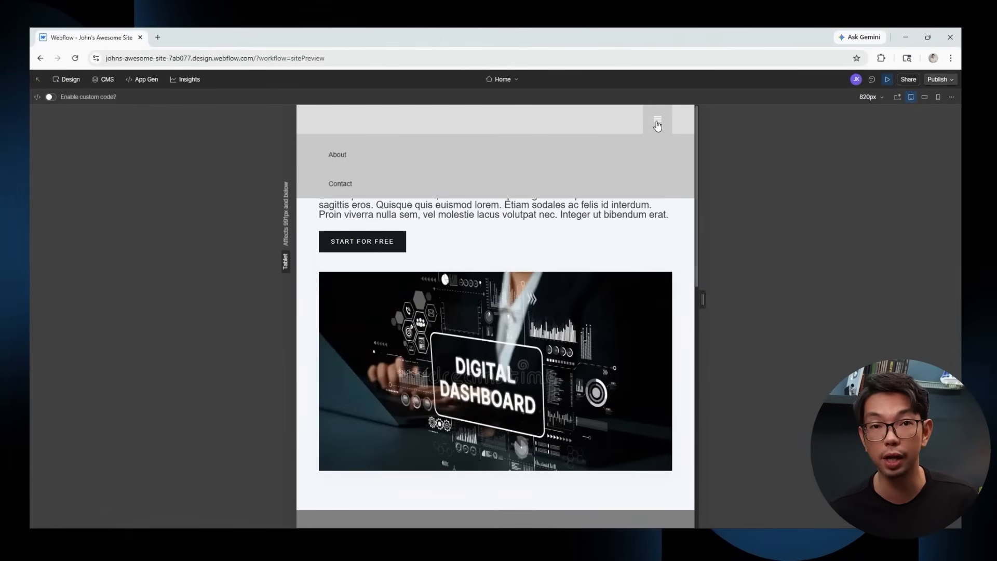
{"action": "left_click", "coordinate": [656, 123]}
Test the menu at landscape phone width, then preview portrait phone, desktop, tablet and portrait phone again.
{"action": "left_click", "coordinate": [924, 98]}
{"action": "scroll", "coordinate": [474, 224], "scroll_direction": "down", "scroll_amount": 10}
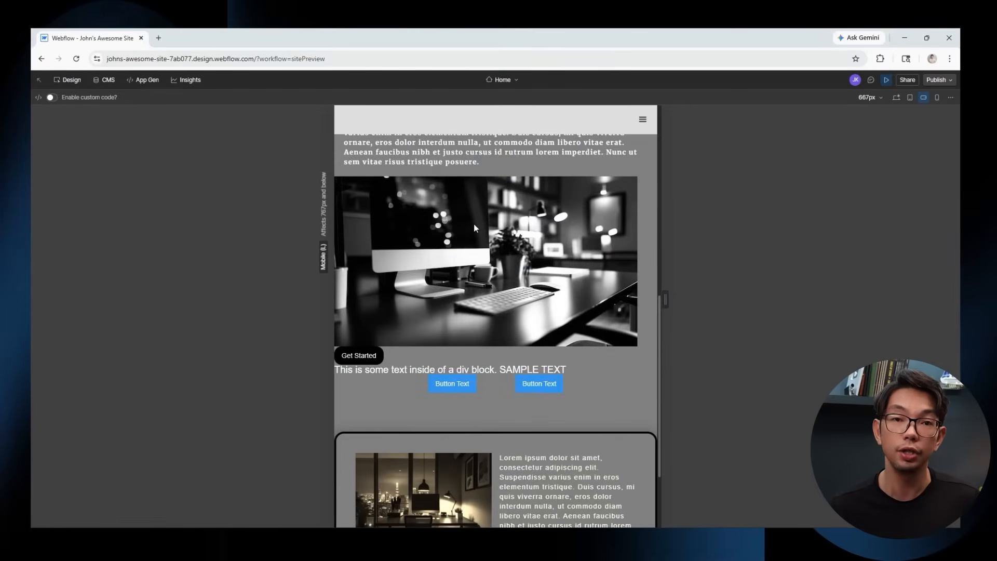
{"action": "scroll", "coordinate": [473, 223], "scroll_direction": "up", "scroll_amount": 10}
{"action": "left_click", "coordinate": [642, 120]}
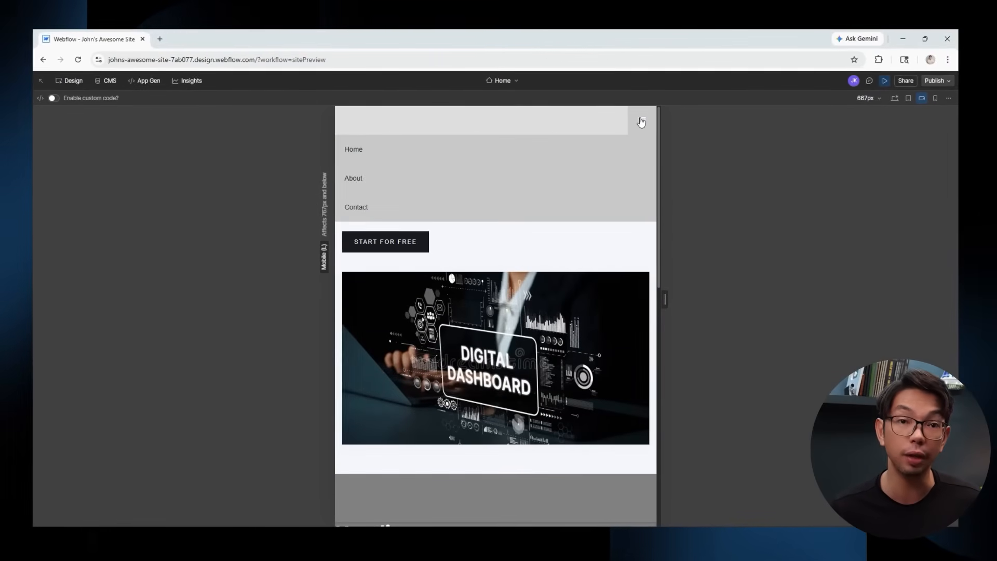
{"action": "left_click", "coordinate": [642, 119]}
{"action": "left_click", "coordinate": [936, 98]}
{"action": "scroll", "coordinate": [507, 239], "scroll_direction": "down", "scroll_amount": 10}
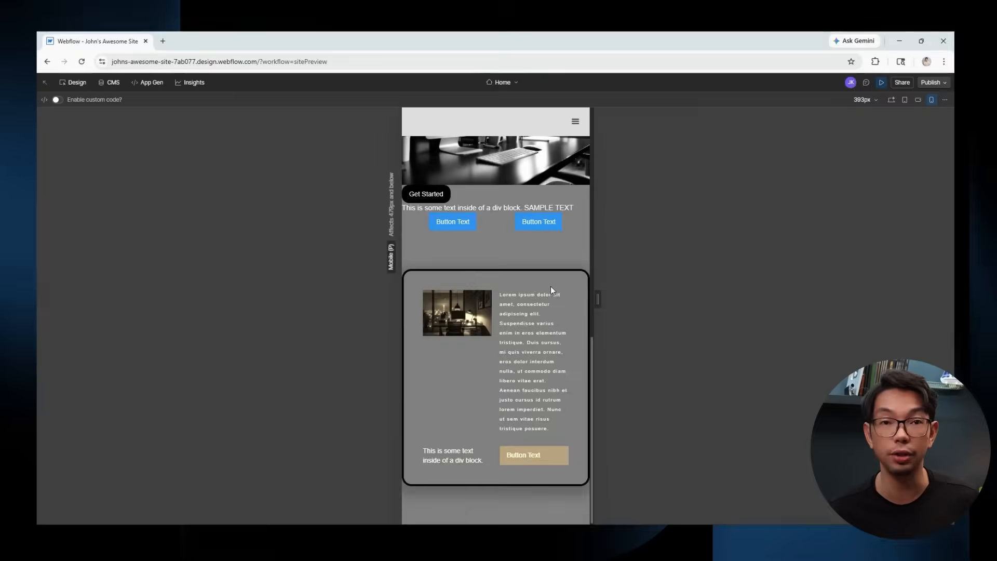
{"action": "scroll", "coordinate": [550, 286], "scroll_direction": "up", "scroll_amount": 10}
{"action": "left_click", "coordinate": [888, 100]}
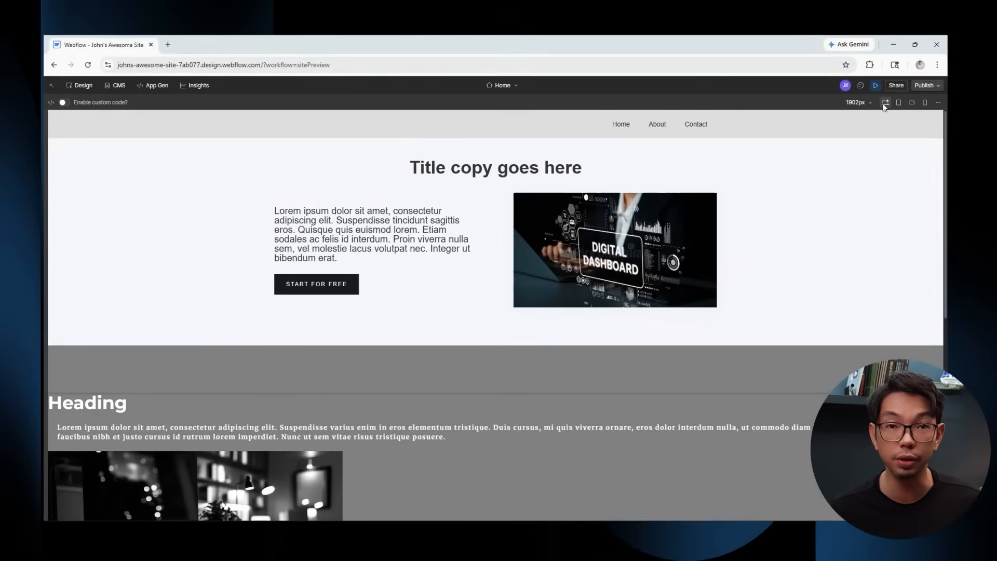
{"action": "left_click", "coordinate": [901, 101]}
{"action": "left_click", "coordinate": [923, 103]}
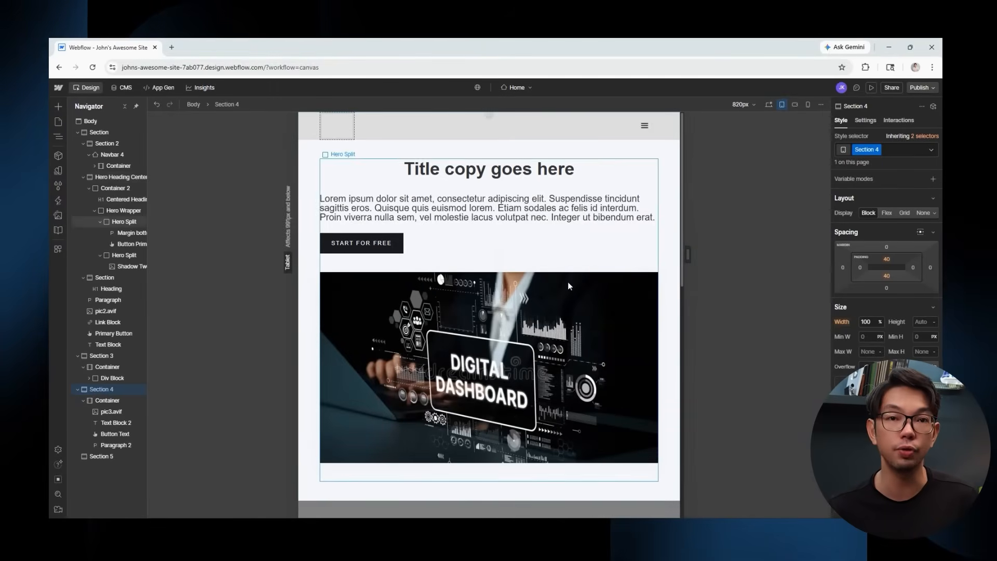
Back in the Designer, compare the sections at desktop, tablet and landscape phone widths.
{"action": "scroll", "coordinate": [566, 281], "scroll_direction": "down", "scroll_amount": 10}
{"action": "left_click", "coordinate": [769, 105]}
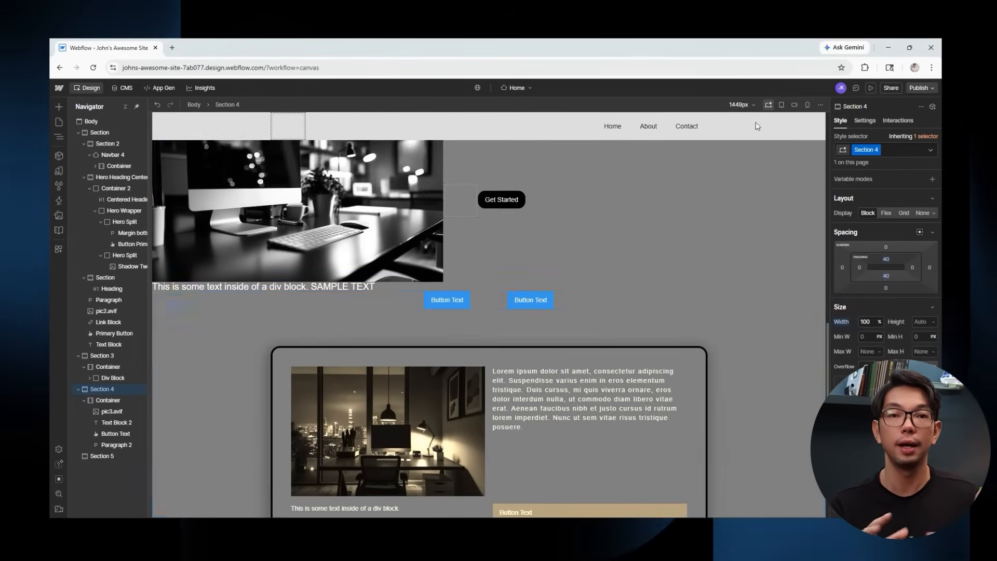
{"action": "scroll", "coordinate": [665, 277], "scroll_direction": "down", "scroll_amount": 1}
{"action": "scroll", "coordinate": [665, 278], "scroll_direction": "up", "scroll_amount": 3}
{"action": "scroll", "coordinate": [664, 277], "scroll_direction": "down", "scroll_amount": 1}
{"action": "left_click", "coordinate": [781, 105]}
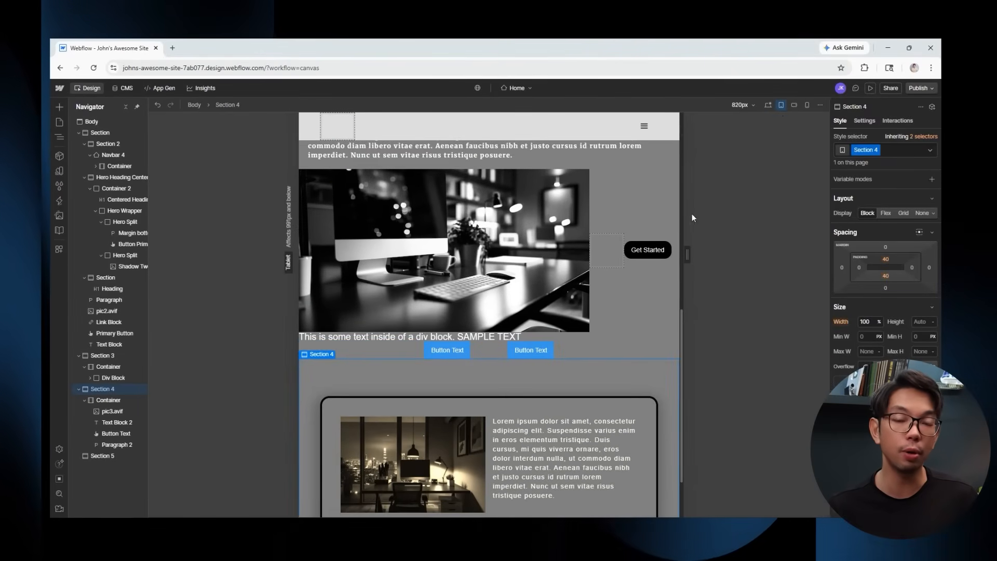
{"action": "left_click", "coordinate": [769, 105]}
{"action": "left_click", "coordinate": [780, 105]}
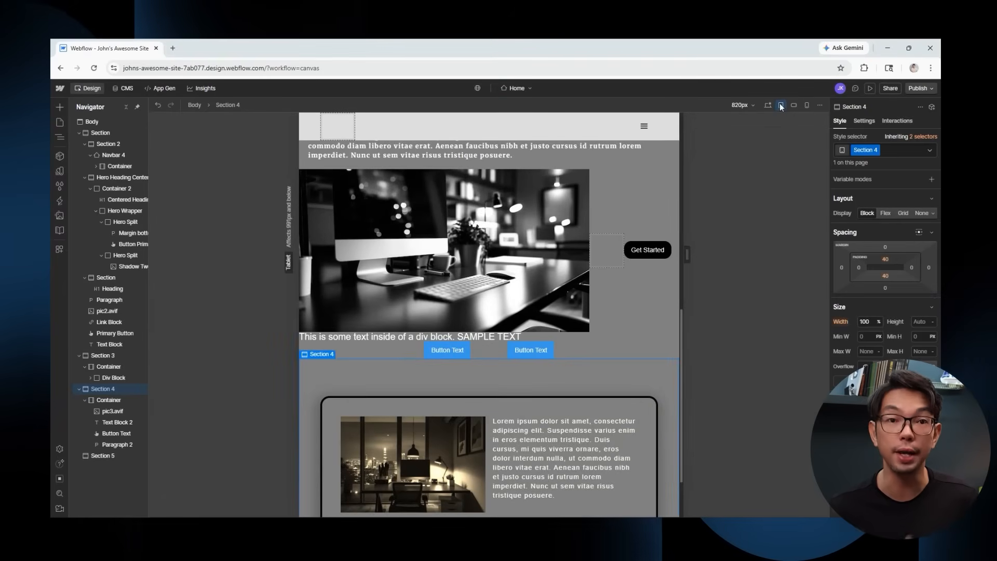
{"action": "left_click", "coordinate": [793, 104]}
{"action": "left_click", "coordinate": [768, 105]}
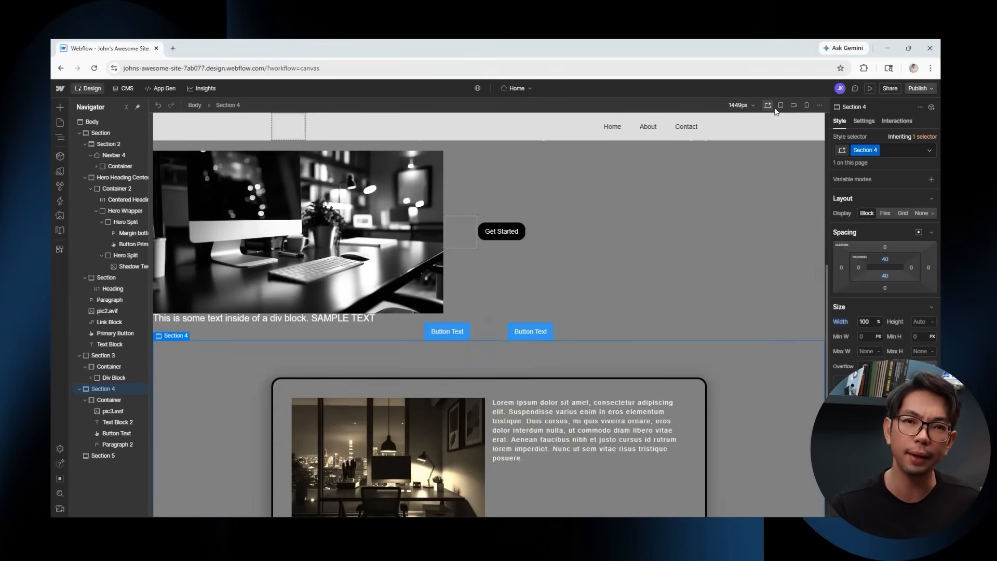
Scroll through the sections at portrait phone, tablet and desktop widths, checking each layout.
{"action": "left_click", "coordinate": [806, 106]}
{"action": "scroll", "coordinate": [535, 294], "scroll_direction": "down", "scroll_amount": 3}
{"action": "scroll", "coordinate": [534, 295], "scroll_direction": "up", "scroll_amount": 10}
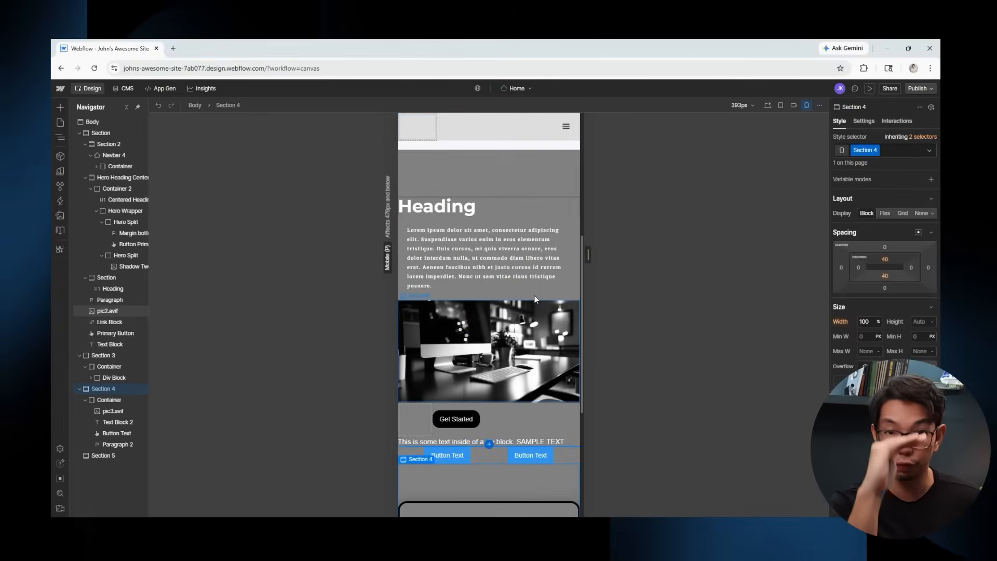
{"action": "scroll", "coordinate": [488, 311], "scroll_direction": "down", "scroll_amount": 6}
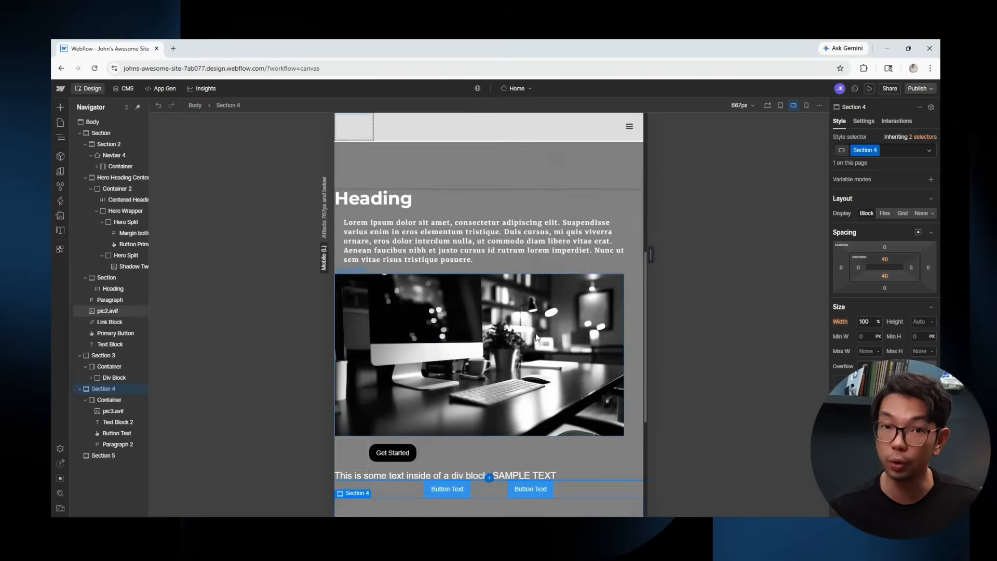
{"action": "left_click", "coordinate": [780, 105]}
{"action": "left_click", "coordinate": [767, 105]}
{"action": "scroll", "coordinate": [652, 287], "scroll_direction": "up", "scroll_amount": 3}
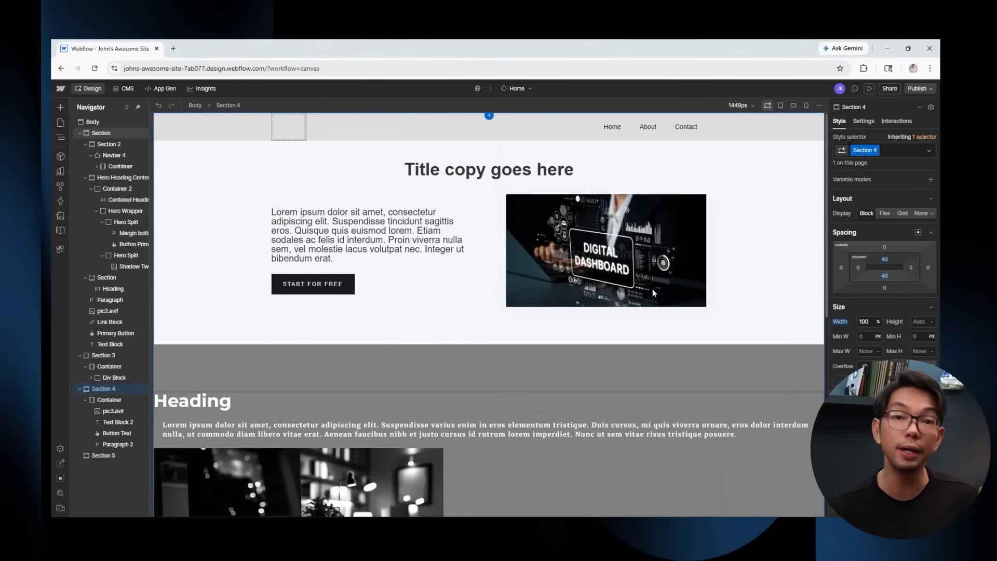
{"action": "scroll", "coordinate": [659, 307], "scroll_direction": "down", "scroll_amount": 2}
{"action": "scroll", "coordinate": [665, 317], "scroll_direction": "down", "scroll_amount": 1}
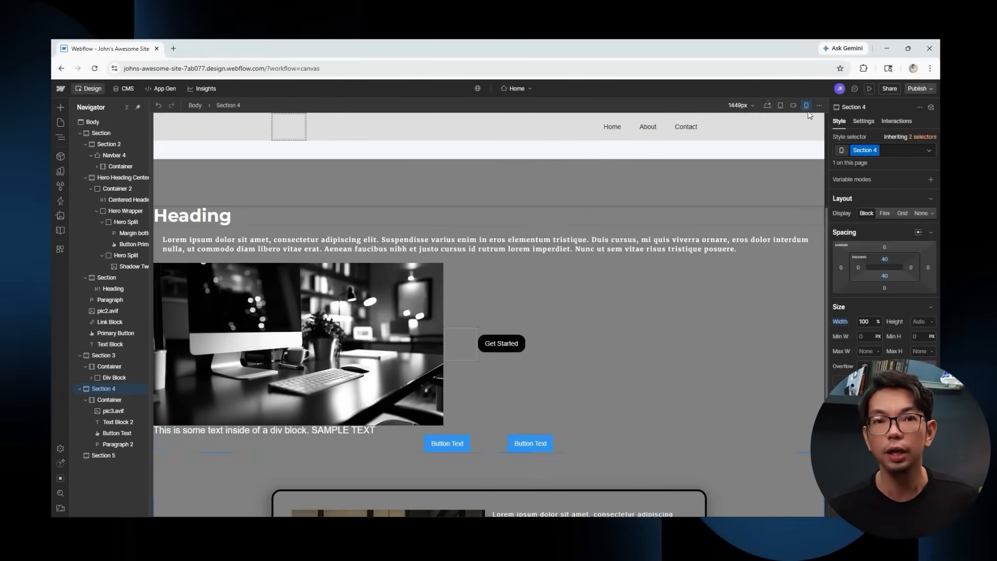
{"action": "left_click", "coordinate": [806, 106]}
{"action": "scroll", "coordinate": [560, 285], "scroll_direction": "down", "scroll_amount": 2}
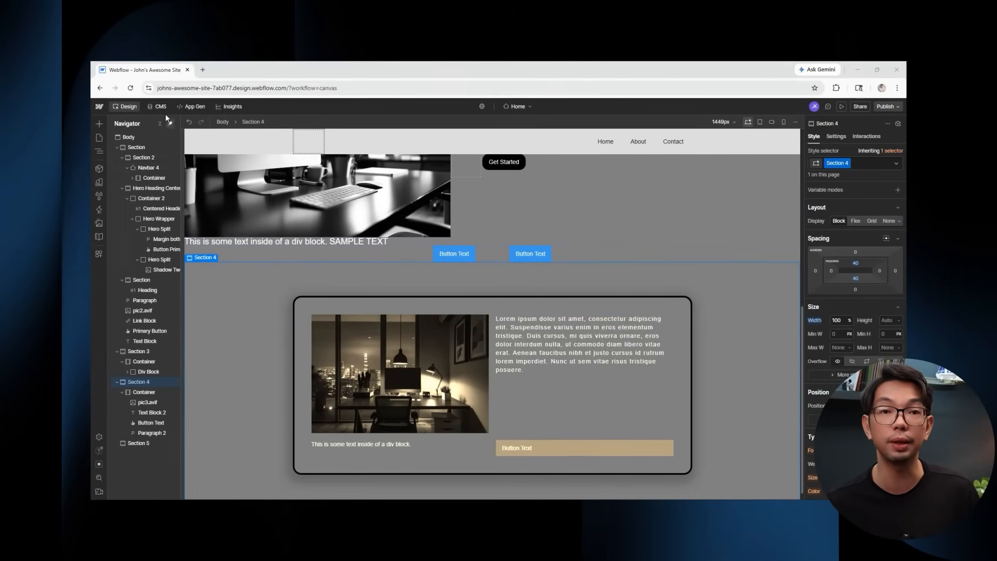
Switch to the CMS workspace and close the CMS tutorial card, leaving the empty collections view.
{"action": "left_click", "coordinate": [161, 106]}
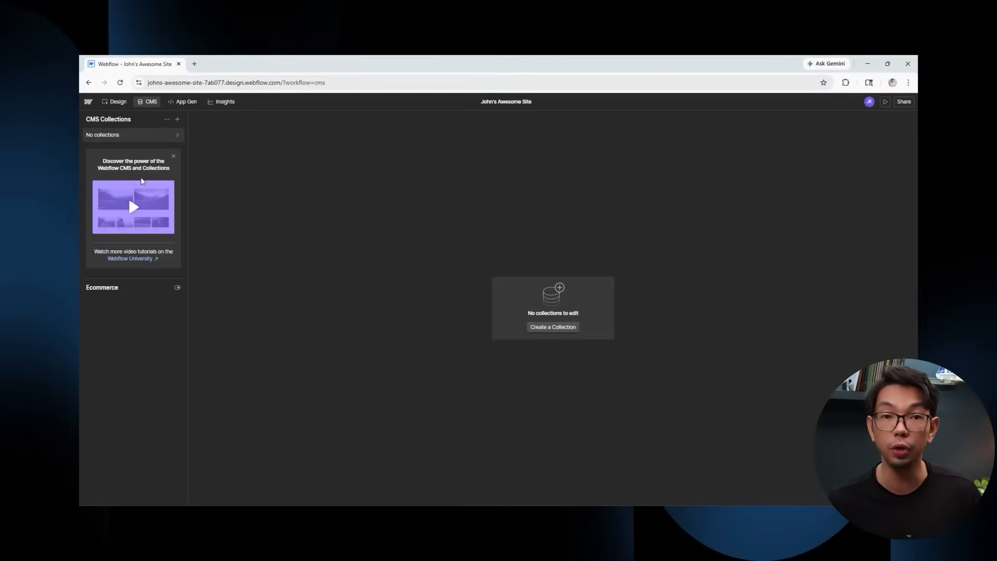
{"action": "left_click", "coordinate": [173, 156]}
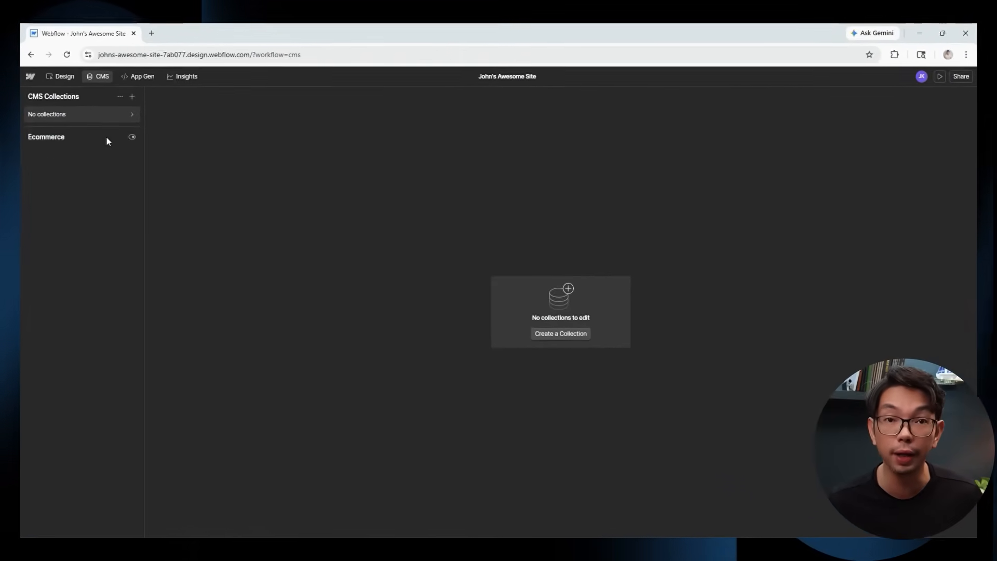
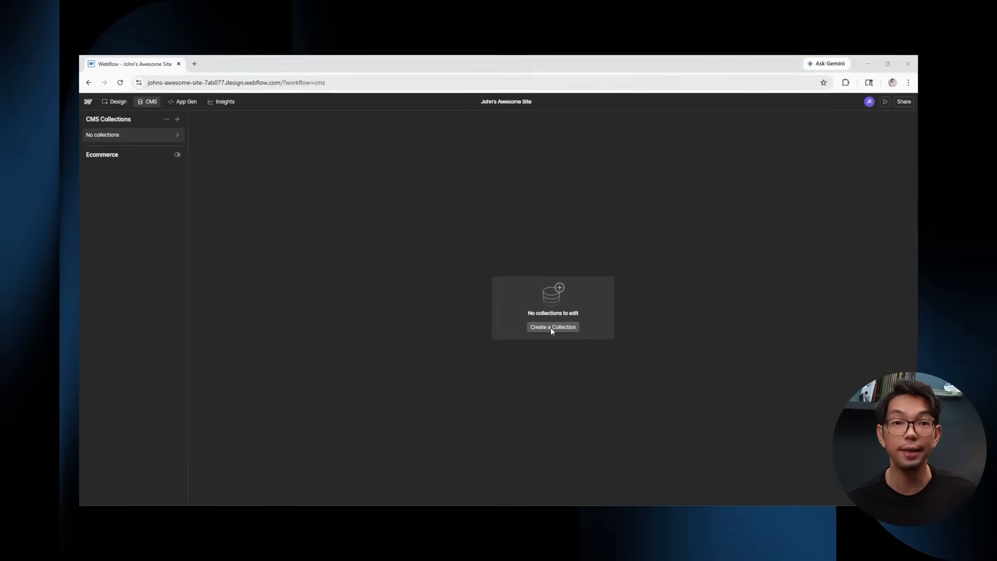
Create a new CMS collection from the Blog Posts template, keeping its ready-made fields.
{"action": "left_click", "coordinate": [551, 326]}
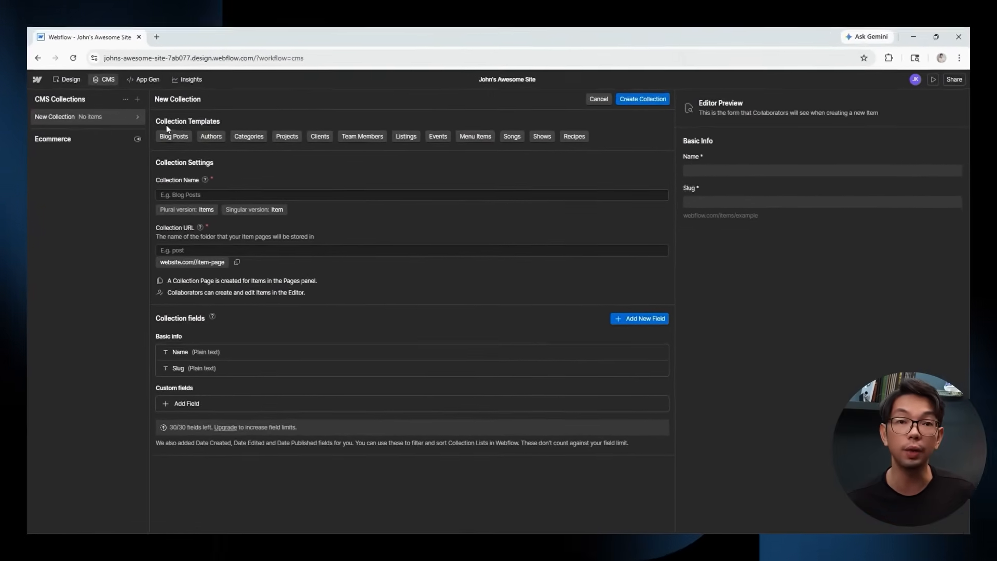
{"action": "left_click", "coordinate": [172, 137]}
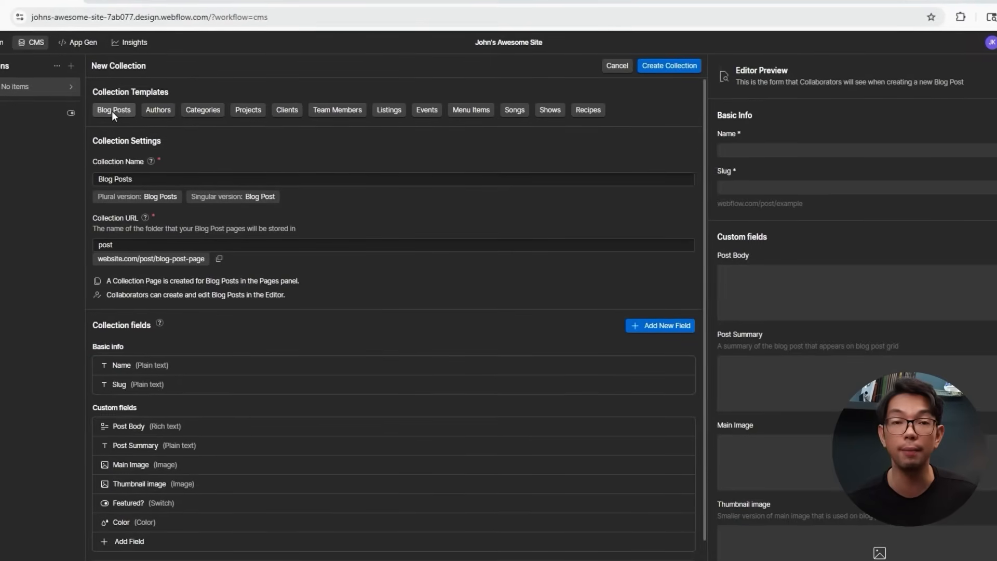
{"action": "left_click", "coordinate": [674, 63]}
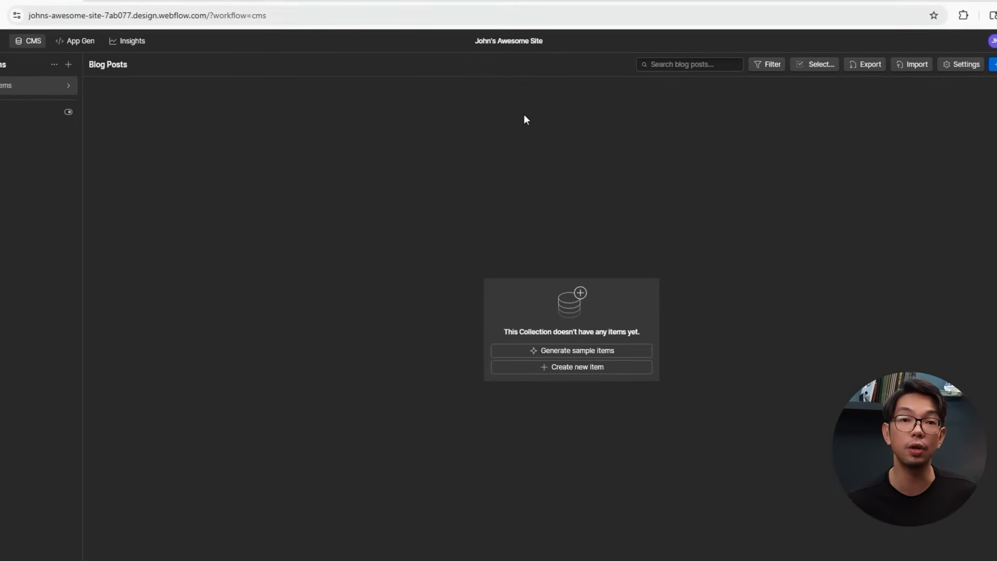
Generate 20 sample items in the Blog Posts collection.
{"action": "left_click", "coordinate": [570, 349]}
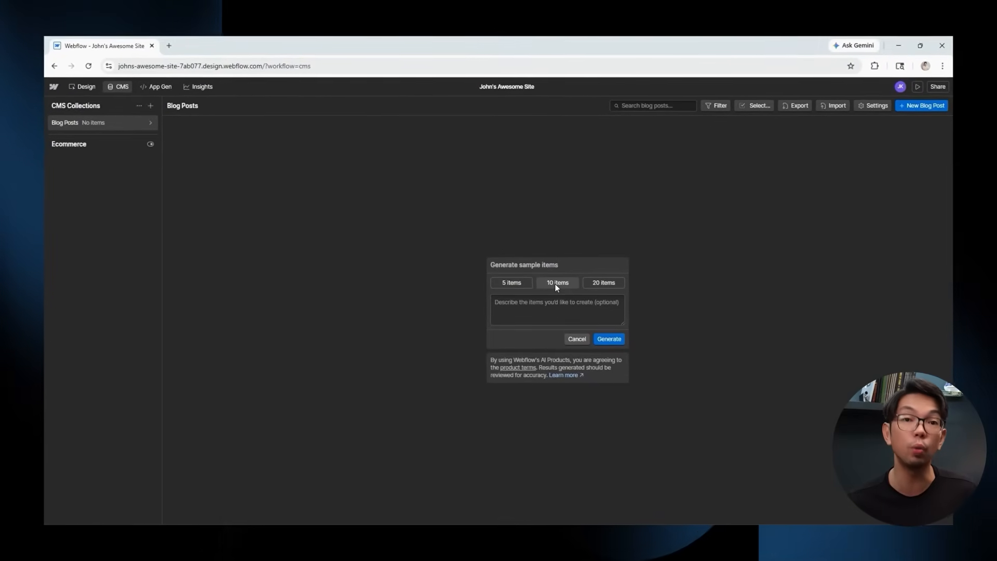
{"action": "left_click", "coordinate": [595, 283]}
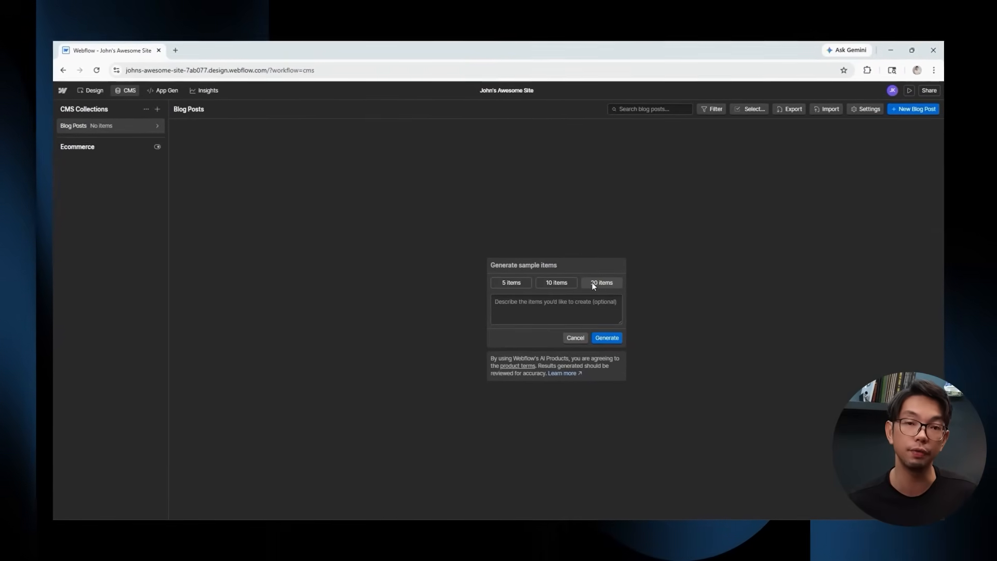
{"action": "left_click", "coordinate": [603, 339]}
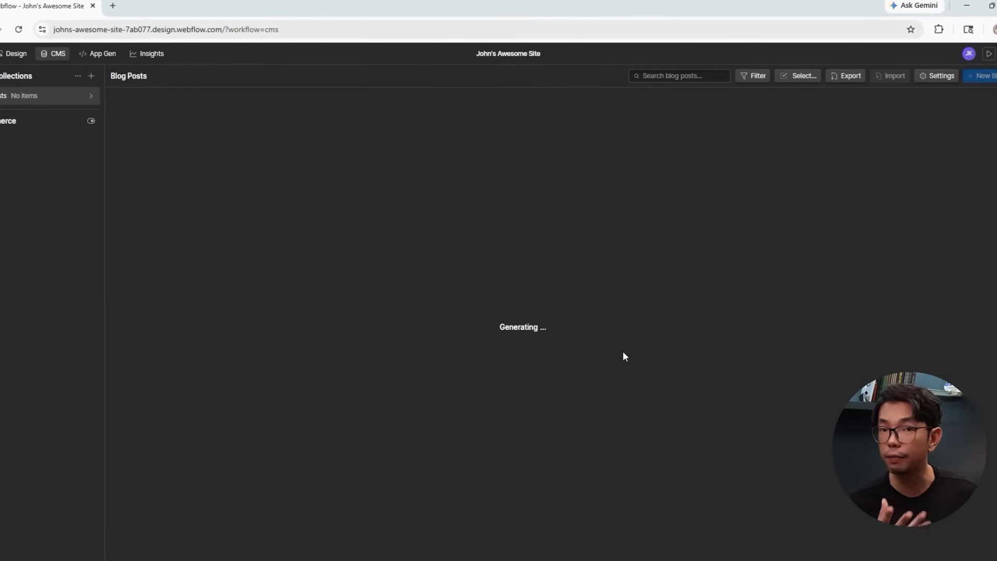
Browse several generated posts, including Essential CMS Security Tips, then return to the full list.
{"action": "left_click", "coordinate": [214, 114]}
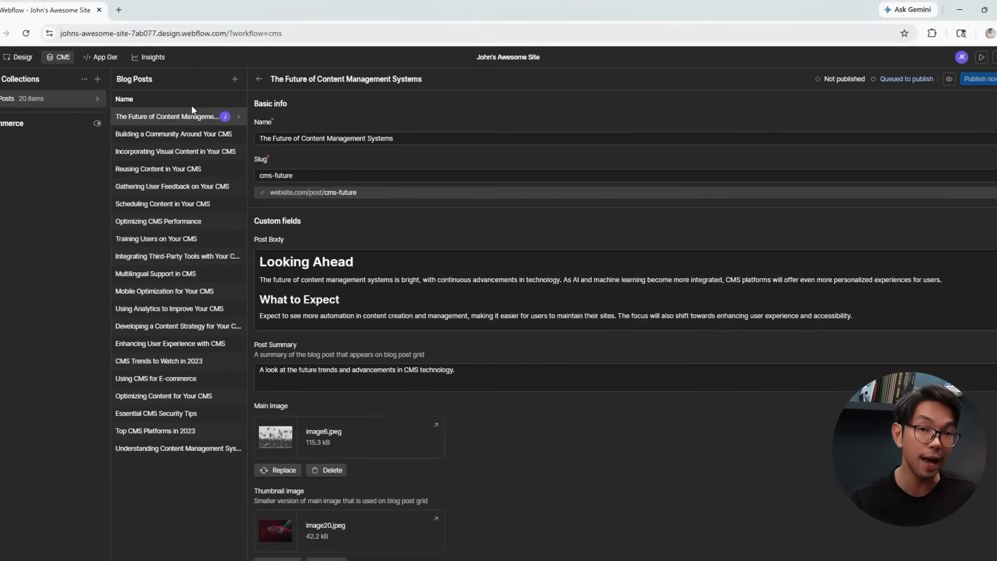
{"action": "left_click", "coordinate": [166, 134]}
{"action": "left_click", "coordinate": [158, 169]}
{"action": "left_click", "coordinate": [163, 203]}
{"action": "left_click", "coordinate": [186, 290]}
{"action": "left_click", "coordinate": [179, 371]}
{"action": "left_click", "coordinate": [181, 404]}
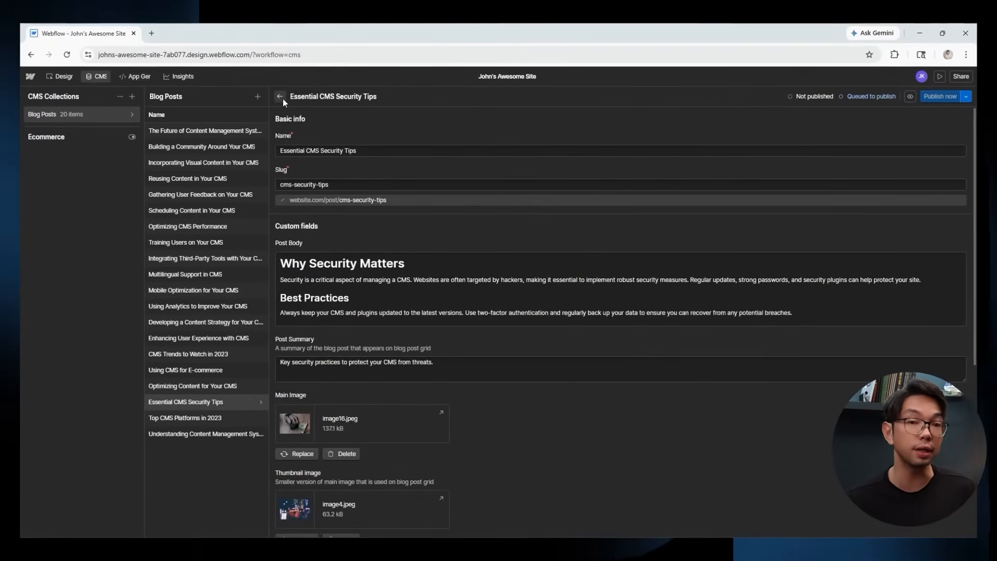
{"action": "left_click", "coordinate": [281, 98]}
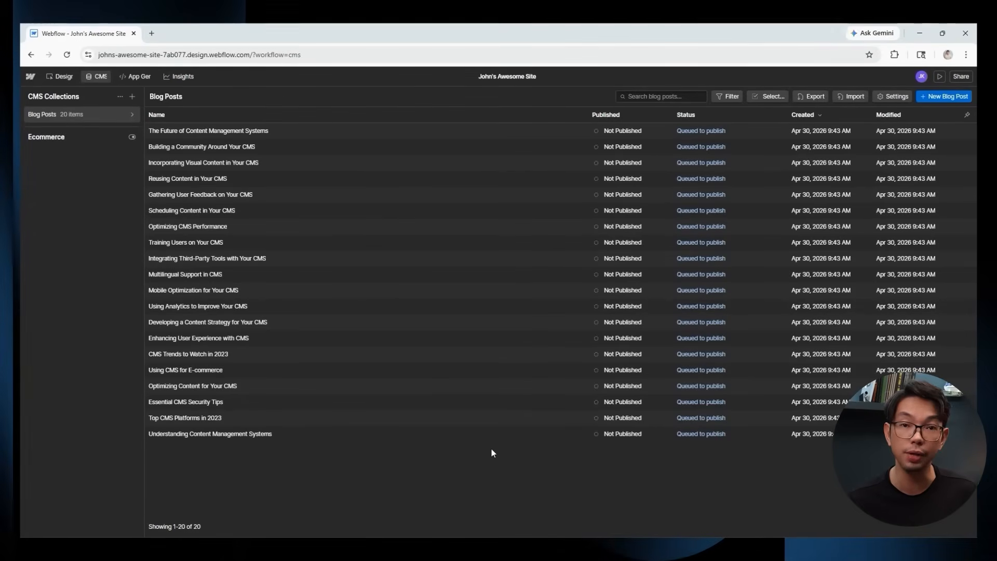
Inspect the Name, Post Body, Post Summary, Main and Thumbnail image fields, then browse field types without adding one.
{"action": "left_click", "coordinate": [129, 114]}
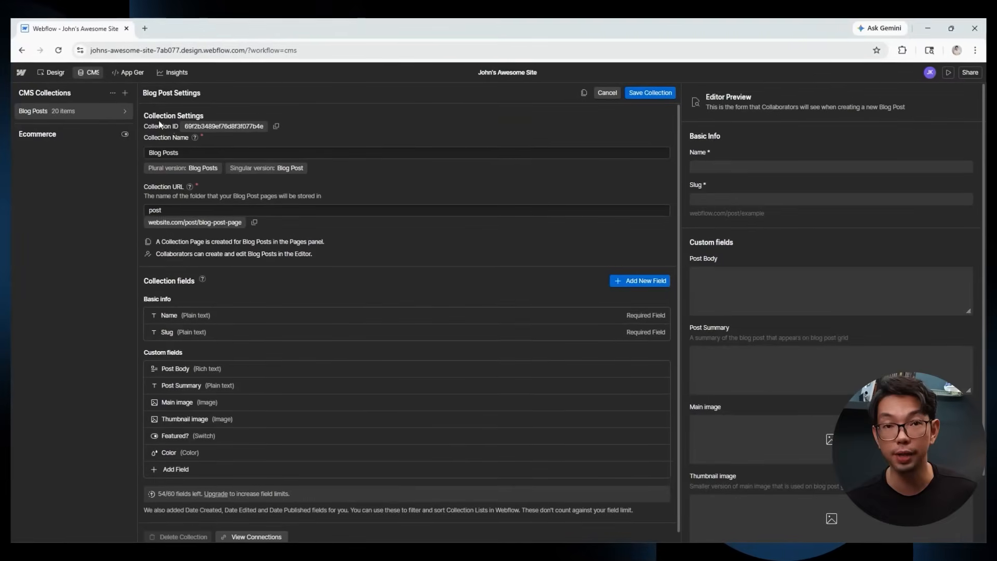
{"action": "scroll", "coordinate": [389, 189], "scroll_direction": "down", "scroll_amount": 1}
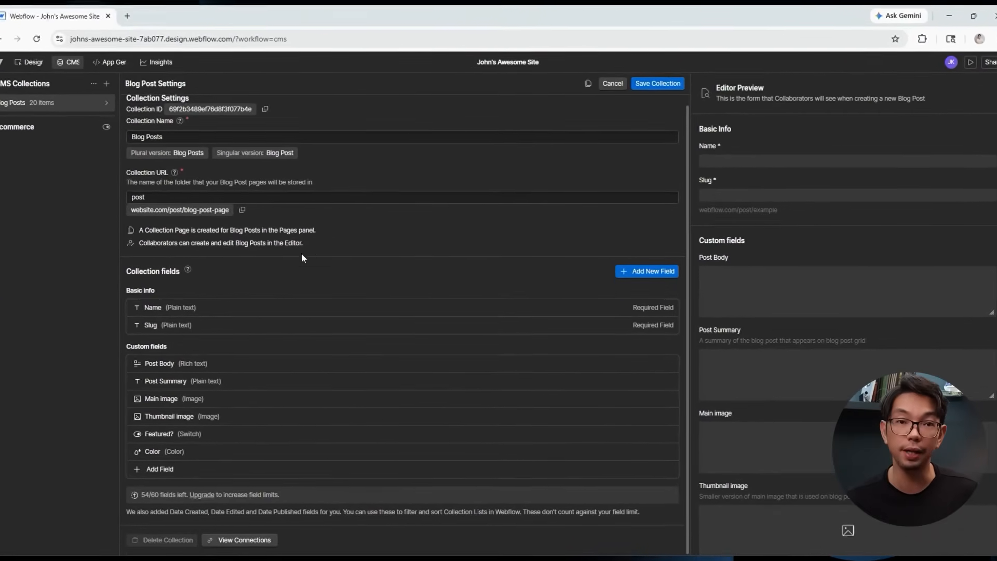
{"action": "left_click", "coordinate": [172, 307]}
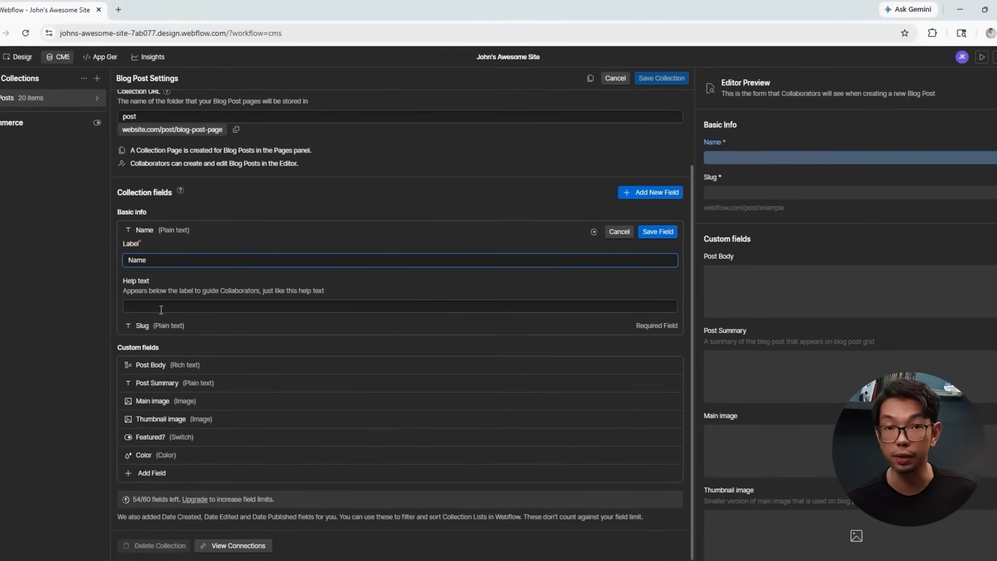
{"action": "left_click", "coordinate": [201, 363]}
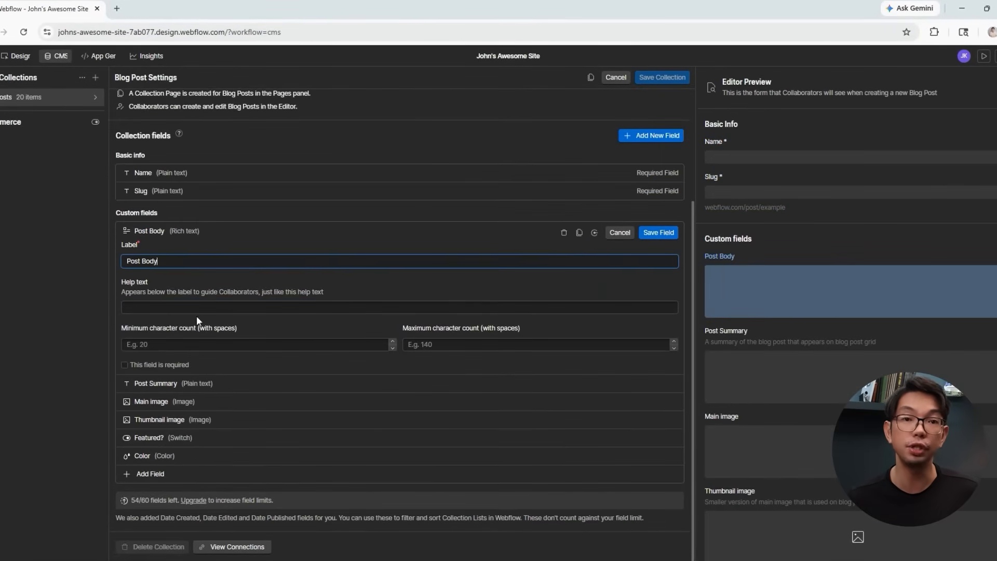
{"action": "left_click", "coordinate": [184, 382]}
{"action": "left_click", "coordinate": [176, 403]}
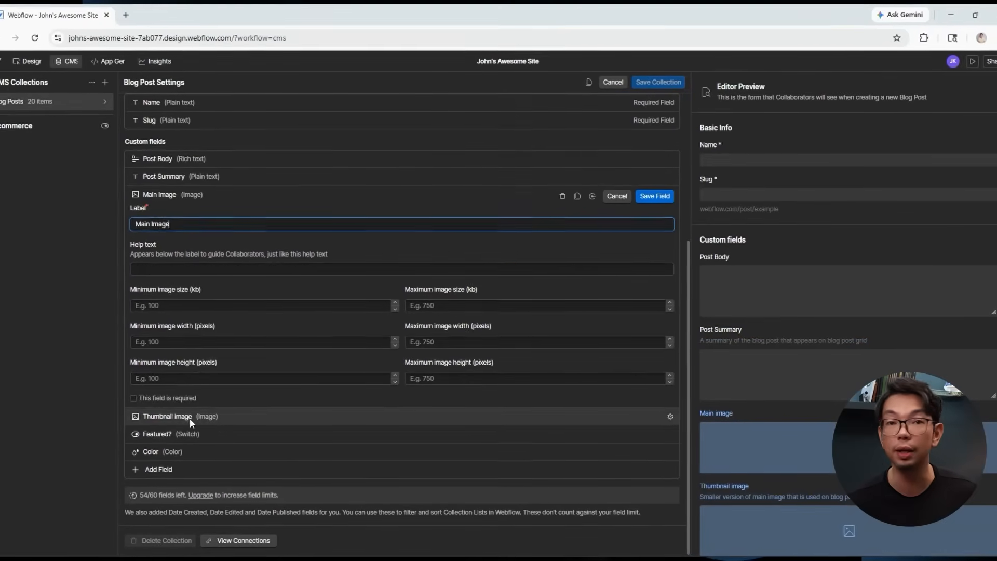
{"action": "left_click", "coordinate": [189, 419]}
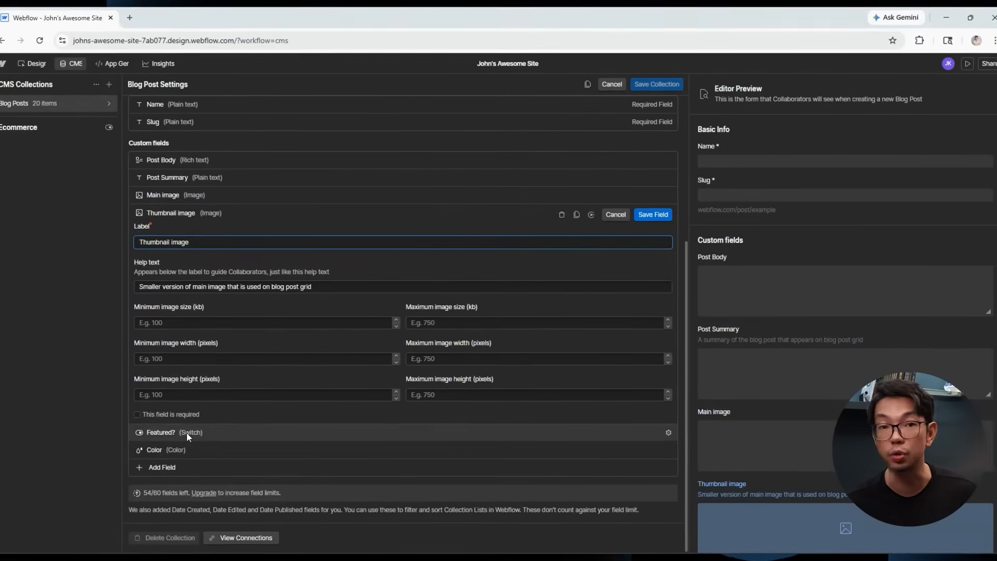
{"action": "left_click", "coordinate": [182, 462]}
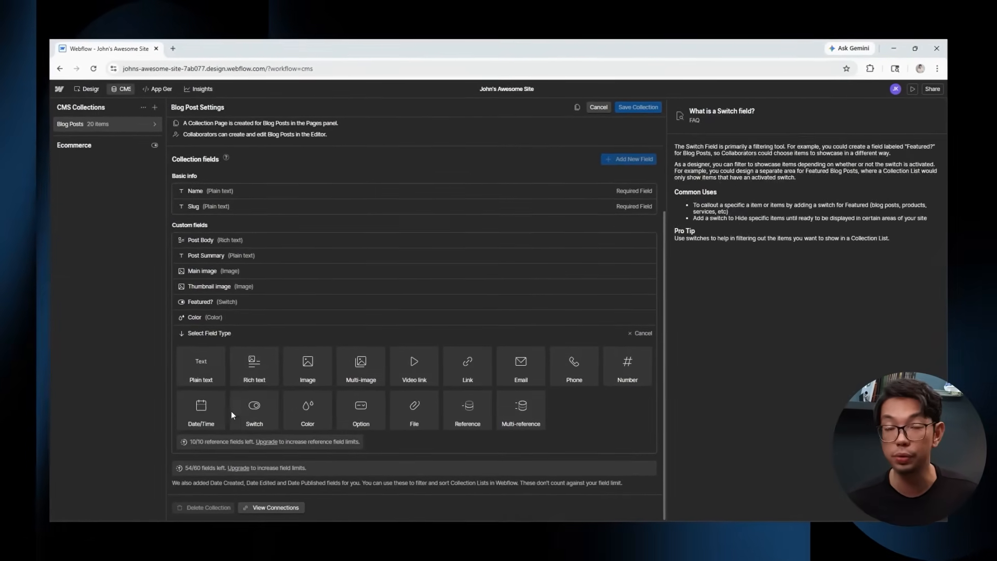
{"action": "left_click", "coordinate": [637, 333]}
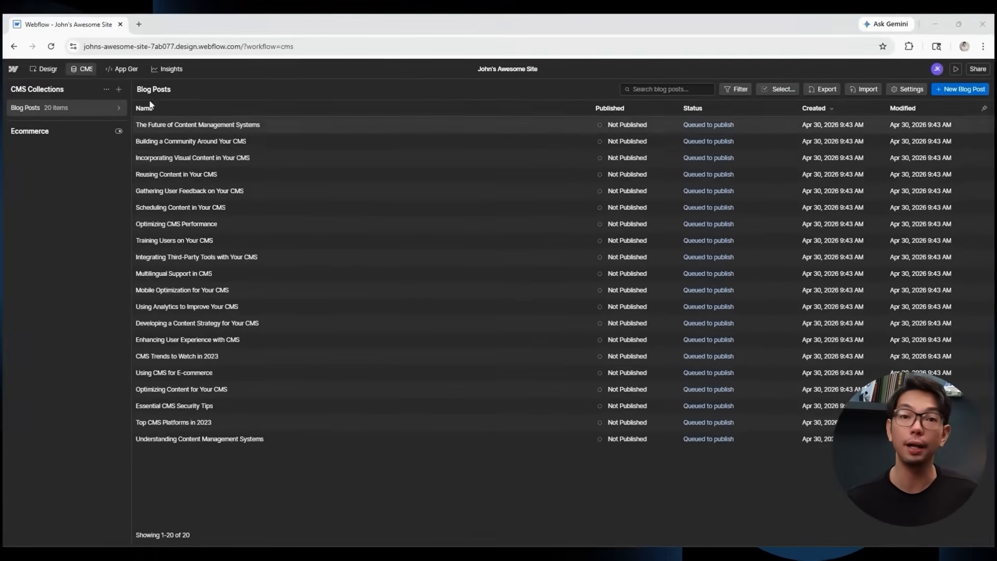
Add a new blank page named 'Blog Posts' from the Pages panel in the Designer.
{"action": "left_click", "coordinate": [96, 89]}
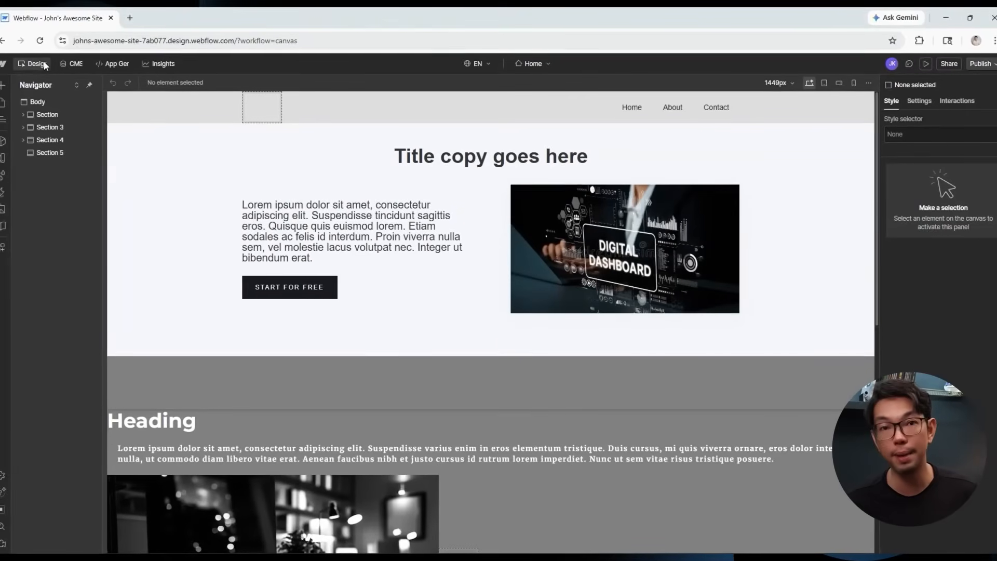
{"action": "left_click", "coordinate": [6, 103]}
{"action": "left_click", "coordinate": [126, 82]}
{"action": "left_click", "coordinate": [141, 95]}
{"action": "type", "text": "Blog Posts"}
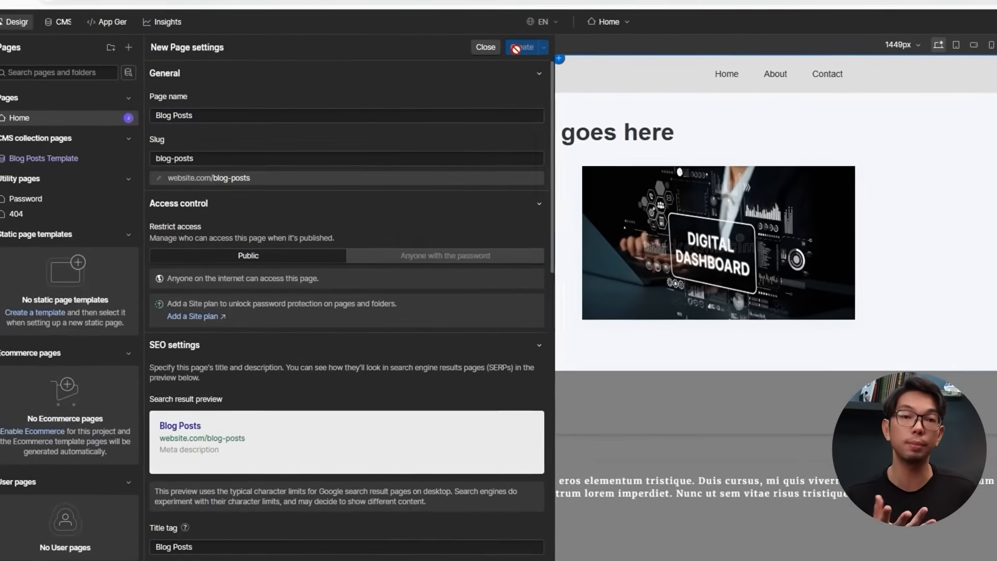
{"action": "left_click", "coordinate": [516, 48]}
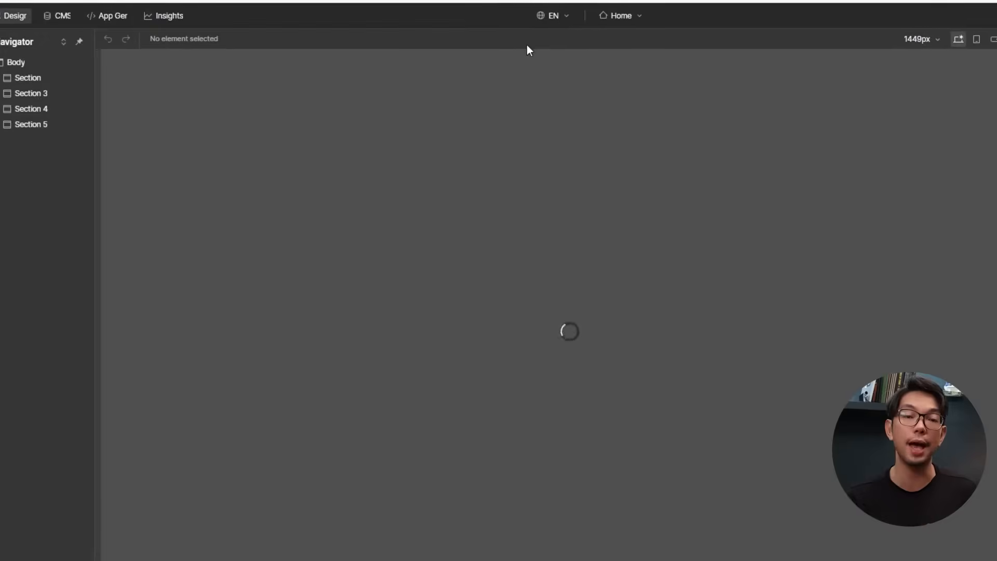
Add a section, a container inside it, and a collection list inside the container.
{"action": "key", "text": "a"}
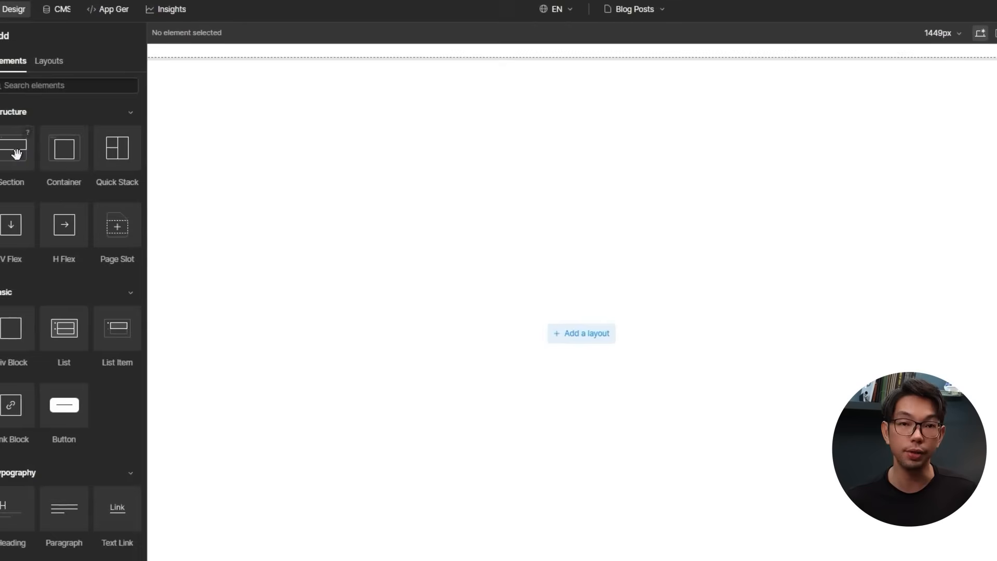
{"action": "left_click_drag", "start_coordinate": [17, 154], "coordinate": [376, 181]}
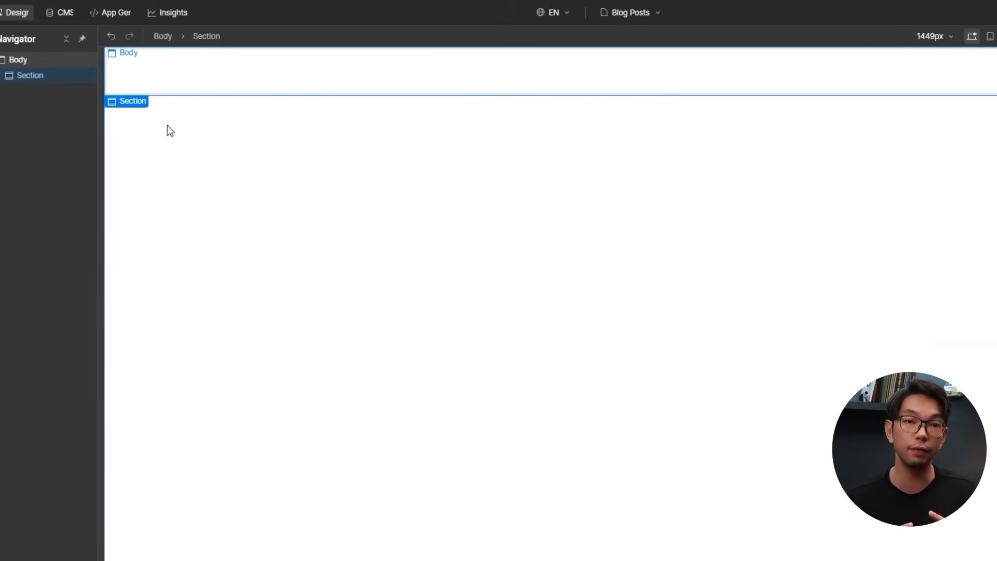
{"action": "key", "text": "a"}
{"action": "left_click_drag", "start_coordinate": [78, 165], "coordinate": [433, 83]}
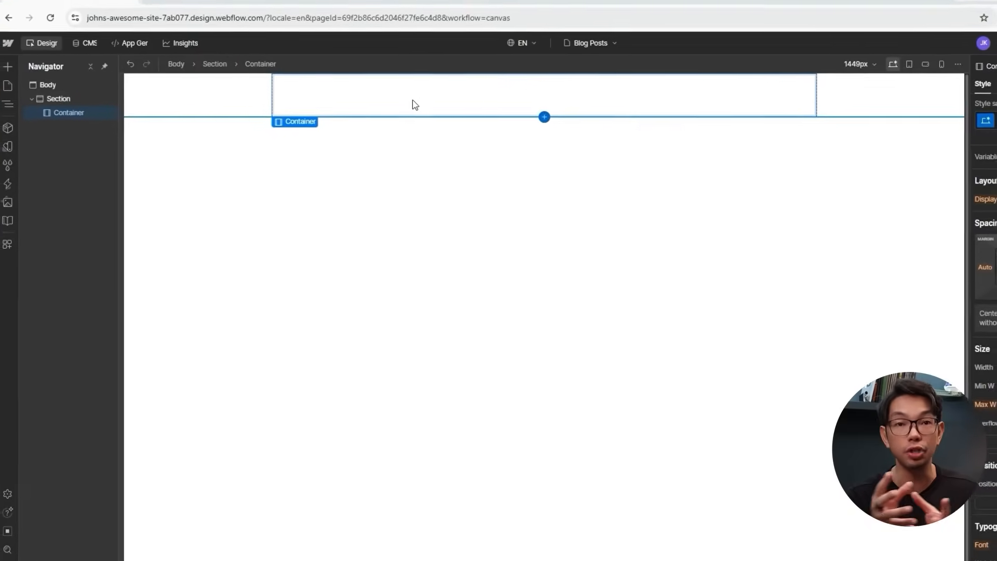
{"action": "left_click", "coordinate": [7, 66]}
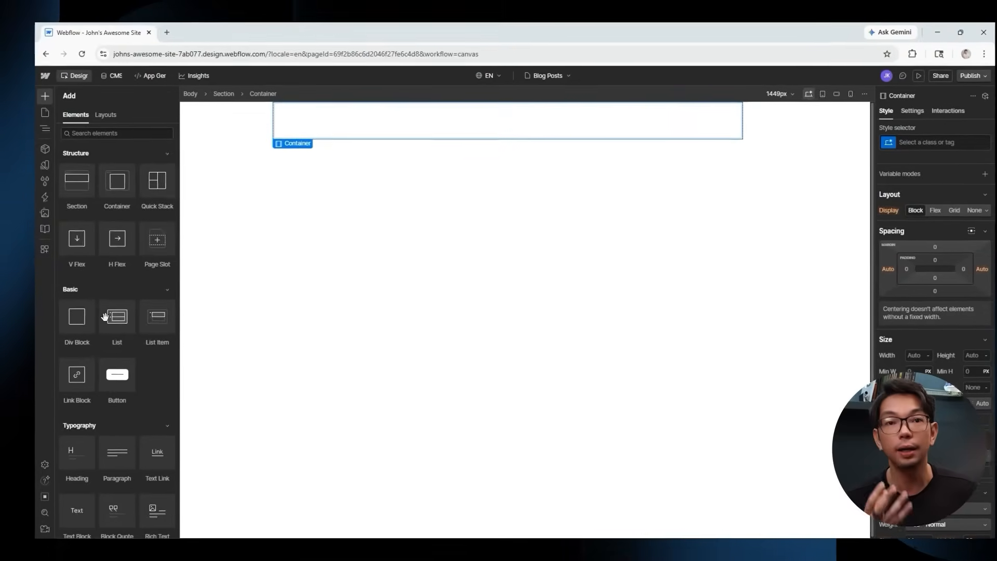
{"action": "scroll", "coordinate": [120, 379], "scroll_direction": "down", "scroll_amount": 5}
{"action": "left_click_drag", "start_coordinate": [88, 383], "coordinate": [468, 130]}
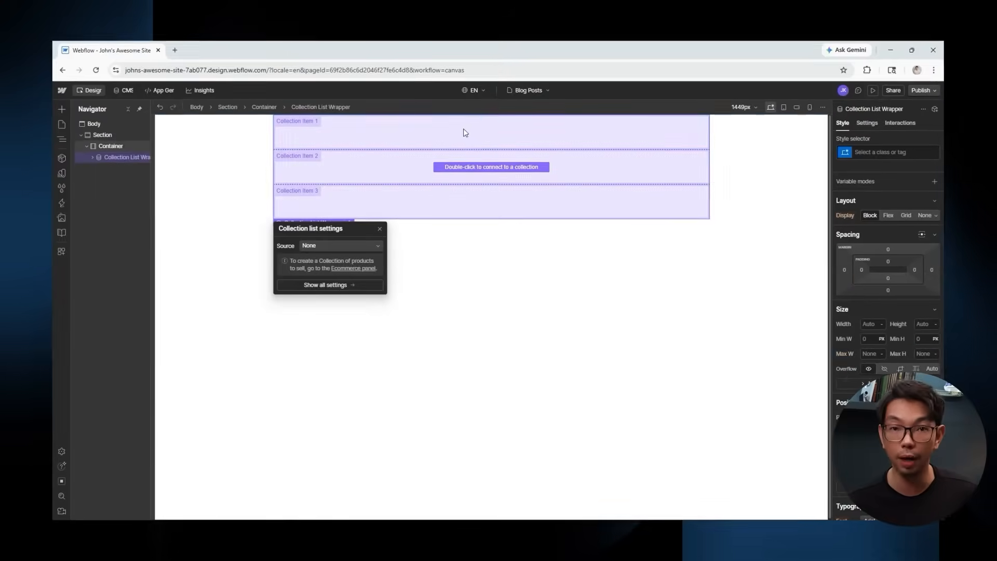
Set the collection list to 100% width, connect it to Blog Posts, and use three columns.
{"action": "left_click", "coordinate": [876, 323]}
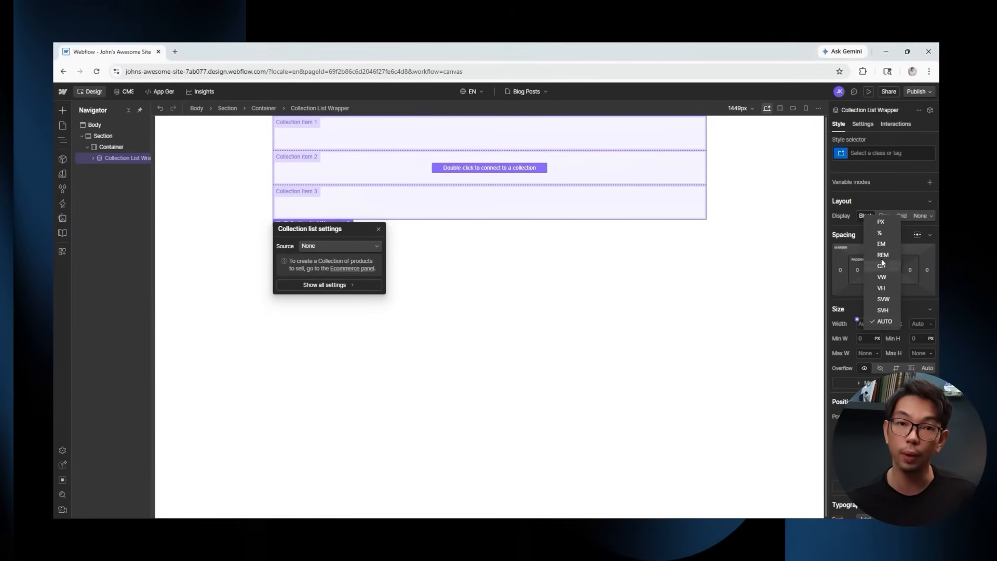
{"action": "left_click", "coordinate": [880, 258]}
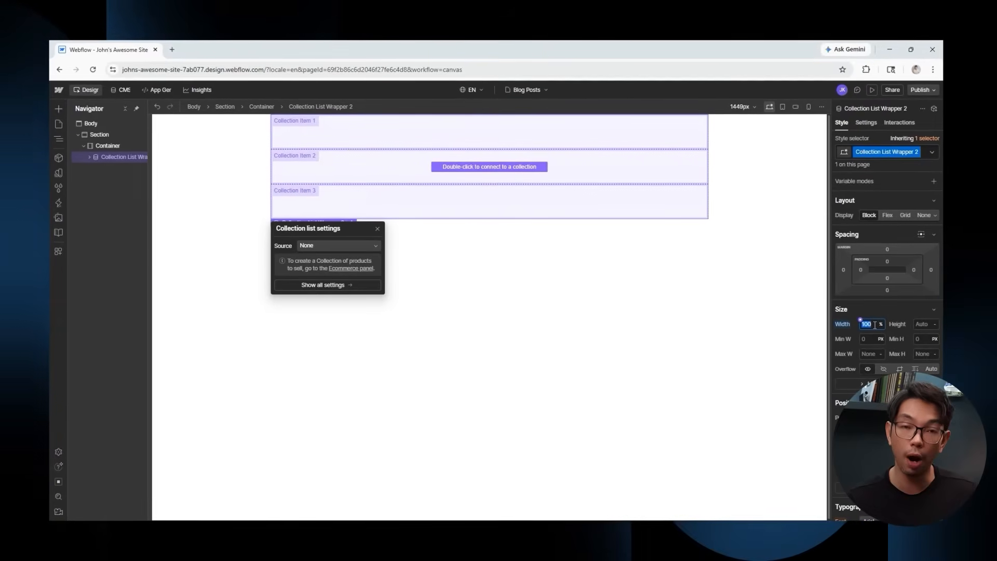
{"action": "left_click", "coordinate": [492, 167]}
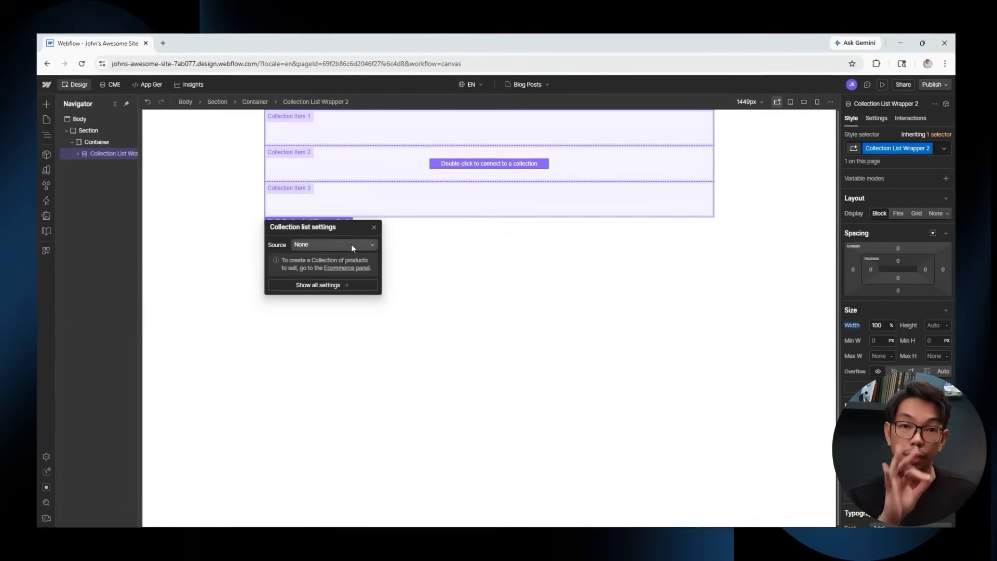
{"action": "left_click", "coordinate": [336, 245]}
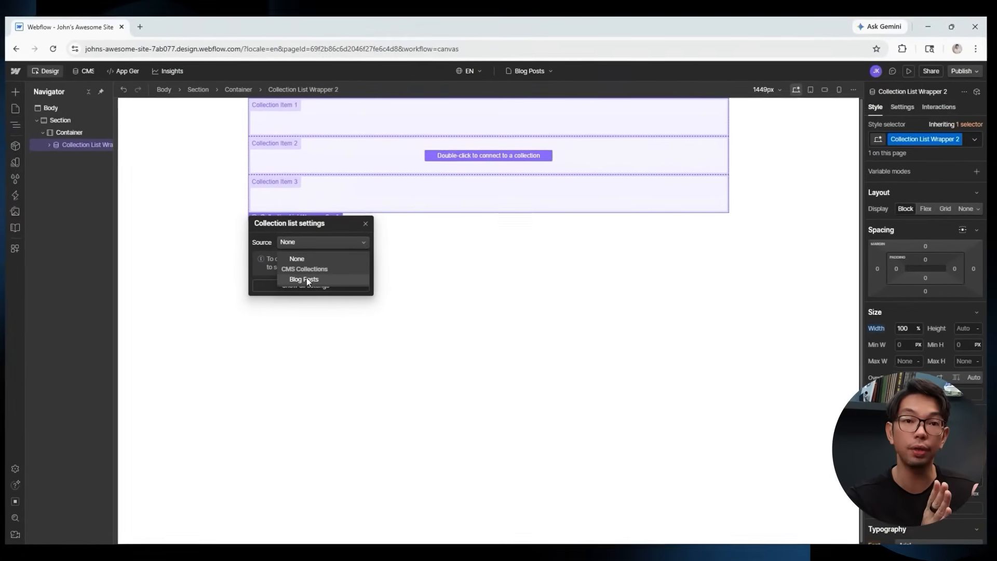
{"action": "left_click", "coordinate": [306, 279]}
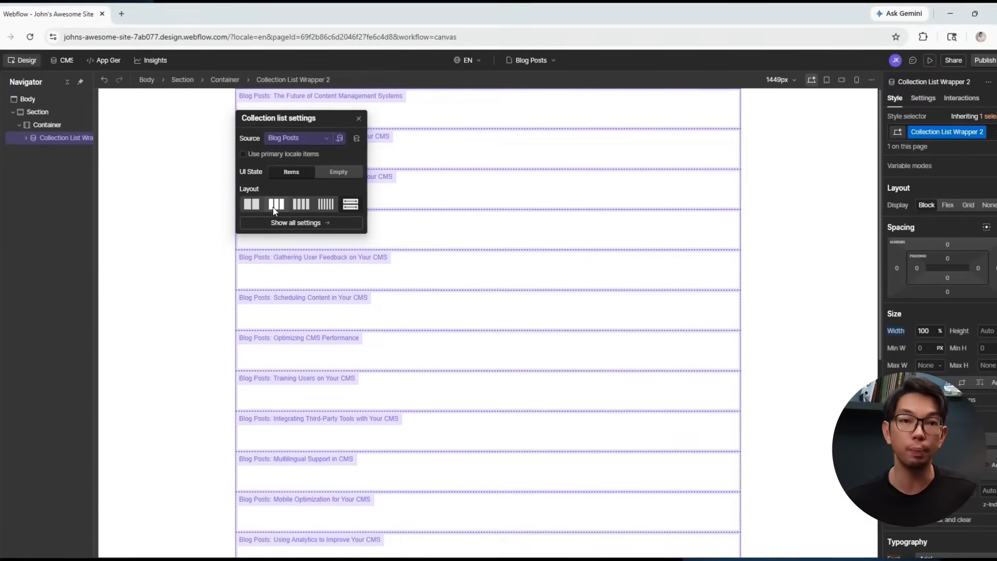
{"action": "left_click", "coordinate": [274, 203]}
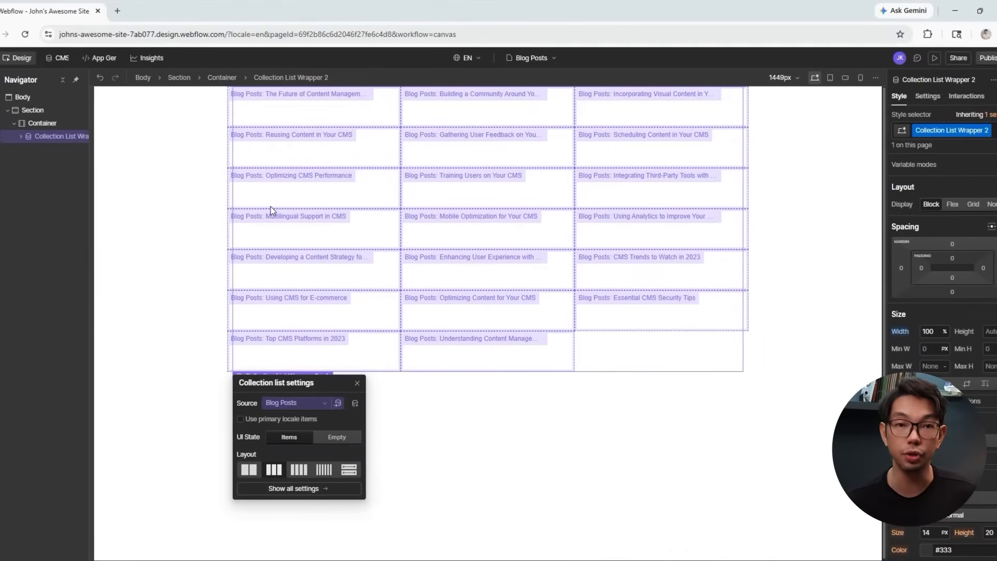
Paginate the collection list to show 6 items per page.
{"action": "left_click", "coordinate": [304, 545]}
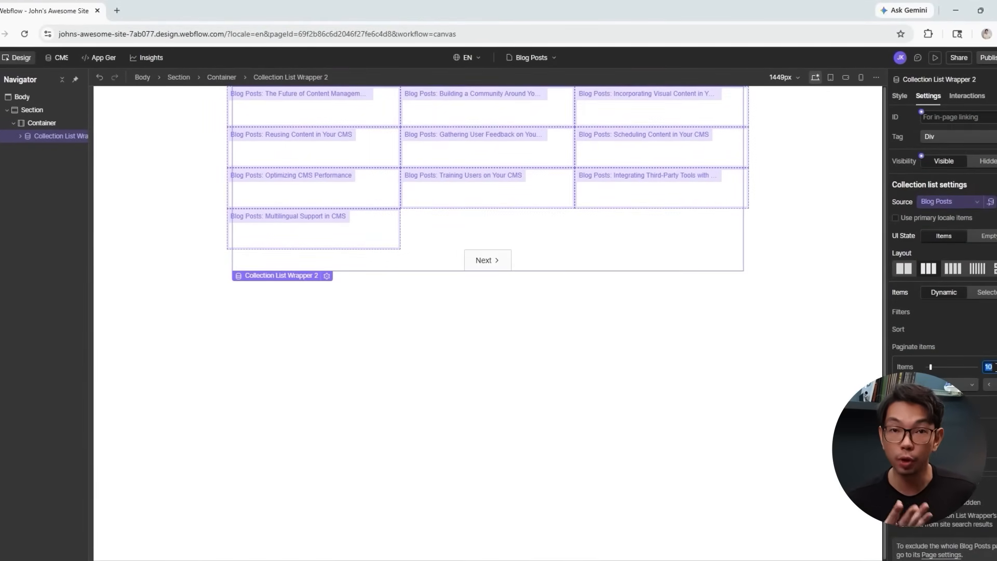
{"action": "key", "text": "Return"}
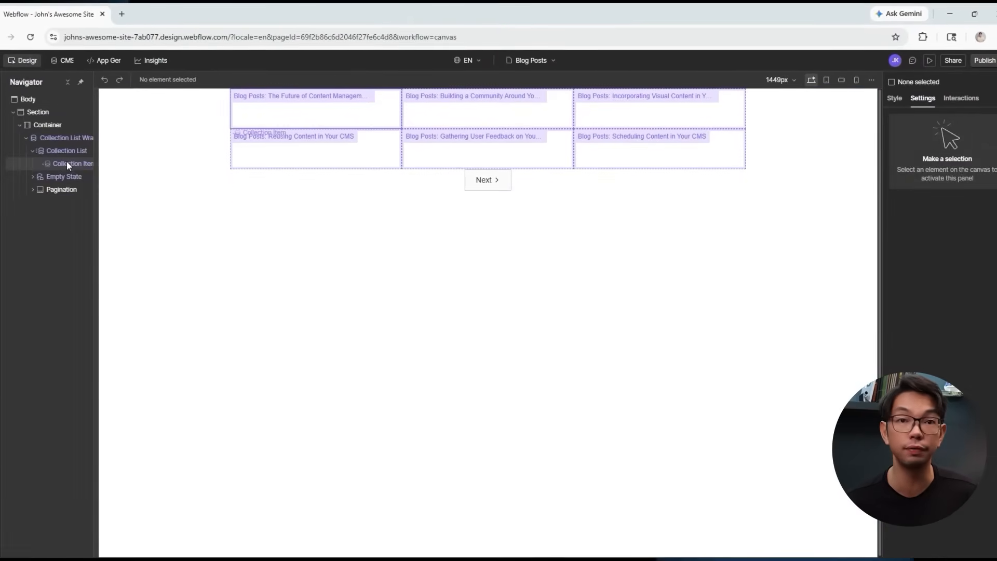
{"action": "left_click", "coordinate": [66, 162]}
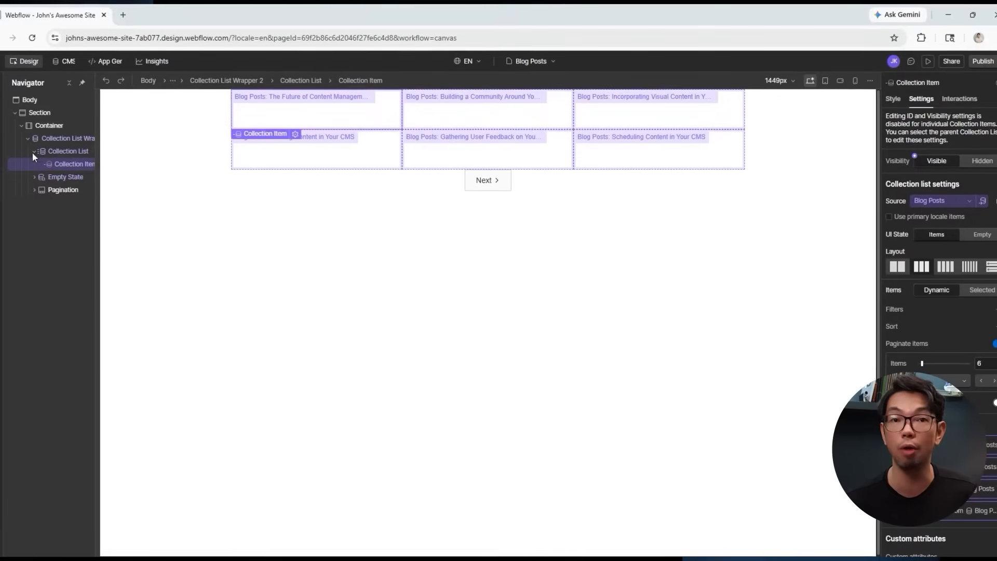
Add an Image element to the collection item, bound to each post's Main Image.
{"action": "left_click", "coordinate": [2, 85]}
{"action": "scroll", "coordinate": [52, 322], "scroll_direction": "down", "scroll_amount": 5}
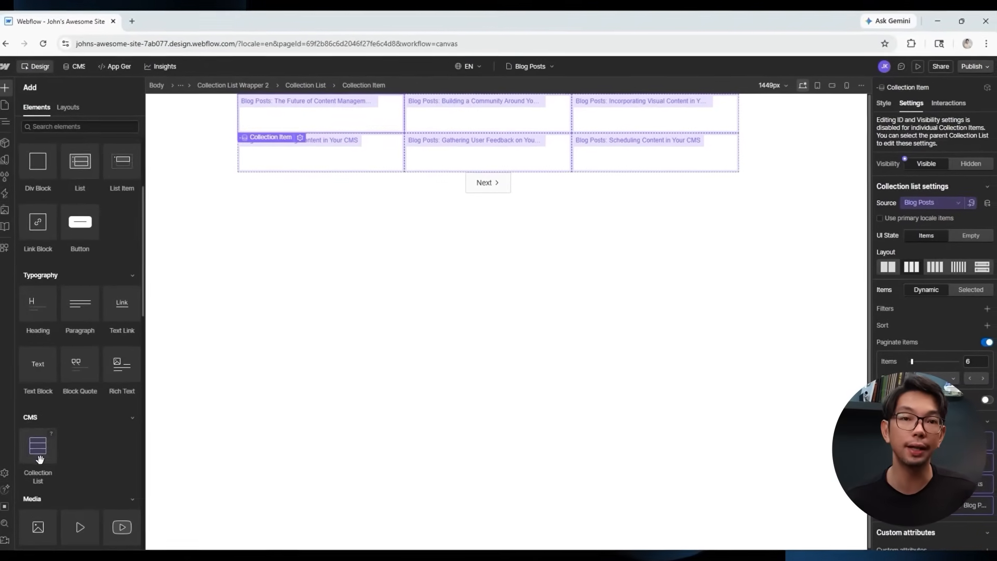
{"action": "left_click_drag", "start_coordinate": [40, 416], "coordinate": [314, 121]}
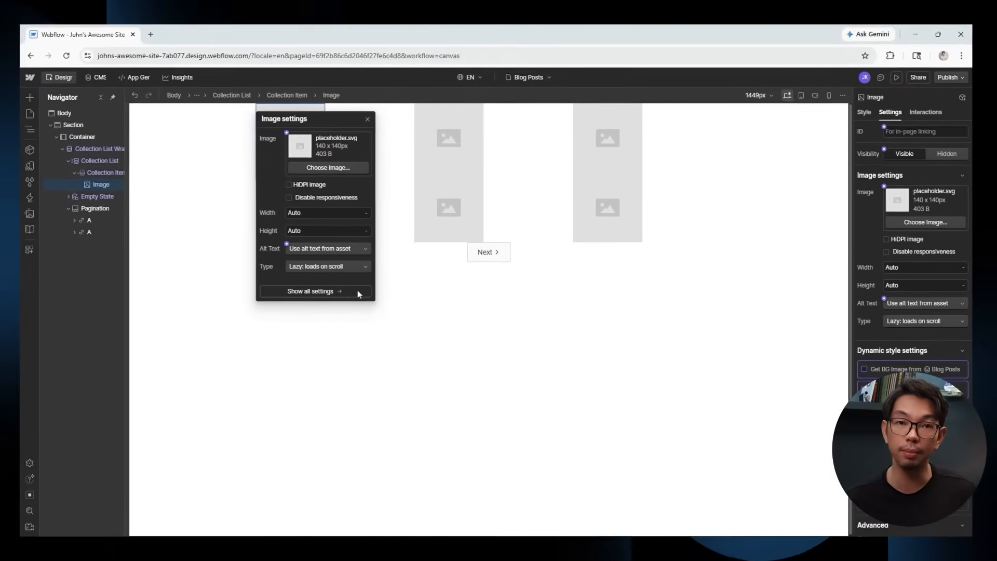
{"action": "left_click", "coordinate": [876, 188]}
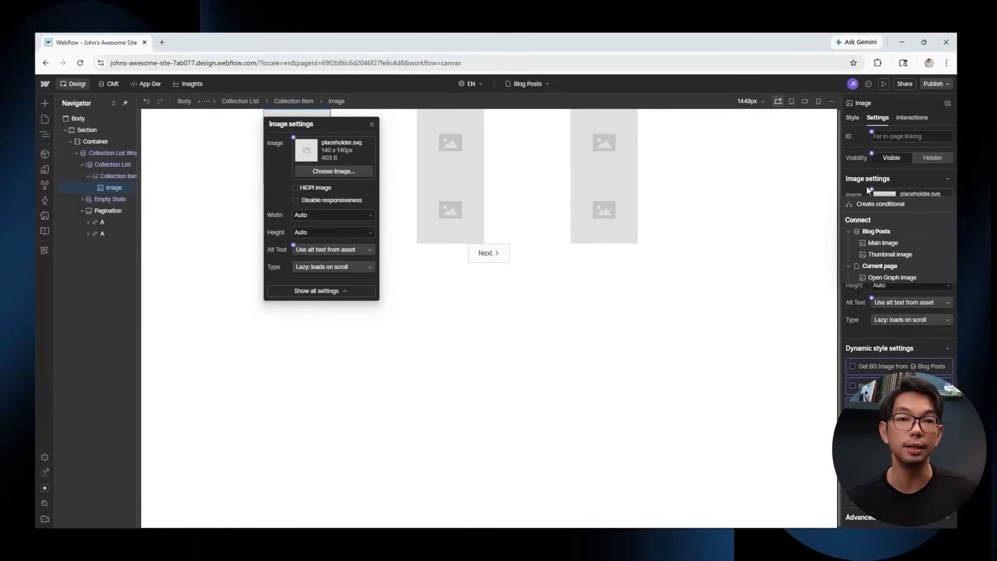
{"action": "left_click", "coordinate": [881, 242]}
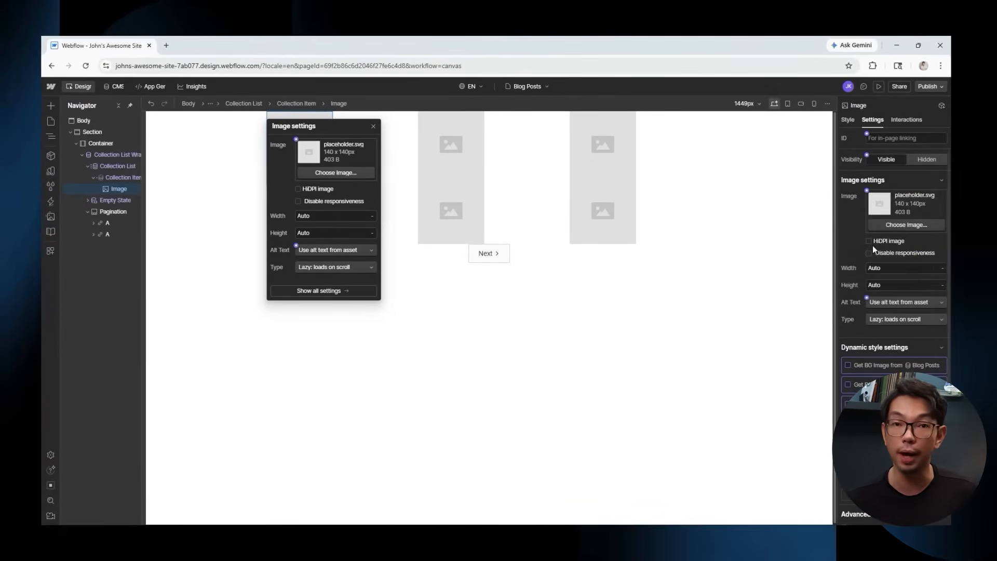
Set the image width to 100% in the Style panel's Size settings.
{"action": "left_click", "coordinate": [844, 121]}
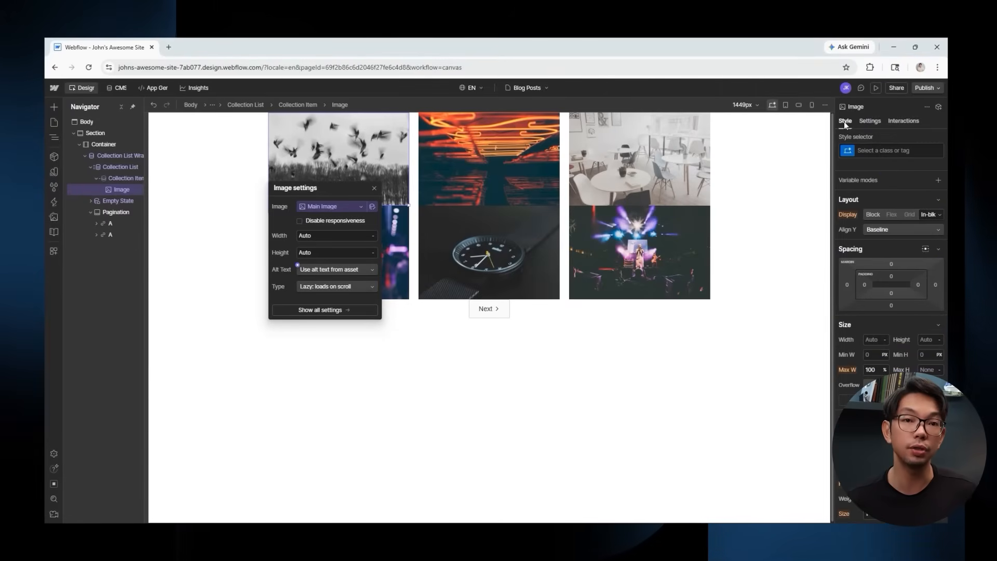
{"action": "left_click", "coordinate": [886, 341]}
{"action": "left_click", "coordinate": [884, 246]}
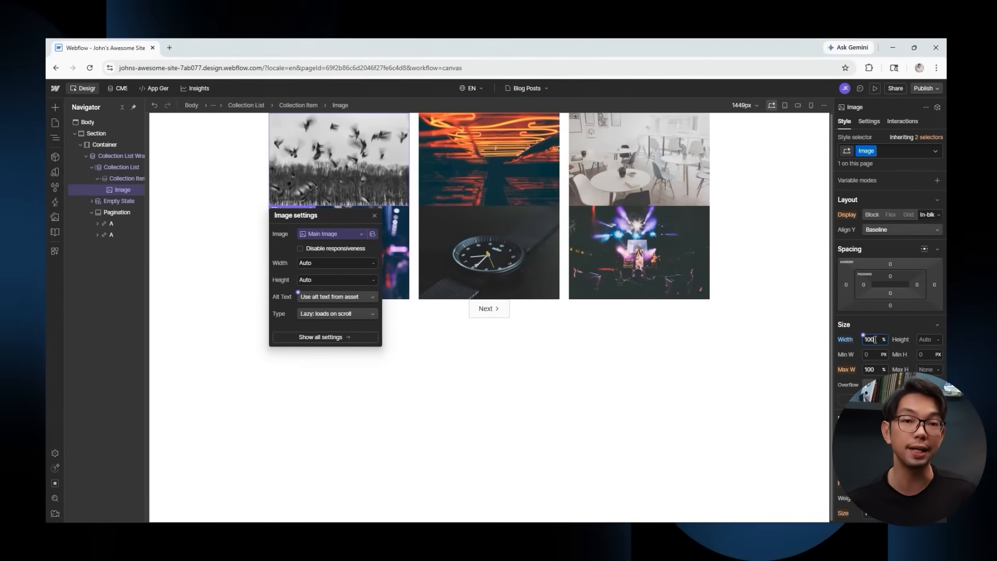
{"action": "left_click", "coordinate": [874, 324]}
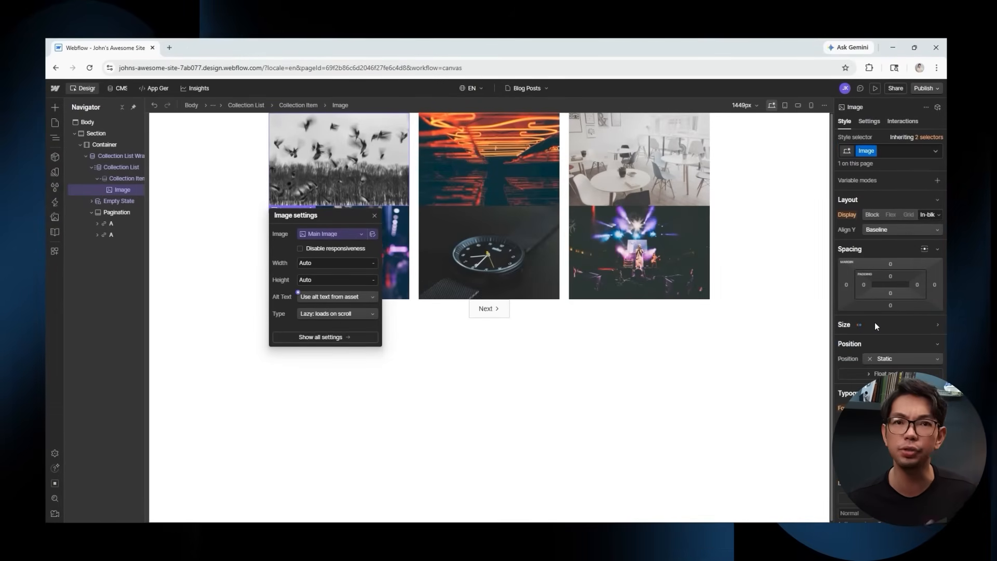
{"action": "left_click", "coordinate": [874, 323]}
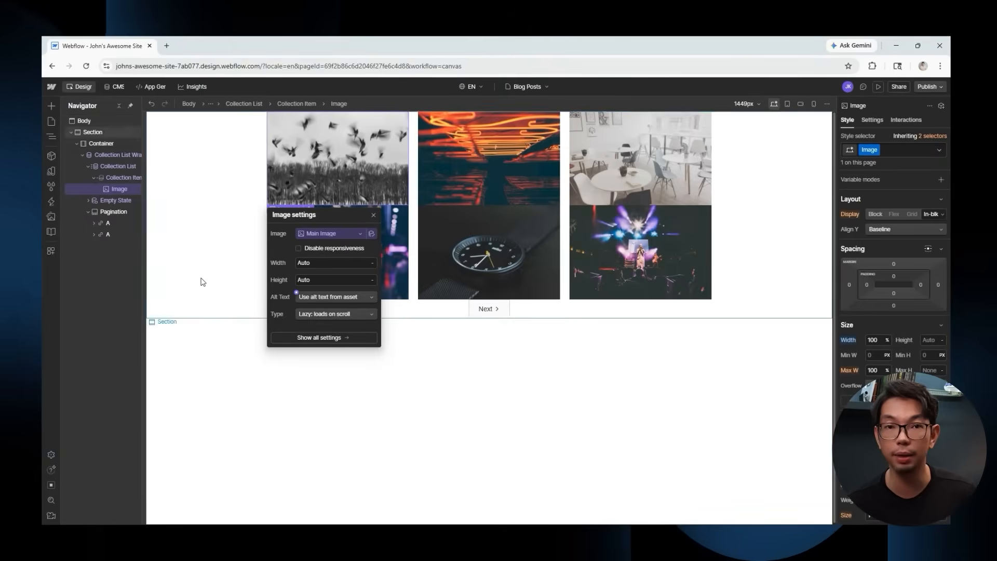
Add an H3 heading under each card's image with its text bound to the post's Name field.
{"action": "left_click", "coordinate": [112, 179]}
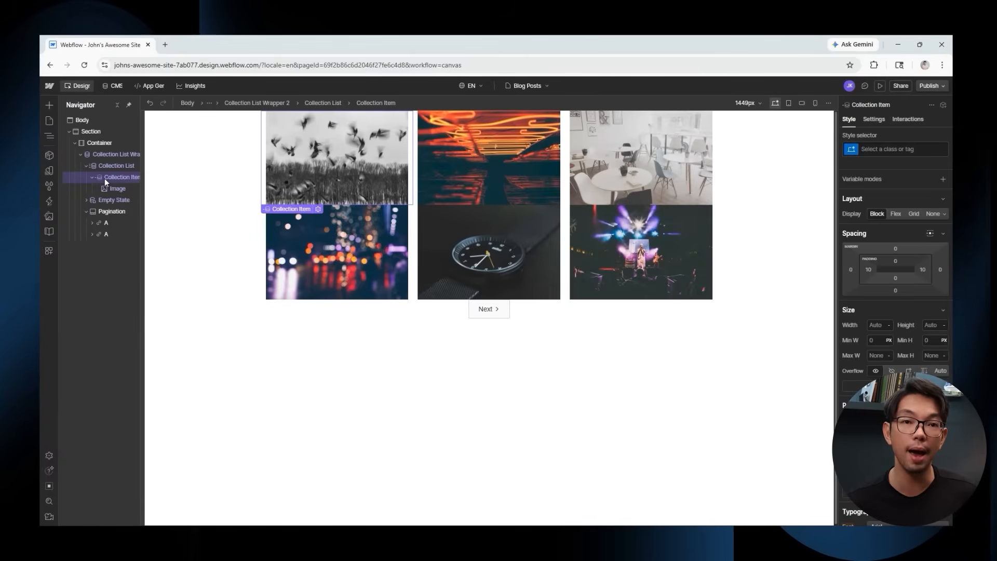
{"action": "left_click", "coordinate": [47, 106]}
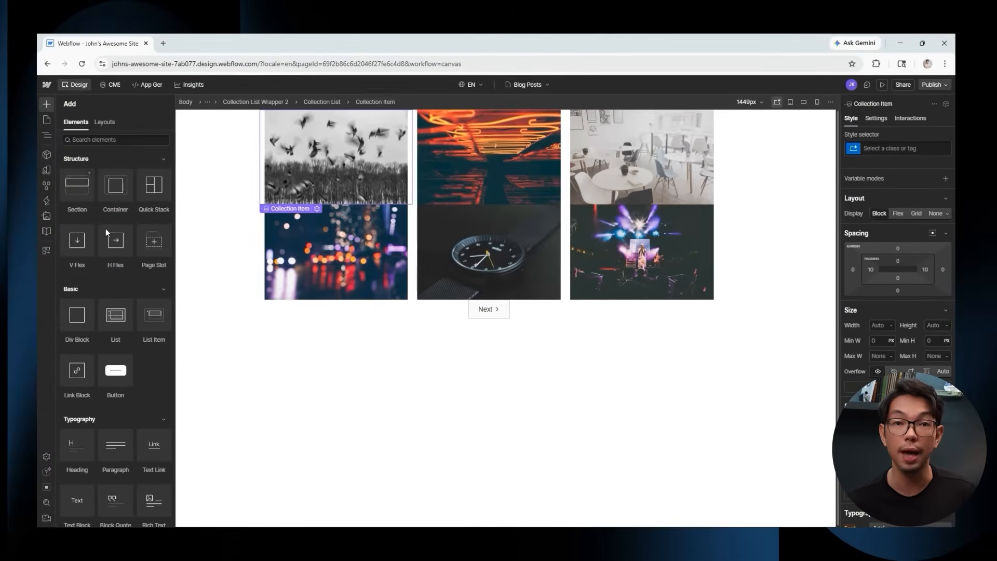
{"action": "left_click", "coordinate": [75, 455]}
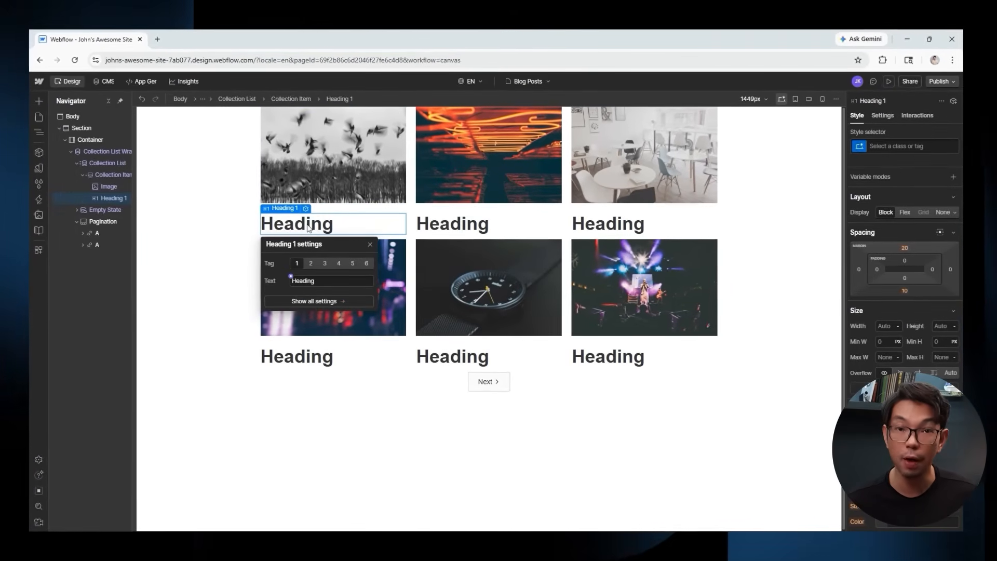
{"action": "left_click", "coordinate": [885, 115]}
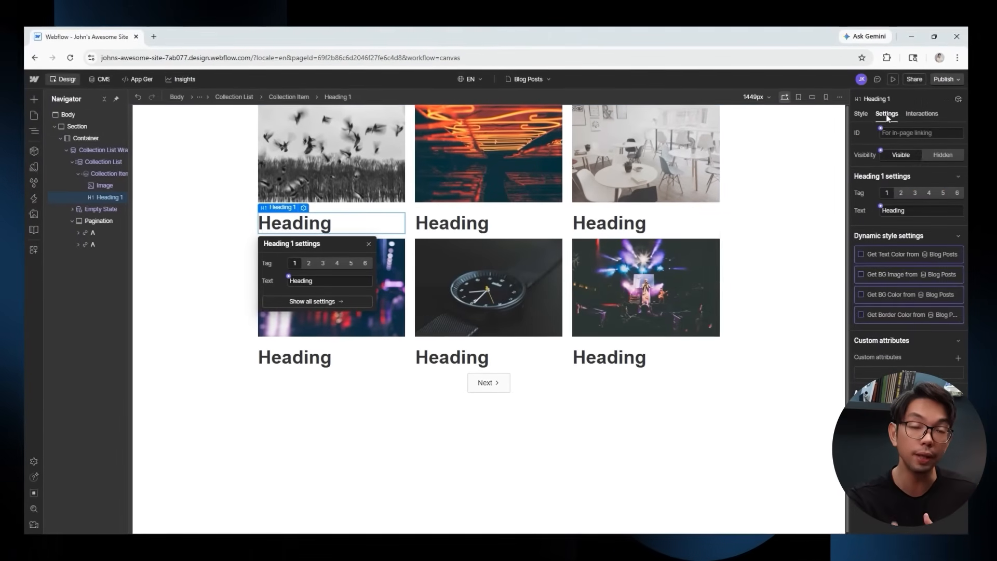
{"action": "left_click", "coordinate": [918, 192]}
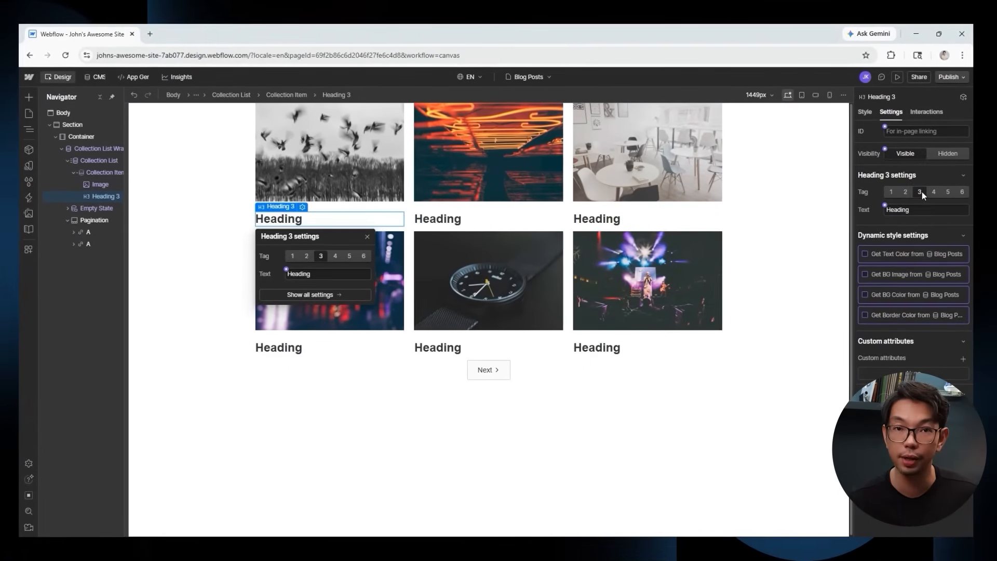
{"action": "left_click", "coordinate": [886, 205]}
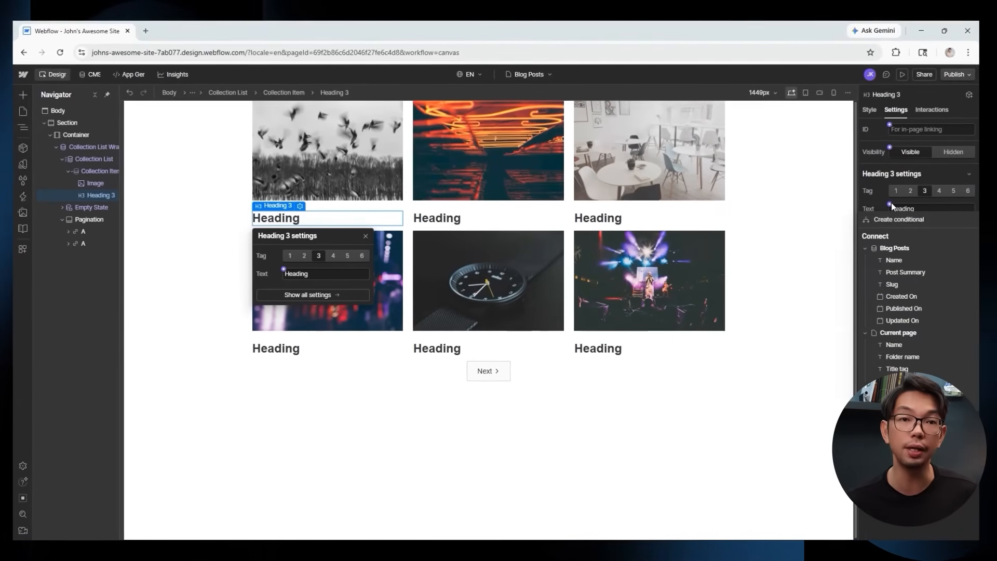
{"action": "left_click", "coordinate": [896, 259]}
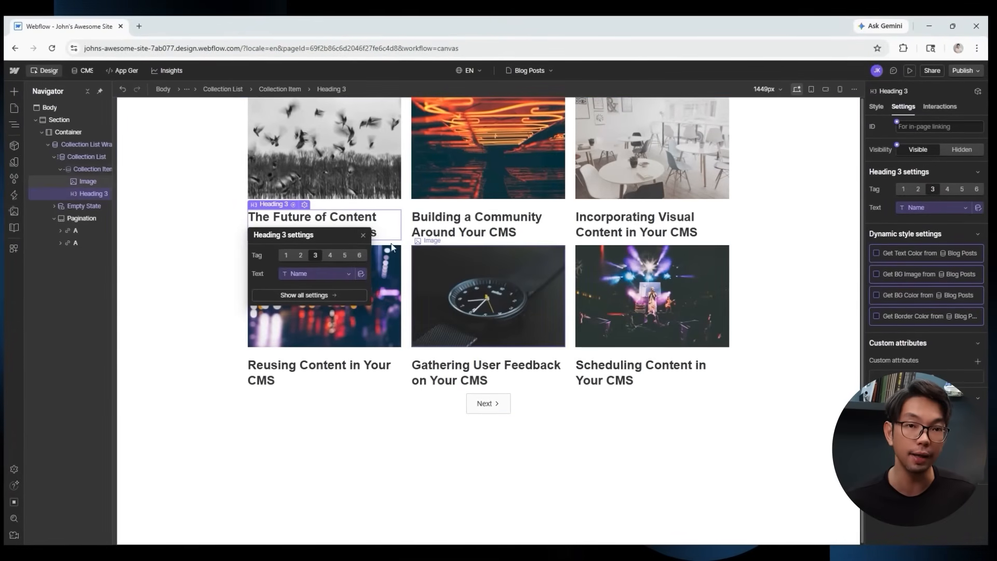
{"action": "left_click", "coordinate": [362, 235]}
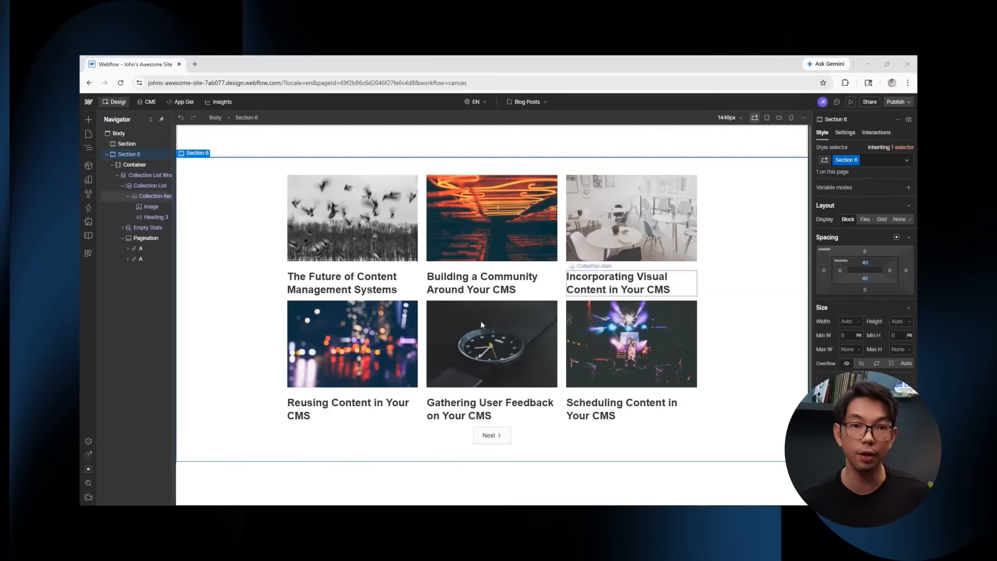
{"action": "left_click", "coordinate": [151, 187]}
Wrap each card's image and heading inside a new Div Block at the top of the item.
{"action": "key", "text": "a"}
{"action": "left_click_drag", "start_coordinate": [117, 320], "coordinate": [154, 202]}
{"action": "left_click_drag", "start_coordinate": [151, 217], "coordinate": [154, 209]}
{"action": "mouse_move", "coordinate": [154, 227]}
{"action": "left_mouse_down"}
{"action": "mouse_move", "coordinate": [156, 213]}
{"action": "mouse_move", "coordinate": [162, 226]}
{"action": "left_mouse_up"}
{"action": "left_click", "coordinate": [161, 207]}
Convert the Div Block into a Link Block pointing to the current Blog Post.
{"action": "right_click", "coordinate": [307, 168]}
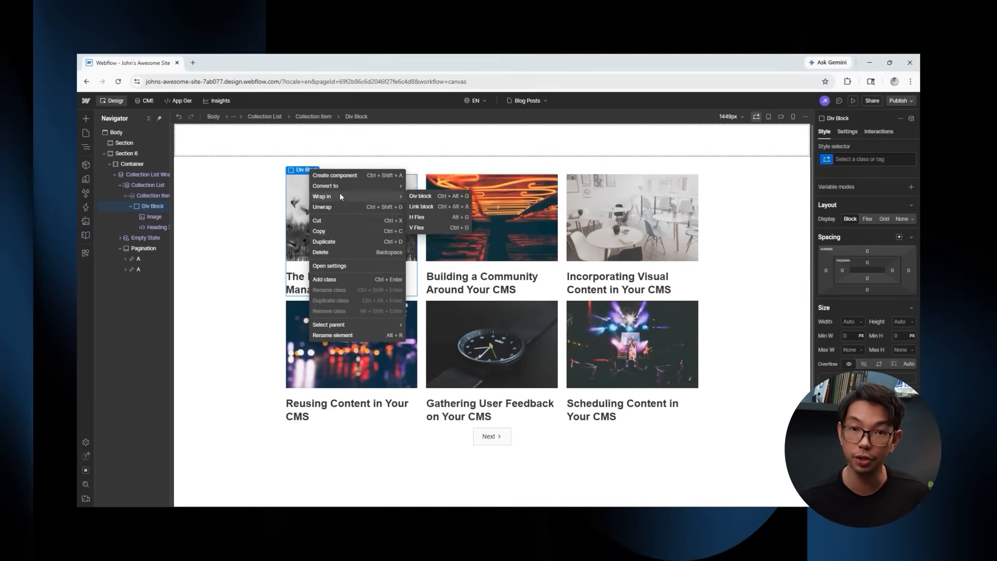
{"action": "mouse_move", "coordinate": [339, 185]}
{"action": "left_click", "coordinate": [432, 208]}
{"action": "left_click", "coordinate": [849, 131]}
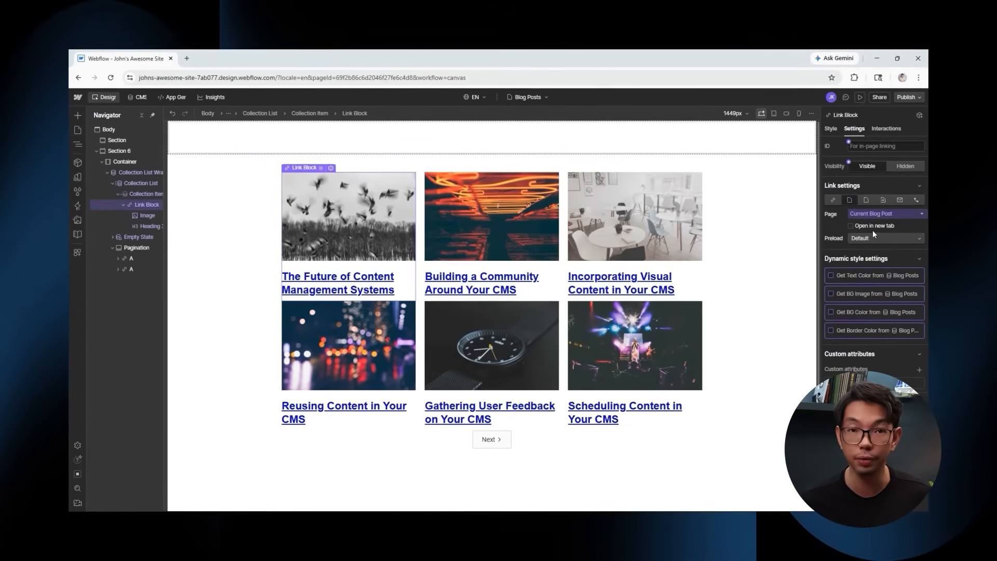
Style the link block with centered, non-underlined, black title text.
{"action": "left_click", "coordinate": [829, 129]}
{"action": "scroll", "coordinate": [858, 264], "scroll_direction": "down", "scroll_amount": 5}
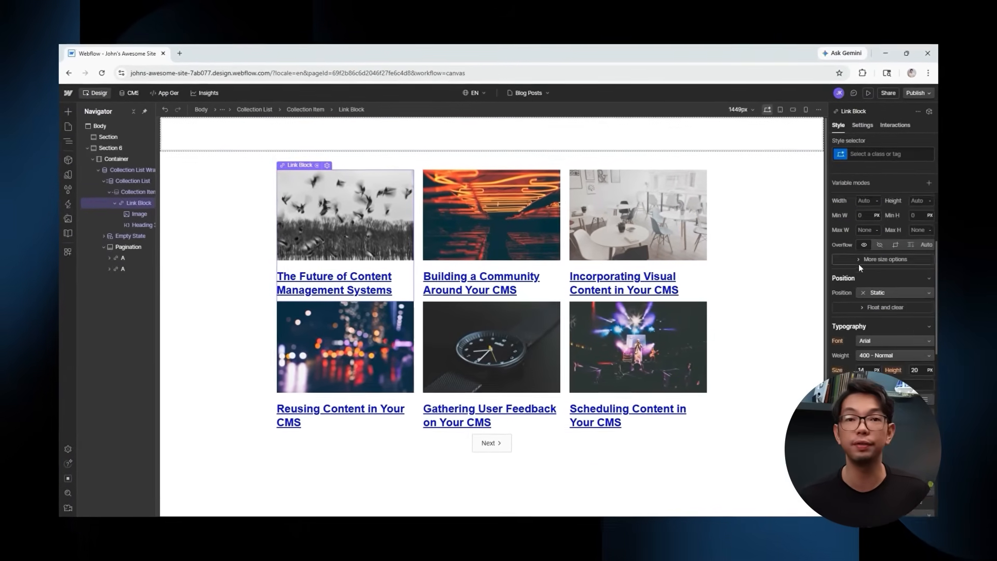
{"action": "left_click", "coordinate": [889, 353]}
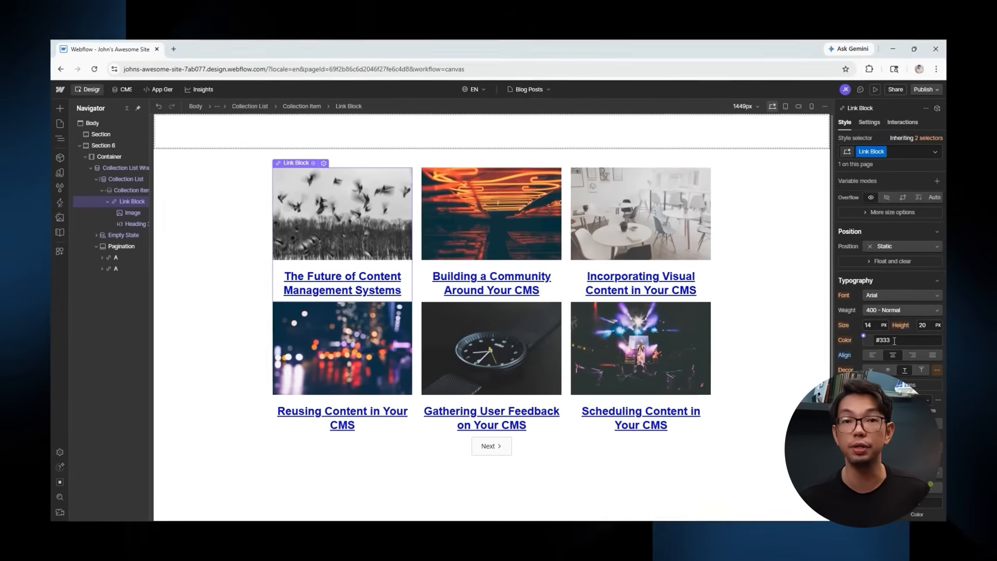
{"action": "scroll", "coordinate": [895, 341], "scroll_direction": "down", "scroll_amount": 1}
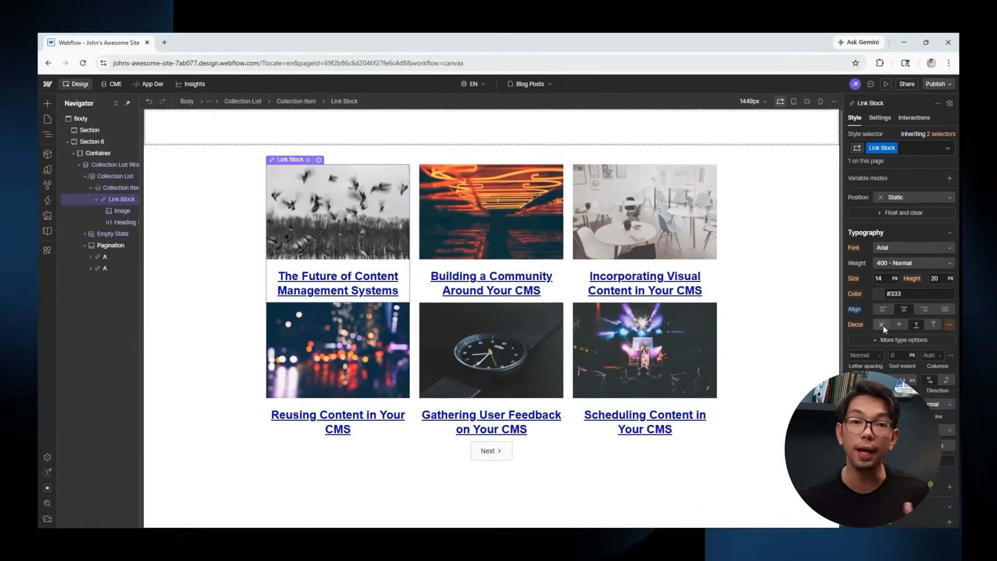
{"action": "left_click", "coordinate": [870, 324]}
{"action": "left_click", "coordinate": [868, 294]}
{"action": "left_click_drag", "start_coordinate": [857, 348], "coordinate": [830, 381]}
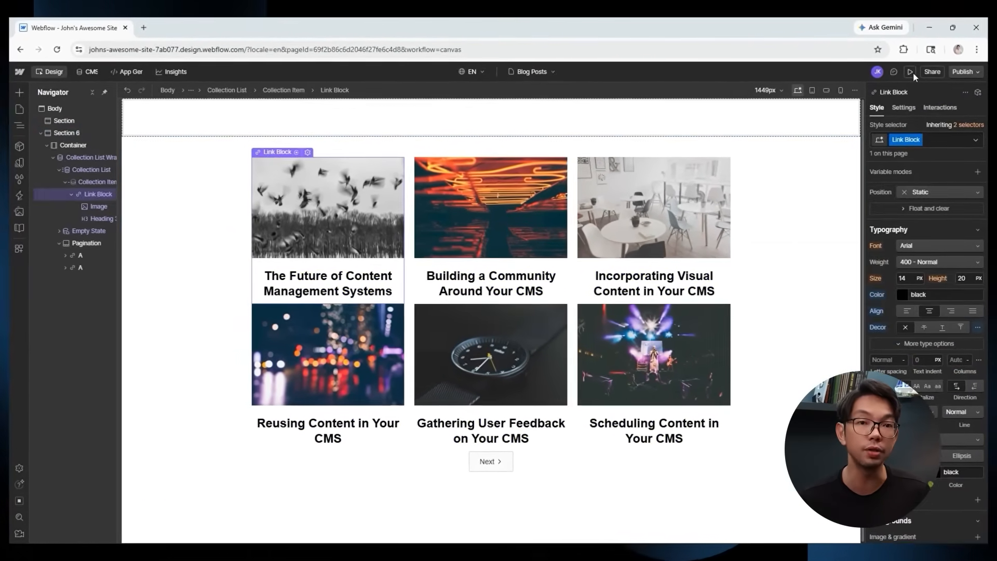
Preview the page and page through the paginated posts back to page one.
{"action": "left_click", "coordinate": [898, 78]}
{"action": "left_click", "coordinate": [503, 436]}
{"action": "left_click", "coordinate": [529, 430]}
{"action": "left_click", "coordinate": [492, 281]}
{"action": "left_click", "coordinate": [473, 433]}
{"action": "left_click", "coordinate": [928, 63]}
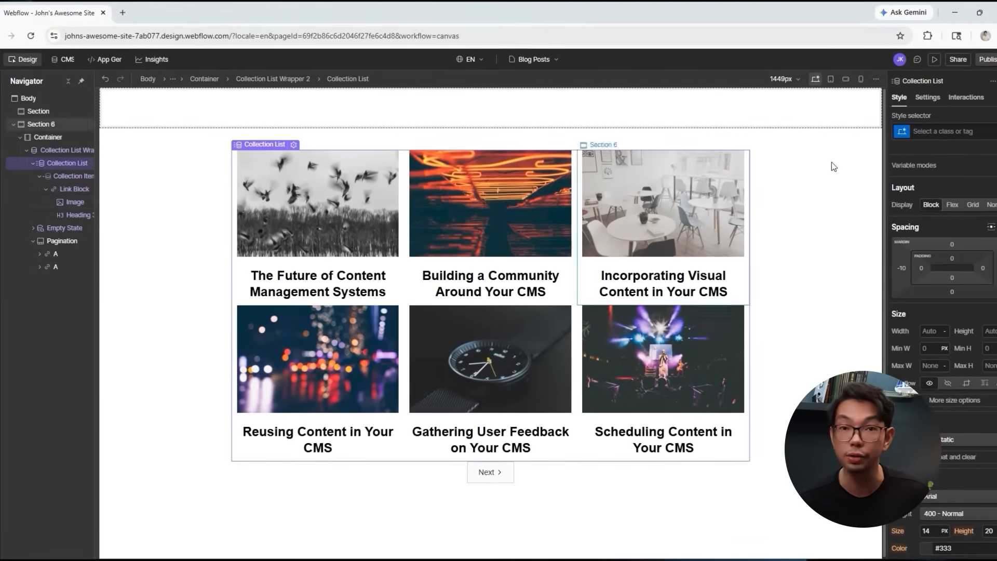
Filter the collection list to show only posts where Featured? is on.
{"action": "left_click", "coordinate": [926, 97]}
{"action": "scroll", "coordinate": [941, 161], "scroll_direction": "down", "scroll_amount": 1}
{"action": "left_click", "coordinate": [904, 294]}
{"action": "left_click", "coordinate": [940, 329]}
{"action": "left_click", "coordinate": [943, 357]}
{"action": "left_click", "coordinate": [955, 329]}
{"action": "left_click", "coordinate": [954, 343]}
{"action": "left_click", "coordinate": [955, 330]}
{"action": "left_click", "coordinate": [952, 371]}
{"action": "left_click", "coordinate": [952, 329]}
{"action": "left_click", "coordinate": [948, 265]}
{"action": "left_click", "coordinate": [932, 347]}
{"action": "left_click", "coordinate": [934, 348]}
Preview the filtered list, checking the next page and back, then return to editing.
{"action": "left_click", "coordinate": [940, 56]}
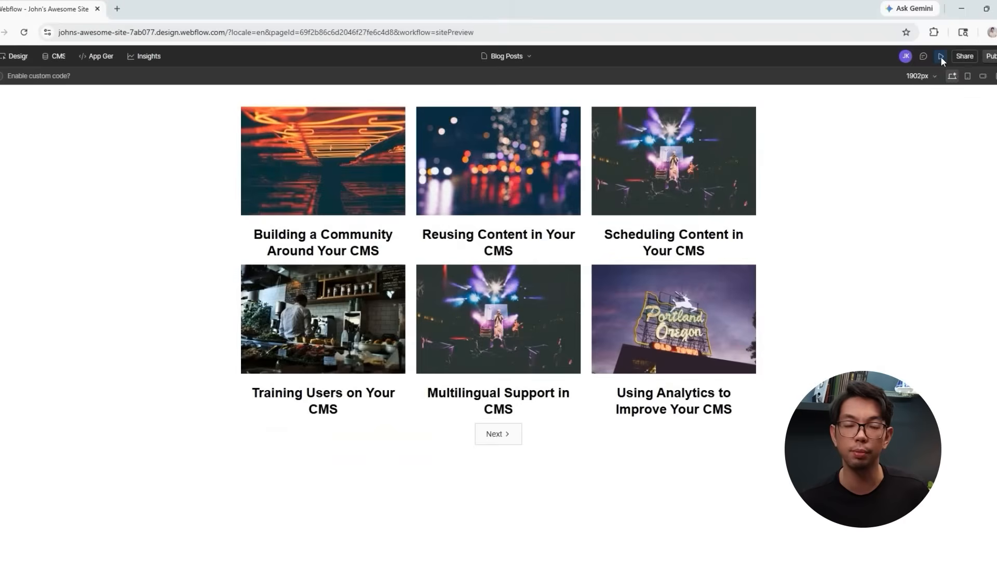
{"action": "left_click", "coordinate": [496, 434]}
{"action": "left_click", "coordinate": [498, 434]}
{"action": "left_click", "coordinate": [941, 56]}
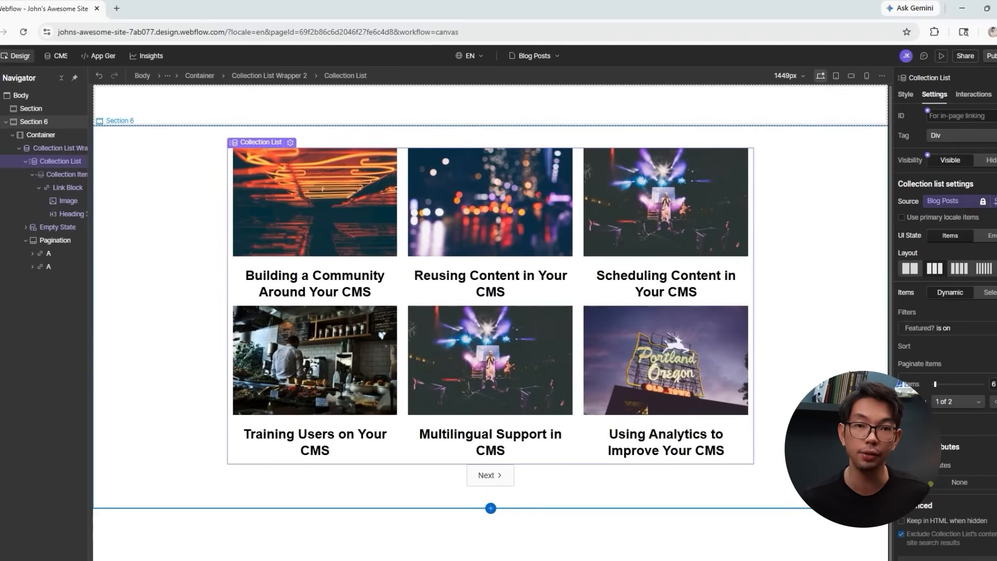
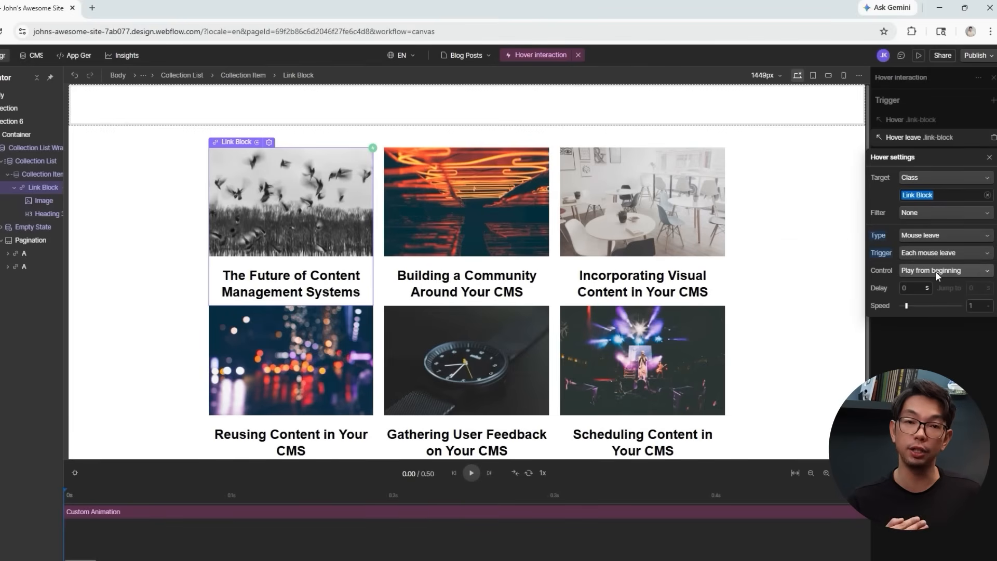
Set the blog card's Hover leave Control to Reverse, then preview the site.
{"action": "left_click", "coordinate": [936, 272]}
{"action": "left_click", "coordinate": [932, 318]}
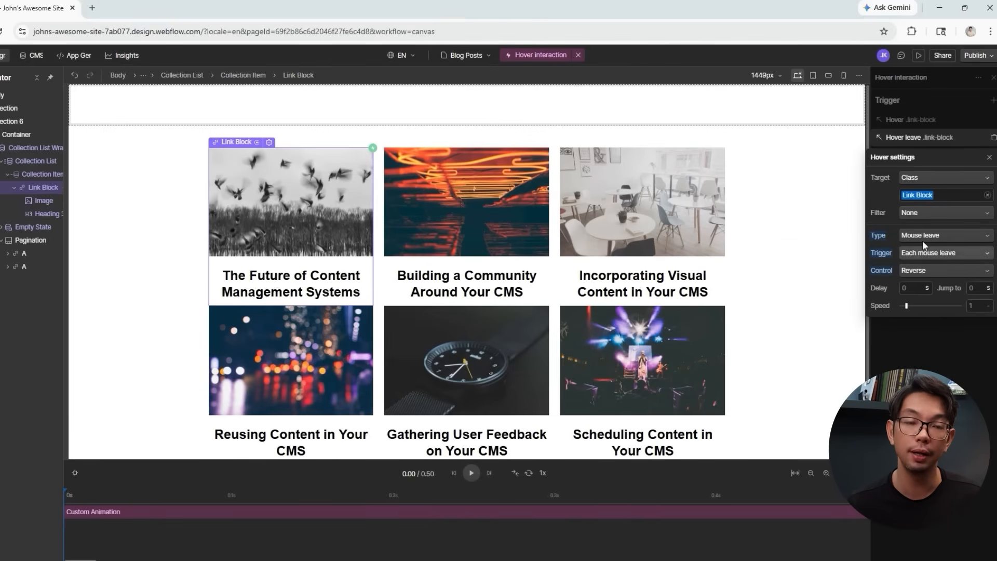
{"action": "left_click", "coordinate": [941, 365]}
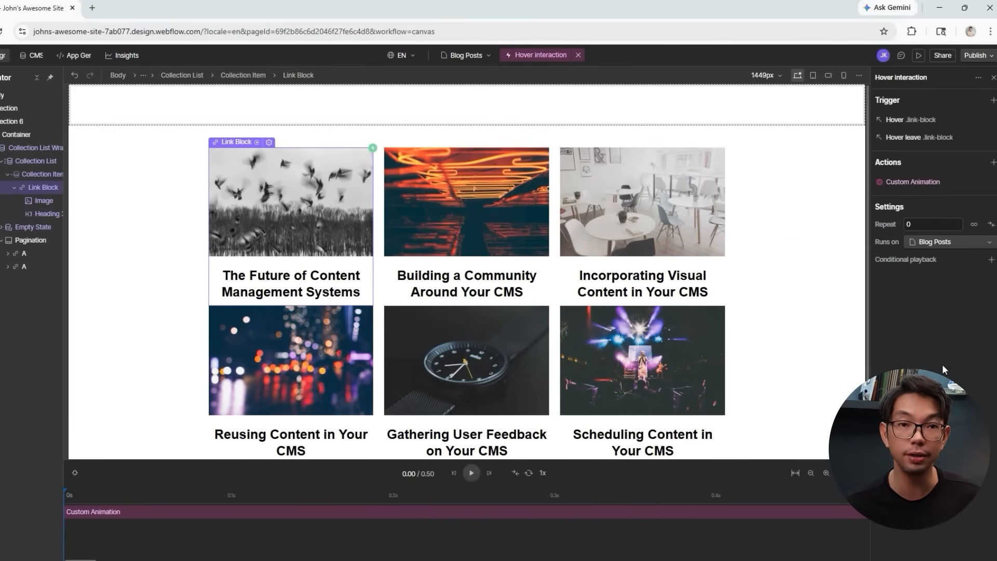
{"action": "left_click", "coordinate": [918, 55]}
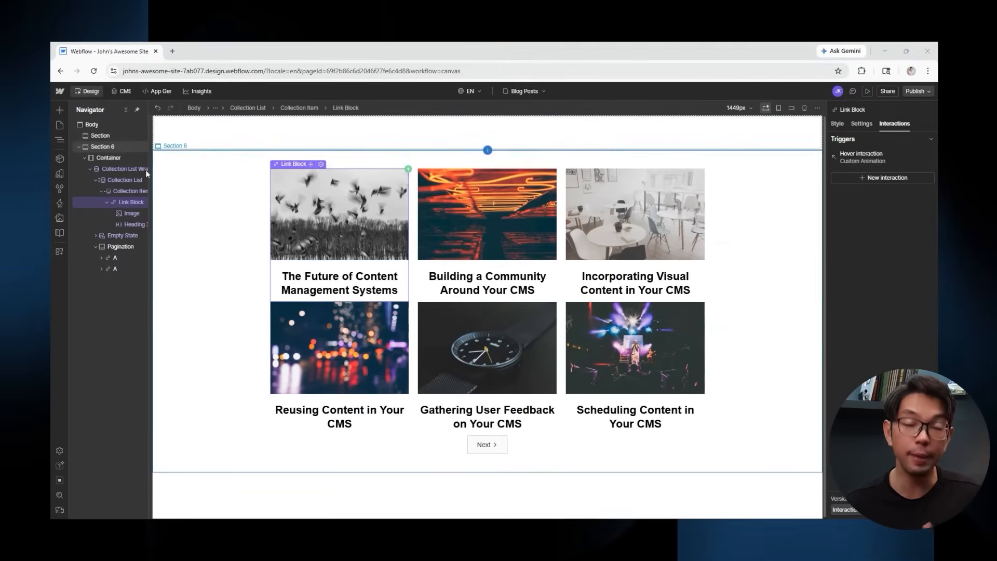
Give Body a page-load Scale In animation lasting 1.5 s with Exponential out easing.
{"action": "left_click", "coordinate": [101, 127]}
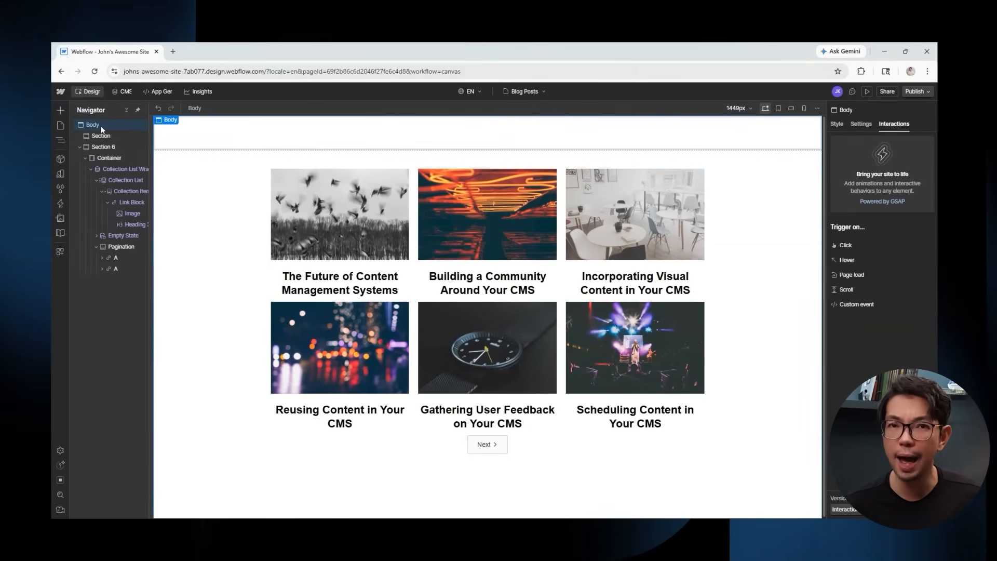
{"action": "left_click", "coordinate": [859, 275]}
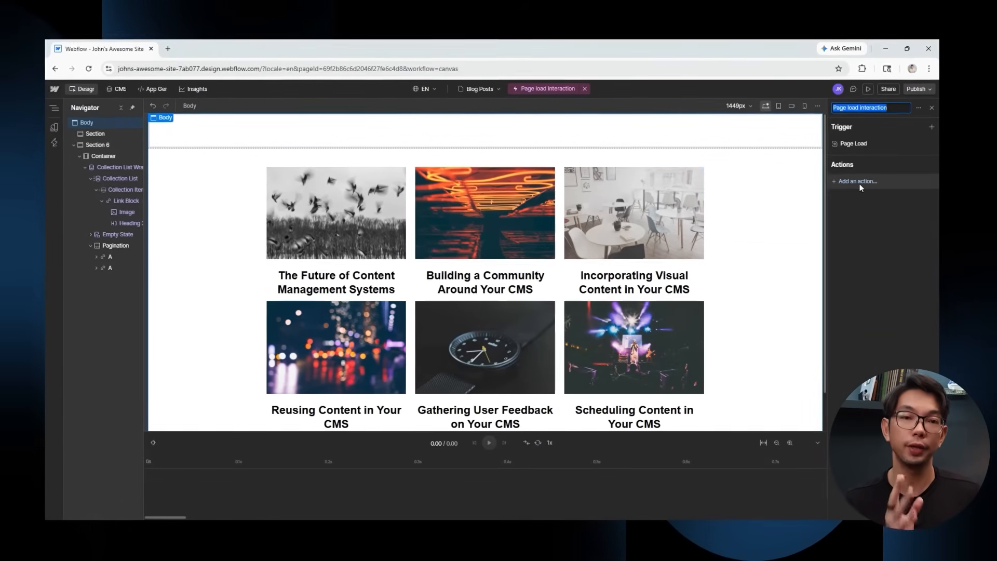
{"action": "left_click", "coordinate": [859, 182]}
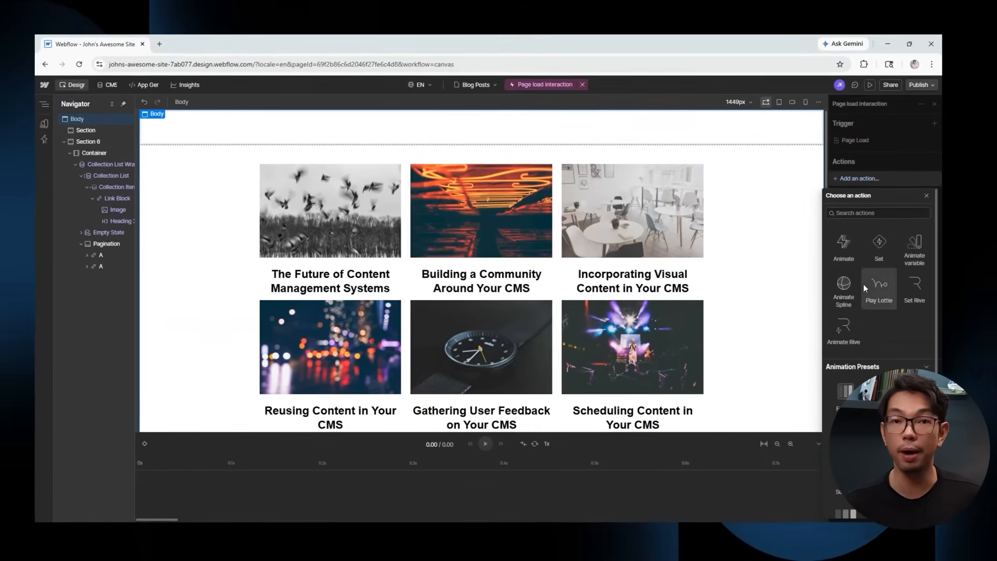
{"action": "scroll", "coordinate": [862, 266], "scroll_direction": "down", "scroll_amount": 5}
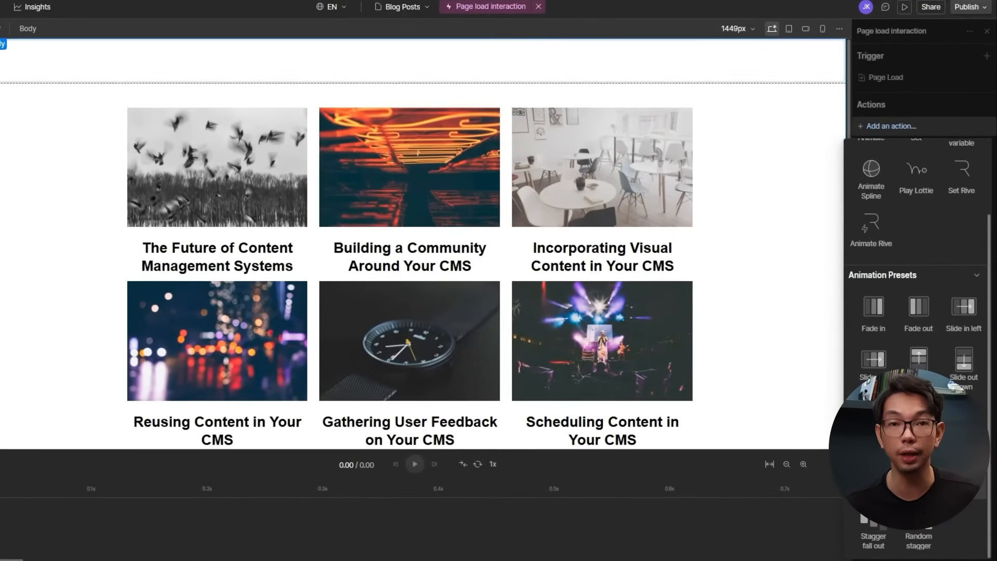
{"action": "left_click", "coordinate": [874, 415]}
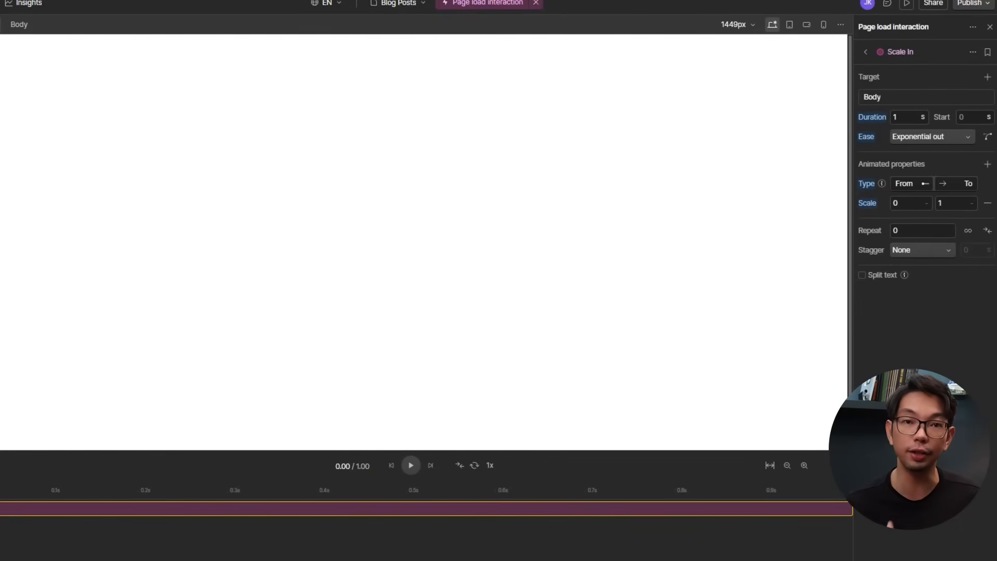
{"action": "type", "text": ".5"}
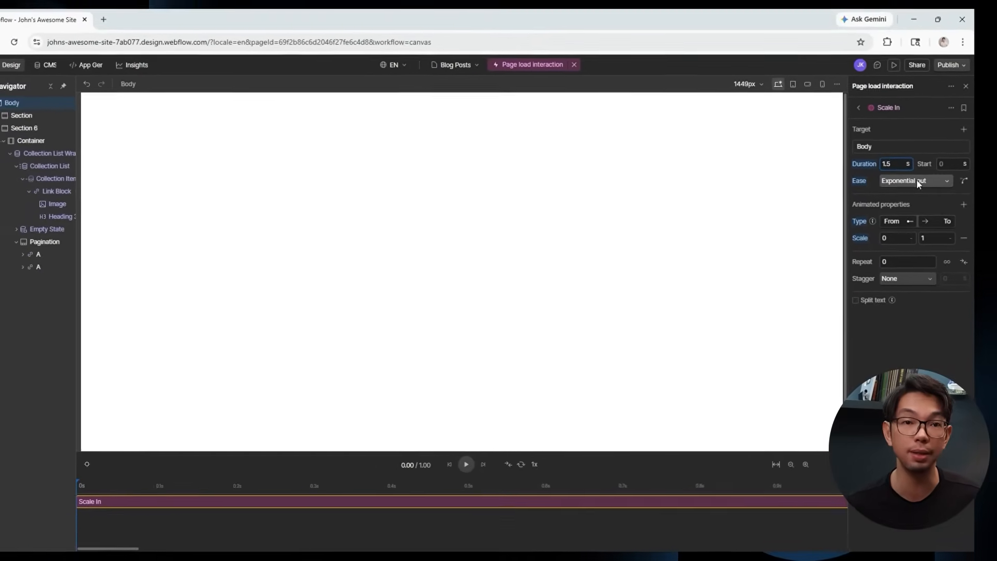
{"action": "left_click", "coordinate": [917, 181]}
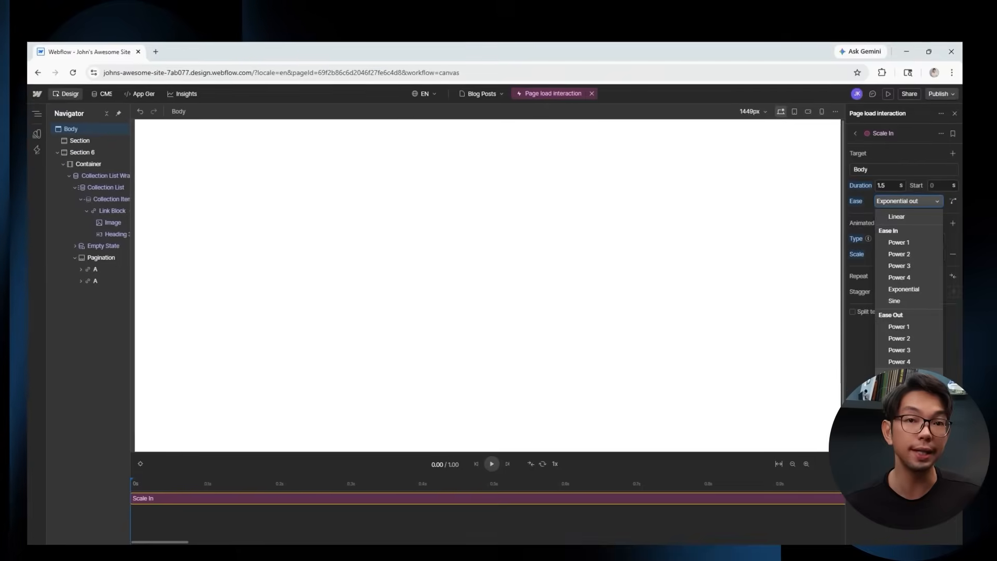
{"action": "key", "text": "Escape"}
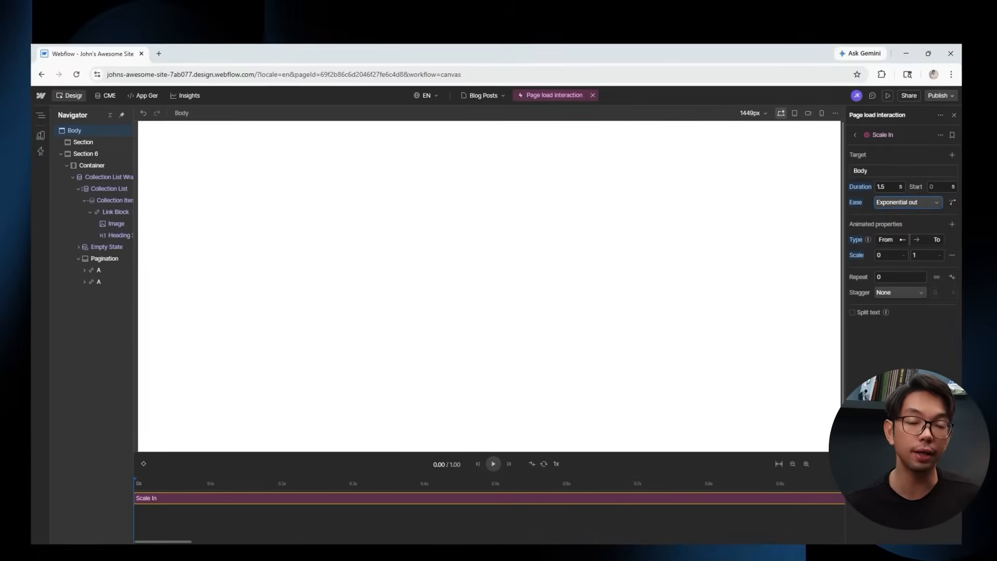
Check the page-load scale-in in preview and replay it several times on the canvas.
{"action": "left_click", "coordinate": [887, 97]}
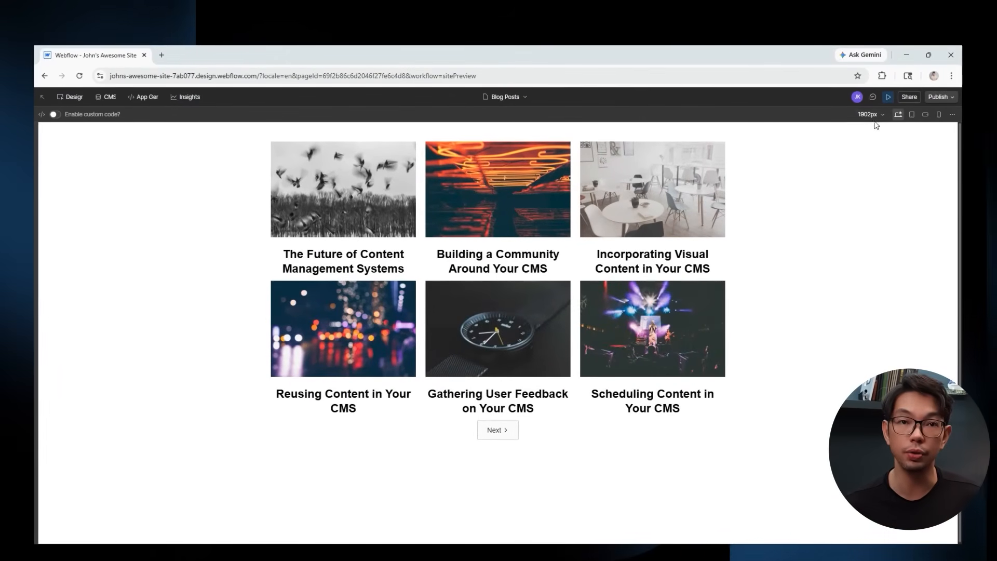
{"action": "left_click", "coordinate": [886, 96]}
{"action": "left_click", "coordinate": [887, 96]}
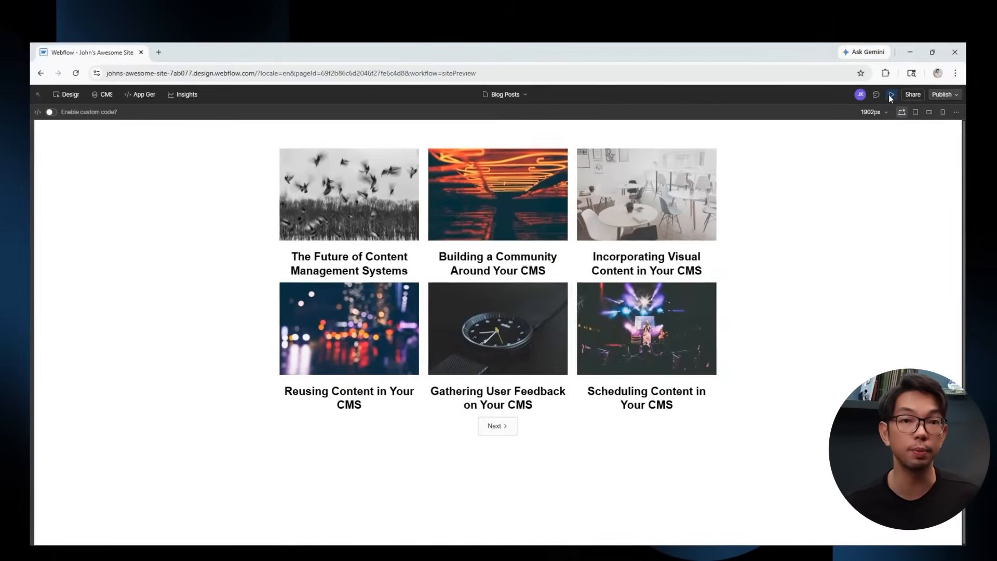
{"action": "left_click", "coordinate": [890, 95]}
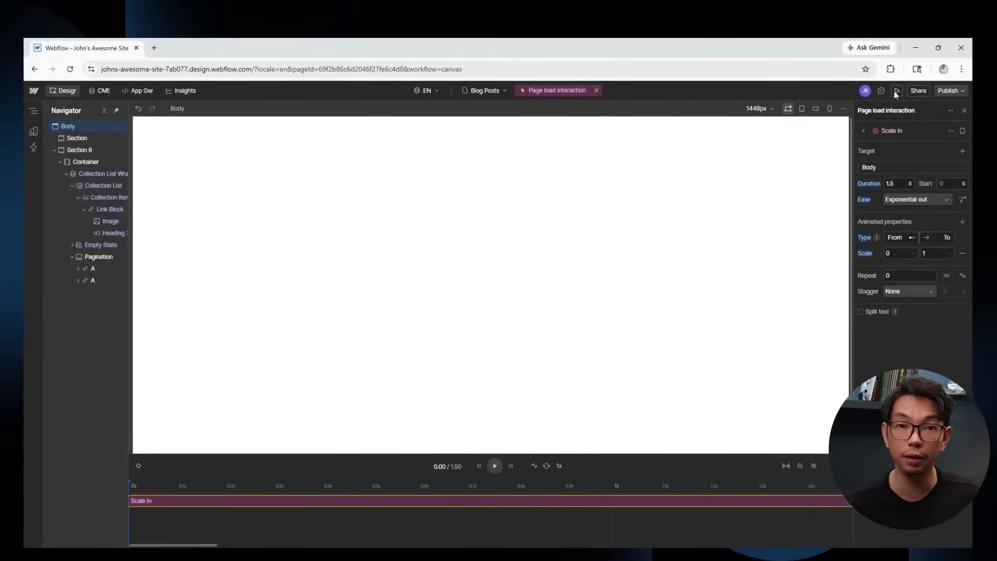
{"action": "left_click", "coordinate": [496, 466]}
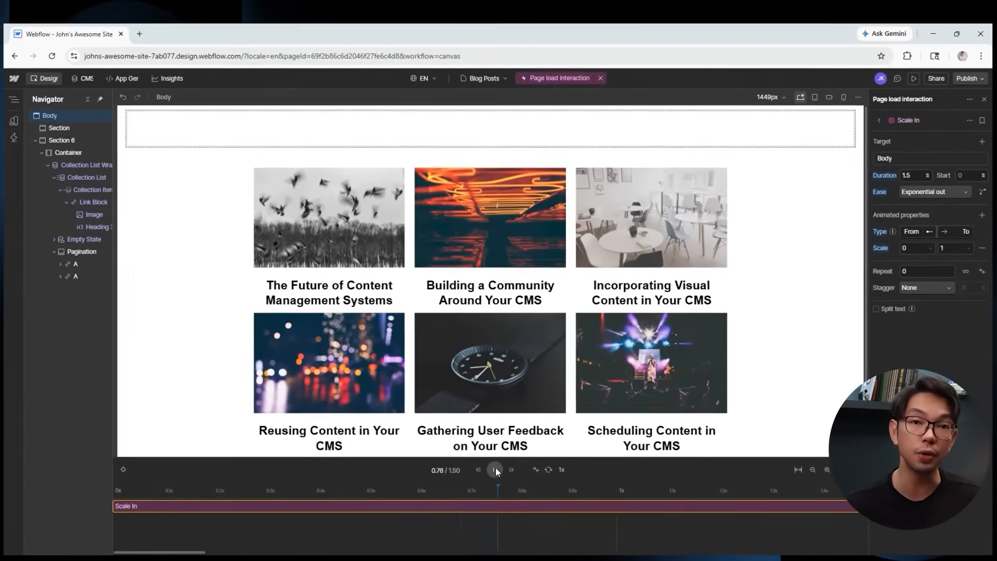
{"action": "left_click", "coordinate": [914, 79]}
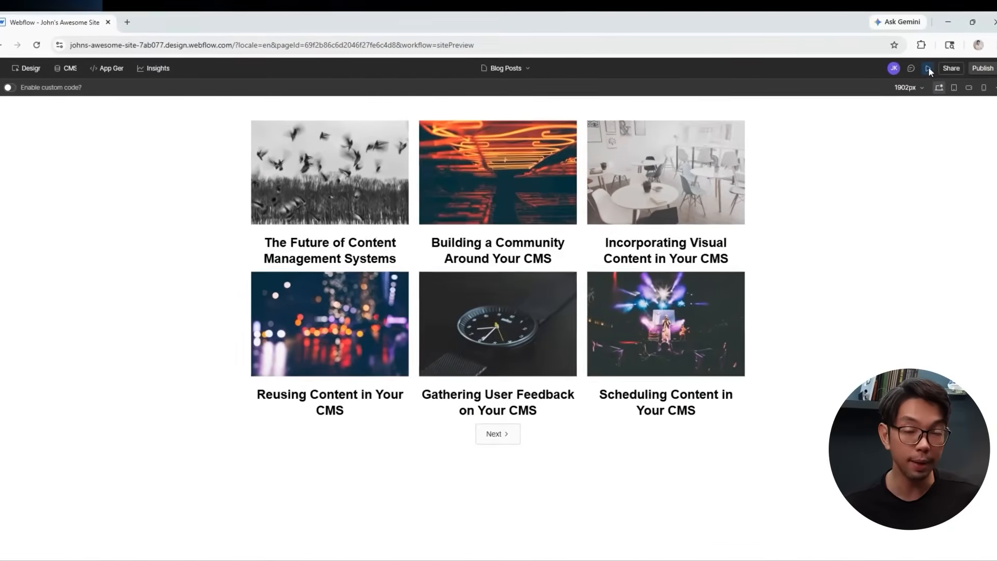
{"action": "left_click", "coordinate": [929, 68]}
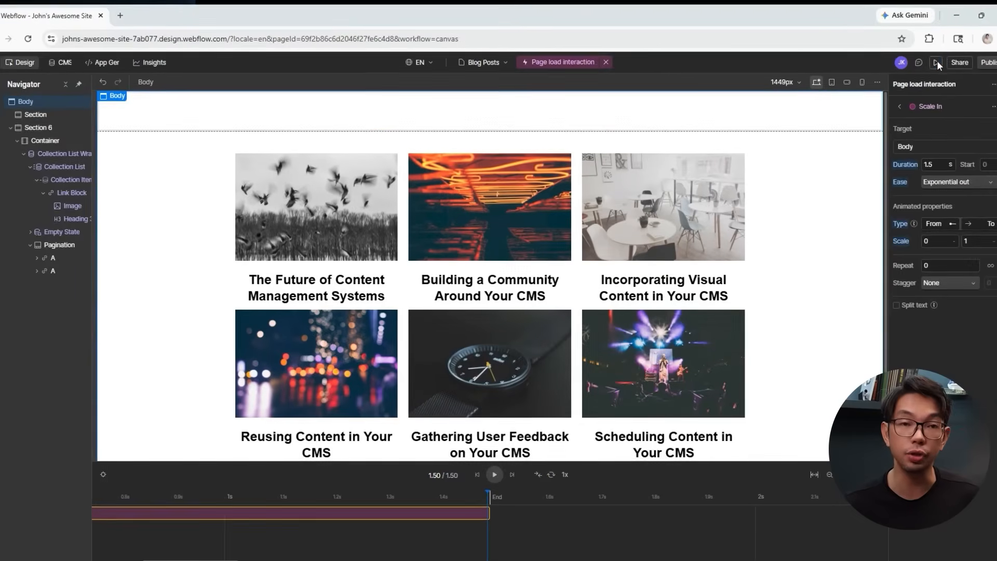
{"action": "left_click", "coordinate": [496, 474]}
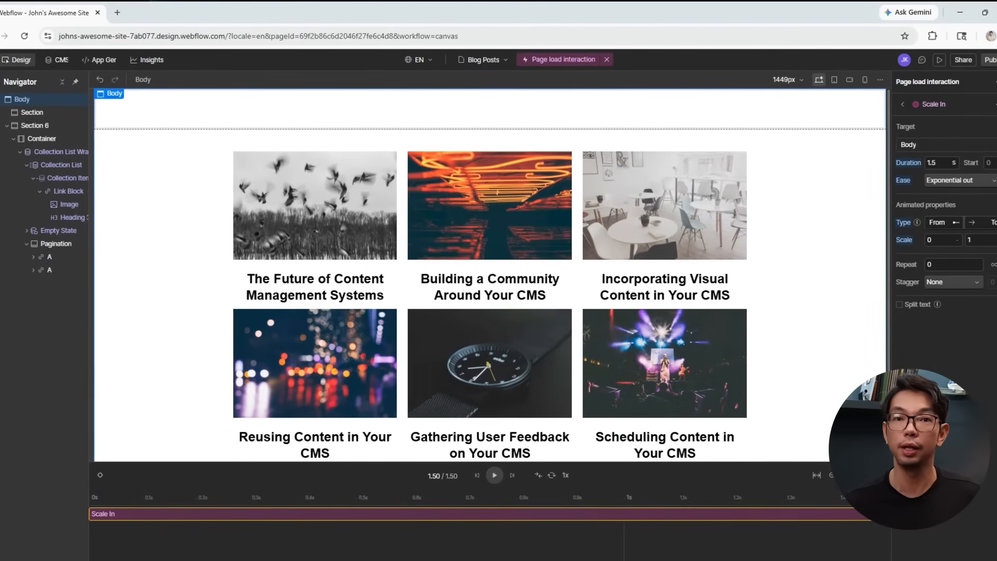
Switch the blog posts Collection List to a single-column layout.
{"action": "left_click", "coordinate": [384, 183]}
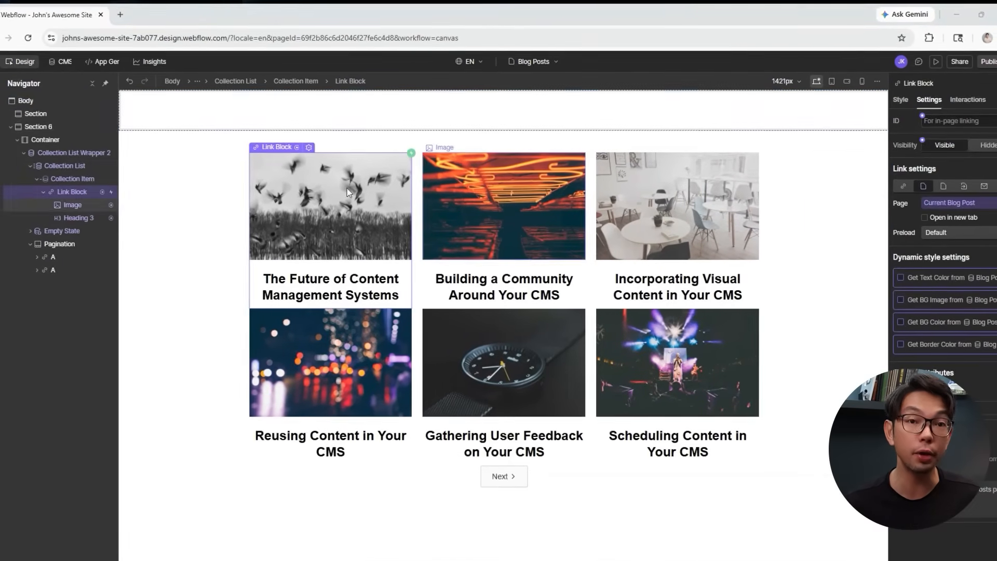
{"action": "left_click", "coordinate": [78, 166]}
{"action": "left_click", "coordinate": [993, 271]}
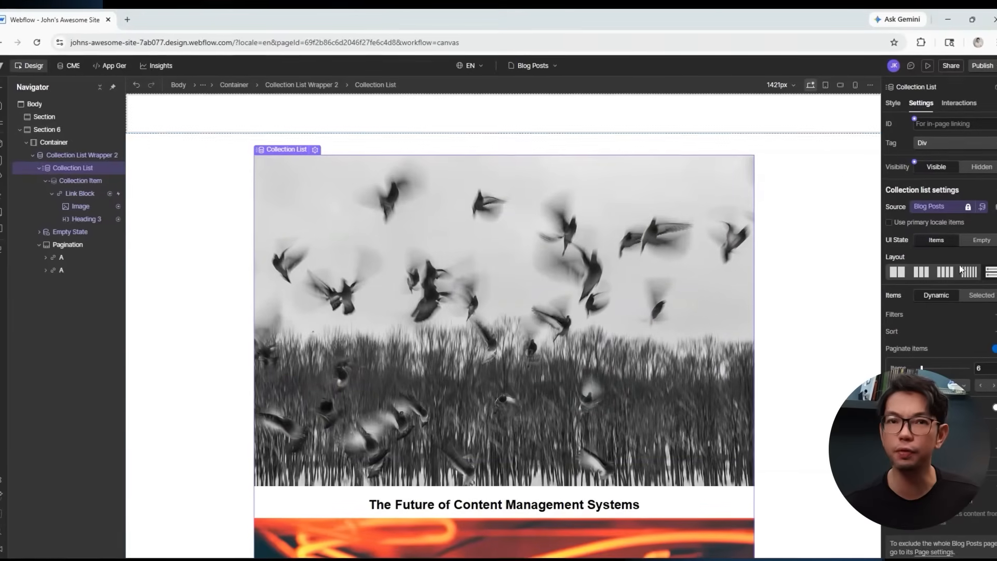
Preview the stacked posts at tablet and desktop widths, then select the Collection Item in the Designer.
{"action": "left_click", "coordinate": [932, 62]}
{"action": "scroll", "coordinate": [687, 283], "scroll_direction": "down", "scroll_amount": 20}
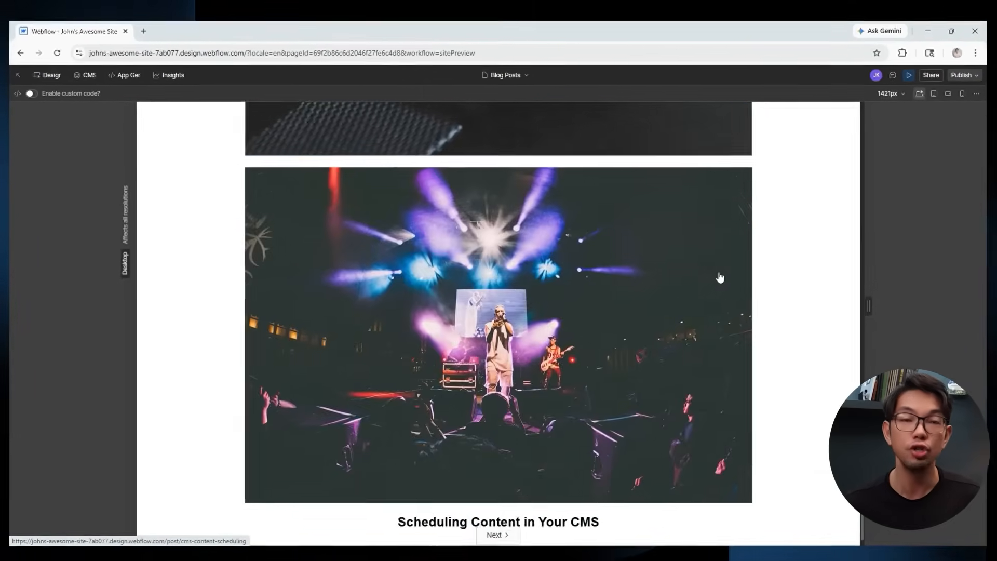
{"action": "scroll", "coordinate": [722, 277], "scroll_direction": "up", "scroll_amount": 20}
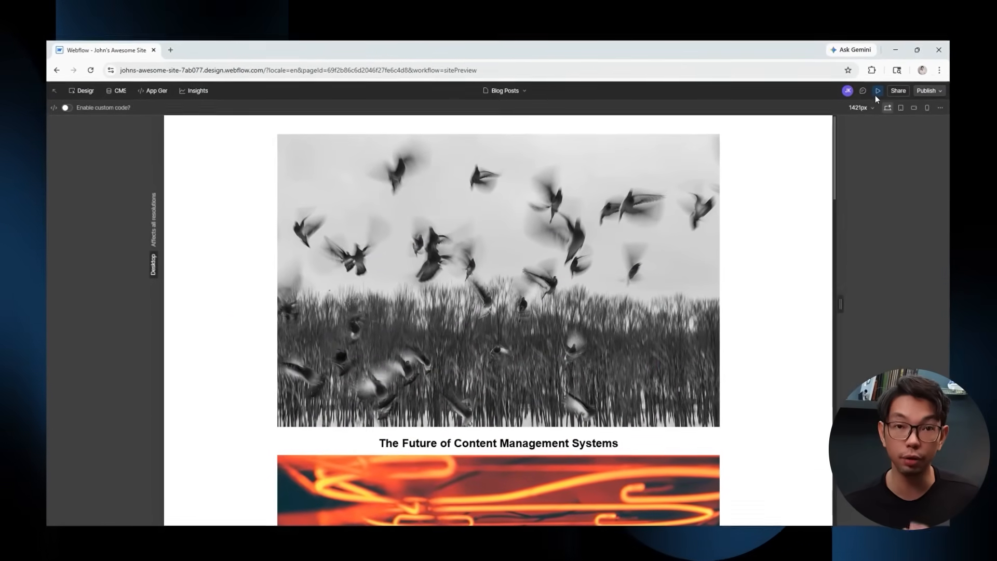
{"action": "left_click", "coordinate": [915, 102]}
{"action": "left_click", "coordinate": [902, 101]}
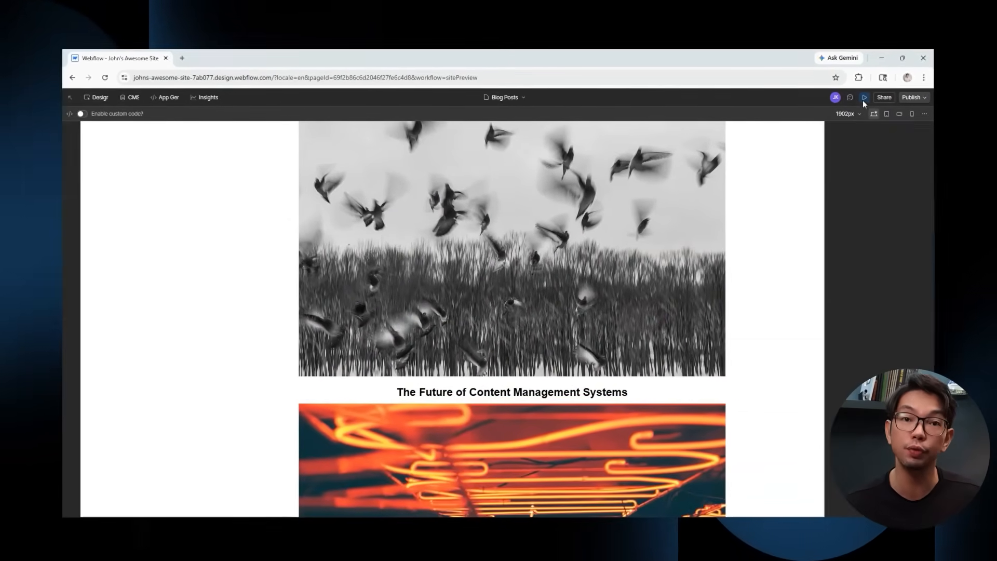
{"action": "left_click", "coordinate": [869, 95]}
{"action": "scroll", "coordinate": [750, 248], "scroll_direction": "down", "scroll_amount": 10}
{"action": "scroll", "coordinate": [744, 249], "scroll_direction": "up", "scroll_amount": 8}
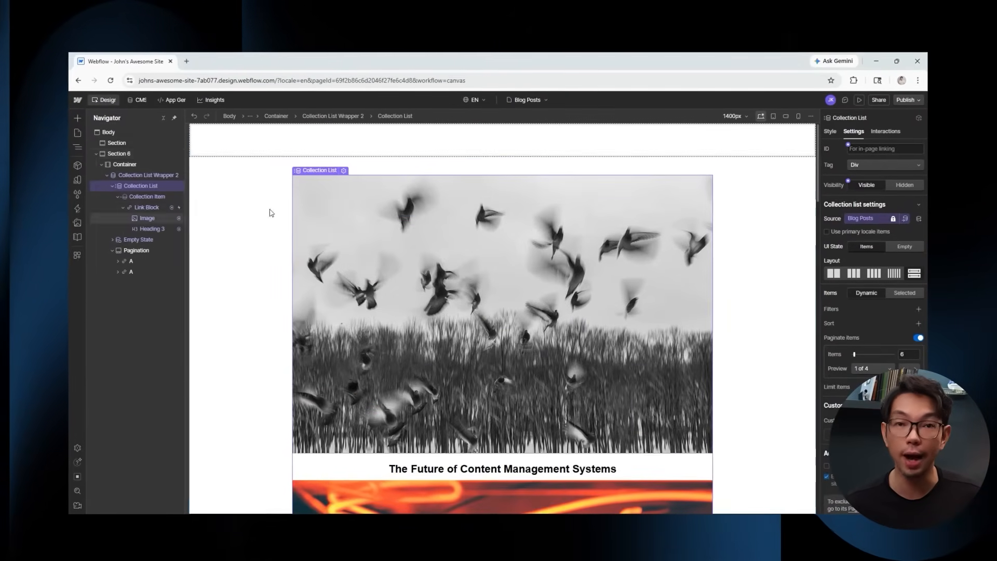
{"action": "left_click", "coordinate": [154, 197]}
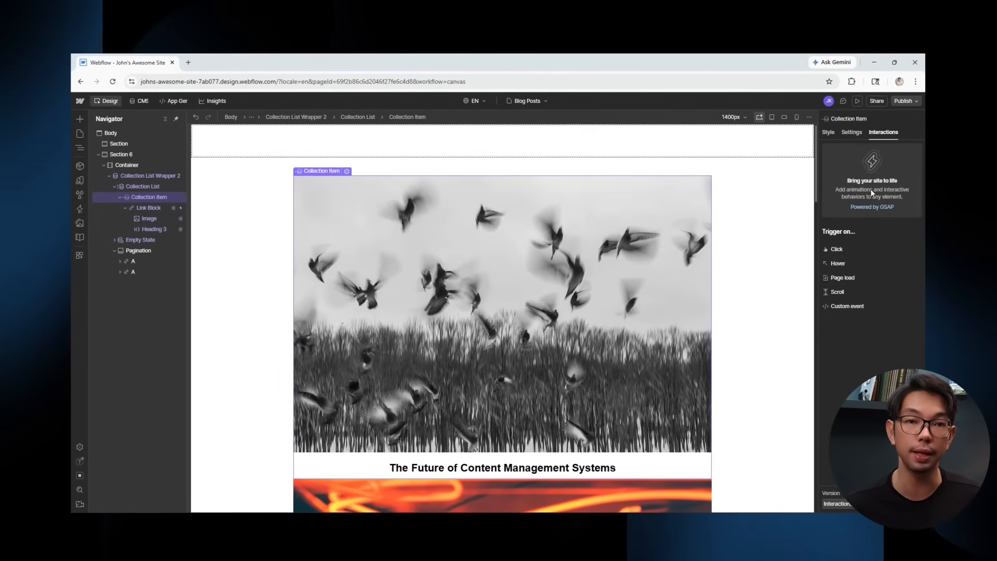
Add a scroll interaction with a custom animation action to the Collection Item.
{"action": "left_click", "coordinate": [839, 290]}
{"action": "left_click", "coordinate": [842, 189]}
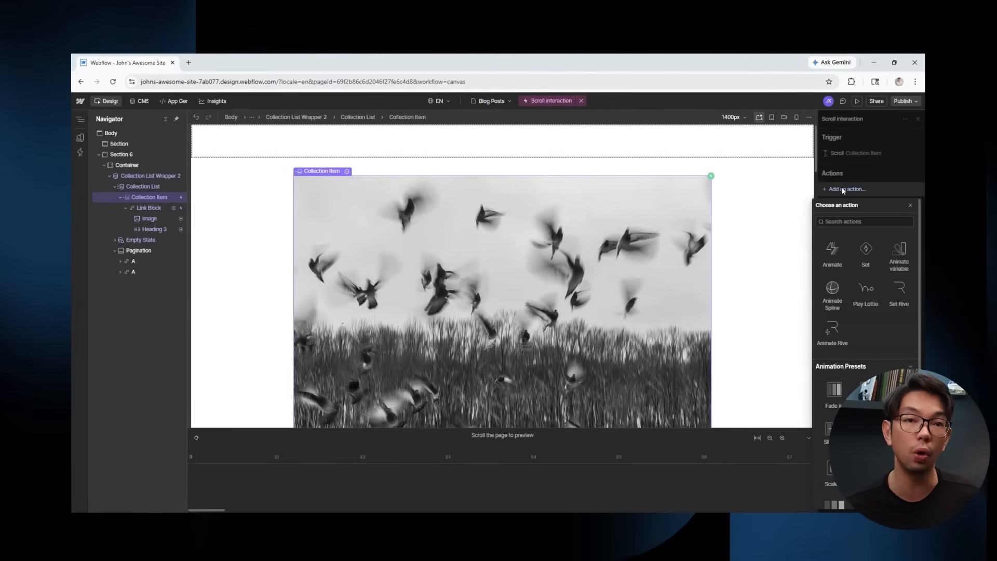
{"action": "left_click", "coordinate": [832, 252]}
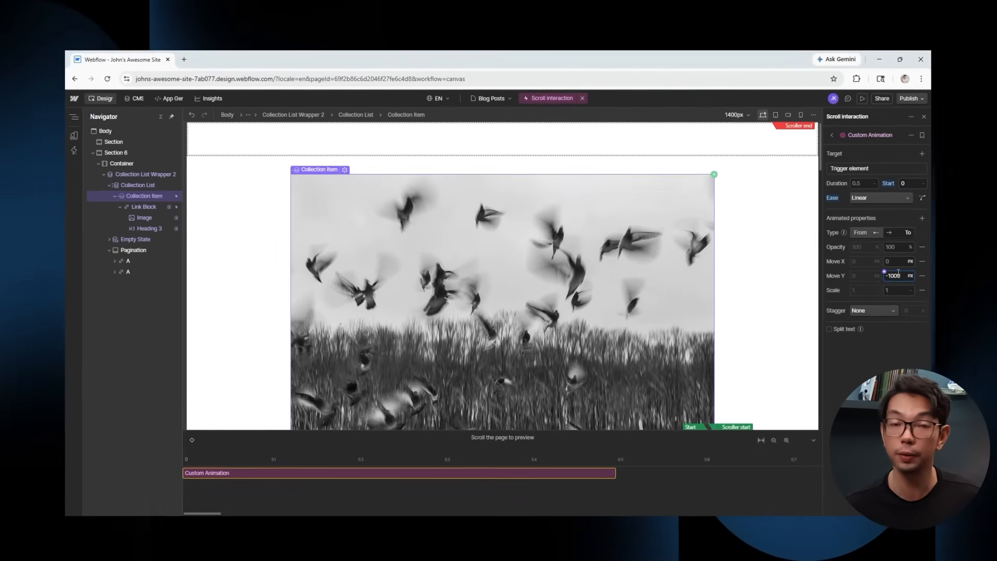
Scroll through the preview to watch the post cards animate, then return to the Designer.
{"action": "left_click", "coordinate": [864, 97]}
{"action": "scroll", "coordinate": [742, 301], "scroll_direction": "down", "scroll_amount": 15}
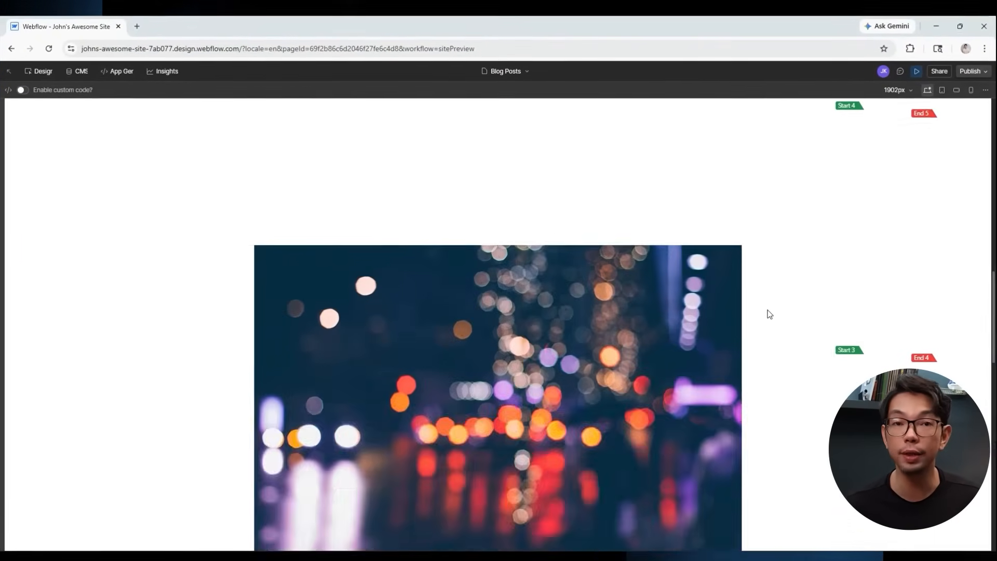
{"action": "scroll", "coordinate": [772, 314], "scroll_direction": "down", "scroll_amount": 20}
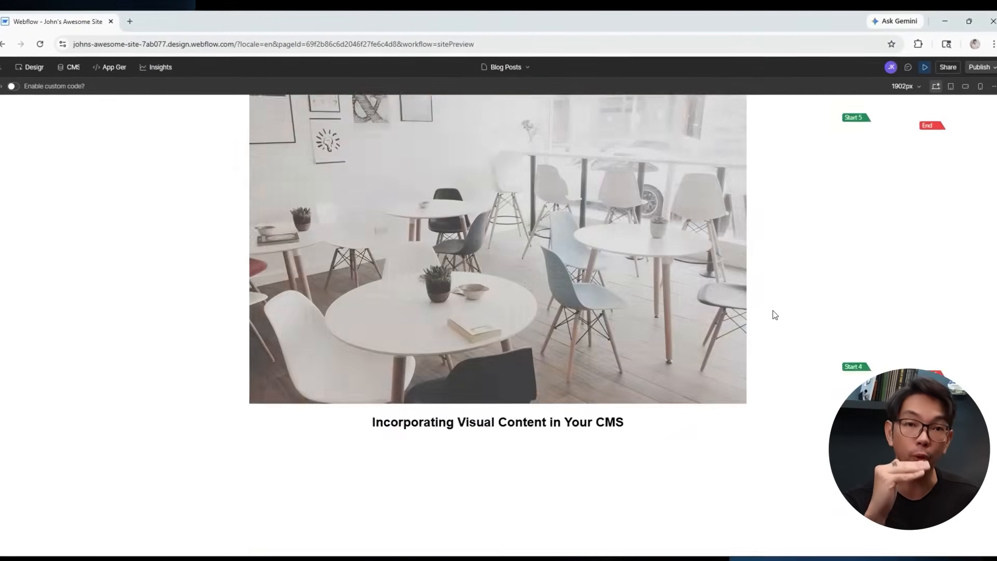
{"action": "scroll", "coordinate": [776, 314], "scroll_direction": "up", "scroll_amount": 2}
{"action": "scroll", "coordinate": [775, 314], "scroll_direction": "down", "scroll_amount": 16}
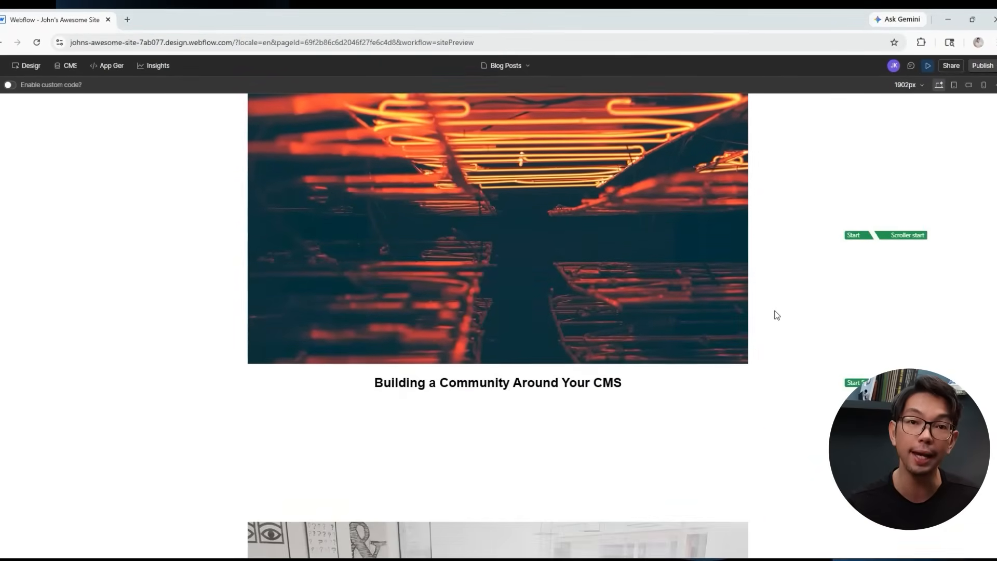
{"action": "scroll", "coordinate": [777, 315], "scroll_direction": "down", "scroll_amount": 10}
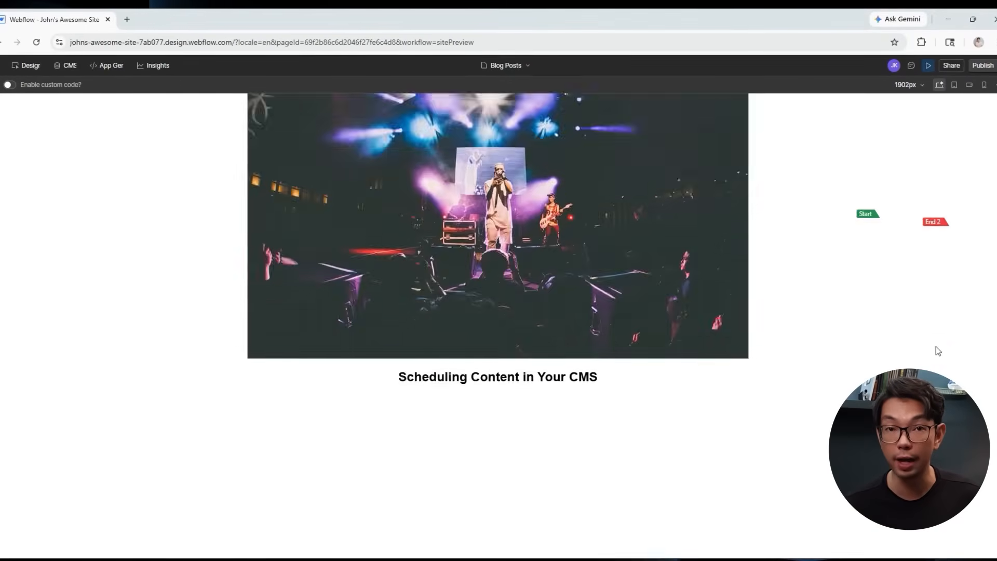
{"action": "scroll", "coordinate": [854, 345], "scroll_direction": "up", "scroll_amount": 10}
{"action": "scroll", "coordinate": [852, 344], "scroll_direction": "down", "scroll_amount": 5}
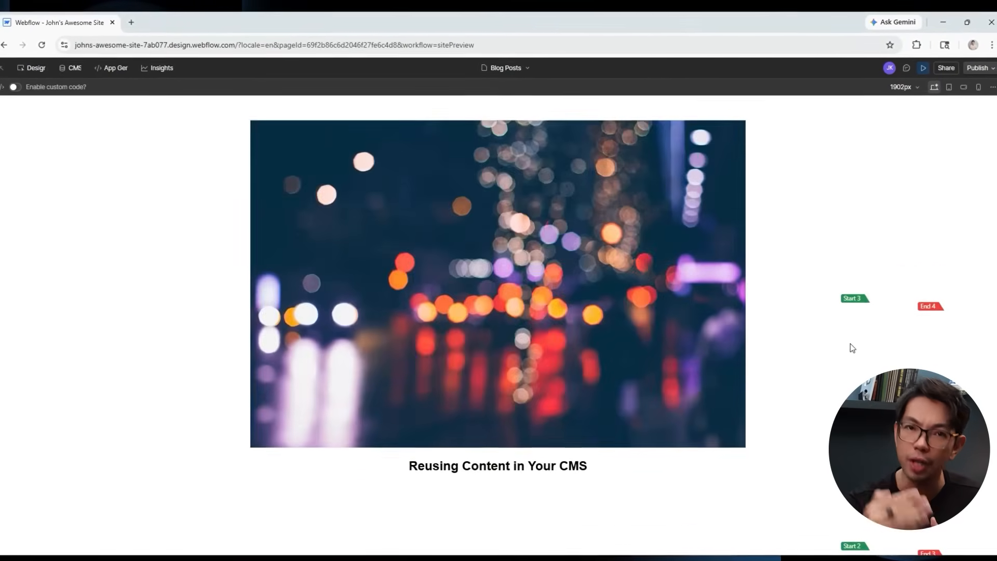
{"action": "scroll", "coordinate": [857, 327], "scroll_direction": "down", "scroll_amount": 5}
{"action": "left_click", "coordinate": [923, 67]}
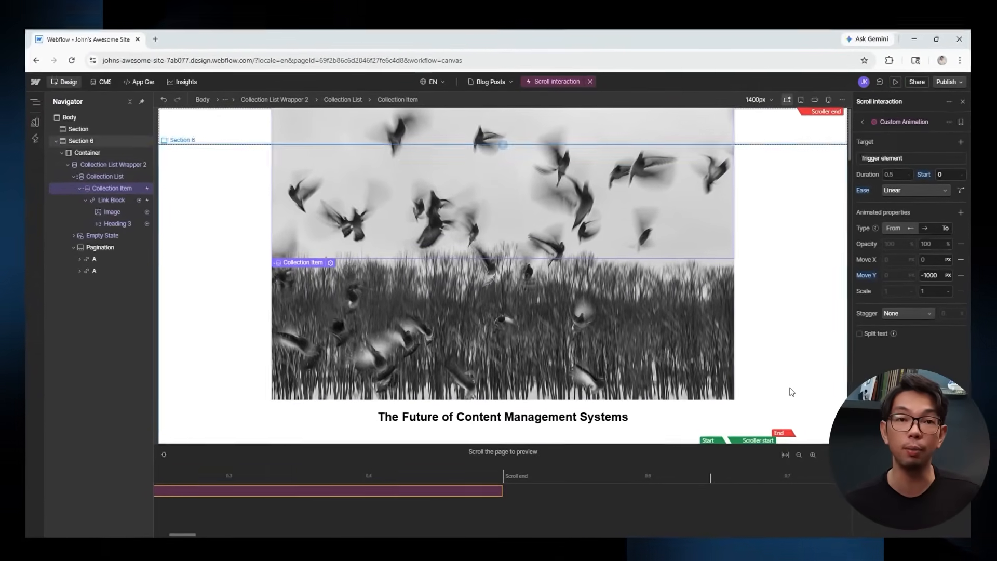
{"action": "scroll", "coordinate": [779, 390], "scroll_direction": "down", "scroll_amount": 5}
{"action": "scroll", "coordinate": [778, 390], "scroll_direction": "up", "scroll_amount": 5}
{"action": "scroll", "coordinate": [776, 359], "scroll_direction": "down", "scroll_amount": 10}
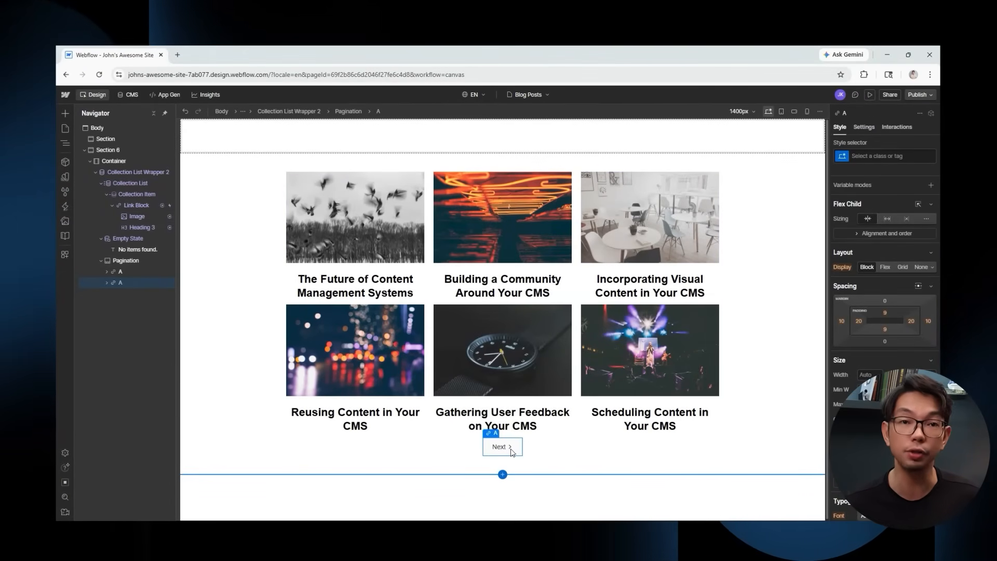
Give the Next link a click-triggered custom animation with 0.5 s duration, a new scale value and repeat 1.
{"action": "left_click", "coordinate": [895, 127]}
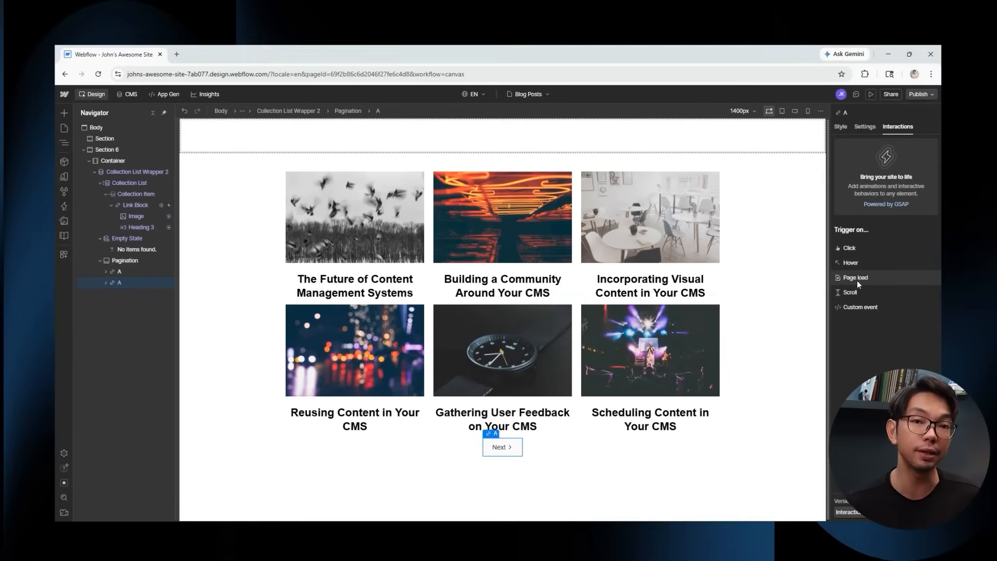
{"action": "left_click", "coordinate": [851, 249]}
{"action": "left_click", "coordinate": [861, 186]}
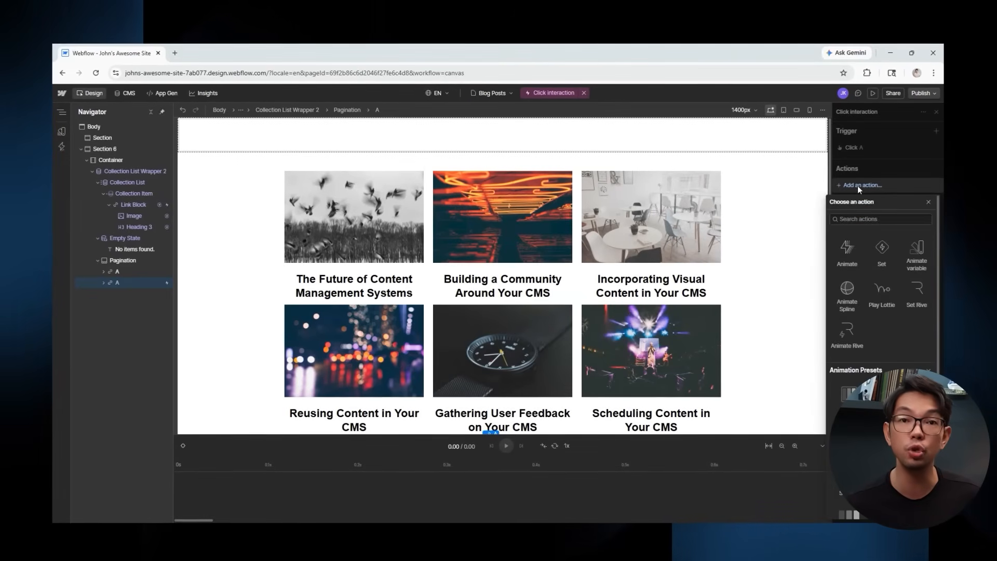
{"action": "left_click", "coordinate": [843, 256]}
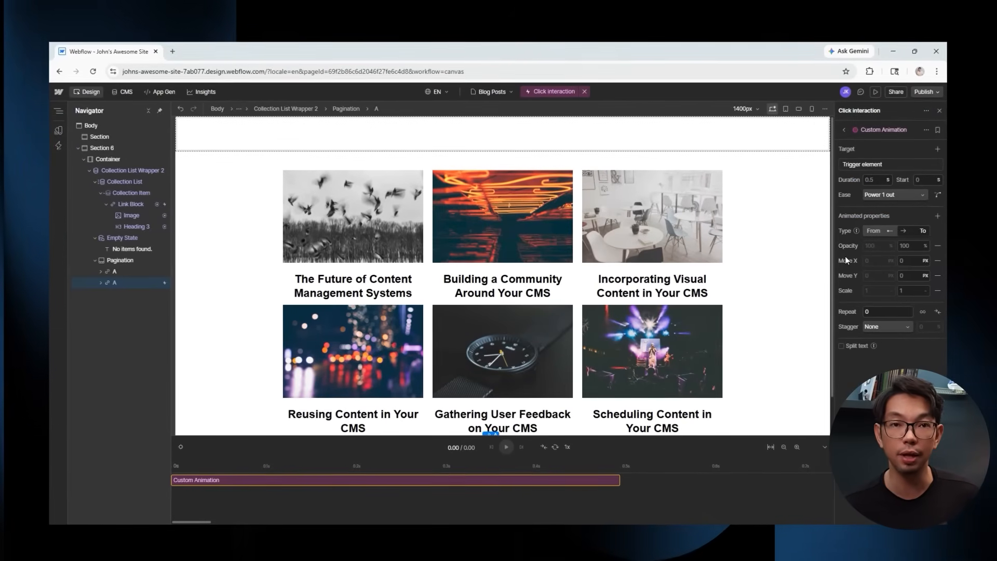
{"action": "type", "text": "0.5"}
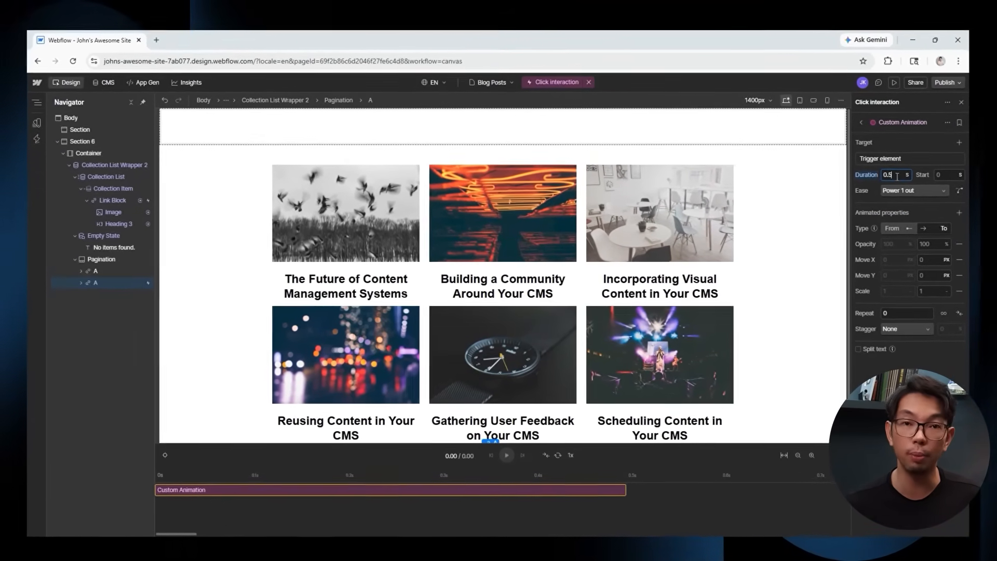
{"action": "left_click", "coordinate": [928, 289]}
{"action": "type", "text": "0.8"}
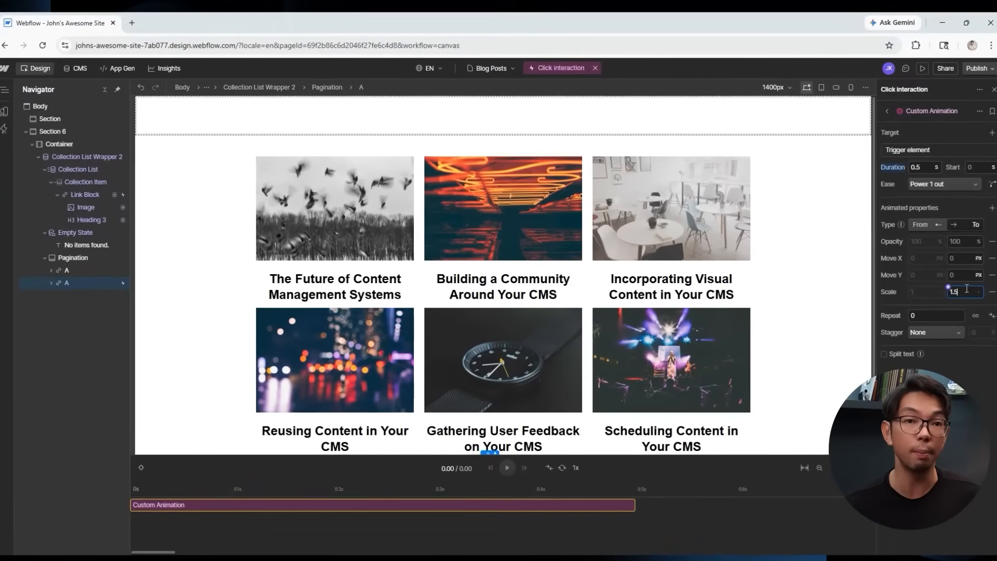
{"action": "key", "text": "Return"}
{"action": "left_click", "coordinate": [994, 316]}
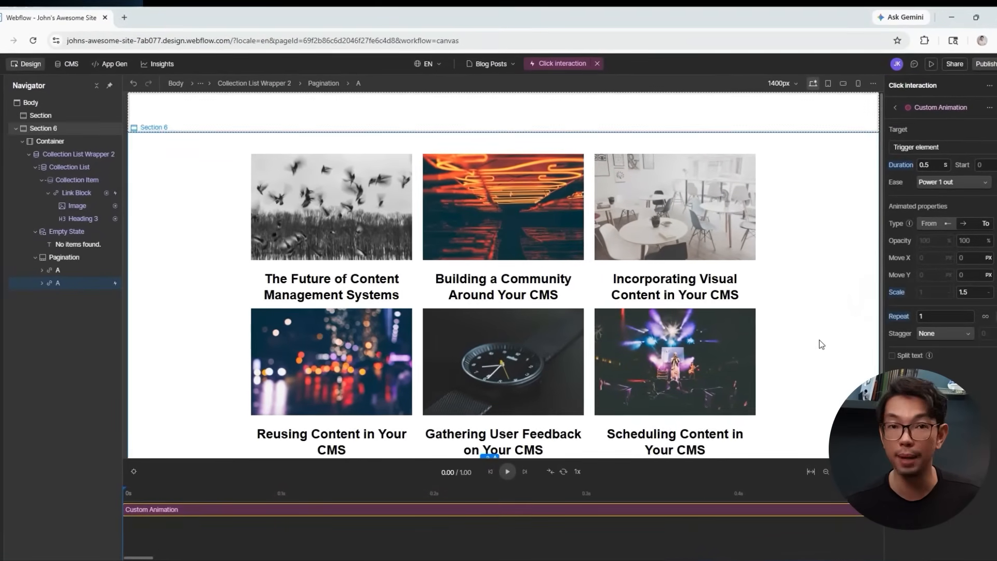
{"action": "scroll", "coordinate": [819, 345], "scroll_direction": "down", "scroll_amount": 2}
{"action": "left_click", "coordinate": [506, 472]}
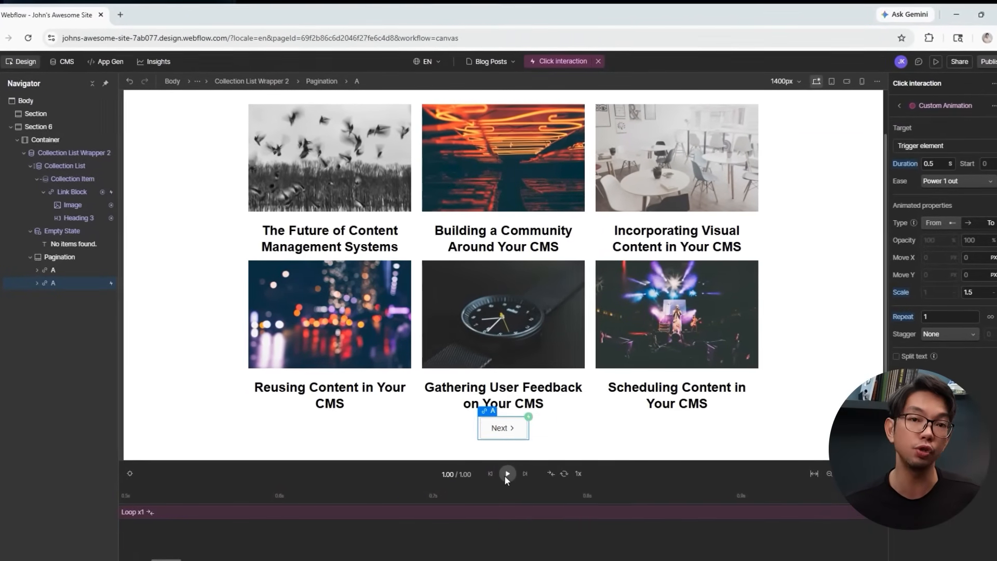
Test the Next and Previous pagination links in the live preview.
{"action": "left_click", "coordinate": [937, 60]}
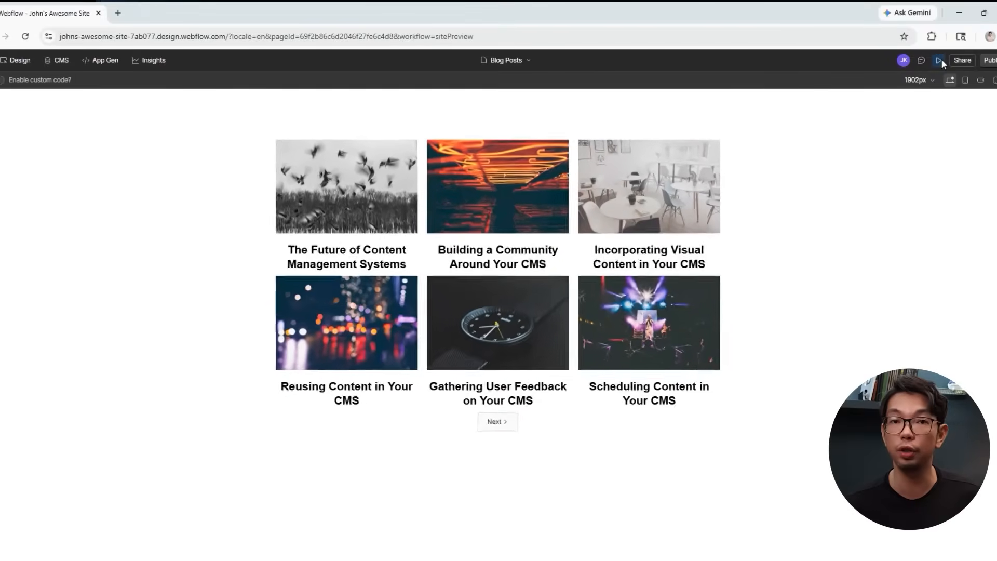
{"action": "left_click", "coordinate": [506, 440]}
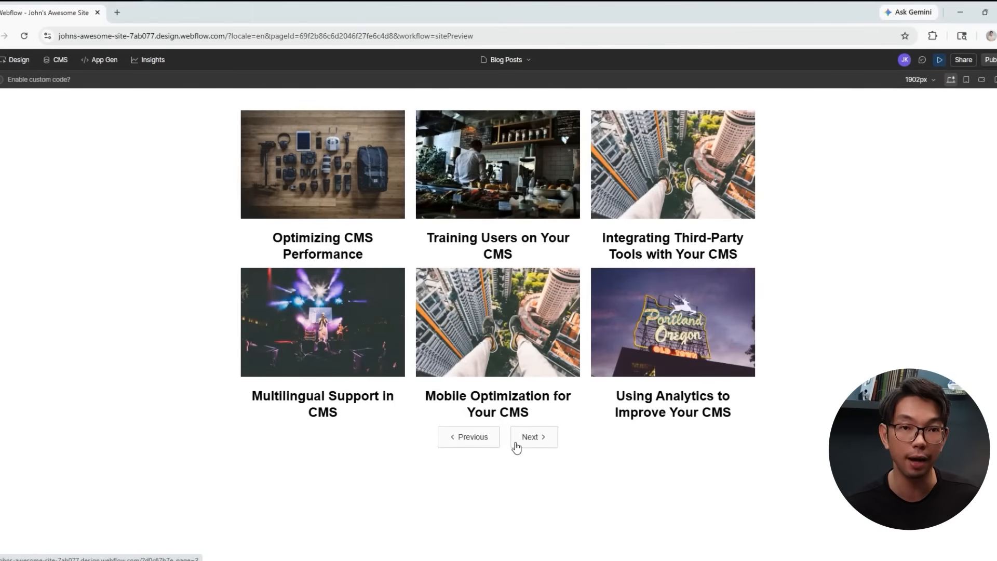
{"action": "left_click", "coordinate": [483, 446]}
{"action": "left_click", "coordinate": [501, 443]}
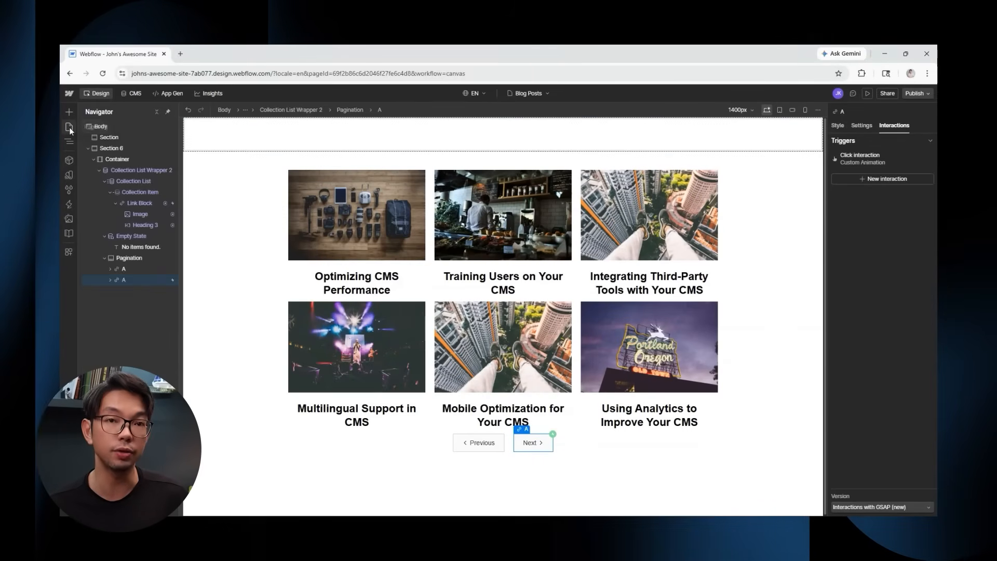
Switch from the Blog Posts page to the Home page in the Pages list.
{"action": "left_click", "coordinate": [70, 129]}
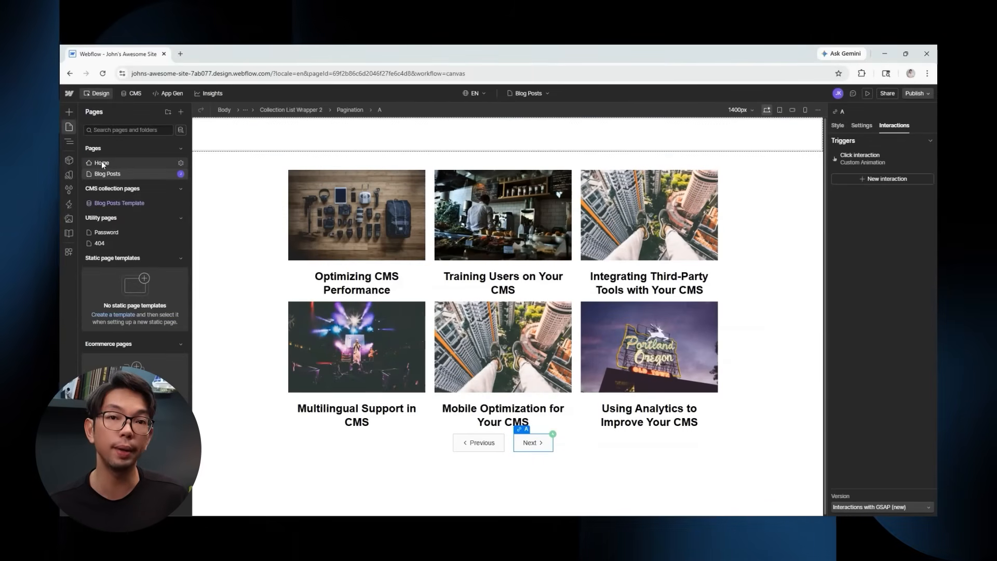
{"action": "left_click", "coordinate": [102, 164]}
Add a new Section below the card in Section 4 with a Container inside it.
{"action": "scroll", "coordinate": [466, 204], "scroll_direction": "down", "scroll_amount": 8}
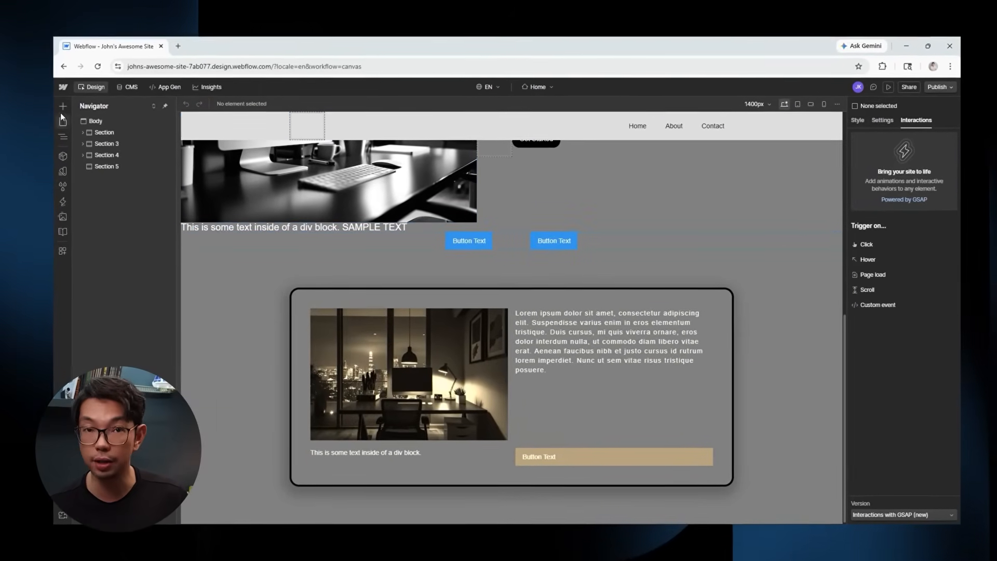
{"action": "left_click", "coordinate": [63, 106]}
{"action": "left_click_drag", "start_coordinate": [90, 187], "coordinate": [364, 506]}
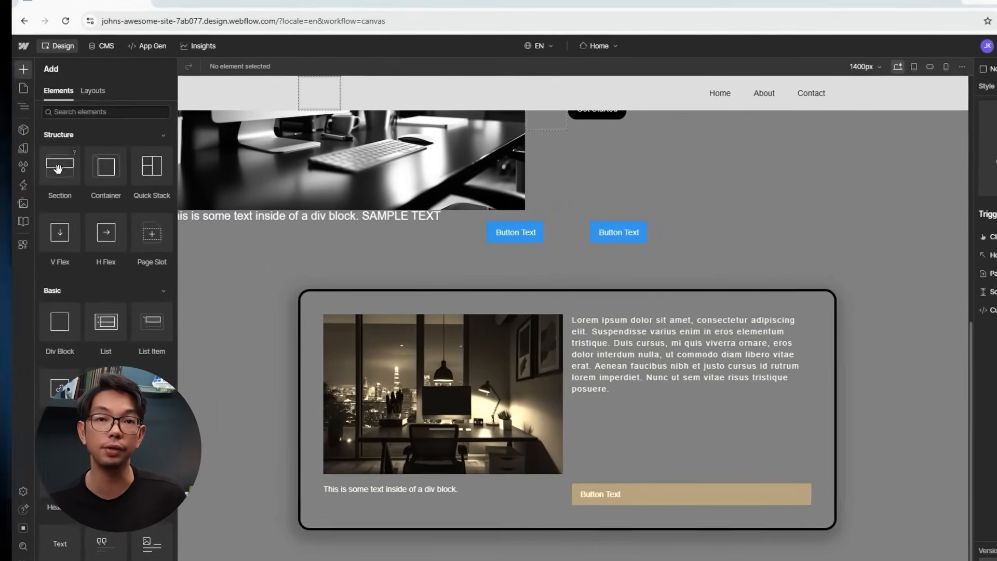
{"action": "scroll", "coordinate": [242, 389], "scroll_direction": "down", "scroll_amount": 1}
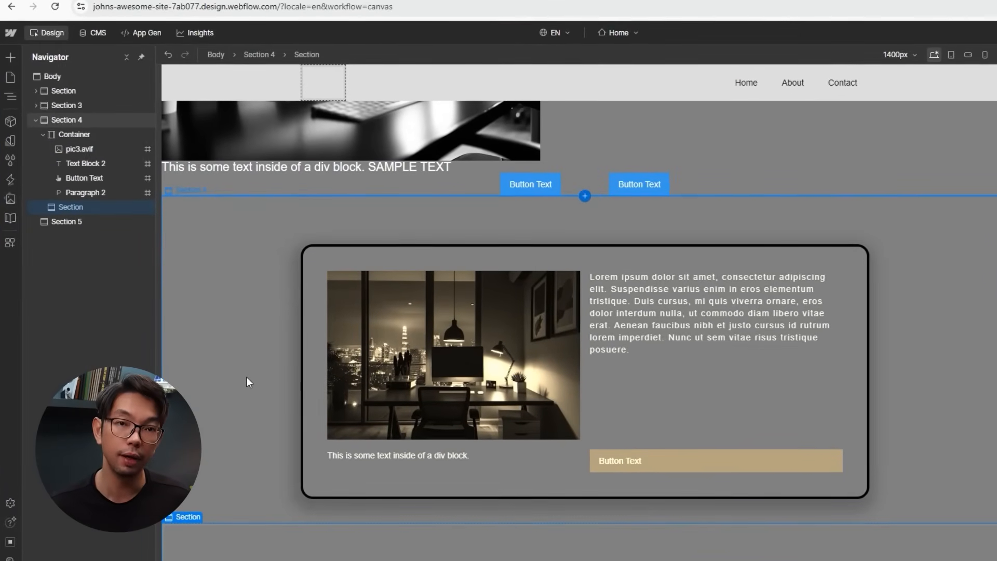
{"action": "left_click", "coordinate": [10, 57]}
{"action": "left_click_drag", "start_coordinate": [96, 176], "coordinate": [519, 520]}
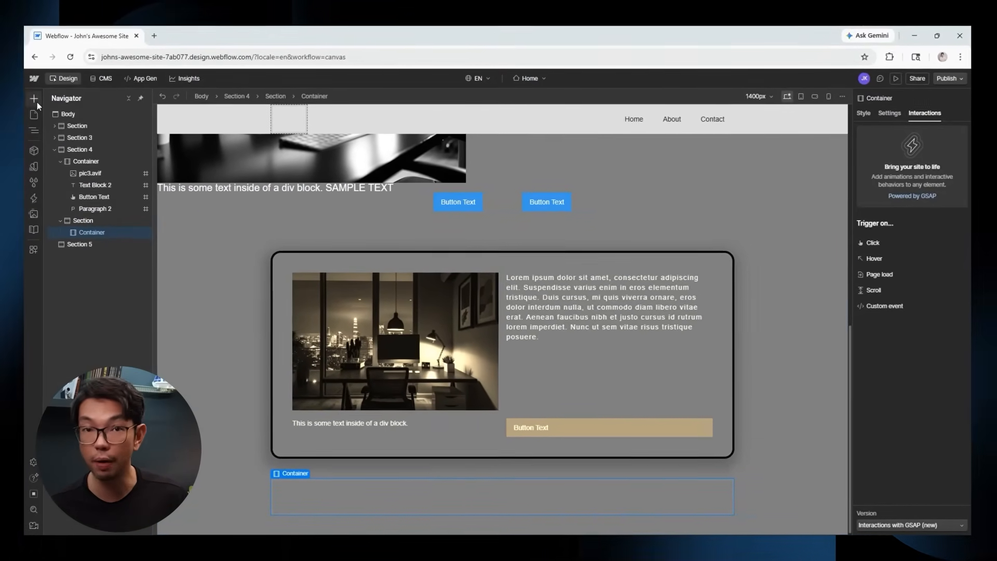
Search for 'form' and drop a Form Block into the new container.
{"action": "left_click", "coordinate": [33, 99]}
{"action": "type", "text": "form"}
{"action": "left_click_drag", "start_coordinate": [61, 160], "coordinate": [485, 510]}
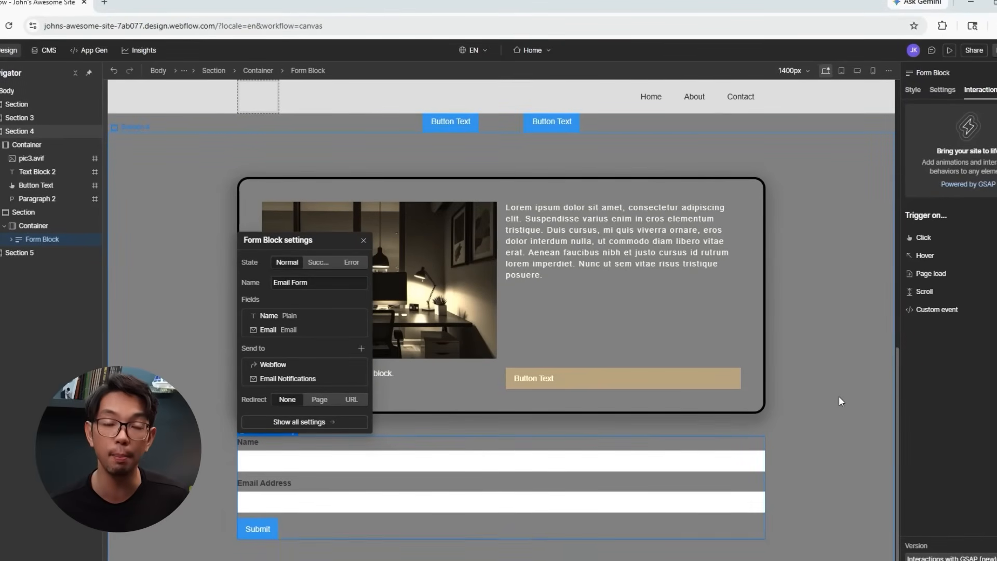
{"action": "left_click", "coordinate": [223, 475]}
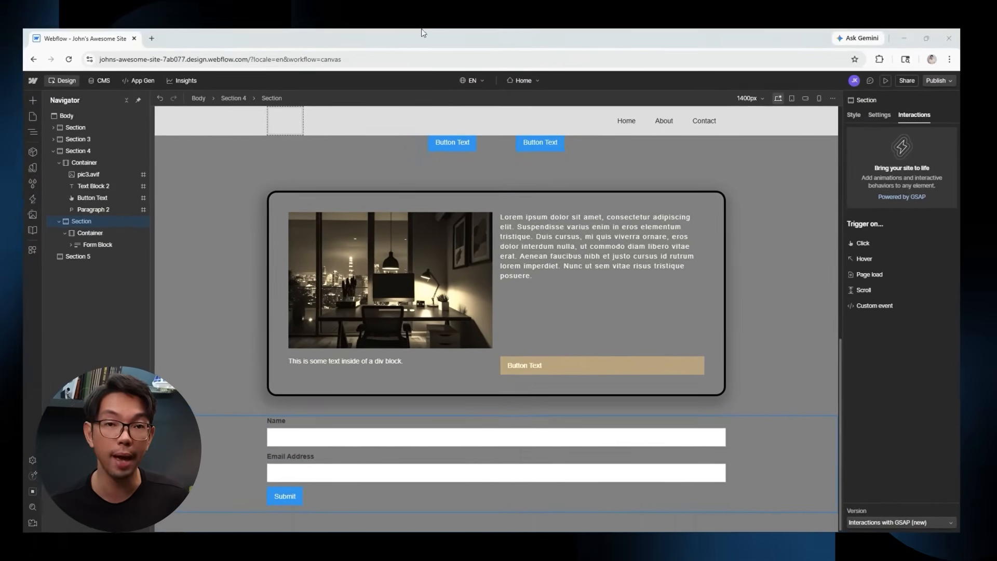
Give the Form Block a black background and a solid border with a chosen colour.
{"action": "left_click", "coordinate": [98, 244]}
{"action": "left_click", "coordinate": [853, 114]}
{"action": "scroll", "coordinate": [880, 311], "scroll_direction": "down", "scroll_amount": 8}
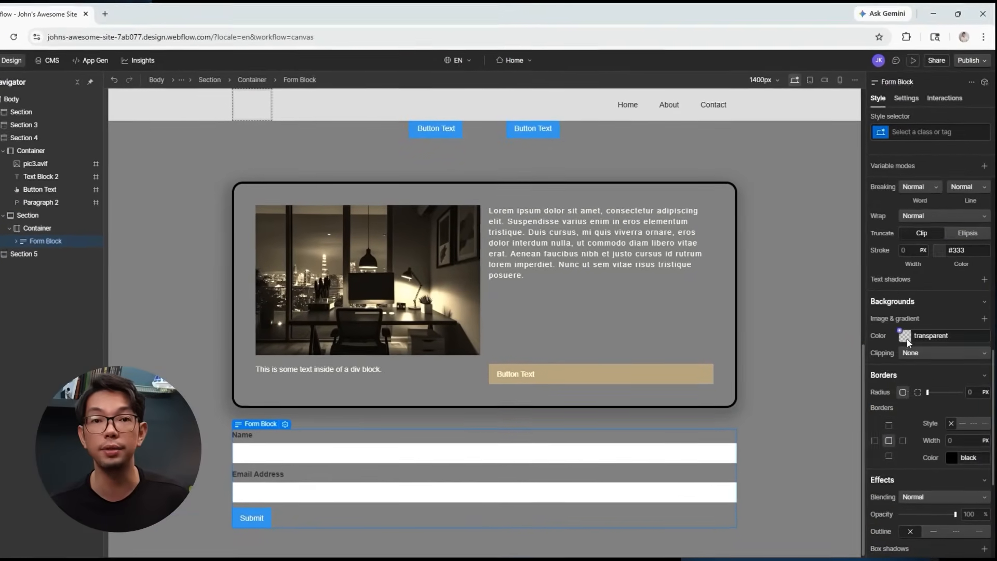
{"action": "left_click", "coordinate": [906, 339]}
{"action": "left_click_drag", "start_coordinate": [976, 359], "coordinate": [876, 442]}
{"action": "left_click", "coordinate": [877, 300]}
{"action": "scroll", "coordinate": [929, 395], "scroll_direction": "down", "scroll_amount": 1}
{"action": "left_click", "coordinate": [968, 371]}
{"action": "left_click", "coordinate": [959, 405]}
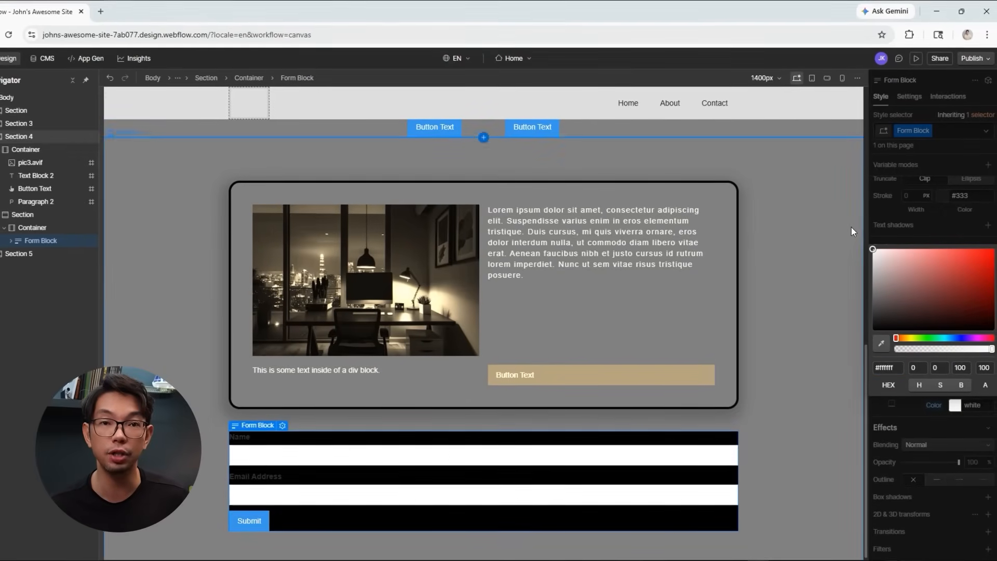
{"action": "left_click", "coordinate": [880, 240]}
Make the Name and Email Address labels white.
{"action": "left_click", "coordinate": [241, 437]}
{"action": "scroll", "coordinate": [908, 316], "scroll_direction": "up", "scroll_amount": 5}
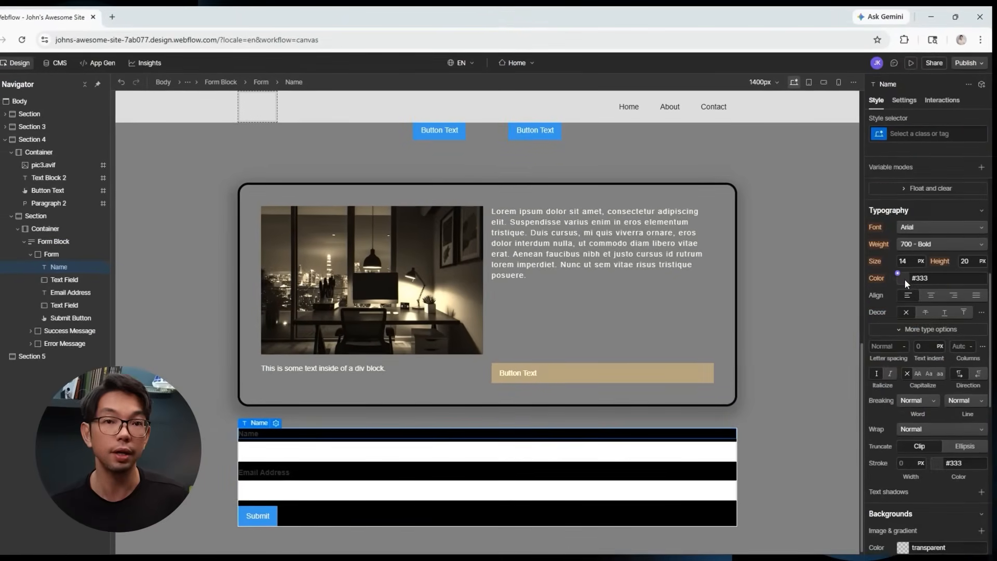
{"action": "left_click", "coordinate": [903, 279]}
{"action": "left_click_drag", "start_coordinate": [882, 312], "coordinate": [831, 270]}
{"action": "left_click", "coordinate": [372, 470]}
{"action": "left_click", "coordinate": [903, 279]}
{"action": "left_click_drag", "start_coordinate": [883, 312], "coordinate": [809, 257]}
{"action": "left_click", "coordinate": [935, 204]}
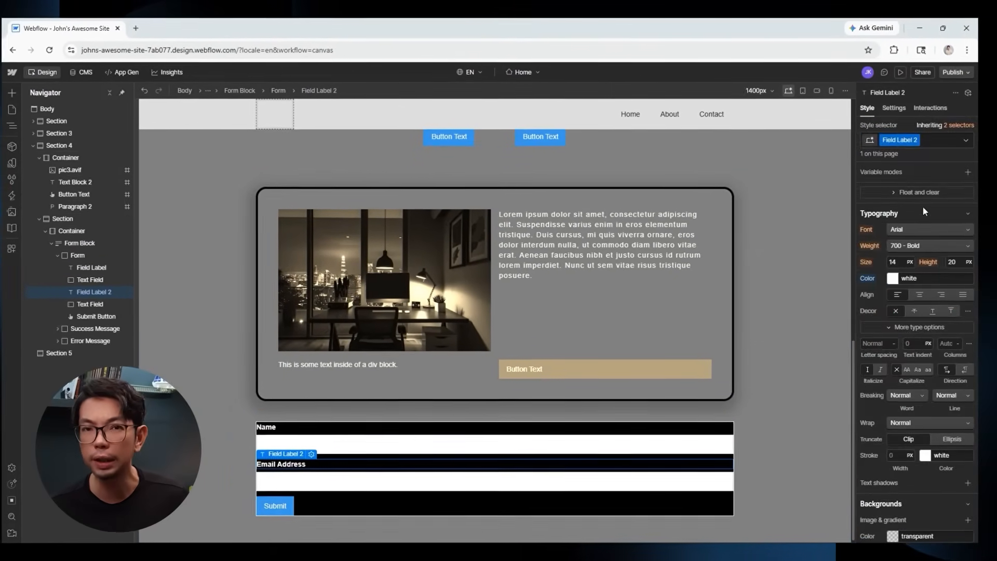
Set the Form Block's padding to 40px on top, left, right and bottom.
{"action": "left_click", "coordinate": [82, 243]}
{"action": "scroll", "coordinate": [894, 298], "scroll_direction": "up", "scroll_amount": 5}
{"action": "left_click", "coordinate": [916, 259]}
{"action": "left_click", "coordinate": [962, 295]}
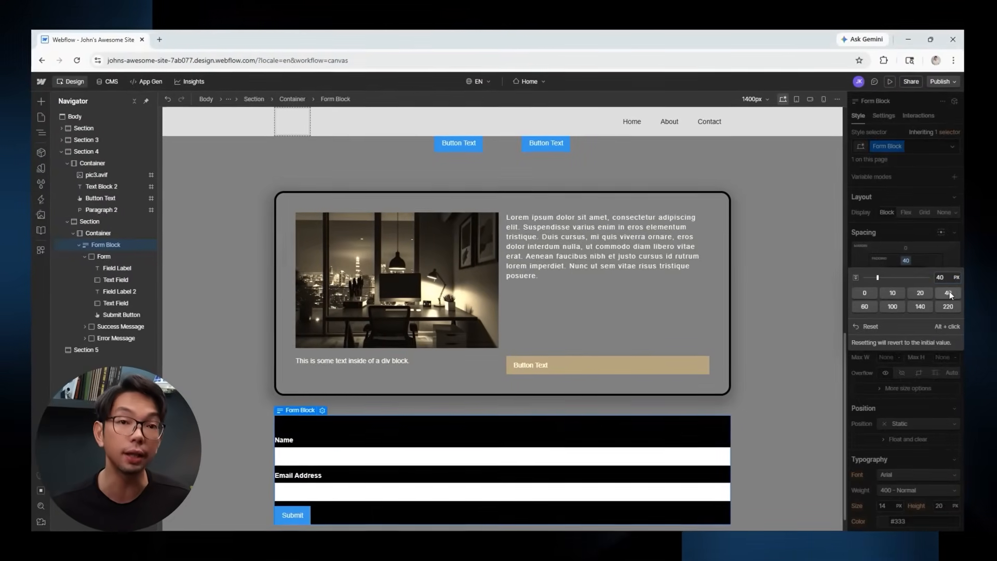
{"action": "left_click", "coordinate": [879, 269]}
{"action": "left_click", "coordinate": [948, 301]}
{"action": "left_click", "coordinate": [933, 268]}
{"action": "left_click", "coordinate": [948, 301]}
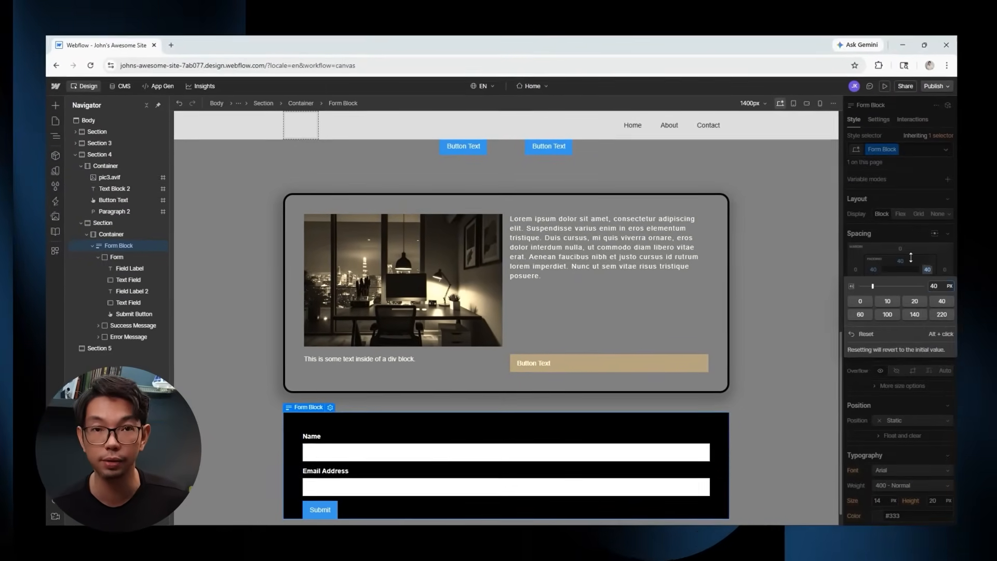
{"action": "left_click", "coordinate": [911, 258]}
{"action": "left_click", "coordinate": [900, 278]}
{"action": "left_click", "coordinate": [941, 309]}
{"action": "scroll", "coordinate": [814, 245], "scroll_direction": "down", "scroll_amount": 1}
{"action": "left_click", "coordinate": [814, 245]}
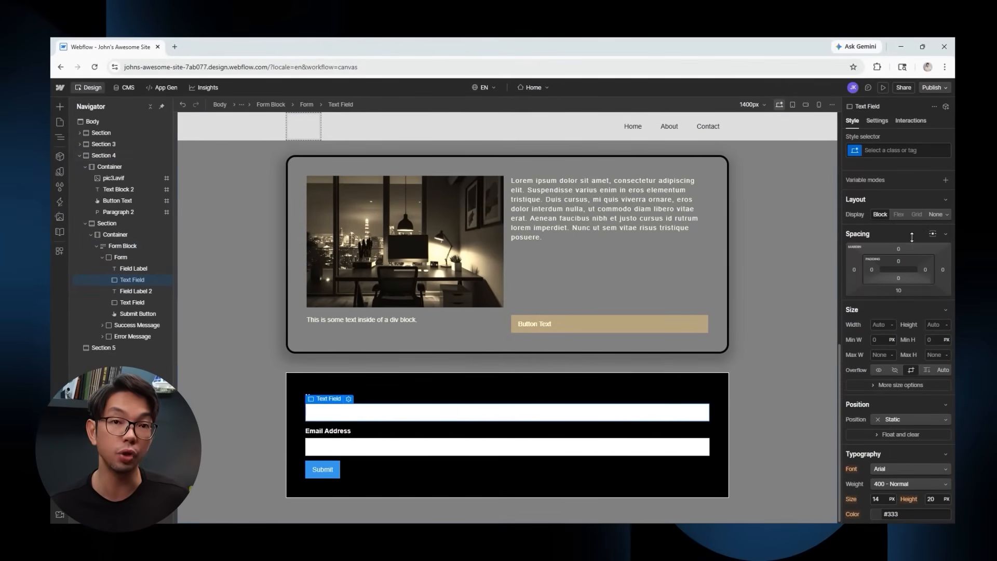
Mark the Name text field as Required, dismissing the form-apps announcement.
{"action": "left_click", "coordinate": [877, 120]}
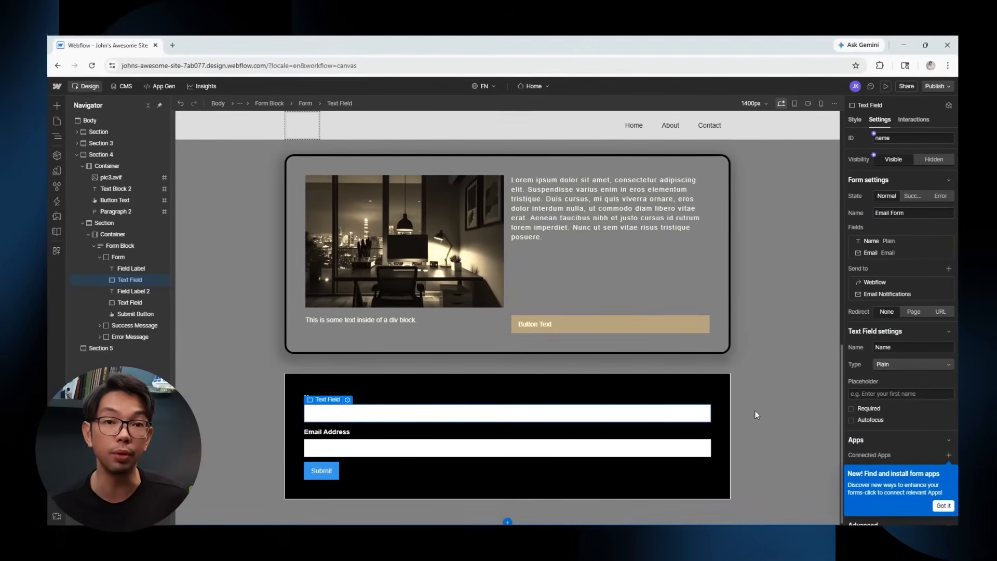
{"action": "left_click", "coordinate": [945, 506]}
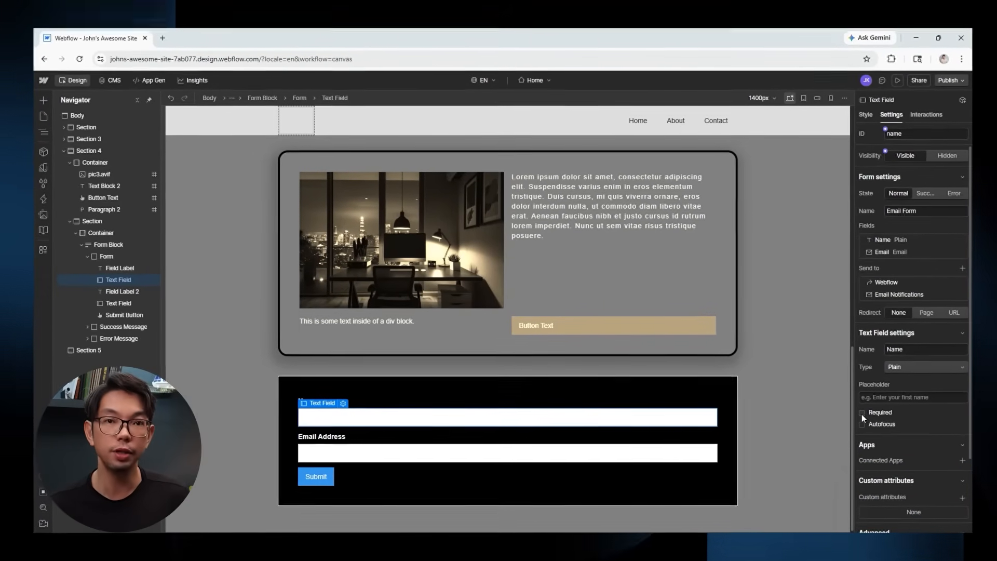
{"action": "left_click", "coordinate": [862, 413]}
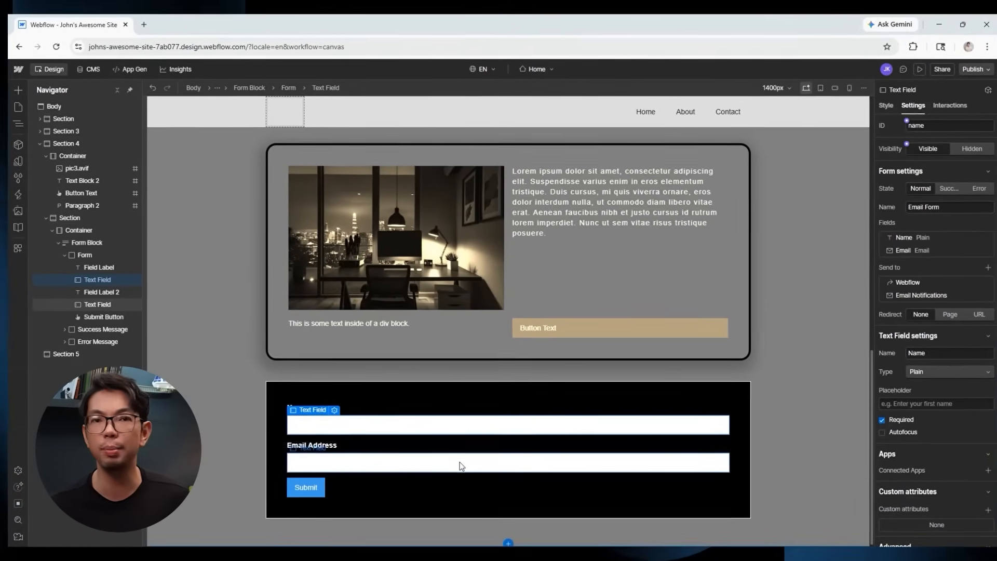
Check the Email Address and Name inputs, then select the form's Submit button.
{"action": "left_click", "coordinate": [465, 453]}
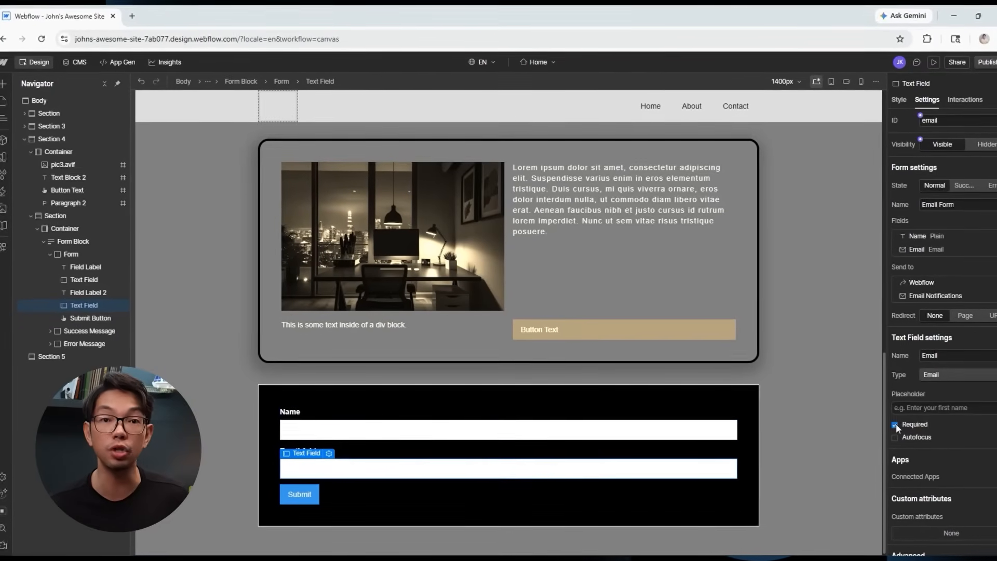
{"action": "left_click", "coordinate": [418, 428]}
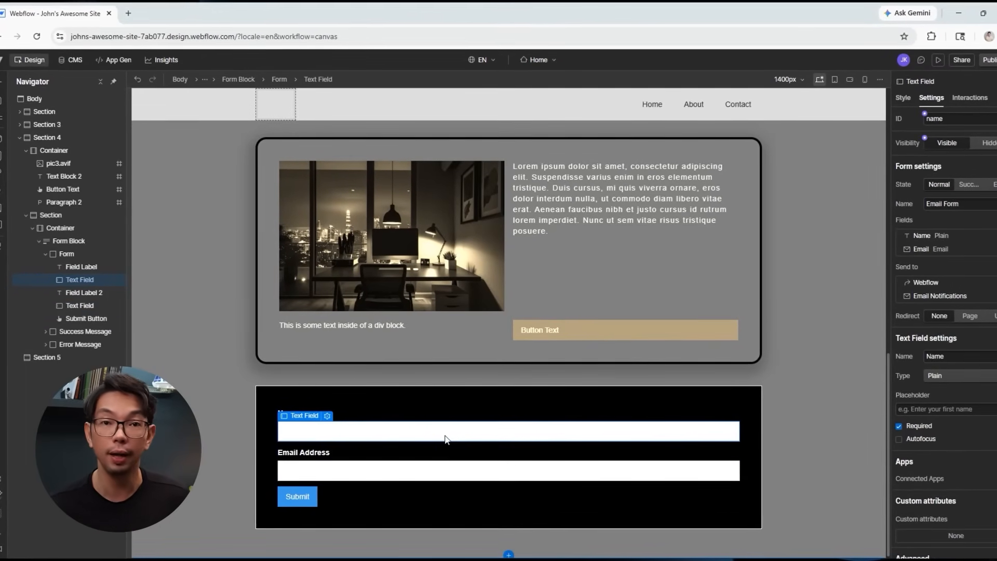
{"action": "left_click", "coordinate": [845, 319]}
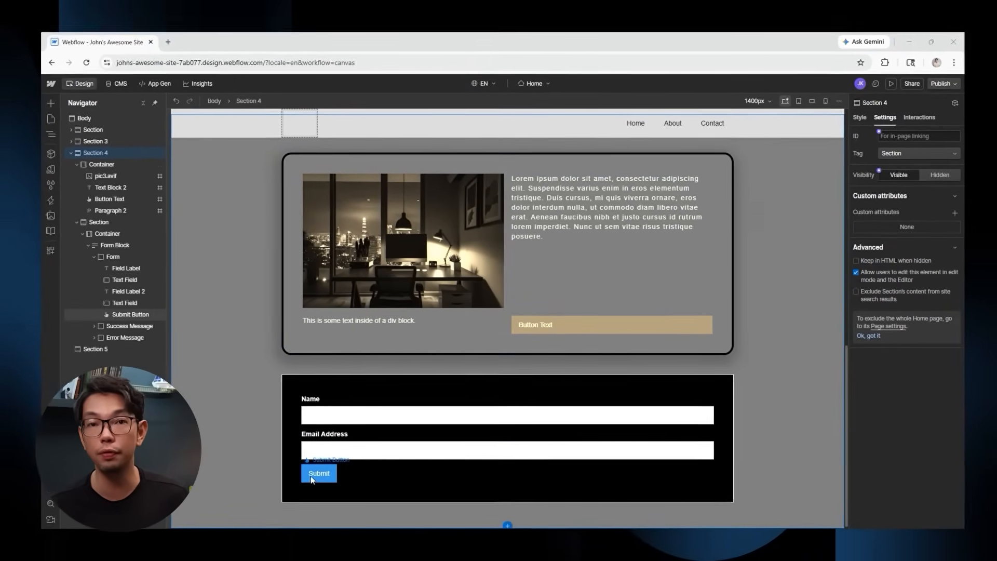
{"action": "left_click", "coordinate": [312, 474]}
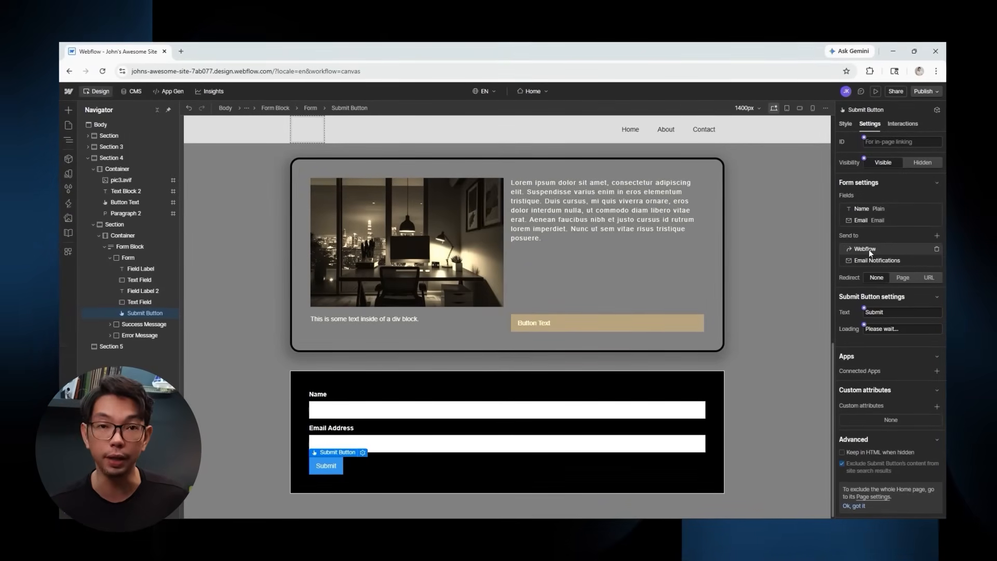
{"action": "left_click", "coordinate": [868, 249]}
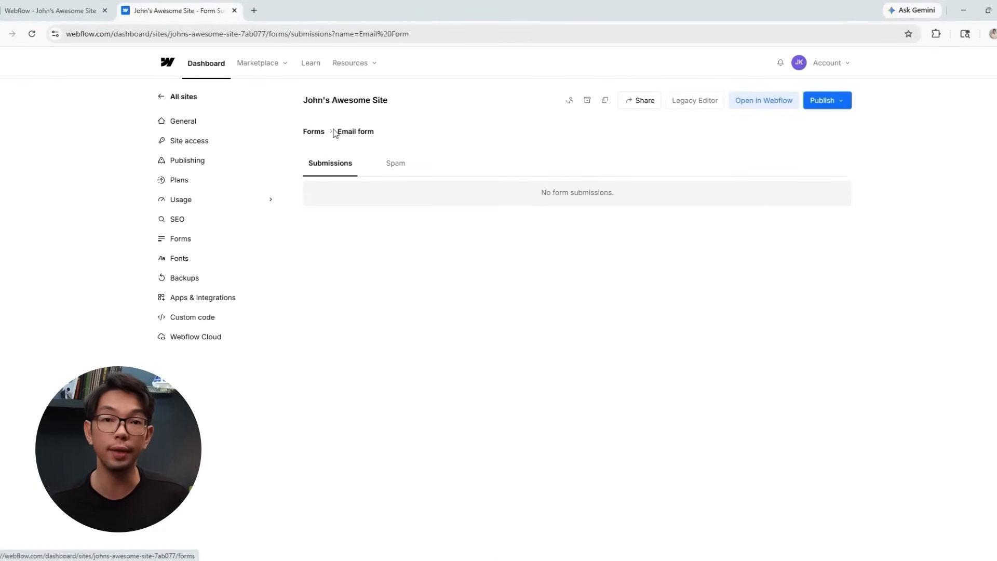
{"action": "left_click", "coordinate": [434, 264]}
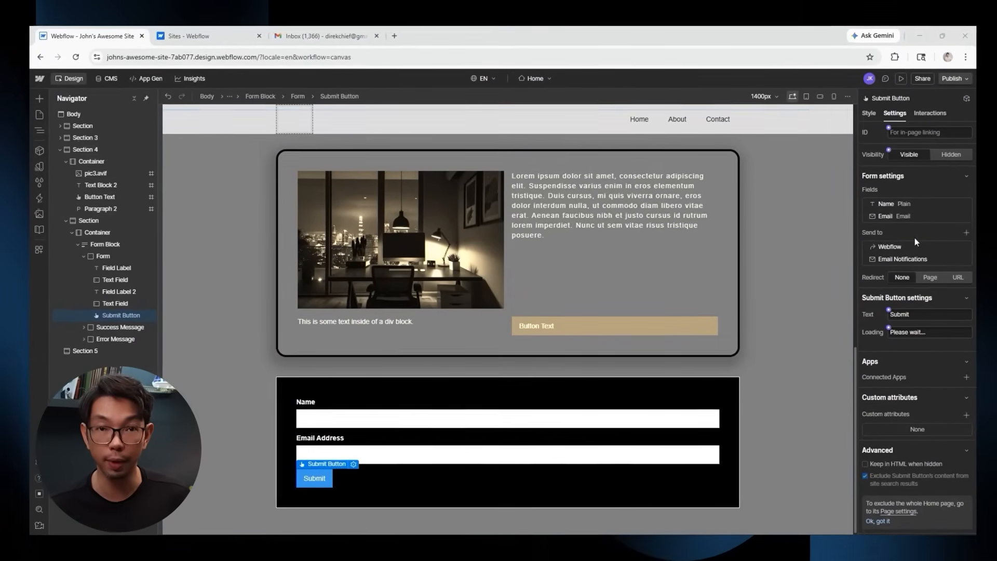
Replace the form's email notification recipient with the site owner's address and apply the settings.
{"action": "left_click", "coordinate": [898, 260]}
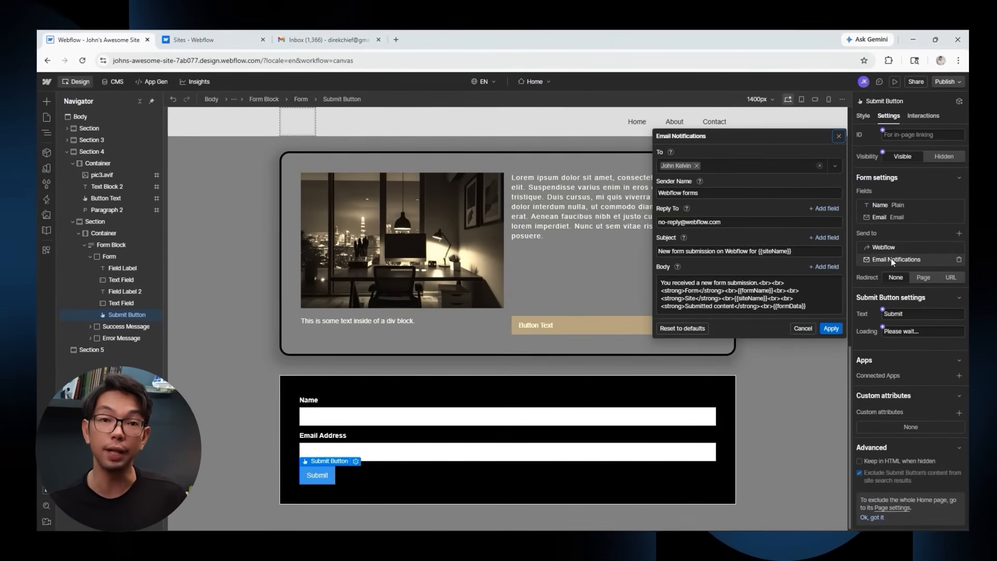
{"action": "left_click", "coordinate": [696, 166]}
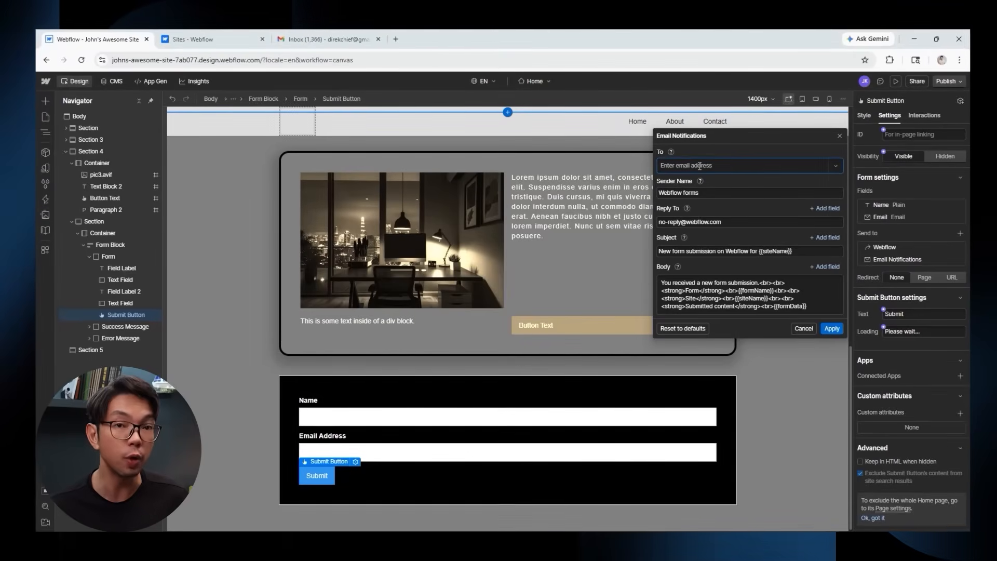
{"action": "type", "text": "joh"}
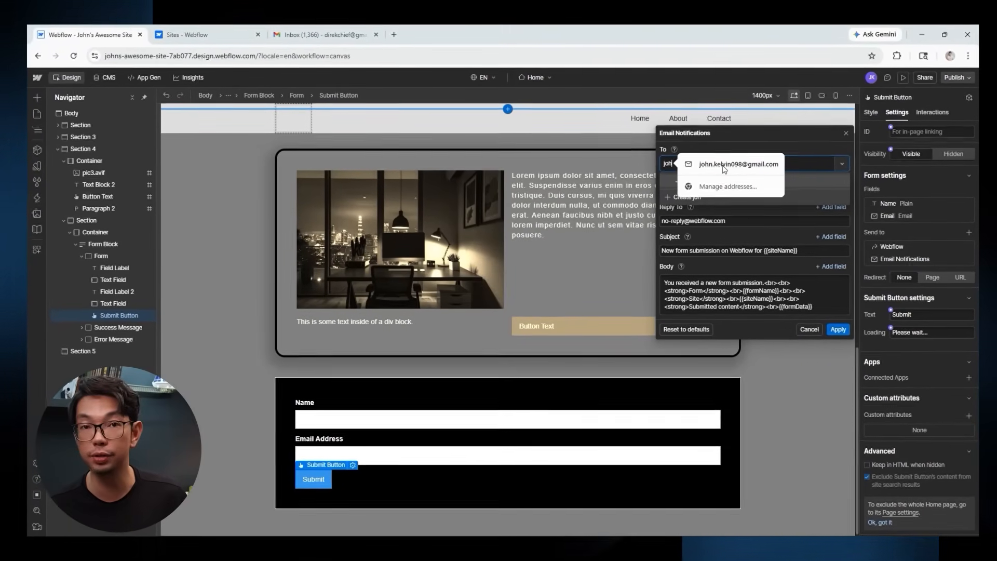
{"action": "type", "text": "n"}
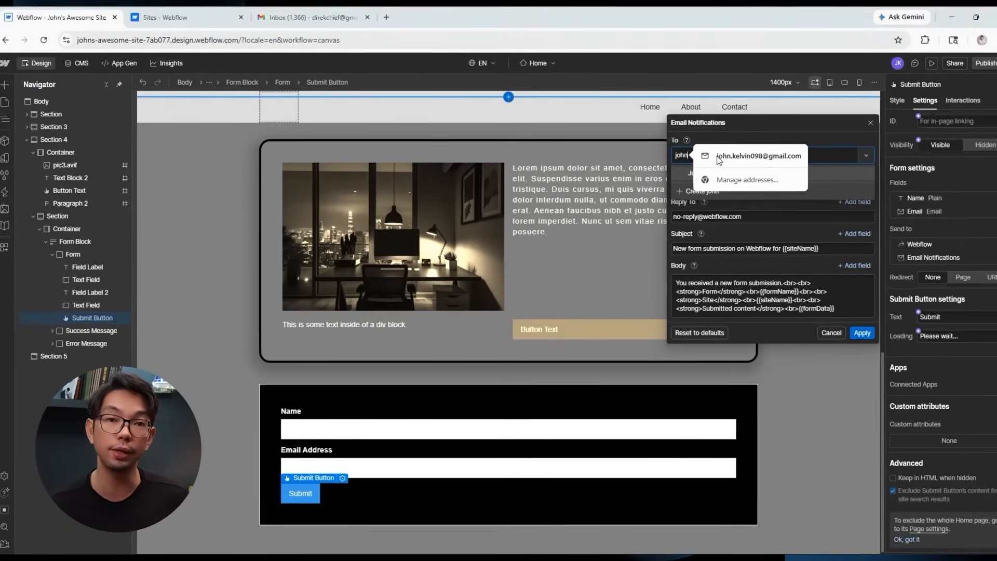
{"action": "key", "text": "Return"}
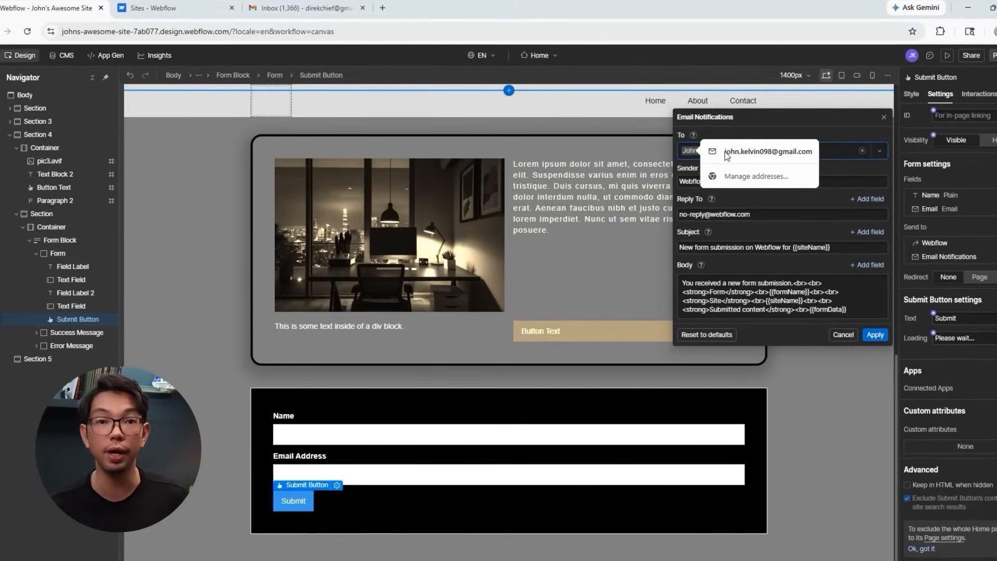
{"action": "left_click", "coordinate": [800, 120]}
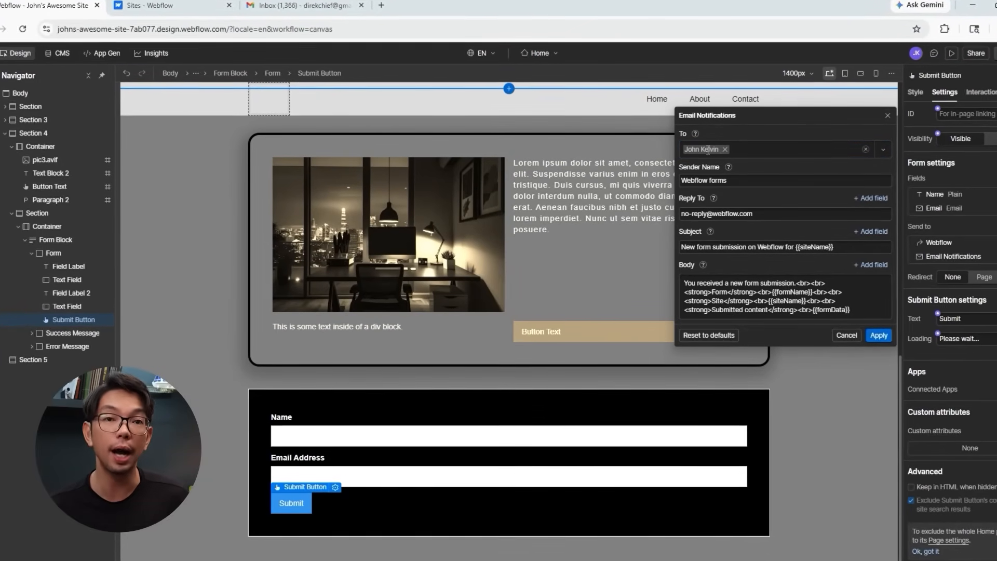
{"action": "left_click", "coordinate": [879, 335]}
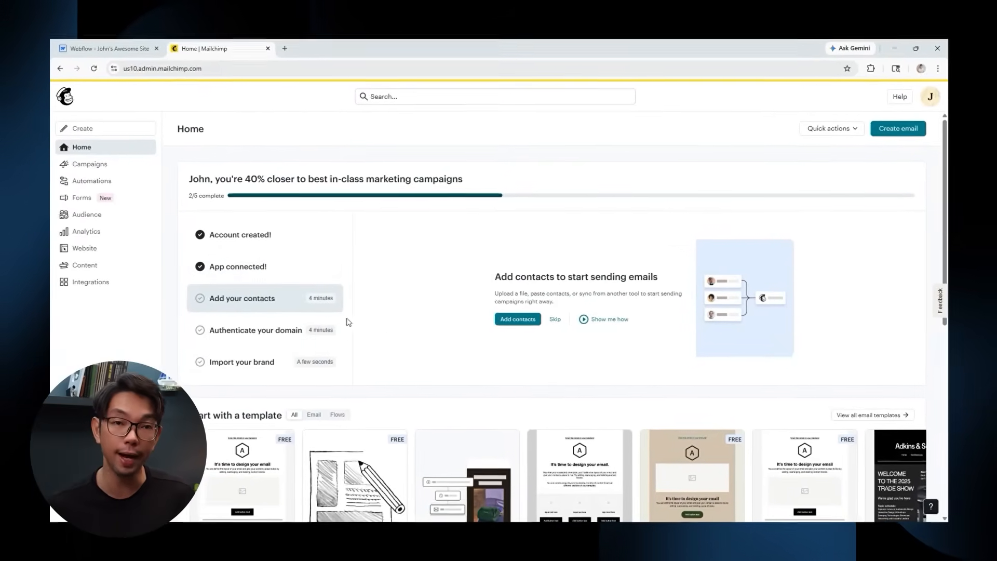
Create a new Mailchimp embedded signup form named 'Form 1'.
{"action": "left_click", "coordinate": [78, 128]}
{"action": "left_click", "coordinate": [228, 221]}
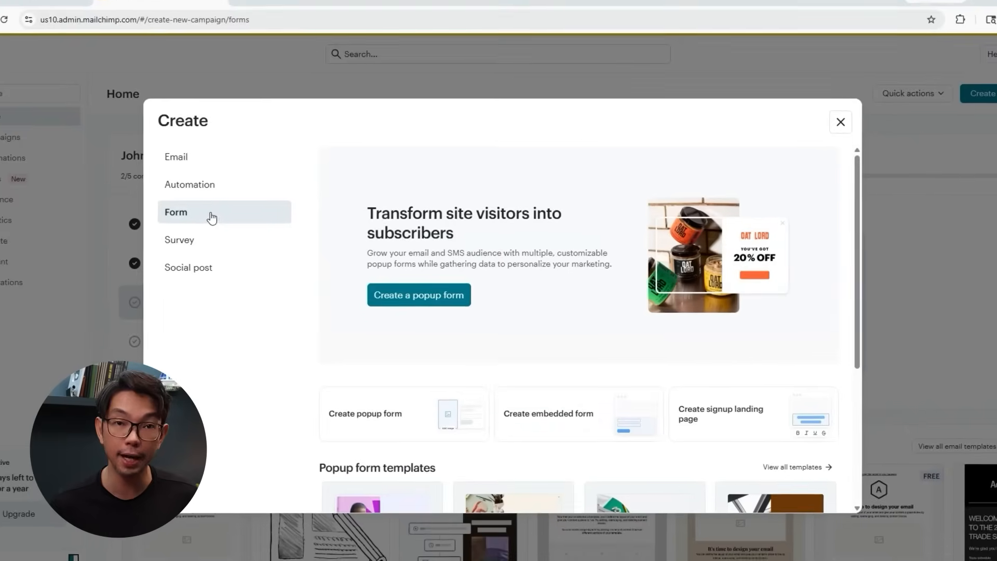
{"action": "left_click", "coordinate": [548, 413]}
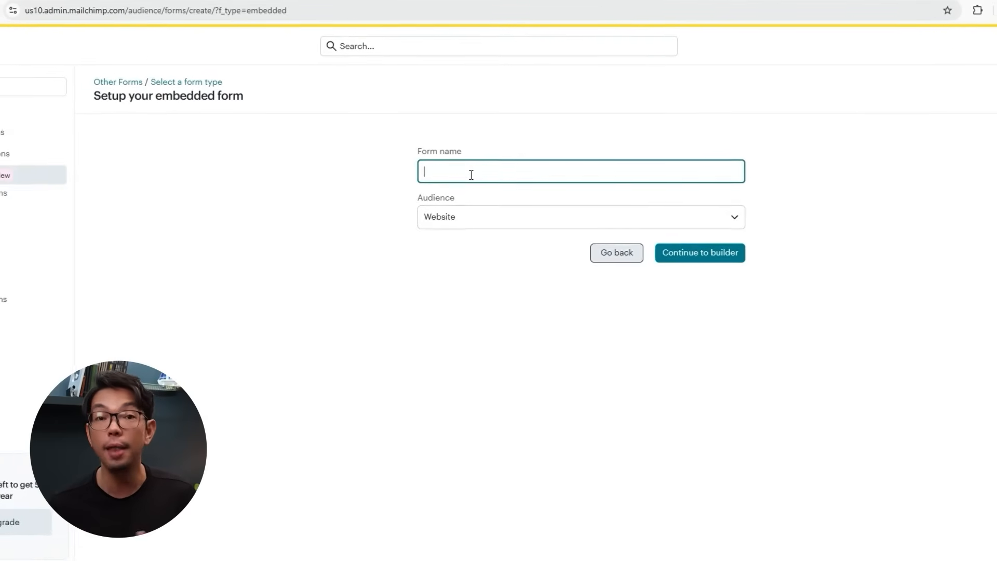
{"action": "type", "text": "Form 1"}
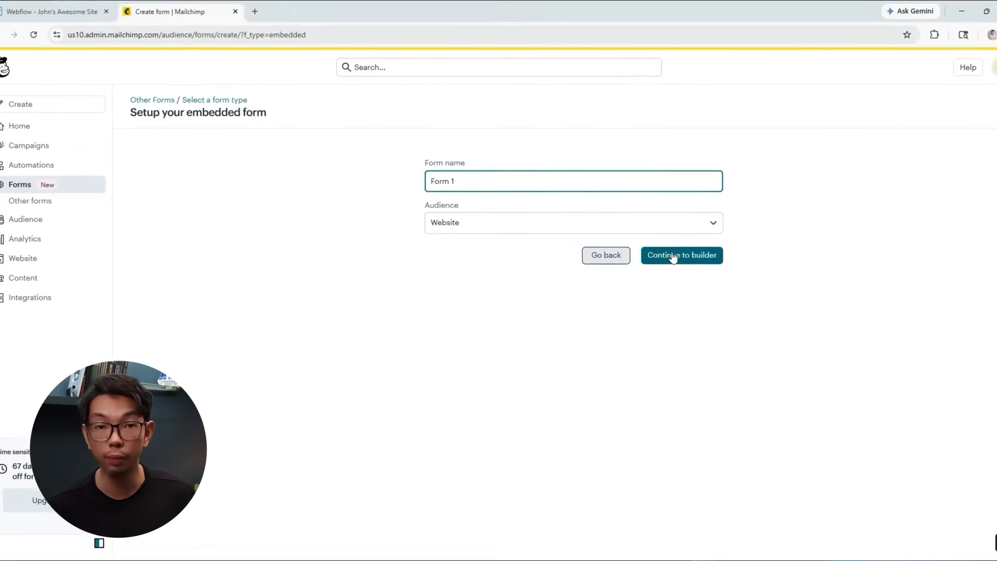
{"action": "left_click", "coordinate": [700, 253]}
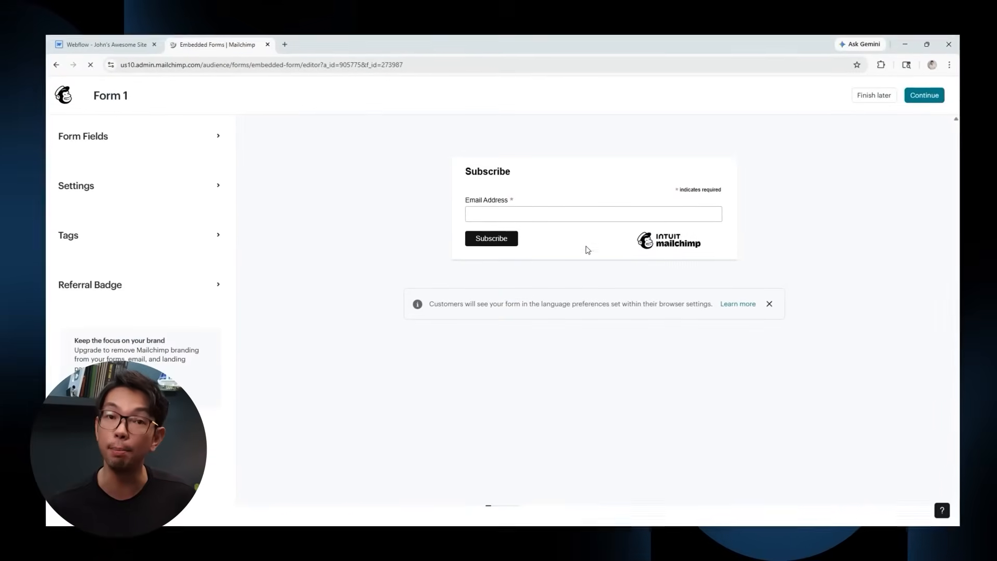
Add First name and Last name fields to the form and make both required.
{"action": "left_click", "coordinate": [172, 135]}
{"action": "left_click", "coordinate": [85, 237]}
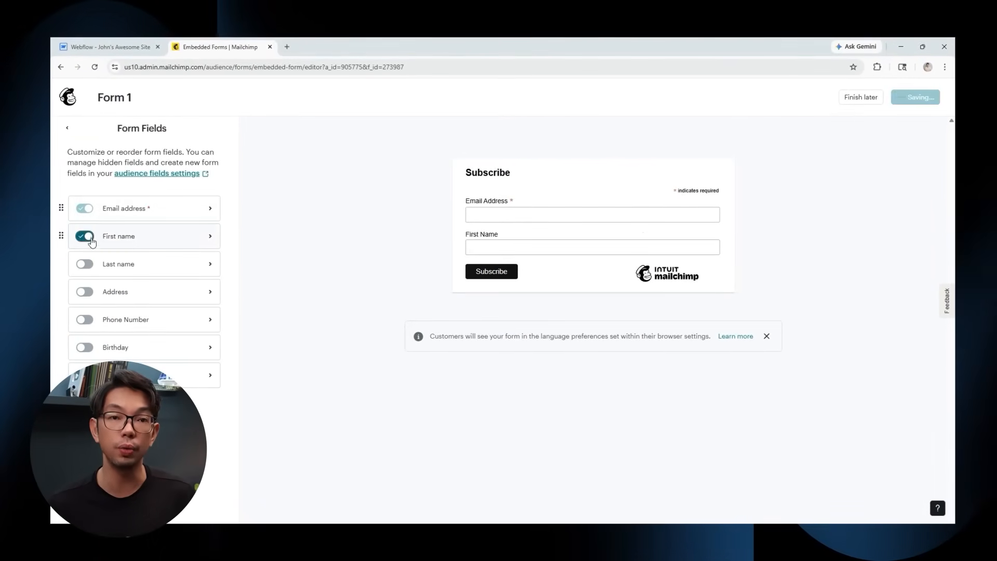
{"action": "left_click", "coordinate": [85, 264]}
{"action": "left_click", "coordinate": [208, 236]}
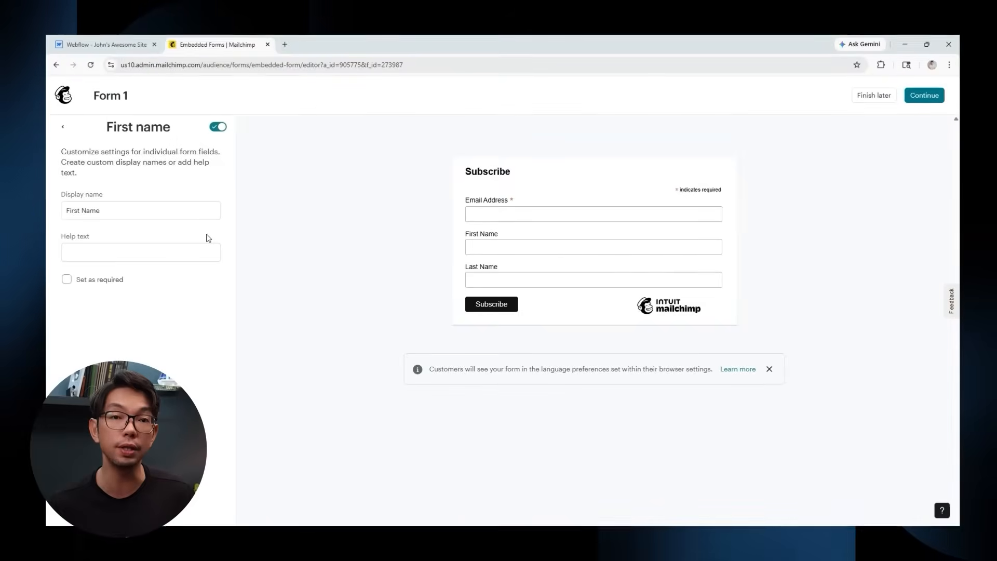
{"action": "left_click", "coordinate": [65, 278]}
{"action": "left_click", "coordinate": [64, 129]}
{"action": "left_click", "coordinate": [208, 262]}
{"action": "left_click", "coordinate": [62, 279]}
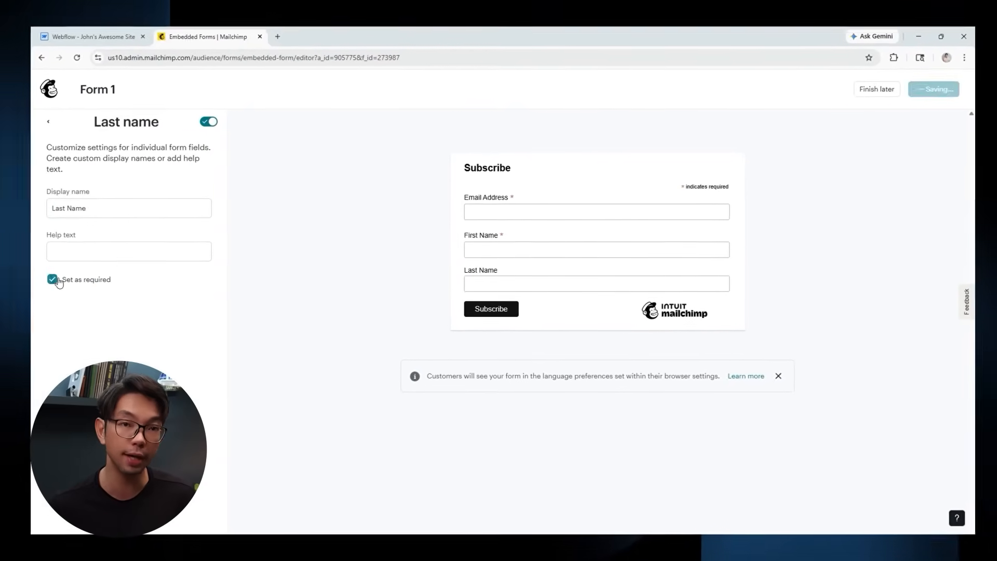
Finish the form, find 'form action' in the embed code, and select its URL.
{"action": "left_click", "coordinate": [929, 93]}
{"action": "key", "text": "ctrl+f"}
{"action": "type", "text": "form action"}
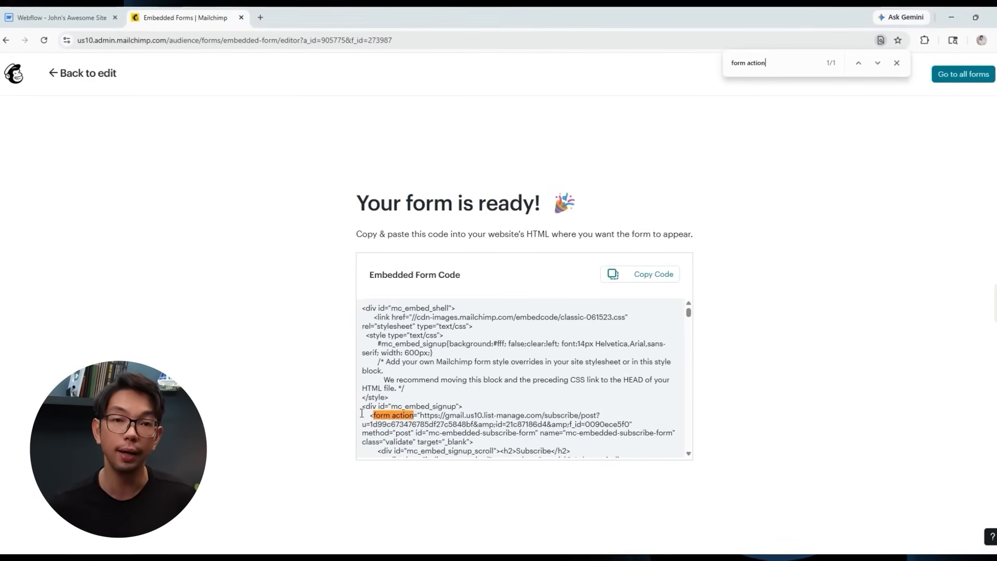
{"action": "scroll", "coordinate": [406, 370], "scroll_direction": "down", "scroll_amount": 1}
{"action": "left_click_drag", "start_coordinate": [419, 364], "coordinate": [461, 372]}
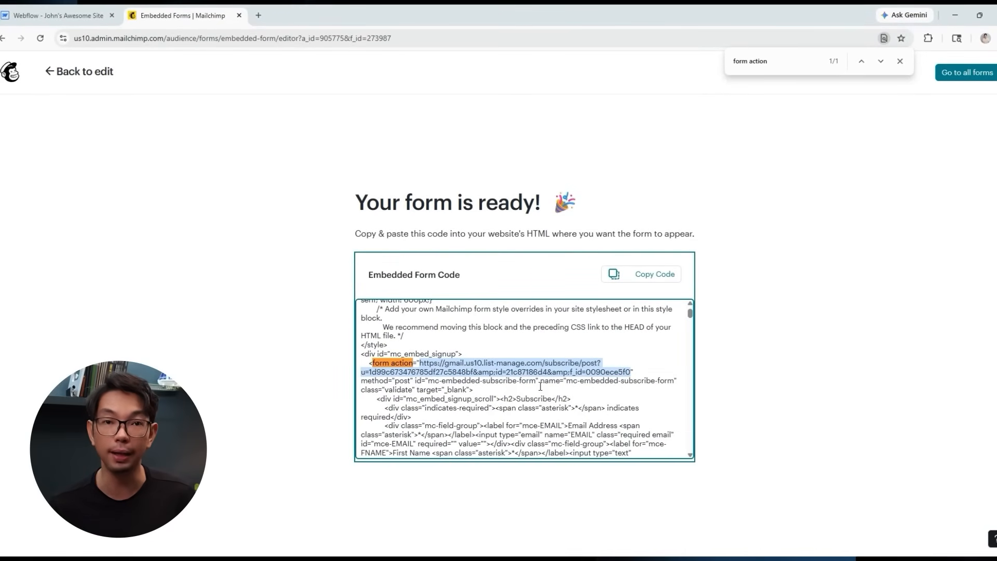
{"action": "left_click", "coordinate": [77, 10]}
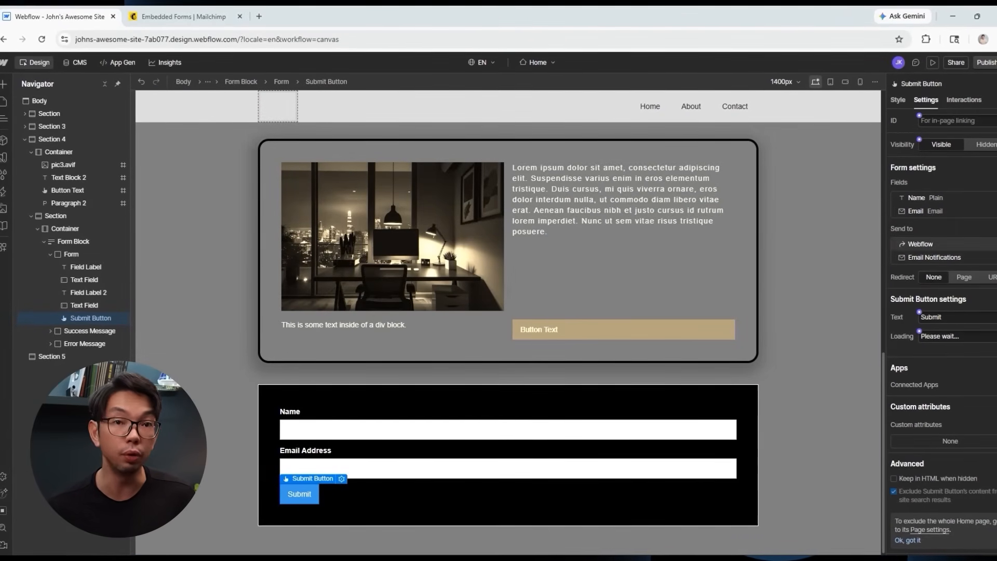
Replace the Webflow and email destinations with a POST Custom Action to the pasted Mailchimp URL, and save.
{"action": "left_click", "coordinate": [995, 244]}
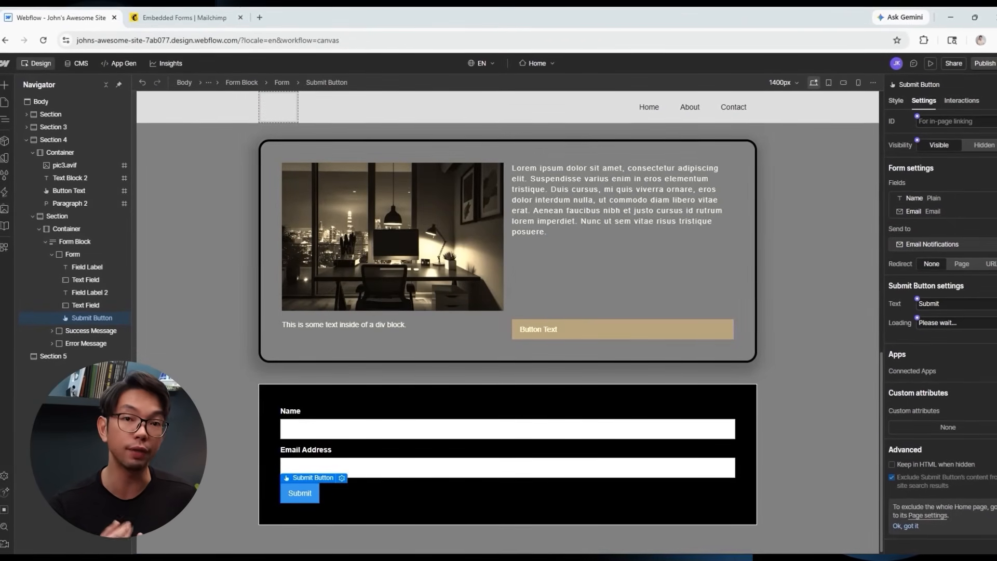
{"action": "left_click", "coordinate": [995, 244]}
{"action": "left_click", "coordinate": [994, 229]}
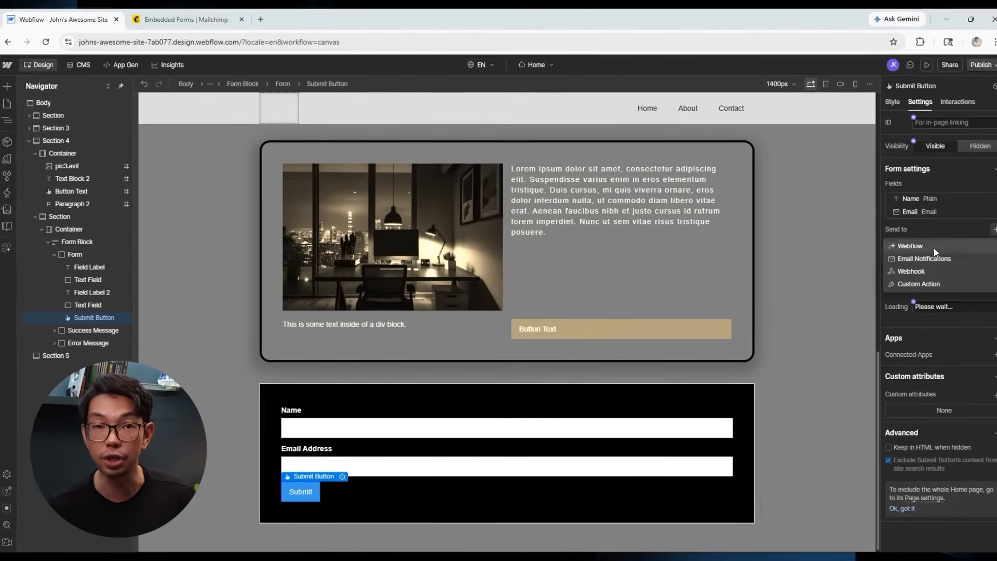
{"action": "left_click", "coordinate": [914, 283]}
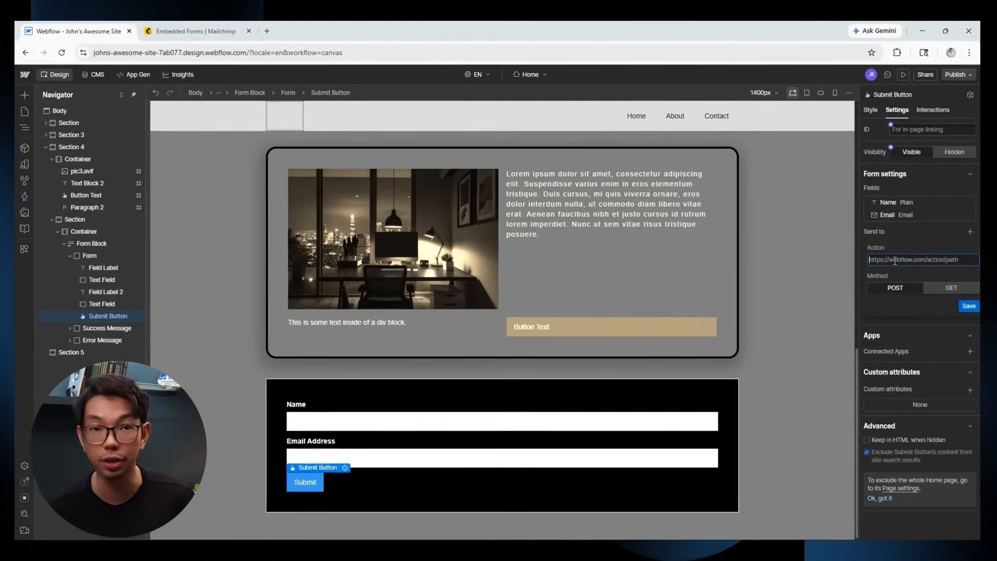
{"action": "key", "text": "ctrl+v"}
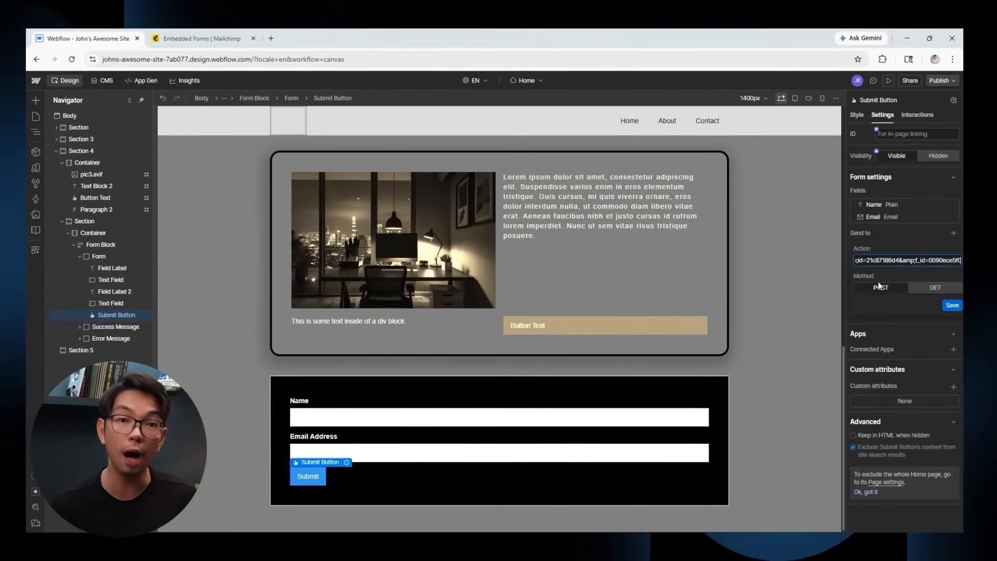
{"action": "left_click", "coordinate": [878, 285]}
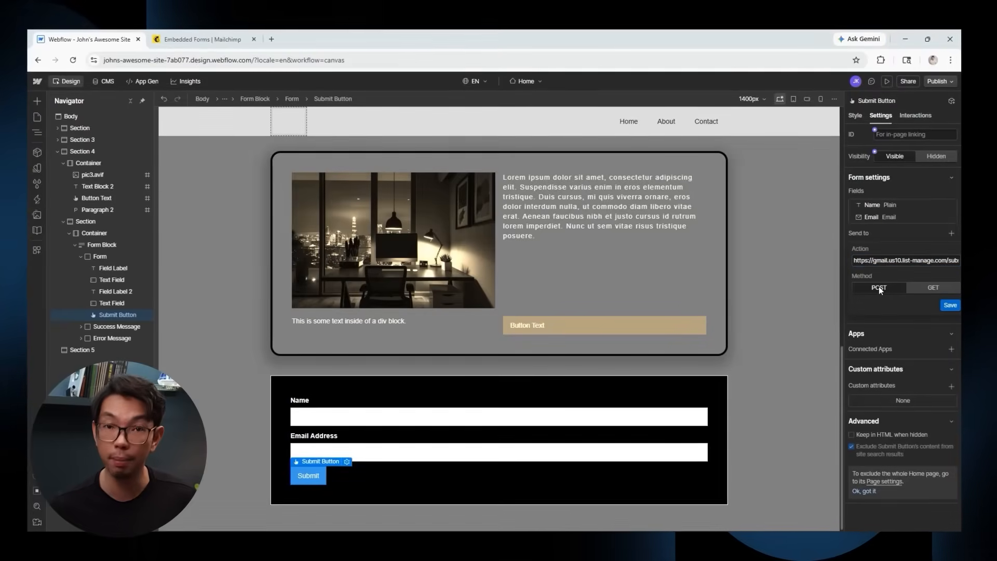
{"action": "left_click", "coordinate": [943, 305]}
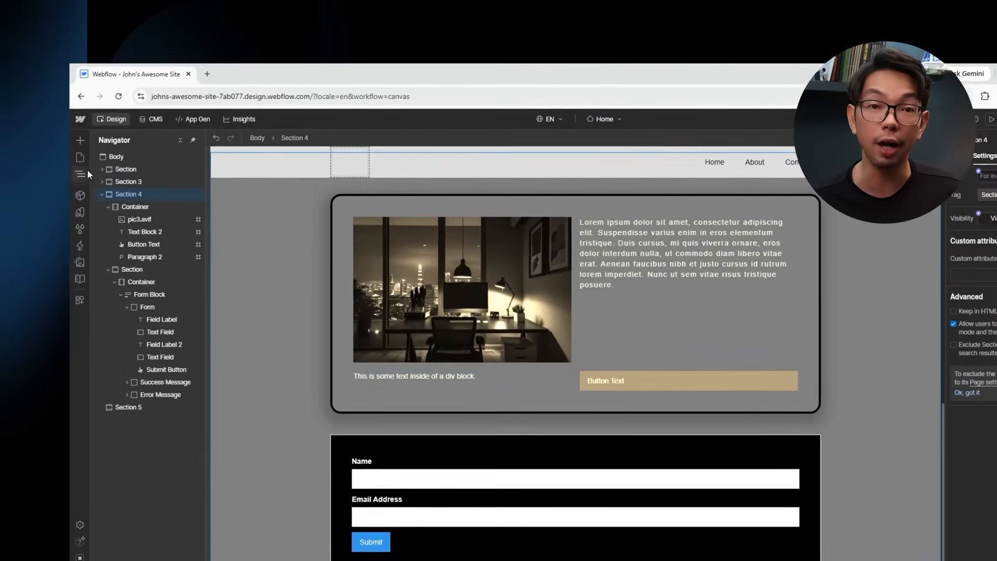
Set the Home page title tag to 'Digital Marketing That Scales | Vantage Peak', add a meta description, and save.
{"action": "left_click", "coordinate": [80, 158]}
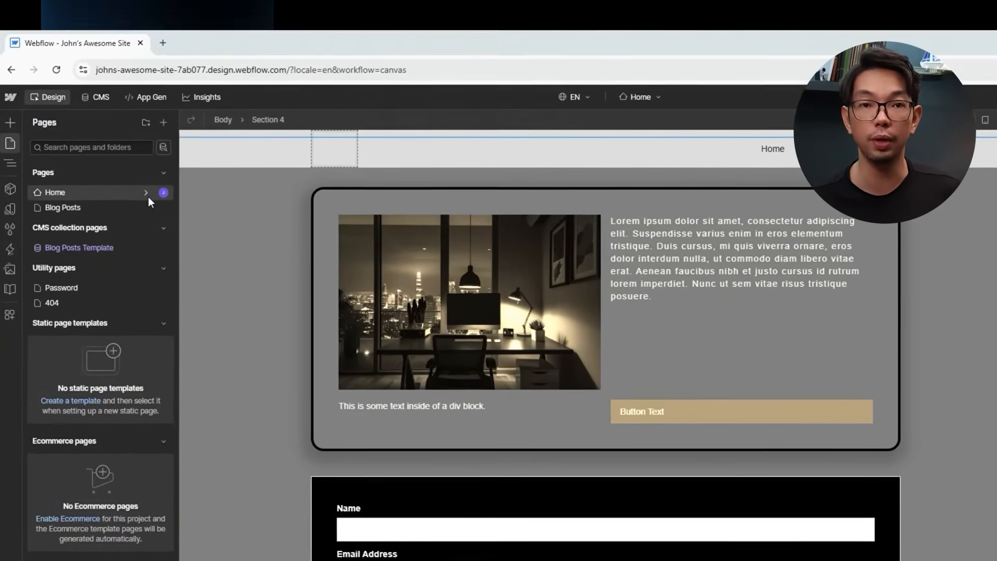
{"action": "left_click", "coordinate": [148, 194]}
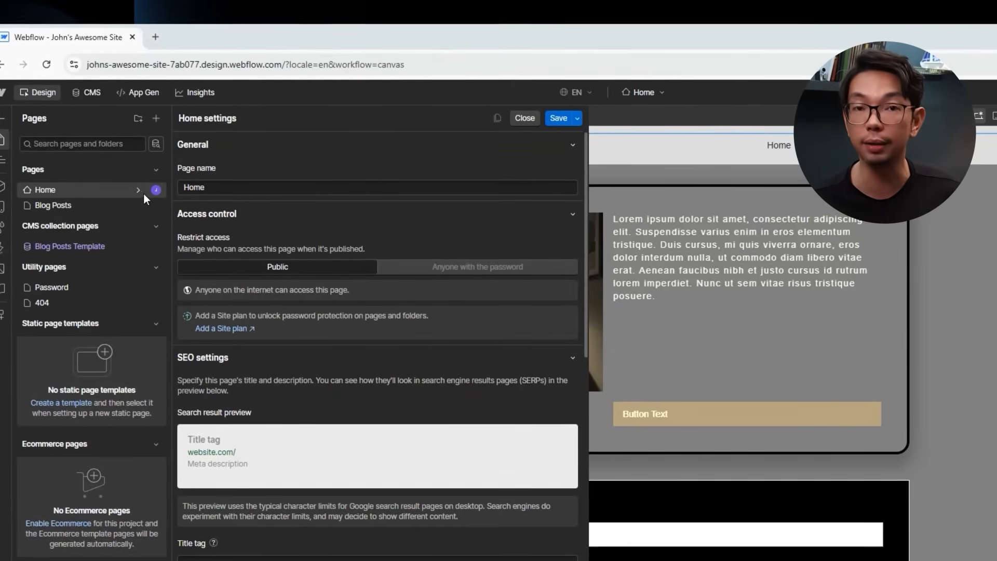
{"action": "scroll", "coordinate": [330, 291], "scroll_direction": "down", "scroll_amount": 5}
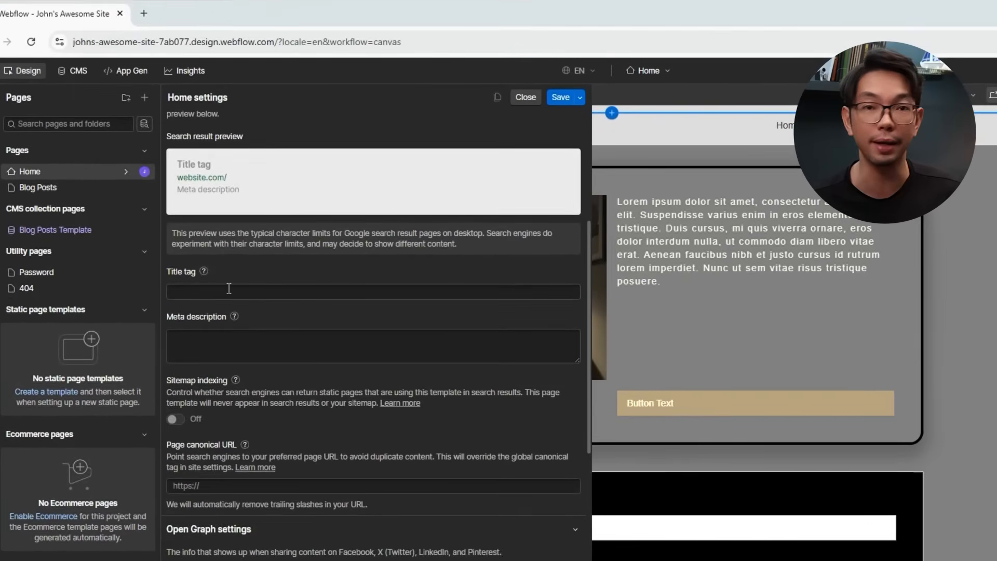
{"action": "left_click", "coordinate": [229, 289]}
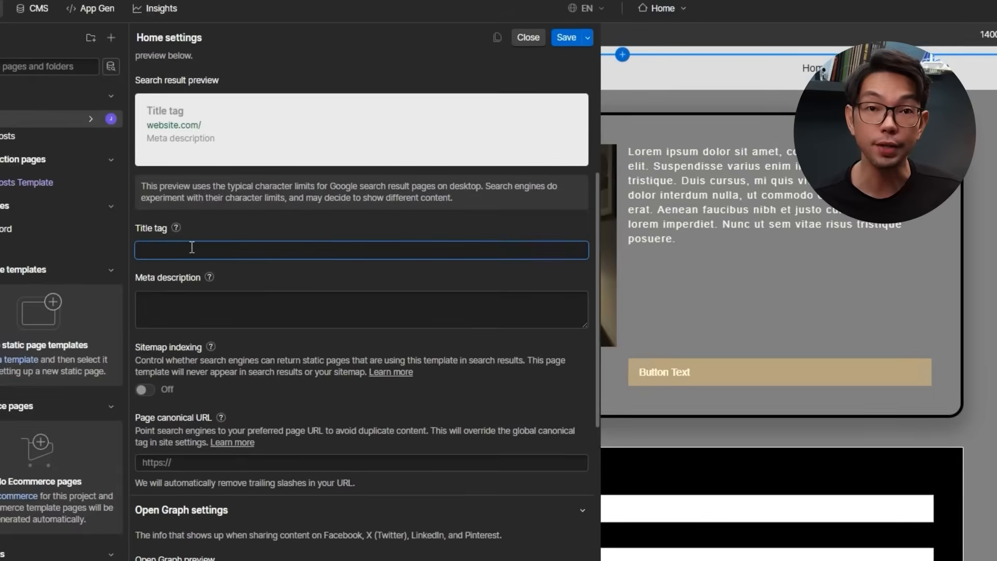
{"action": "type", "text": "Digital Ma"}
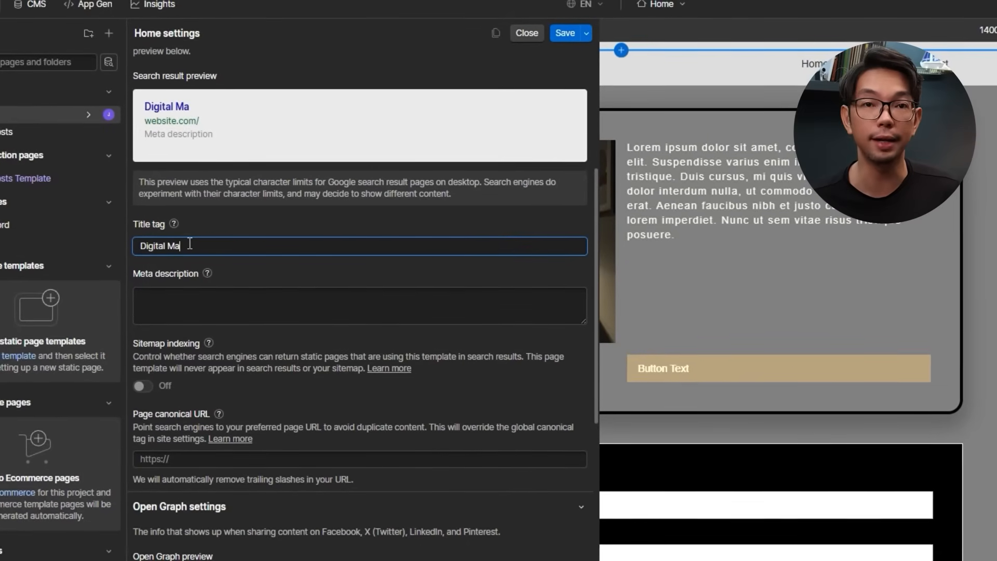
{"action": "type", "text": "rketing That "}
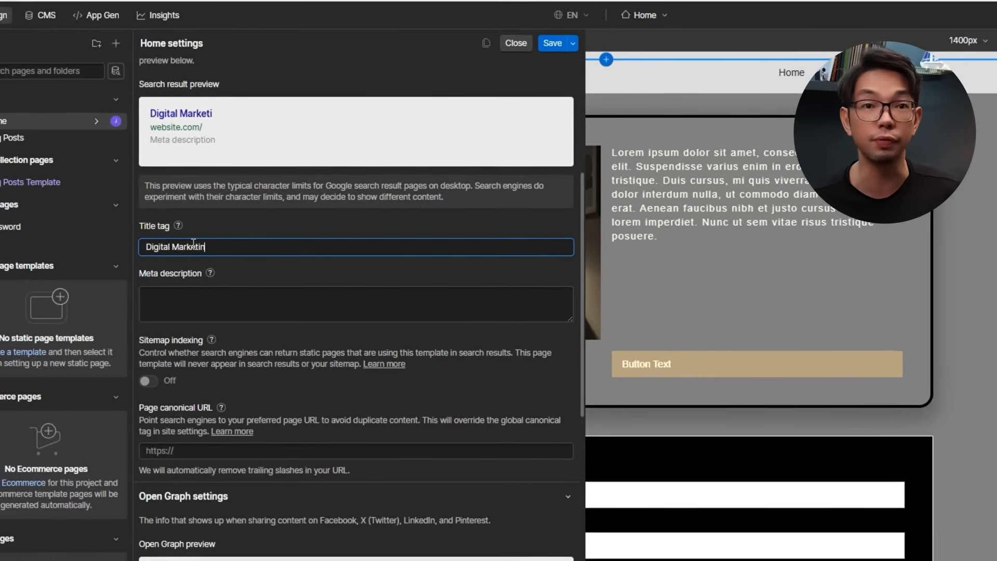
{"action": "type", "text": "Scales | Vantage Peak"}
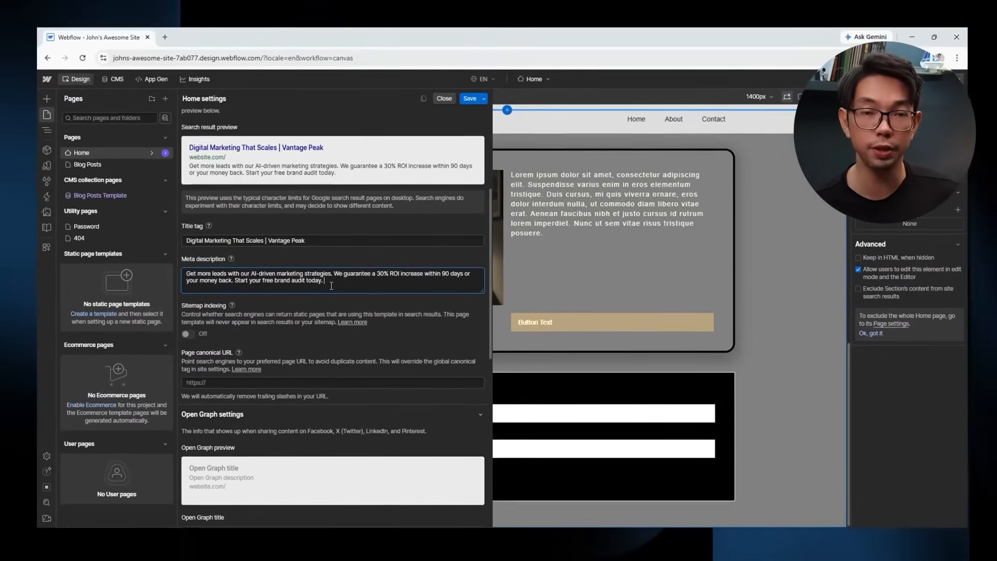
{"action": "scroll", "coordinate": [343, 285], "scroll_direction": "down", "scroll_amount": 3}
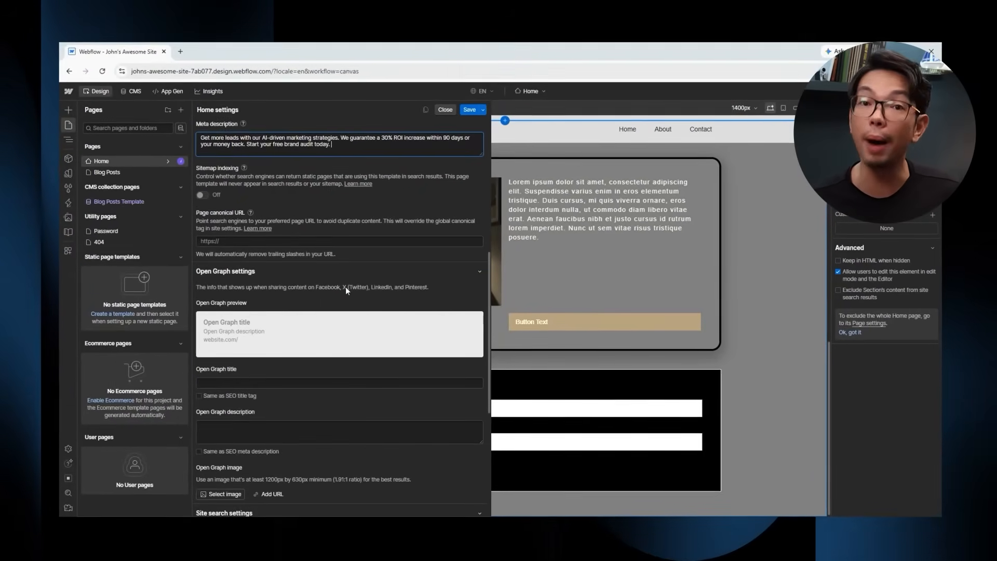
{"action": "scroll", "coordinate": [345, 289], "scroll_direction": "up", "scroll_amount": 5}
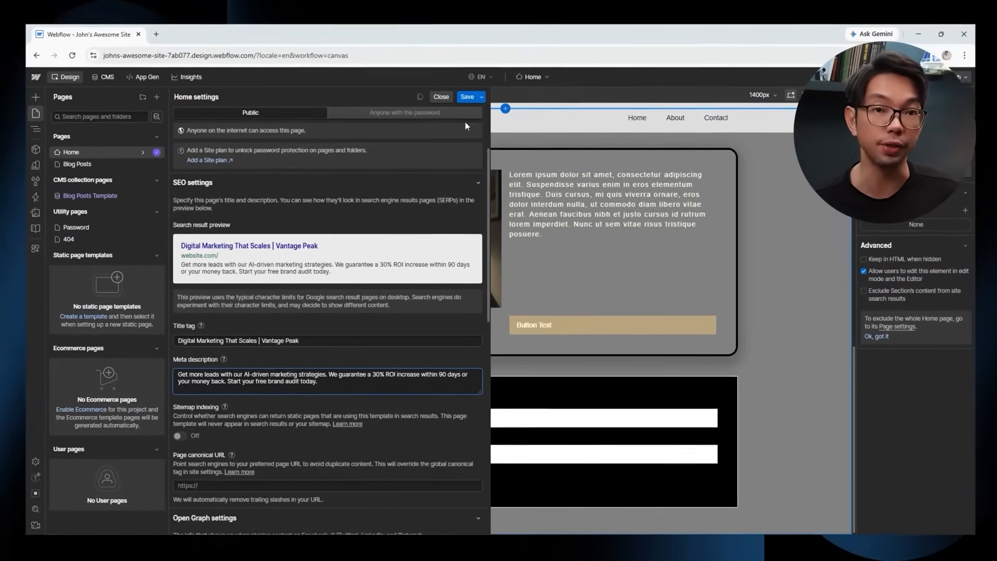
{"action": "left_click", "coordinate": [467, 97]}
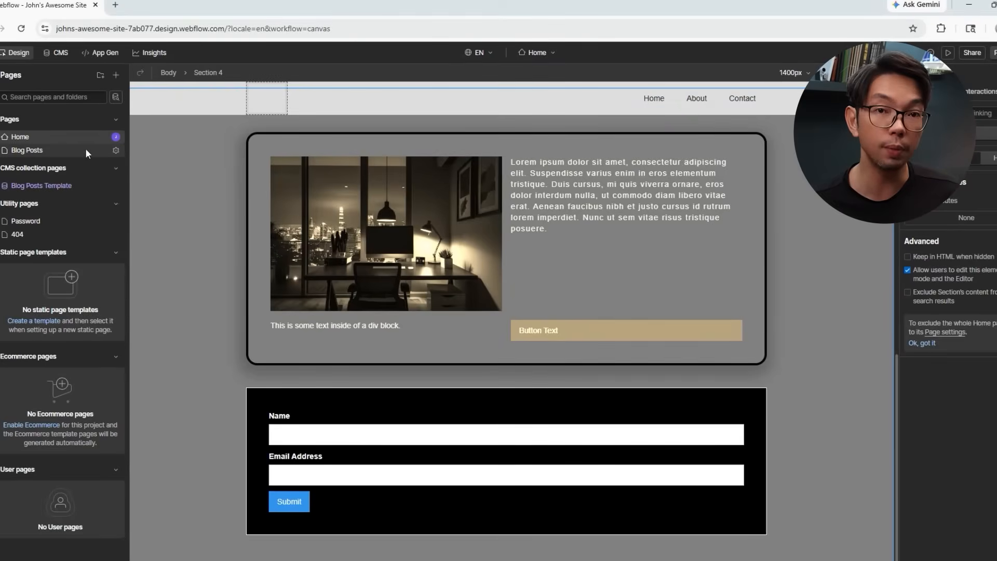
{"action": "left_click", "coordinate": [85, 150]}
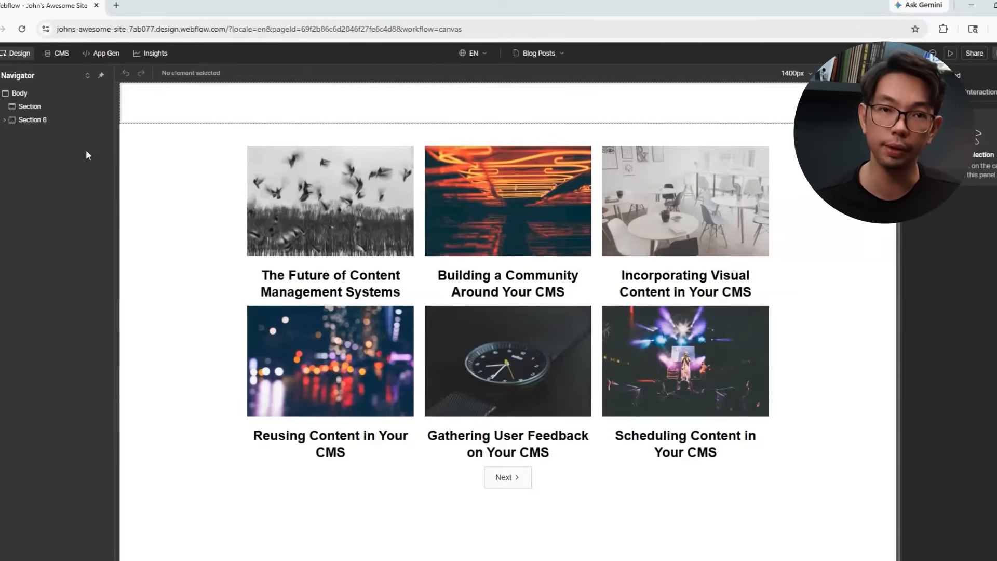
{"action": "left_click", "coordinate": [1, 95]}
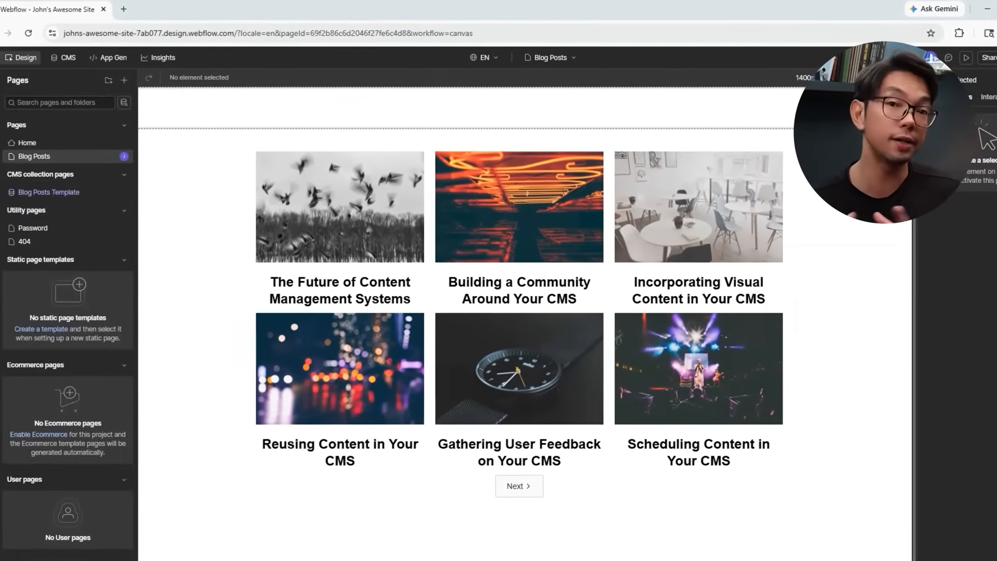
{"action": "left_click", "coordinate": [79, 150]}
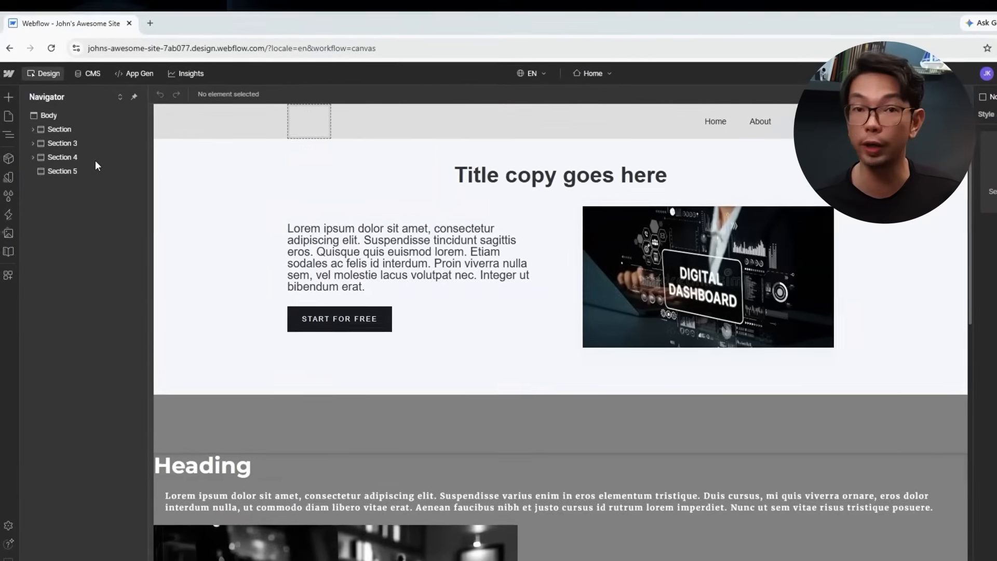
{"action": "left_click", "coordinate": [1, 101]}
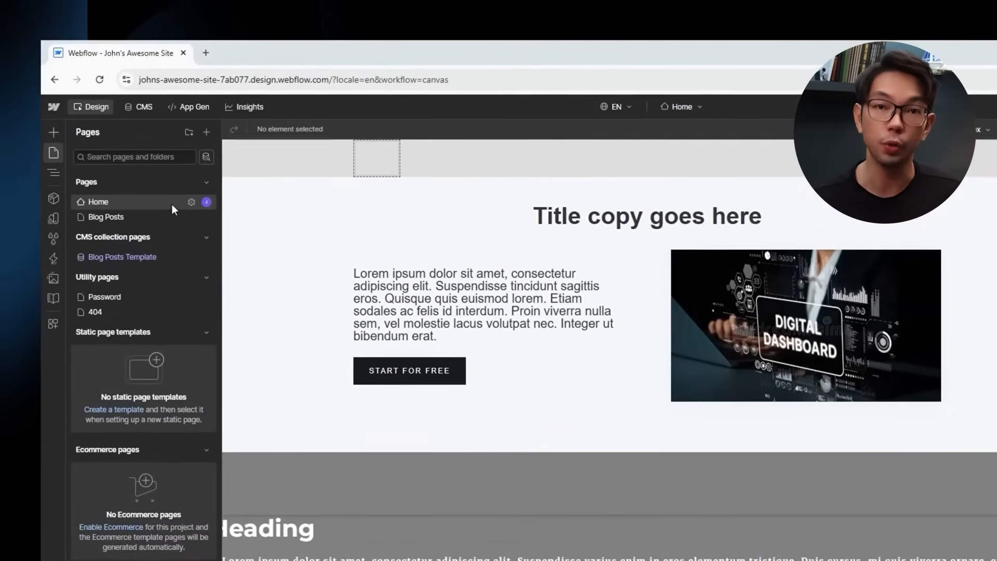
{"action": "left_click", "coordinate": [204, 212]}
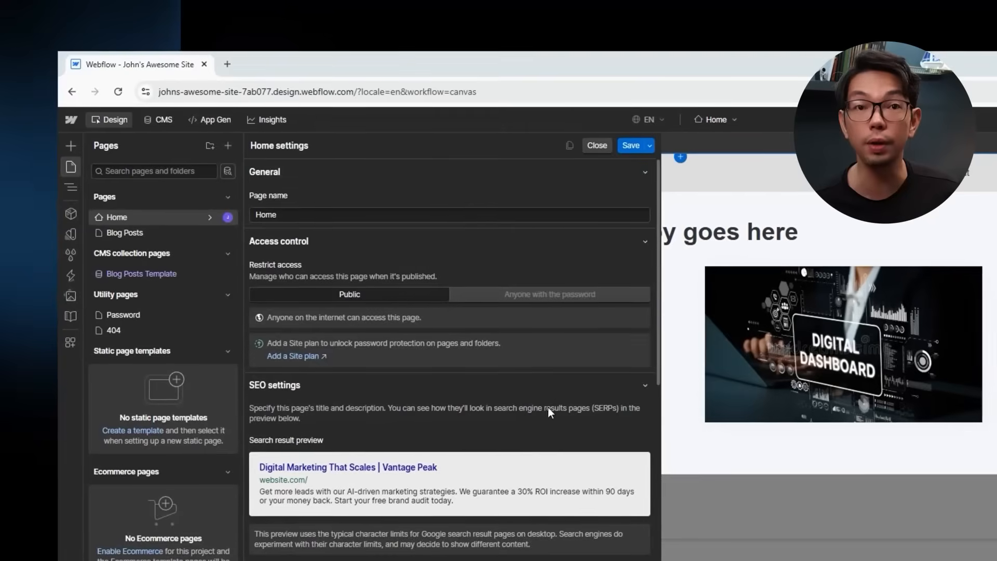
{"action": "scroll", "coordinate": [467, 384], "scroll_direction": "down", "scroll_amount": 3}
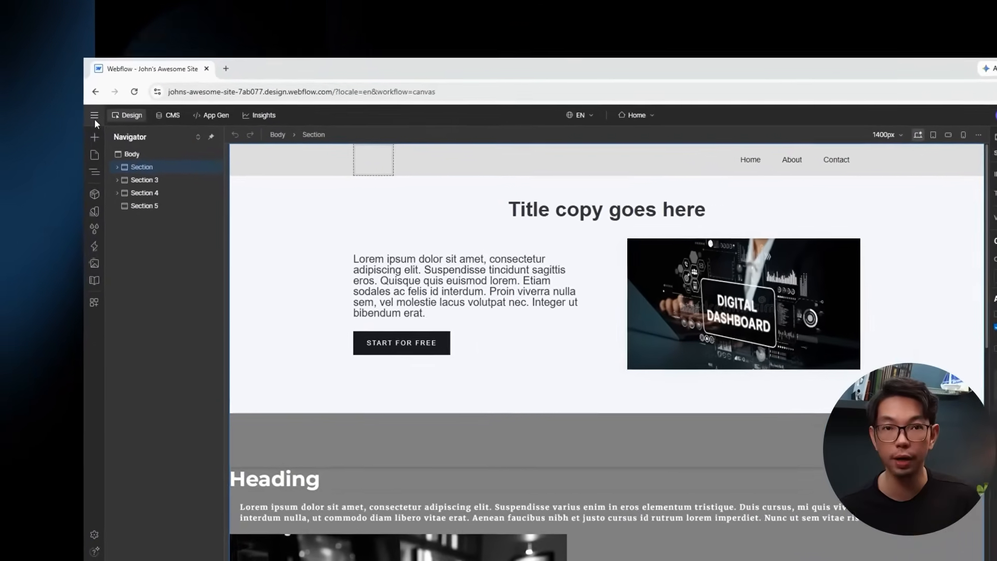
Open the site-wide SEO settings and point out the Sitemap and other plan-locked options.
{"action": "left_click", "coordinate": [75, 99]}
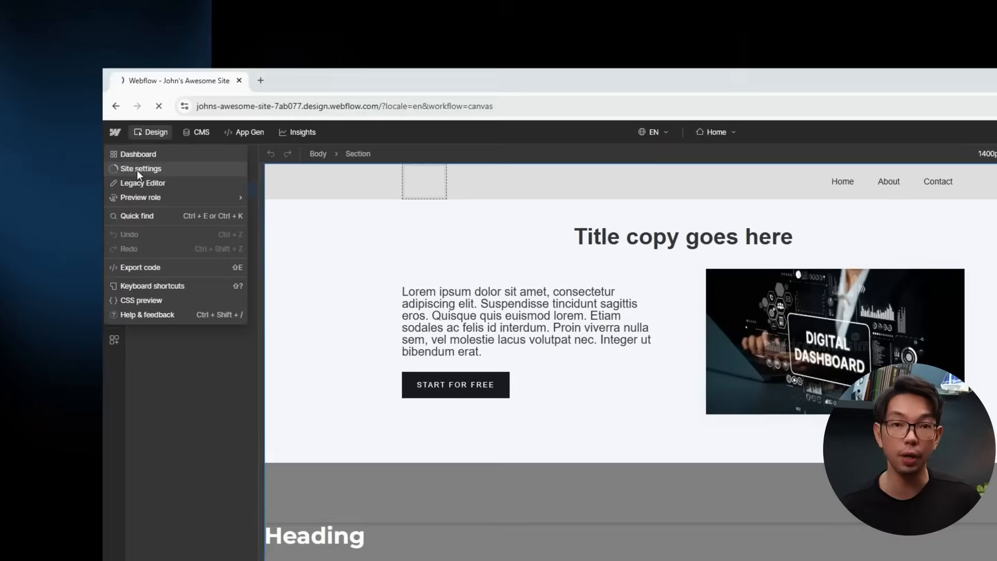
{"action": "left_click", "coordinate": [140, 172]}
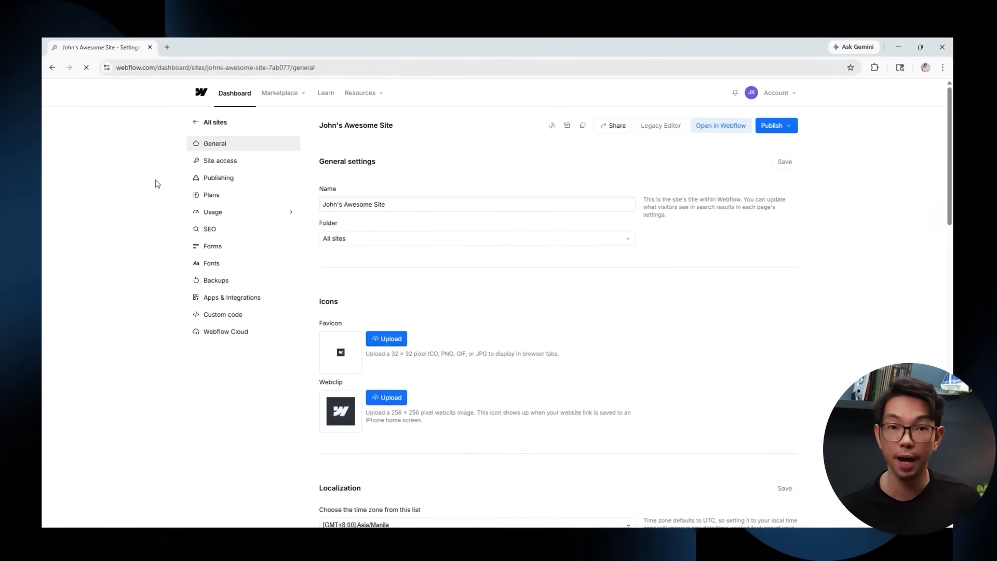
{"action": "left_click", "coordinate": [235, 233]}
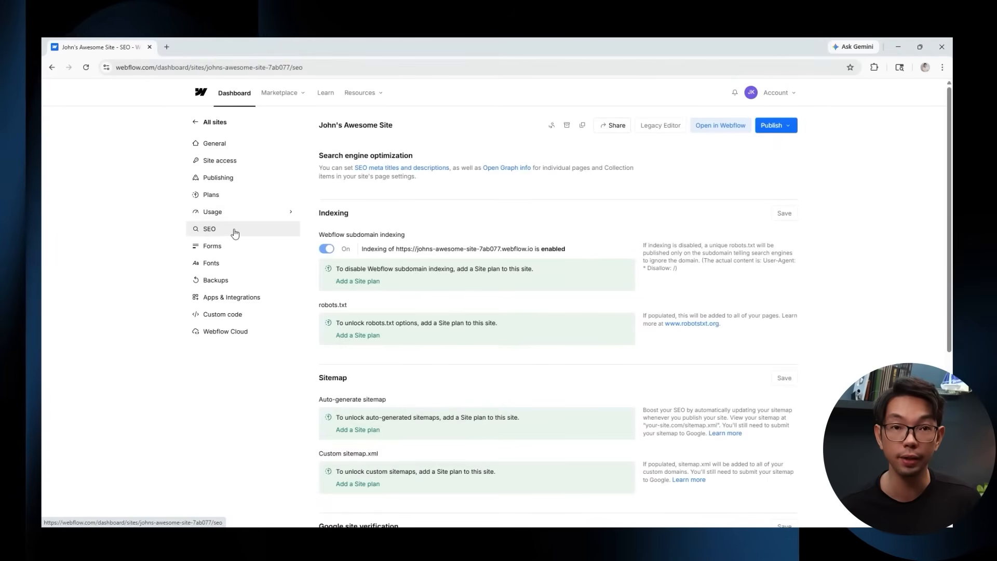
{"action": "scroll", "coordinate": [450, 231], "scroll_direction": "down", "scroll_amount": 2}
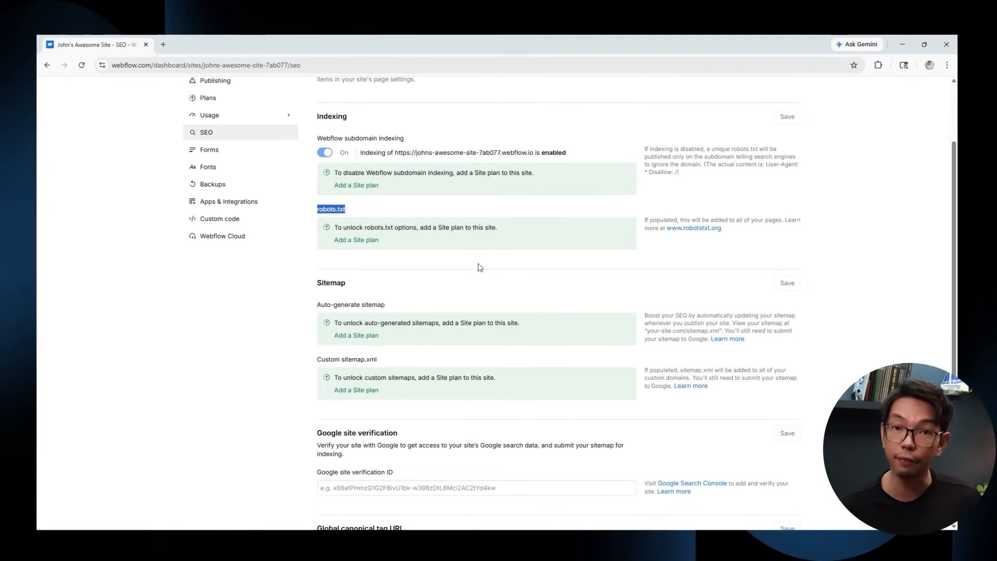
{"action": "scroll", "coordinate": [469, 263], "scroll_direction": "down", "scroll_amount": 3}
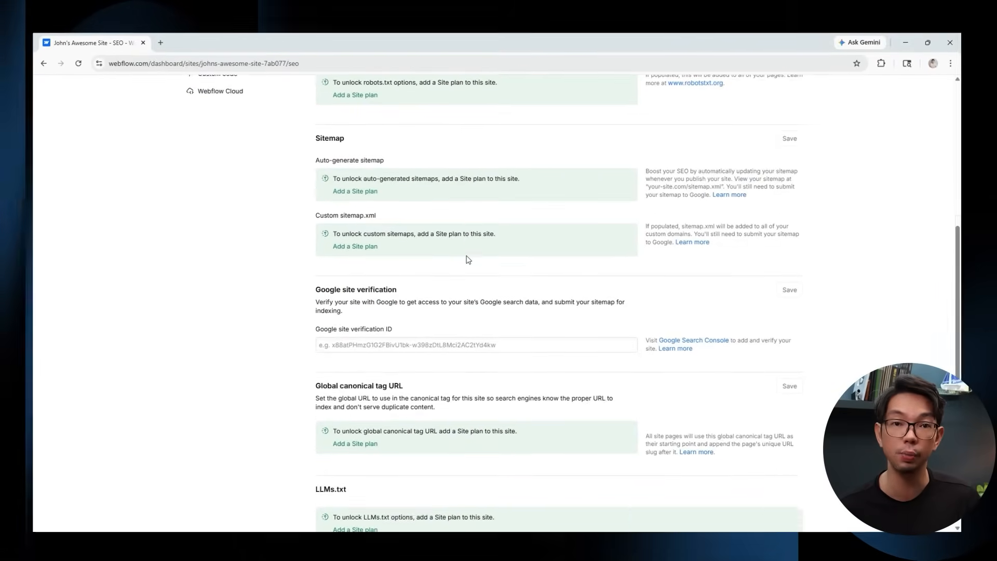
{"action": "double_click", "coordinate": [344, 139]}
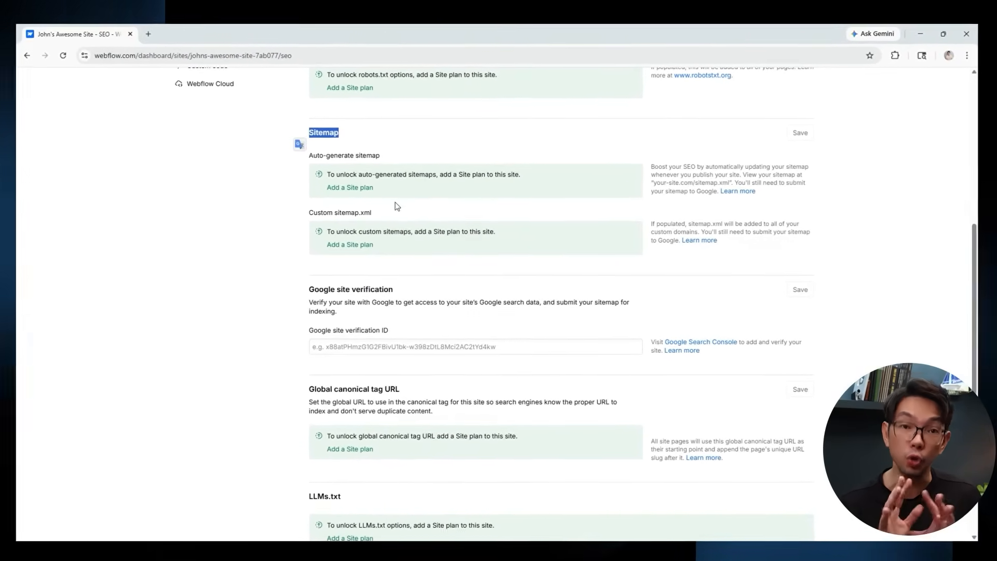
{"action": "left_click", "coordinate": [397, 206]}
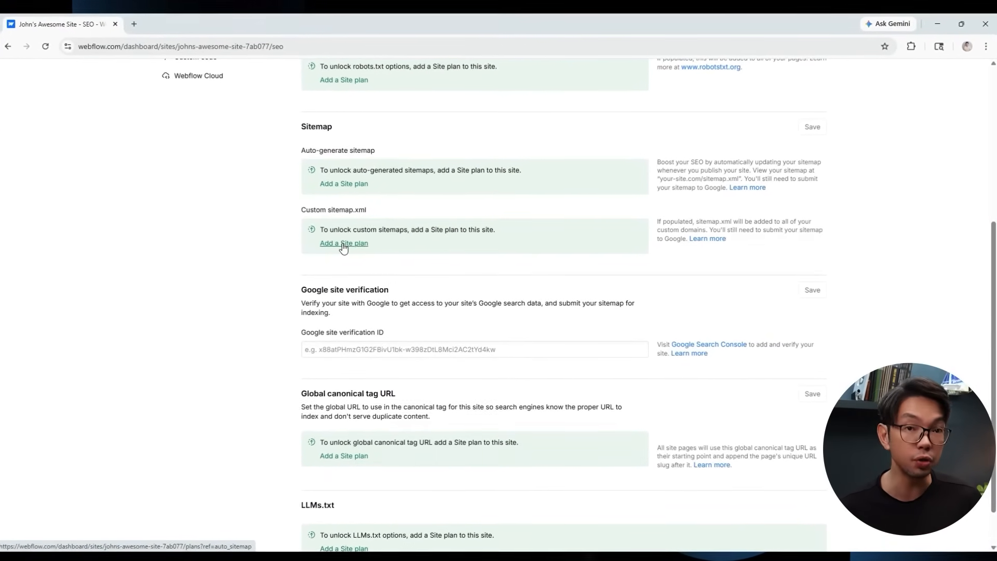
{"action": "scroll", "coordinate": [451, 203], "scroll_direction": "down", "scroll_amount": 1}
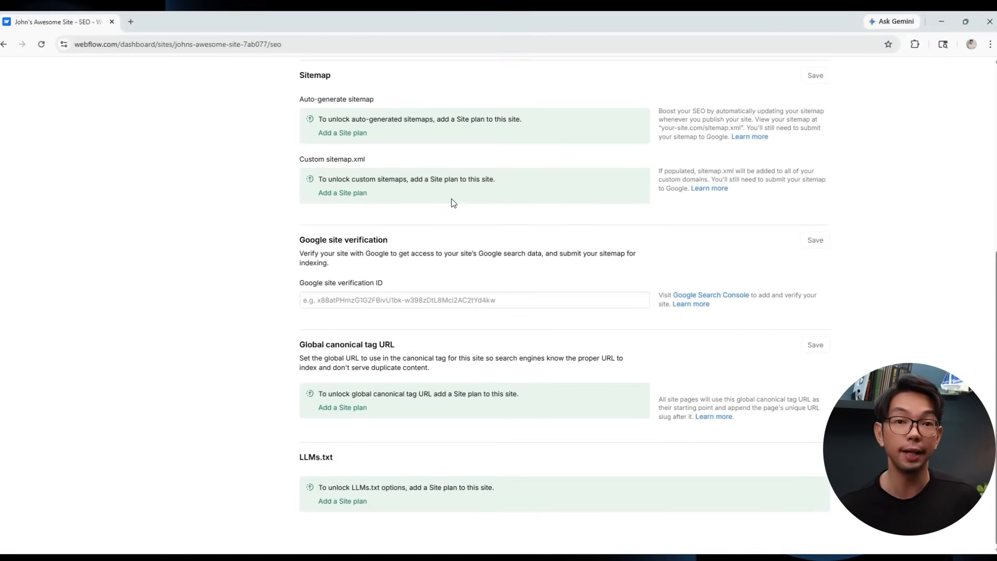
{"action": "left_click_drag", "start_coordinate": [406, 345], "coordinate": [285, 349]}
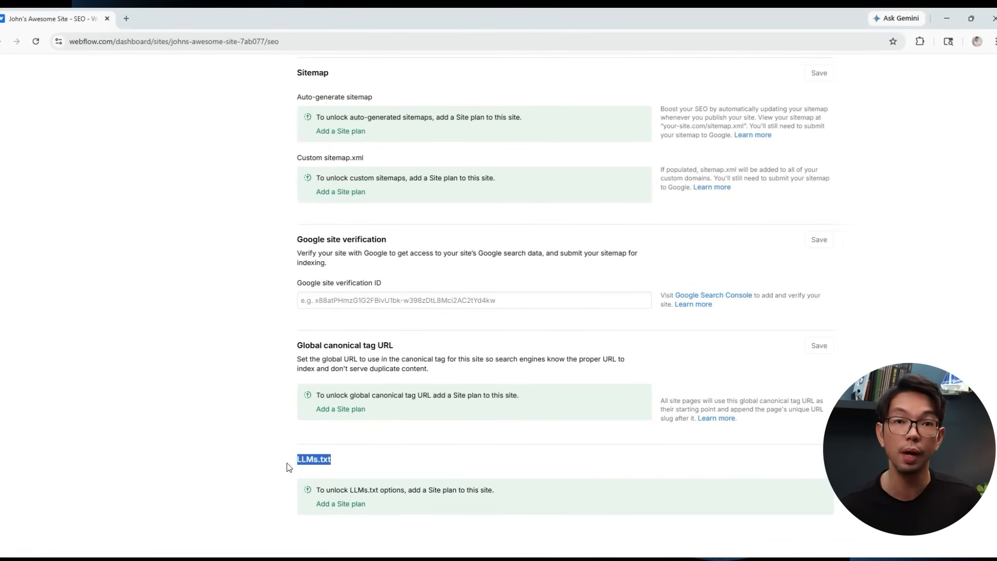
Browse the available paid site plans.
{"action": "left_click", "coordinate": [341, 504]}
{"action": "scroll", "coordinate": [488, 414], "scroll_direction": "down", "scroll_amount": 1}
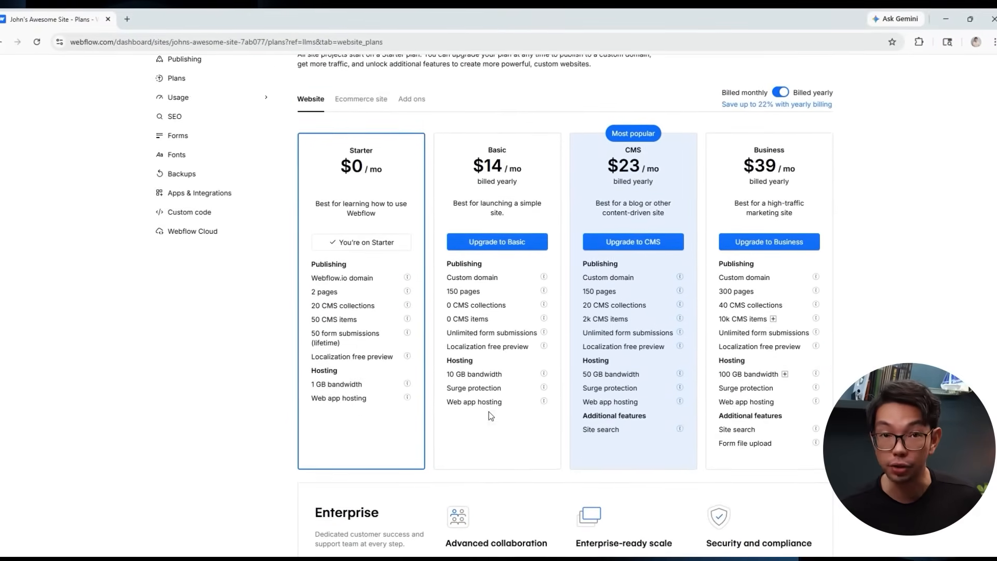
{"action": "scroll", "coordinate": [395, 232], "scroll_direction": "down", "scroll_amount": 4}
{"action": "scroll", "coordinate": [395, 232], "scroll_direction": "up", "scroll_amount": 6}
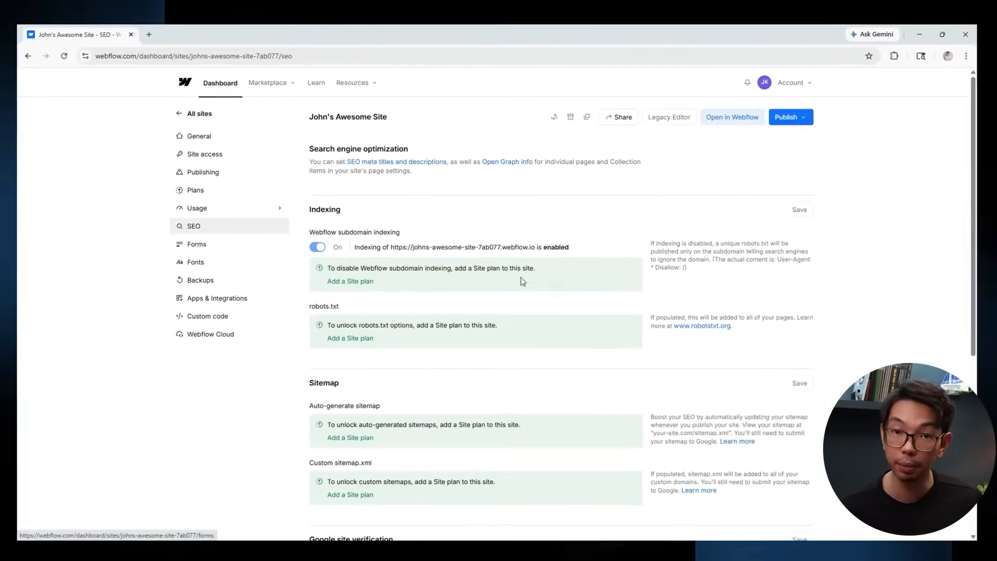
{"action": "scroll", "coordinate": [521, 280], "scroll_direction": "down", "scroll_amount": 6}
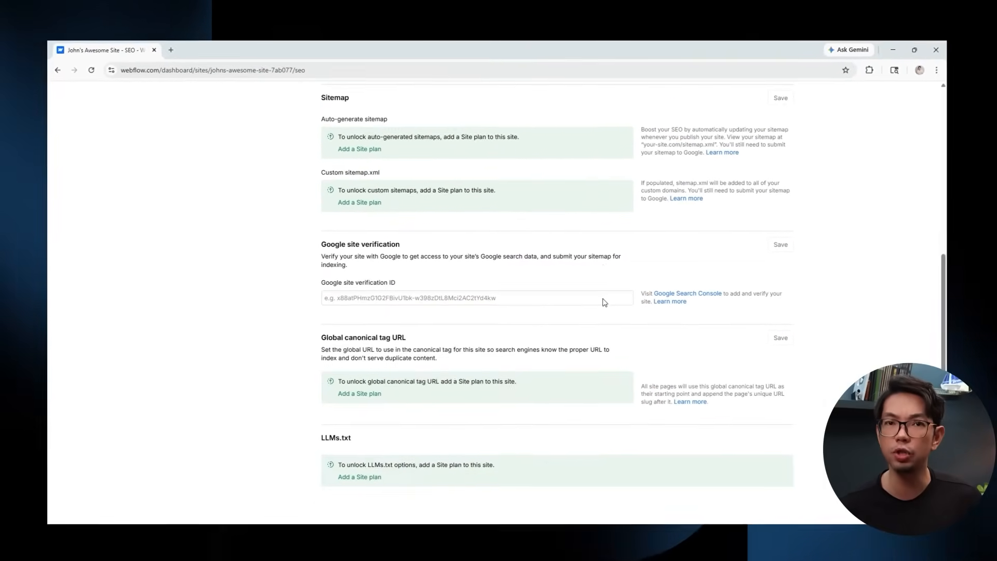
{"action": "scroll", "coordinate": [613, 300], "scroll_direction": "up", "scroll_amount": 1}
{"action": "scroll", "coordinate": [603, 299], "scroll_direction": "up", "scroll_amount": 3}
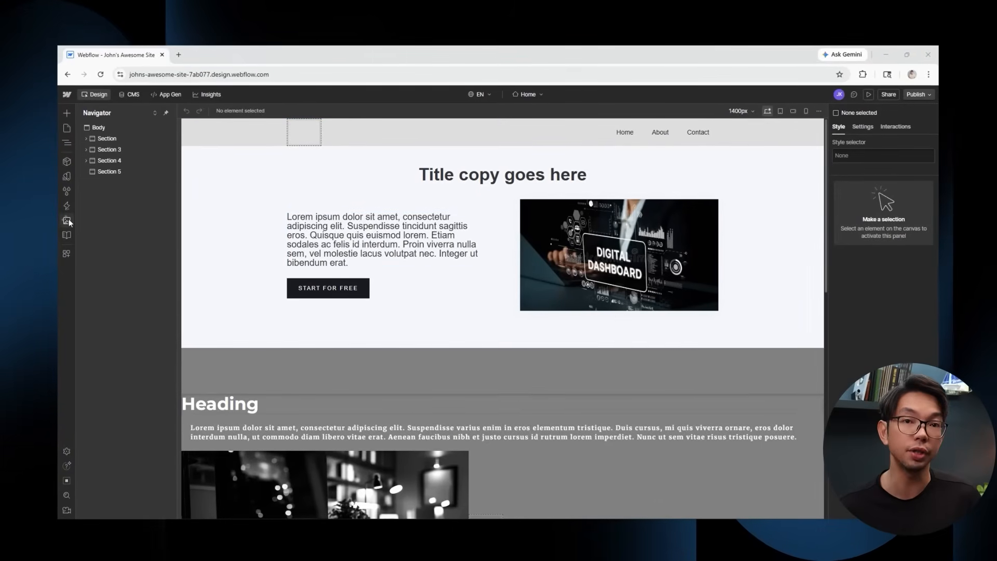
Give the pic4 image descriptive alt text about its dark workstation scene.
{"action": "left_click", "coordinate": [67, 220]}
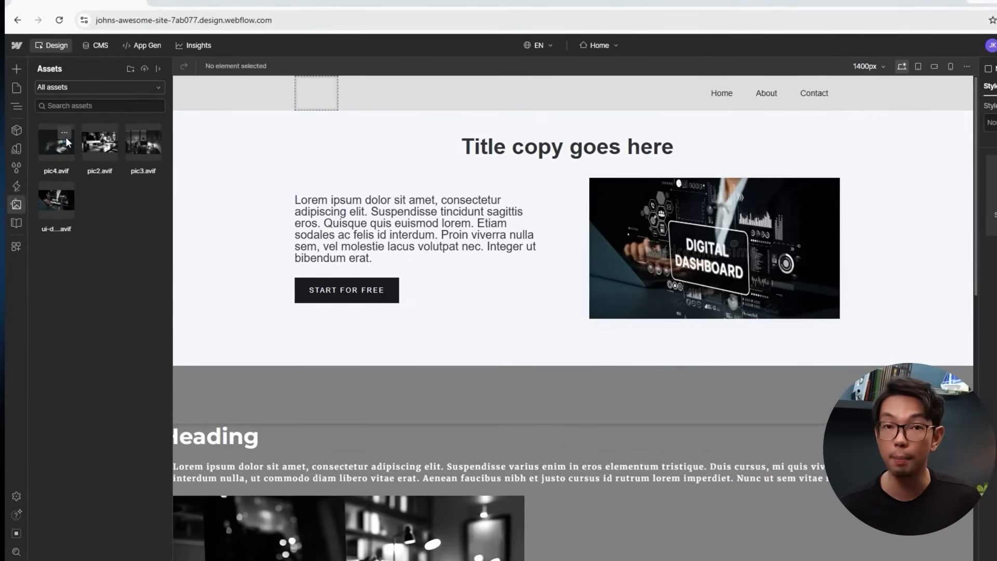
{"action": "left_click", "coordinate": [65, 134]}
{"action": "left_click", "coordinate": [69, 138]}
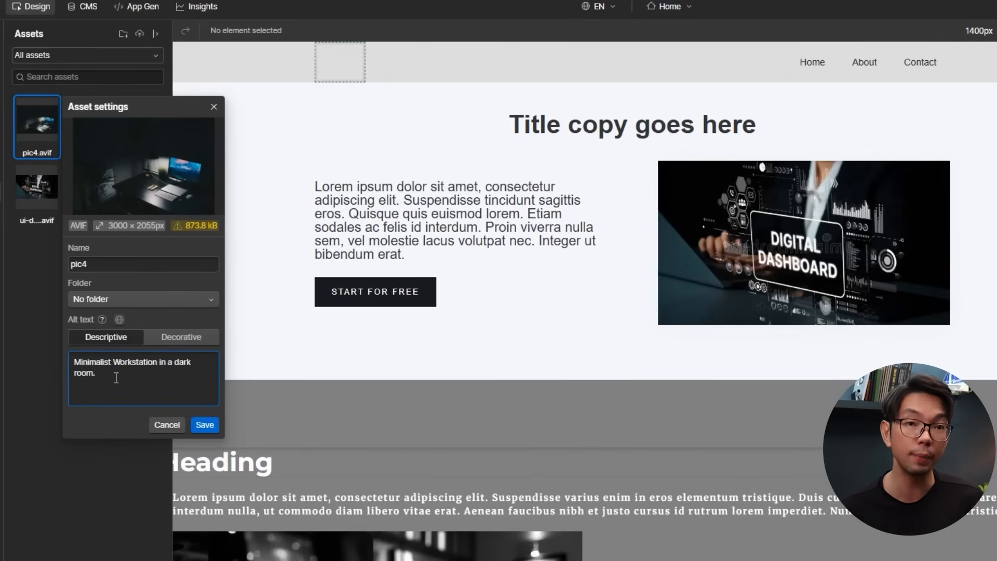
{"action": "left_click", "coordinate": [211, 424]}
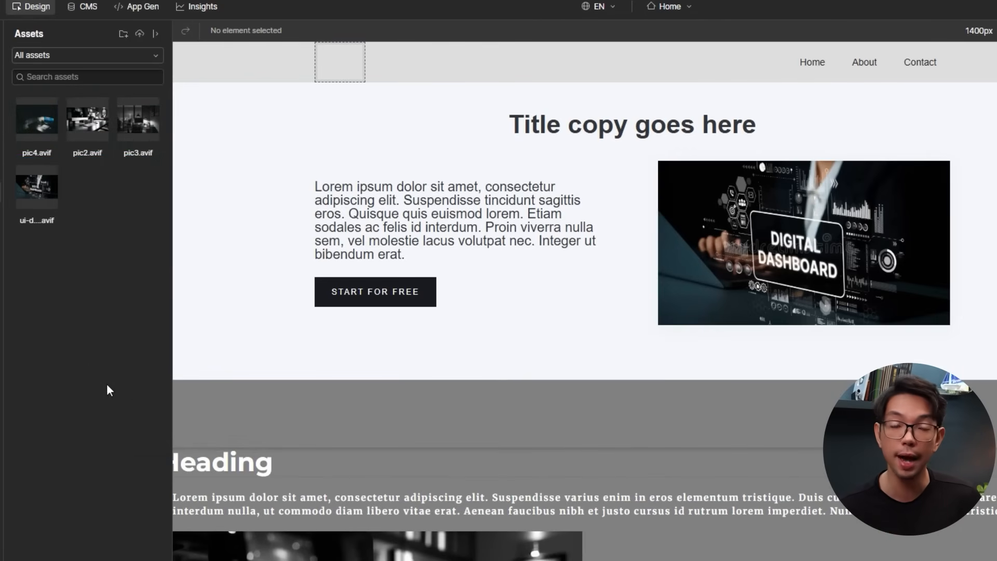
Add similar descriptive alt text to pic2 and open pic3's settings.
{"action": "left_click", "coordinate": [98, 111]}
{"action": "left_click", "coordinate": [114, 129]}
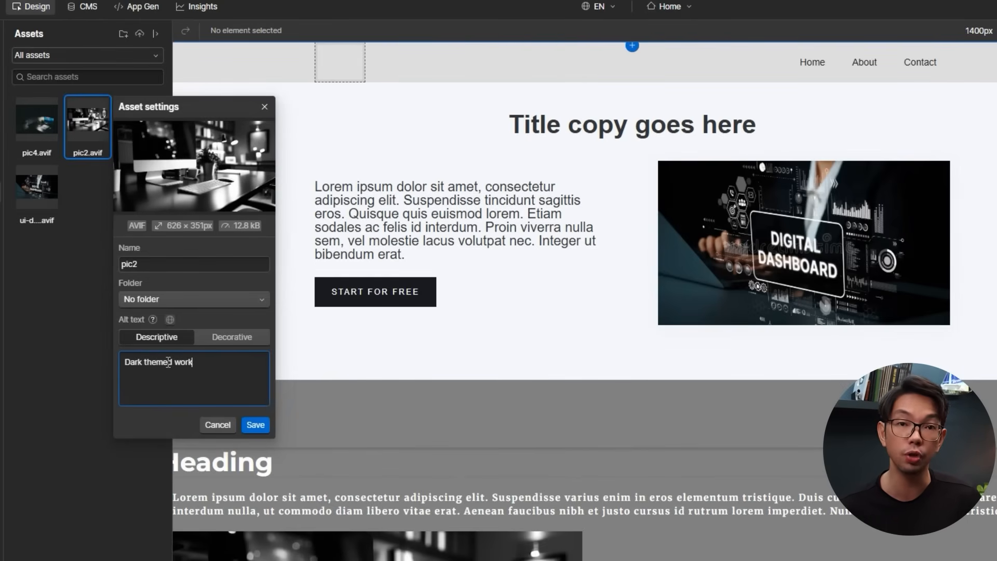
{"action": "left_click", "coordinate": [255, 424]}
{"action": "left_click", "coordinate": [148, 108]}
{"action": "left_click", "coordinate": [162, 125]}
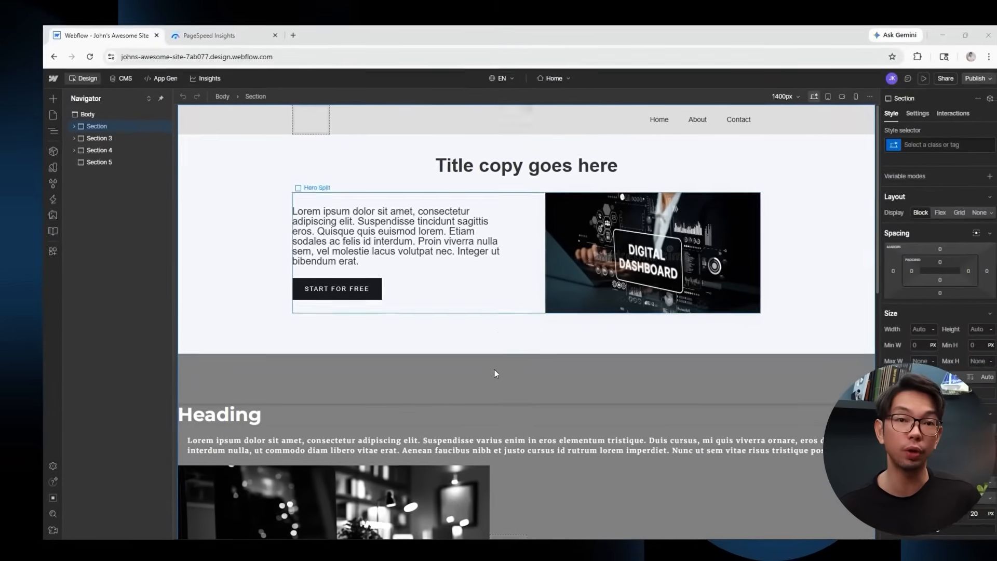
Turn on a read-only sandbox preview link from the site's Share options.
{"action": "left_click", "coordinate": [945, 78]}
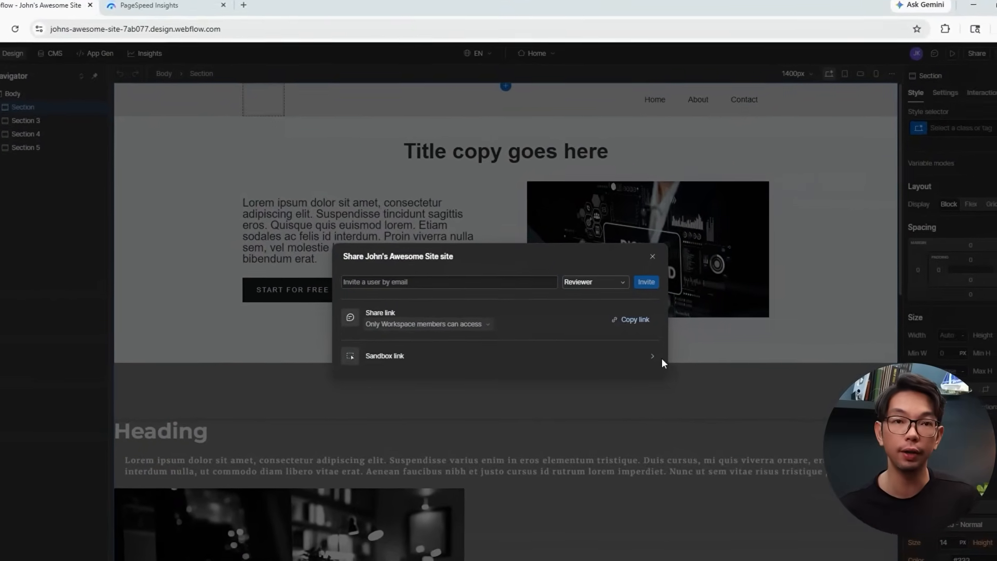
{"action": "left_click", "coordinate": [629, 345]}
{"action": "left_click", "coordinate": [347, 409]}
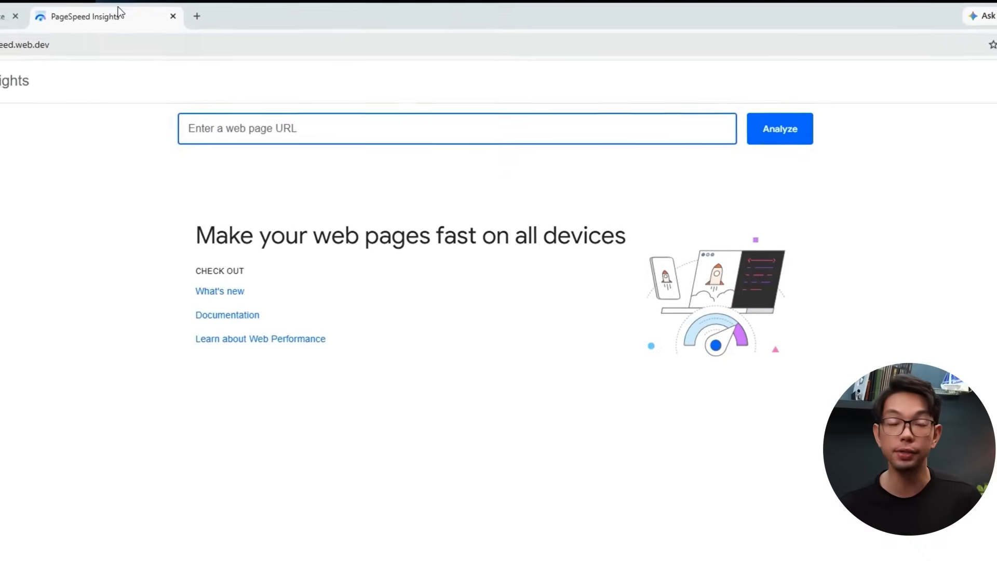
Paste the sandbox URL into PageSpeed Insights and run the analysis.
{"action": "left_click", "coordinate": [140, 137]}
{"action": "left_click", "coordinate": [798, 142]}
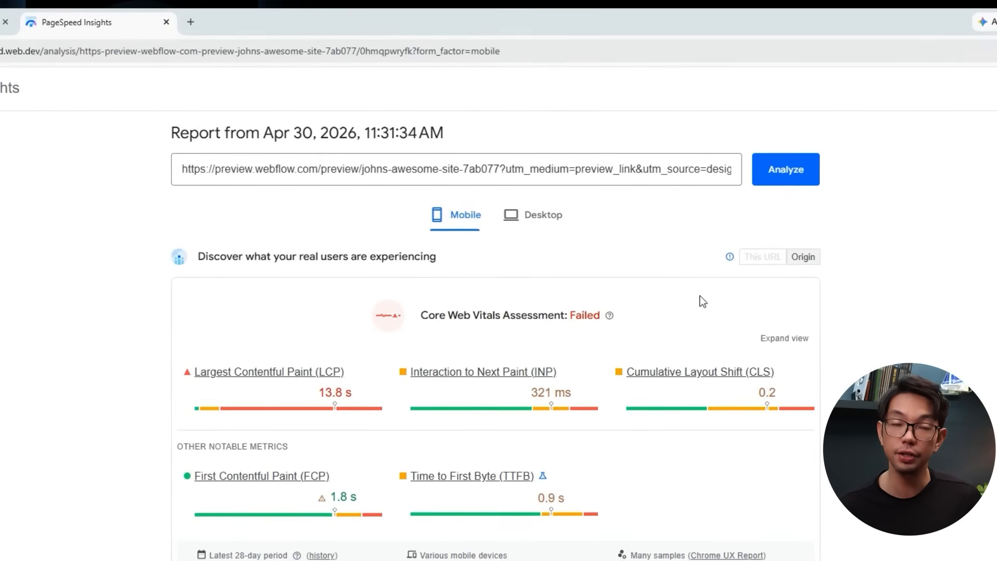
Scroll the failed mobile report and diagnostics, then view desktop results (LCP 8.3 s, CLS 0.44).
{"action": "scroll", "coordinate": [696, 294], "scroll_direction": "down", "scroll_amount": 4}
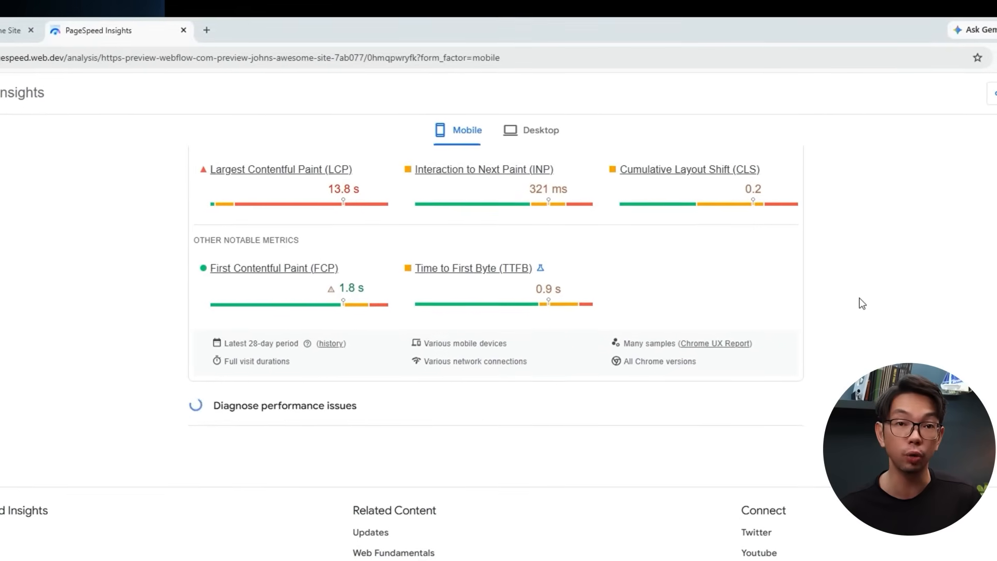
{"action": "scroll", "coordinate": [549, 294], "scroll_direction": "down", "scroll_amount": 6}
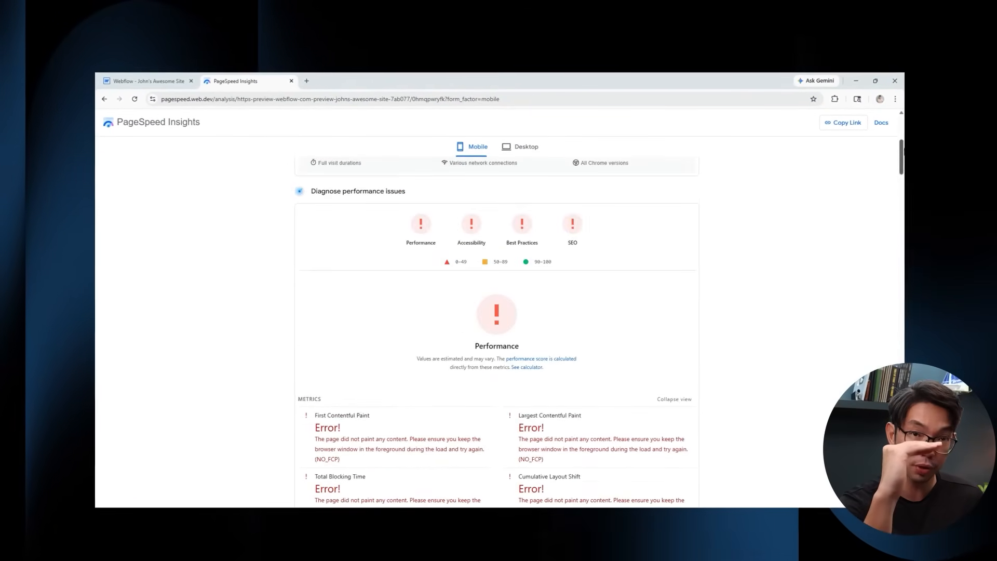
{"action": "left_click", "coordinate": [521, 147]}
{"action": "scroll", "coordinate": [483, 303], "scroll_direction": "down", "scroll_amount": 10}
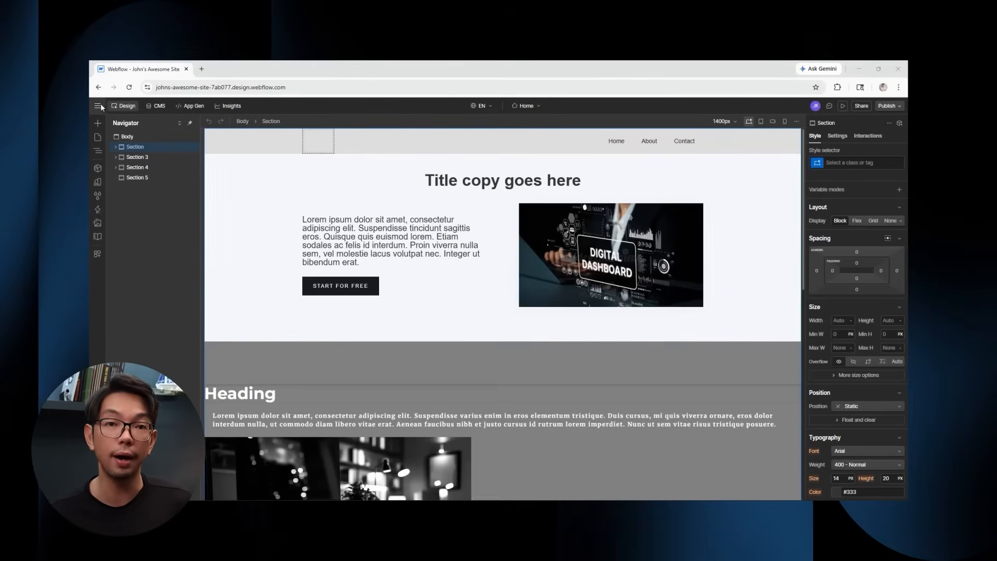
Open the site's Publishing settings and point out the 301 redirects section.
{"action": "left_click", "coordinate": [98, 106]}
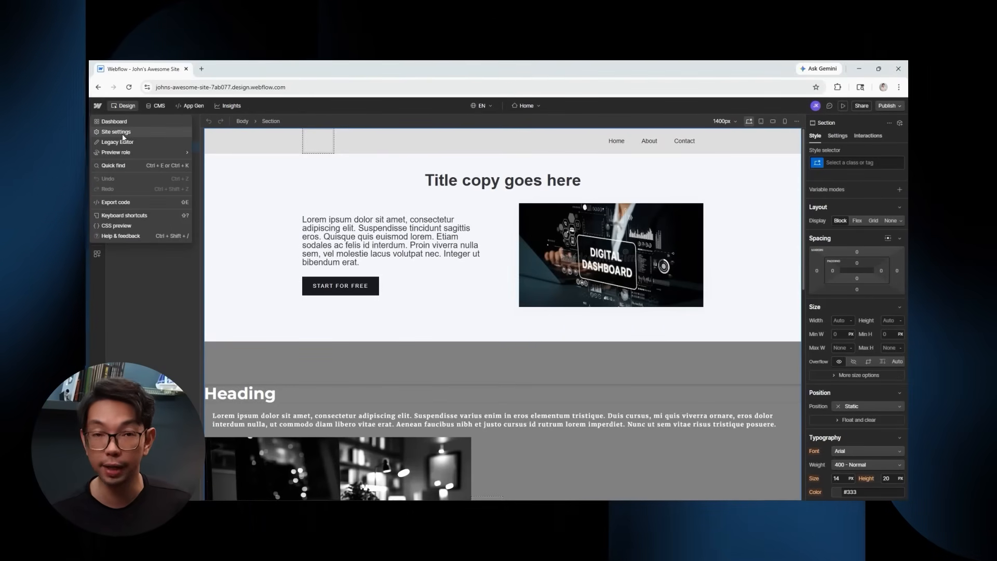
{"action": "left_click", "coordinate": [224, 64]}
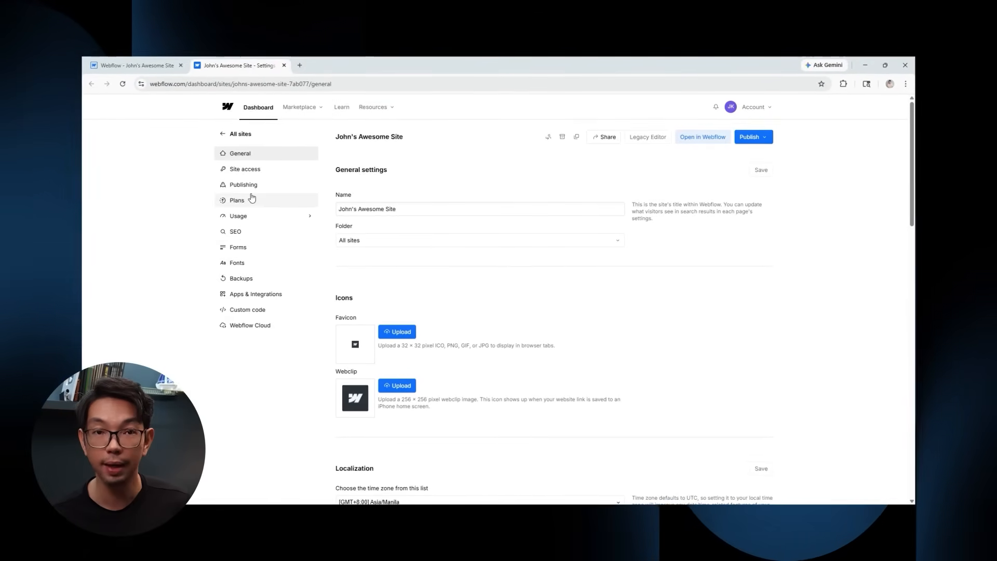
{"action": "left_click", "coordinate": [244, 185]}
{"action": "scroll", "coordinate": [513, 311], "scroll_direction": "down", "scroll_amount": 2}
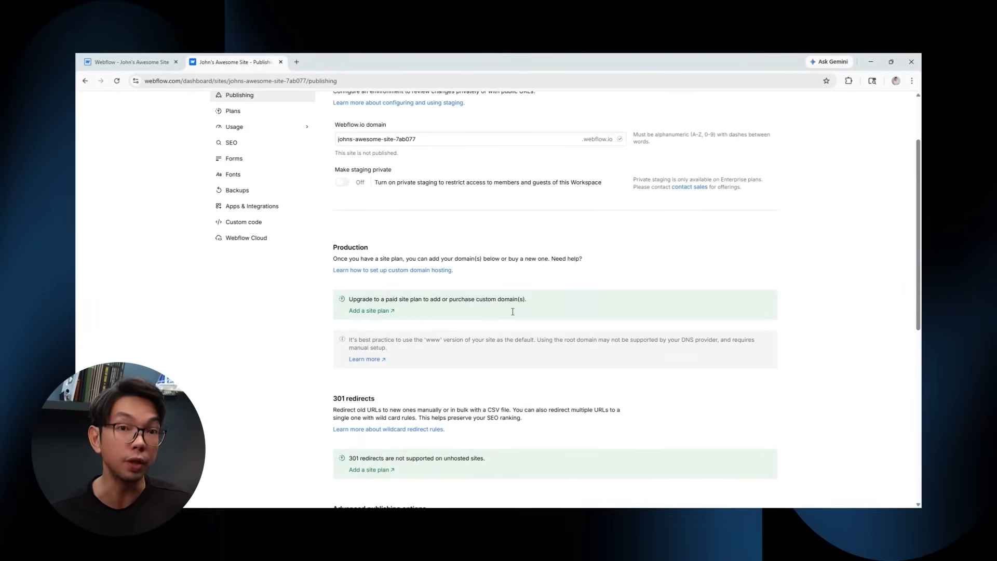
{"action": "scroll", "coordinate": [513, 312], "scroll_direction": "down", "scroll_amount": 3}
{"action": "mouse_move", "coordinate": [375, 223]}
{"action": "left_mouse_down"}
{"action": "mouse_move", "coordinate": [318, 220]}
{"action": "mouse_move", "coordinate": [375, 221]}
{"action": "left_mouse_up"}
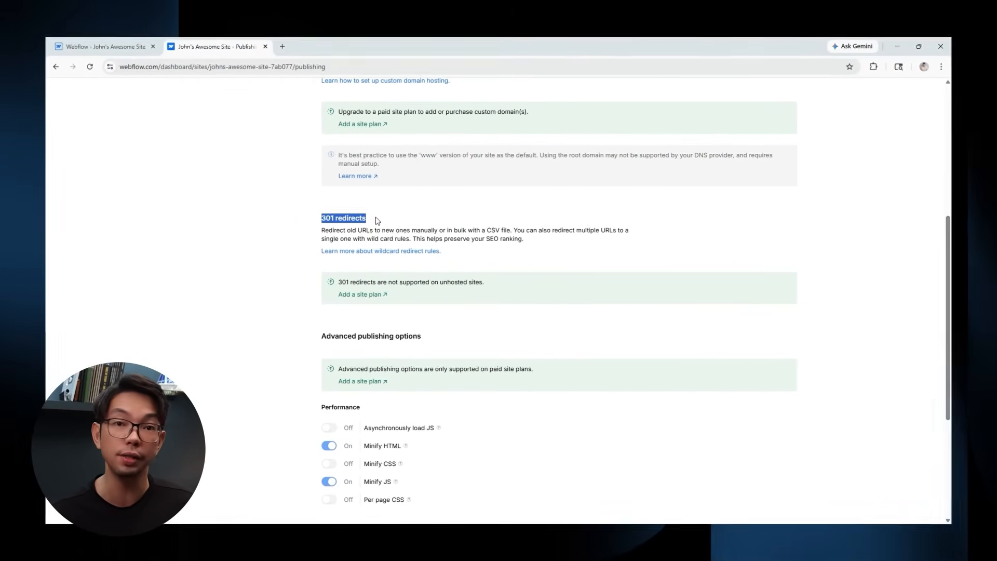
{"action": "left_click", "coordinate": [376, 220]}
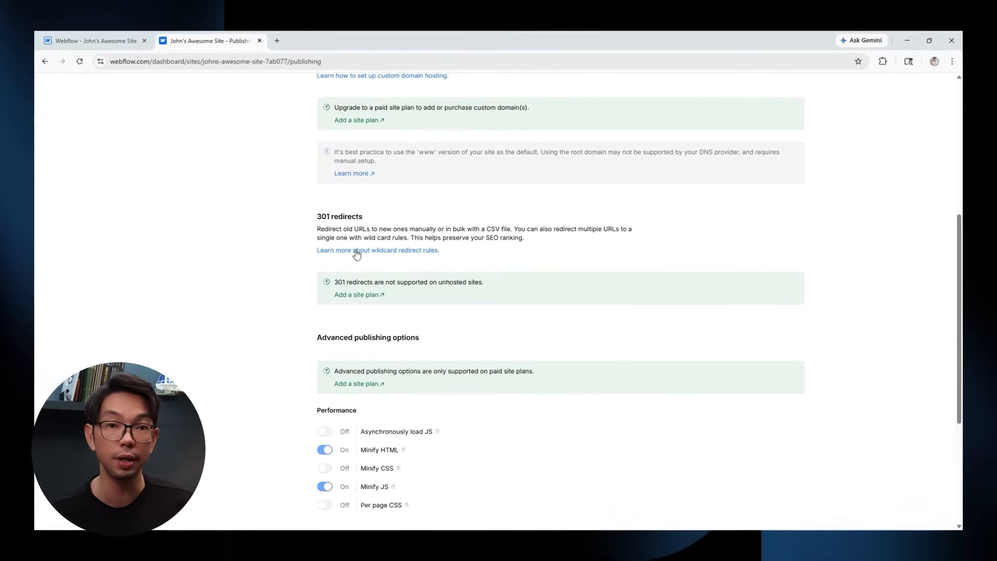
Check the paid plans that unlock redirects, then go back to Publishing settings.
{"action": "left_click", "coordinate": [358, 297]}
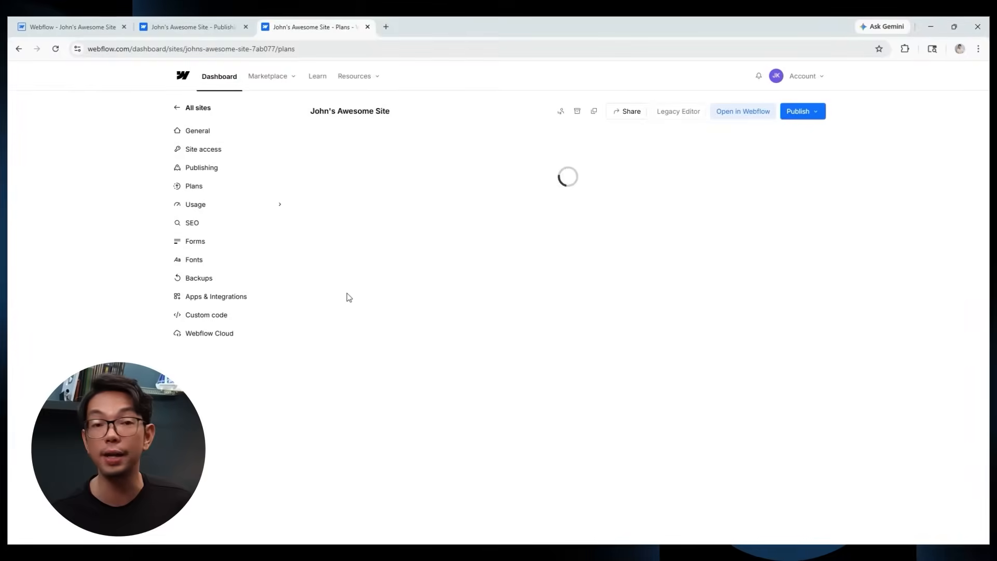
{"action": "scroll", "coordinate": [727, 245], "scroll_direction": "down", "scroll_amount": 2}
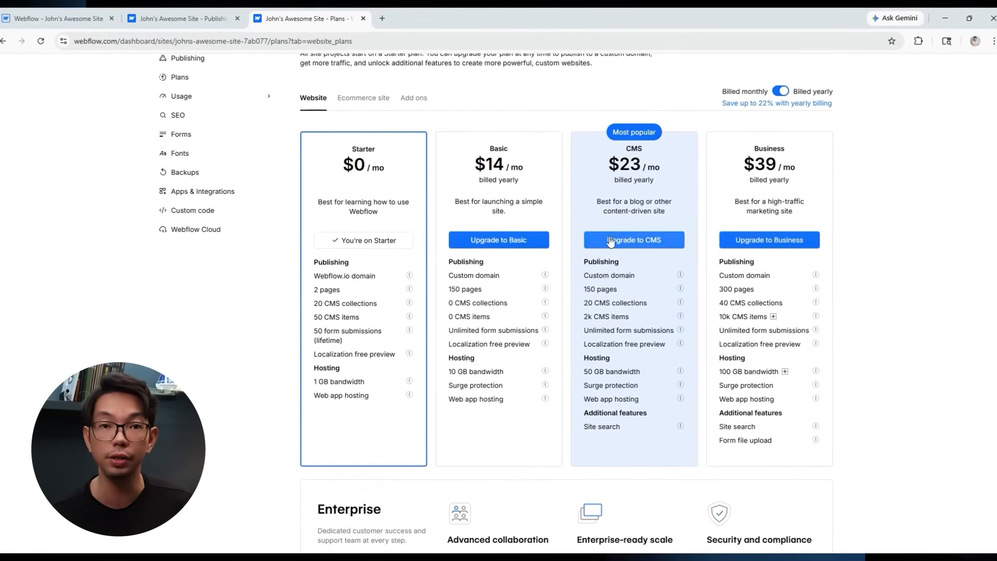
{"action": "left_click", "coordinate": [191, 17]}
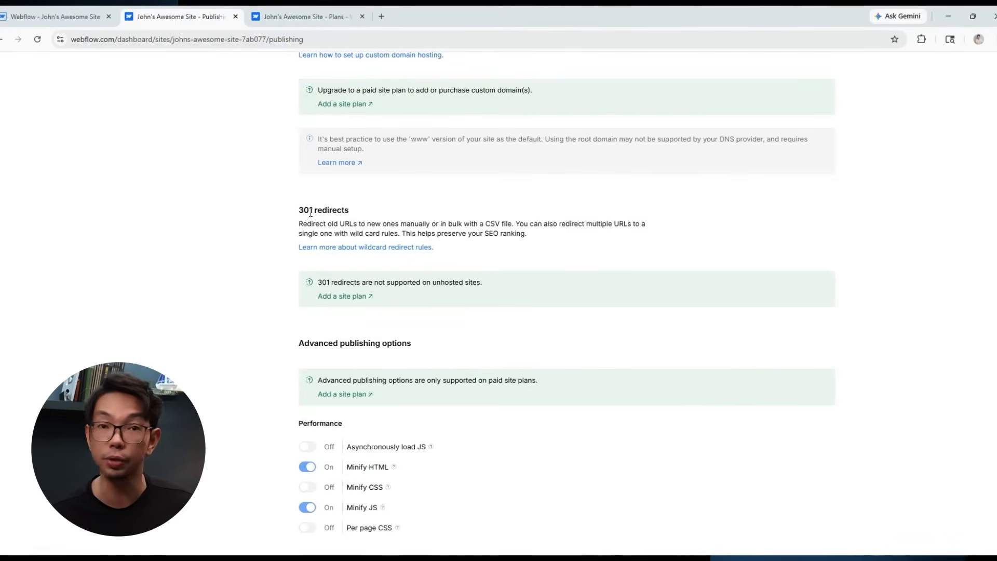
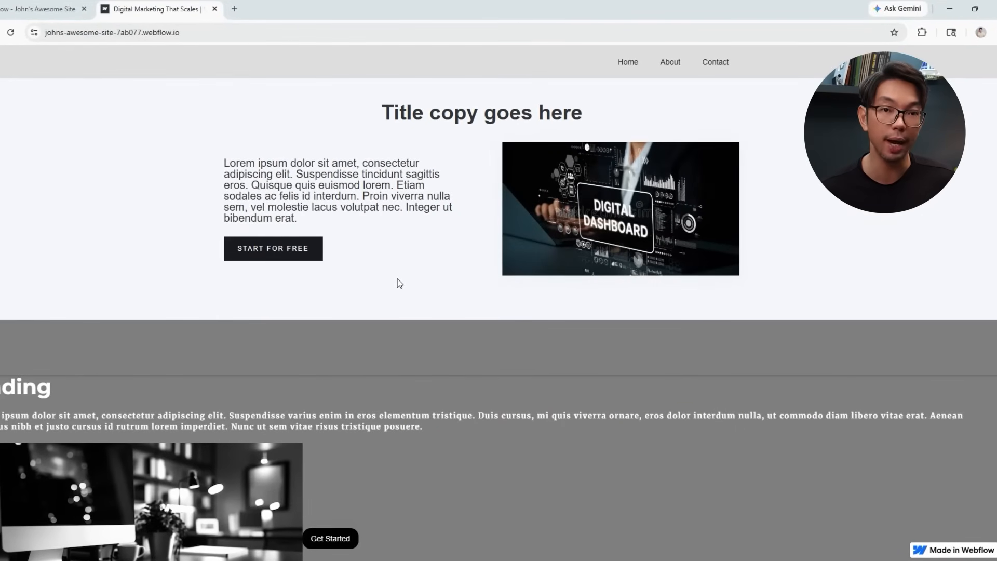
Close the published-site tab to return to the Designer's Home page with the 'Title copy goes here' hero.
{"action": "key", "text": "ctrl+w"}
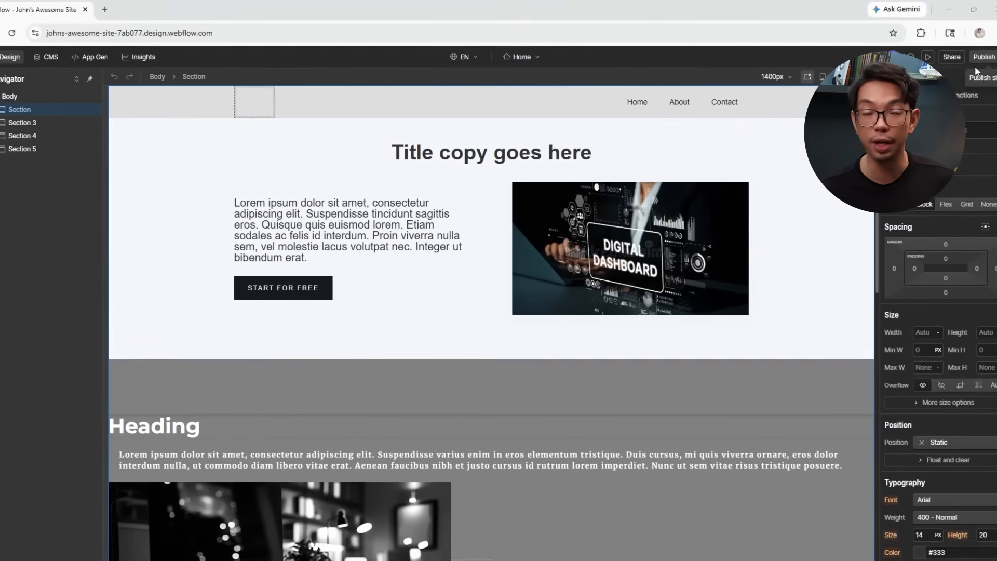
Open the Site plans page from Publish's custom-domain option and review the Starter, Basic, CMS and Business plans.
{"action": "left_click", "coordinate": [991, 61]}
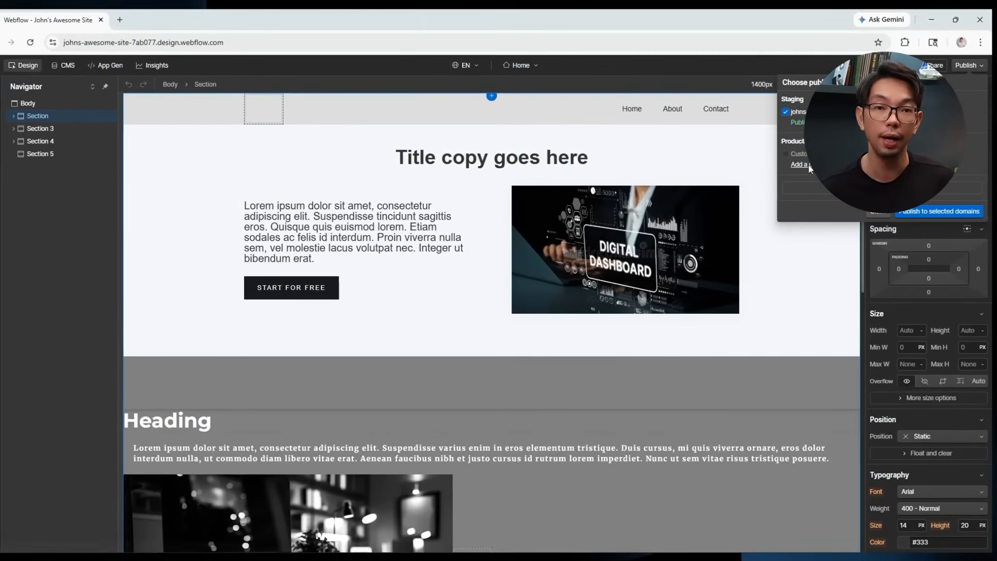
{"action": "left_click", "coordinate": [807, 163]}
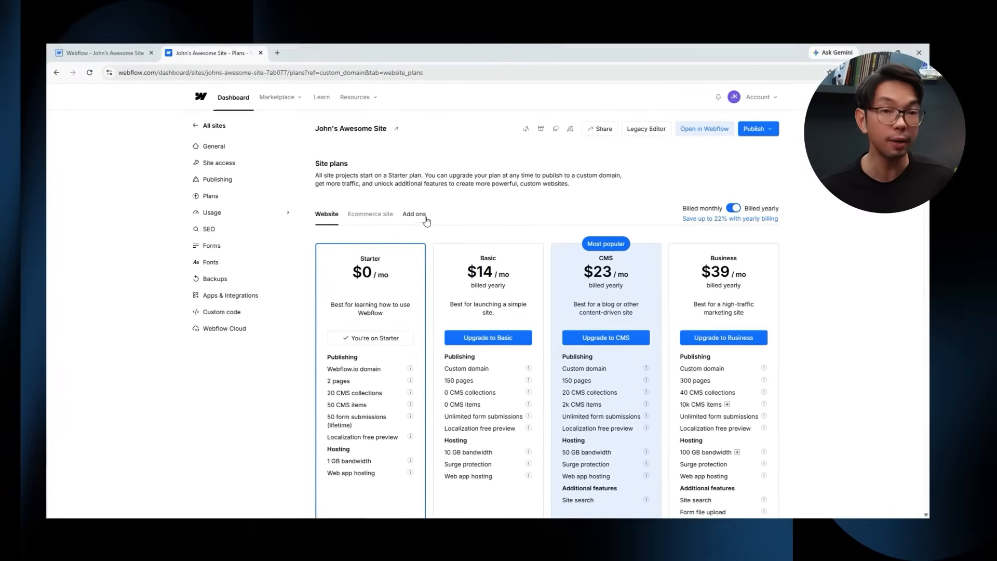
{"action": "scroll", "coordinate": [425, 221], "scroll_direction": "down", "scroll_amount": 2}
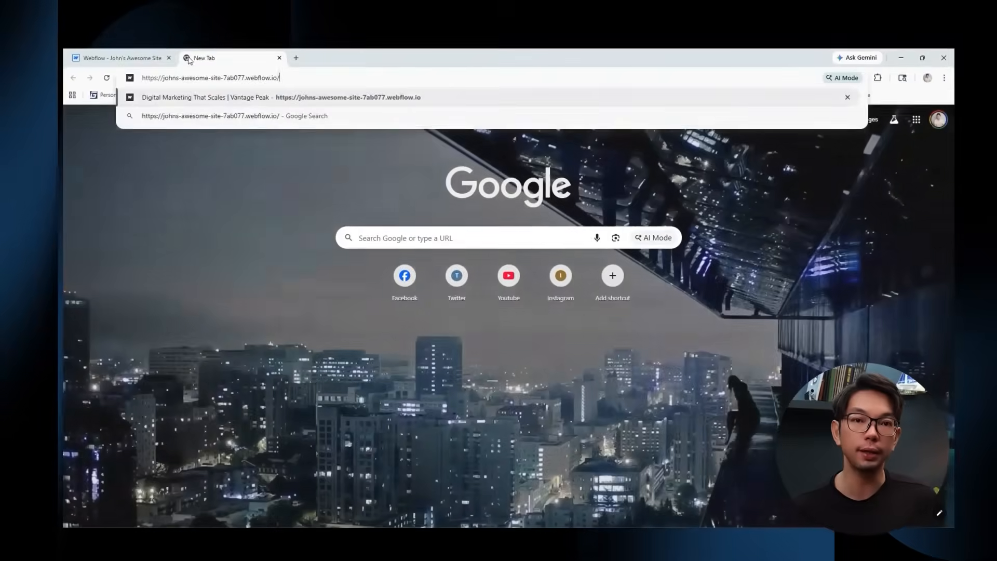
Load johns-awesome-site-7ab077.webflow.io and reveal its full https address.
{"action": "key", "text": "Return"}
{"action": "left_click_drag", "start_coordinate": [251, 77], "coordinate": [136, 77]}
{"action": "left_click", "coordinate": [148, 77]}
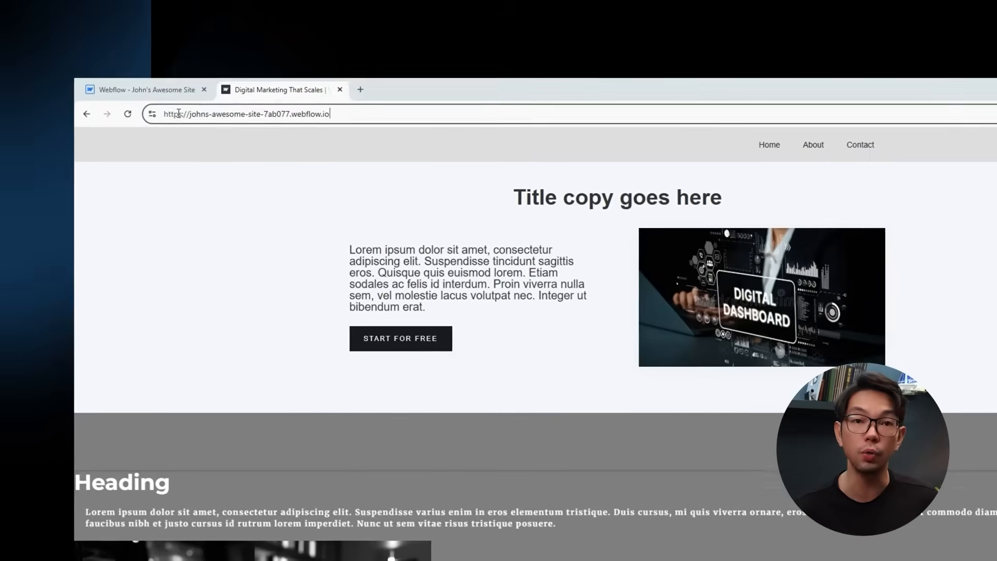
Confirm the connection is secure and view the certificate's issuer and validity period.
{"action": "left_click", "coordinate": [152, 113]}
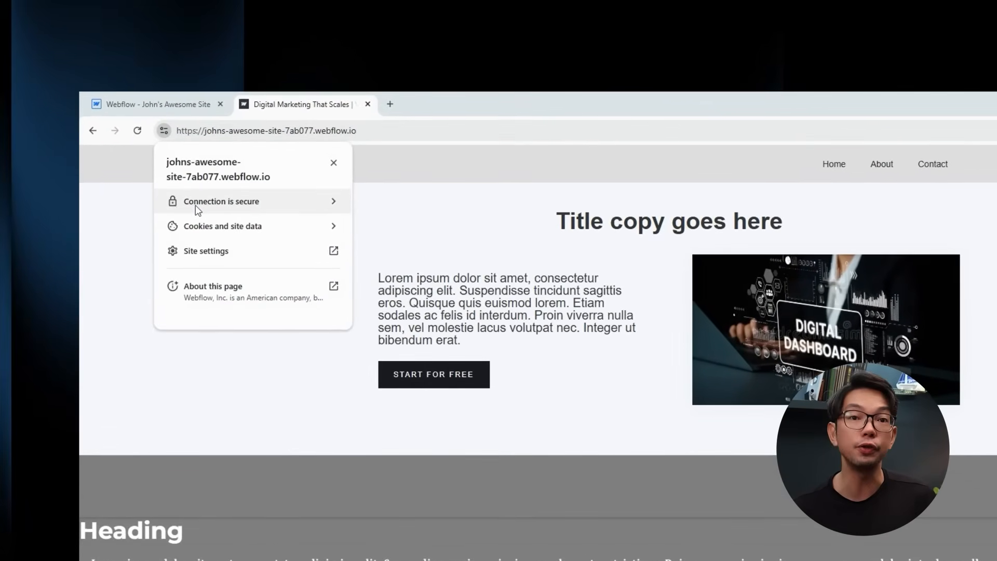
{"action": "left_click", "coordinate": [186, 205]}
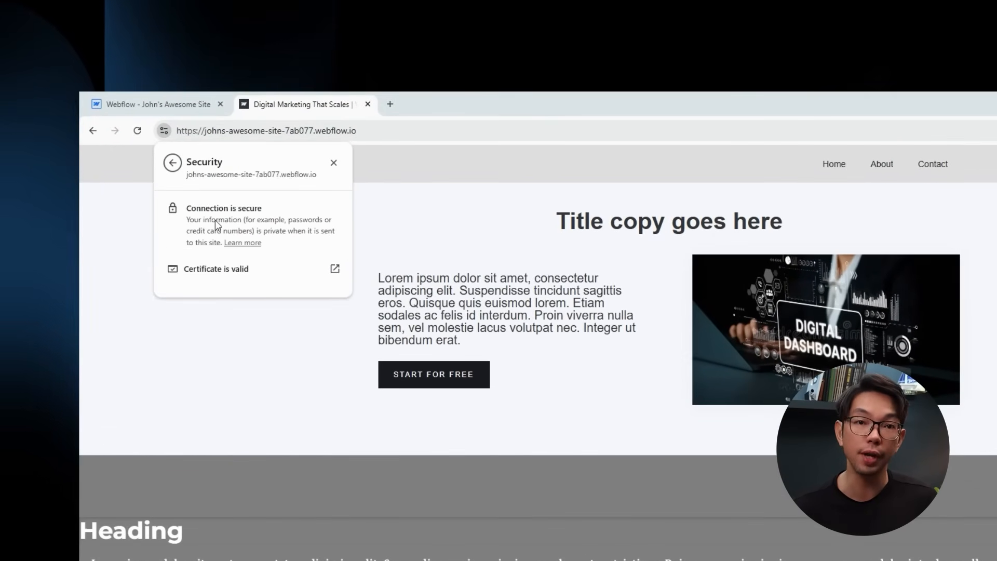
{"action": "left_click", "coordinate": [335, 269]}
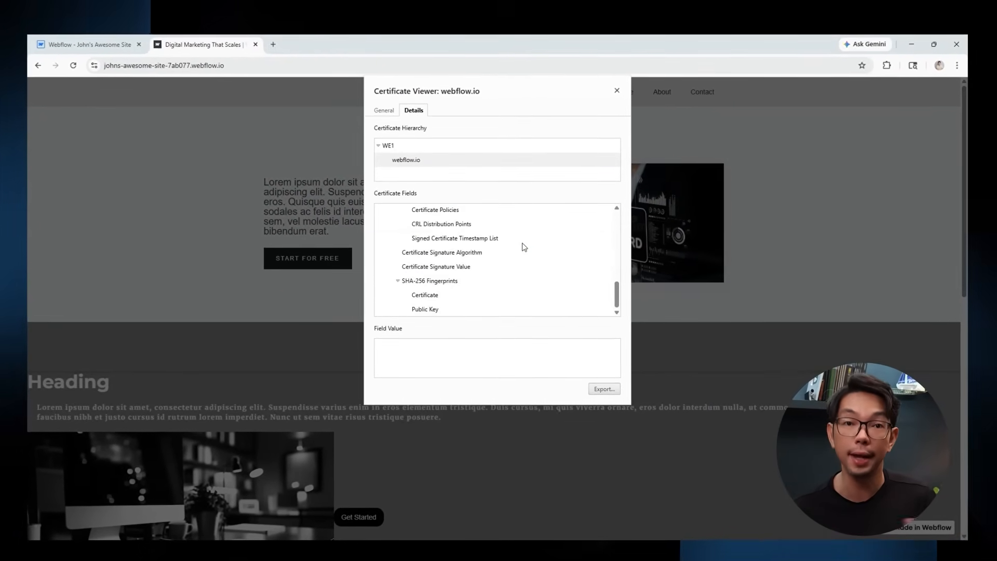
{"action": "left_click", "coordinate": [385, 110]}
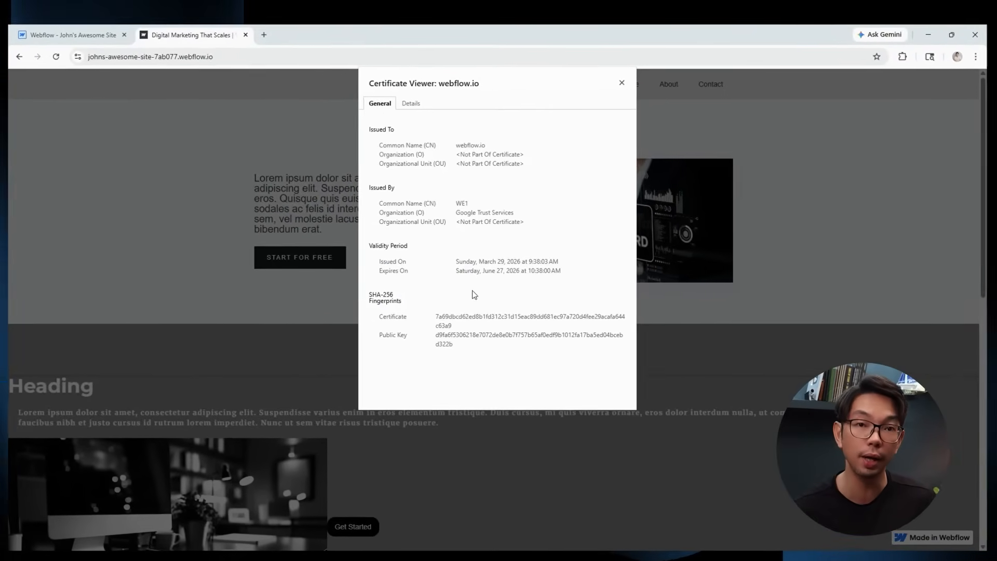
{"action": "left_click", "coordinate": [625, 76]}
{"action": "left_click", "coordinate": [63, 49]}
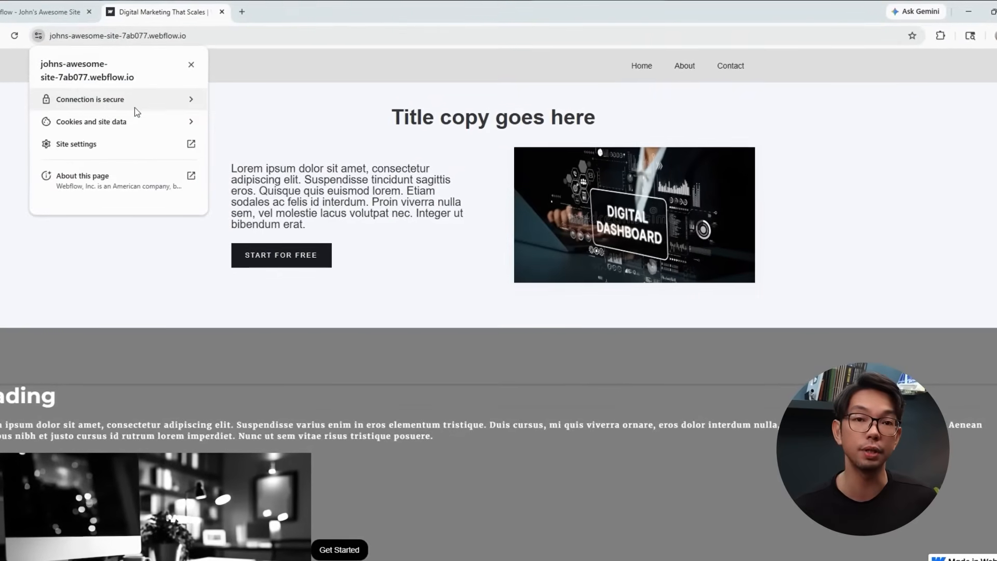
{"action": "left_click", "coordinate": [132, 101]}
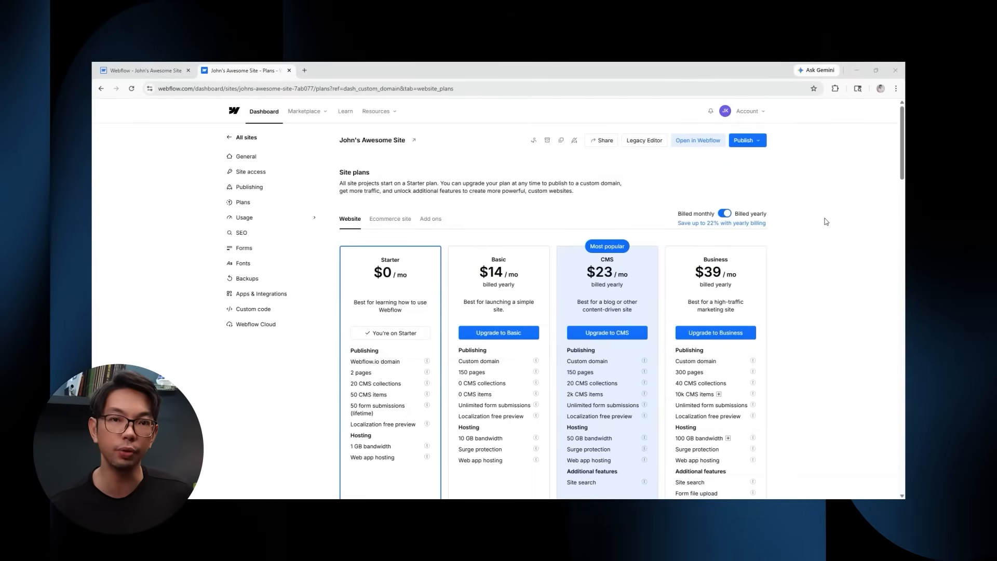
{"action": "scroll", "coordinate": [826, 222], "scroll_direction": "down", "scroll_amount": 2}
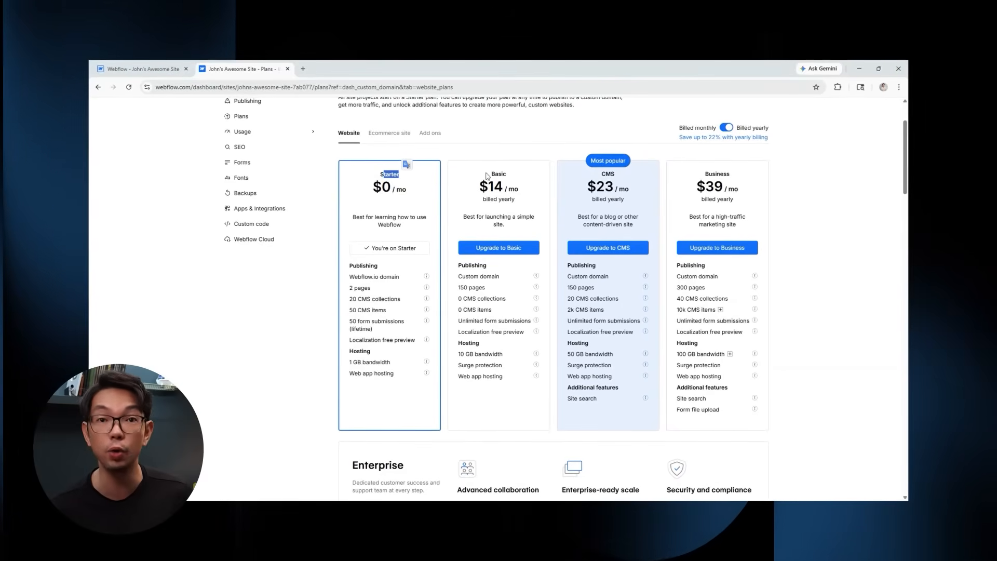
{"action": "left_click_drag", "start_coordinate": [487, 173], "coordinate": [512, 175]}
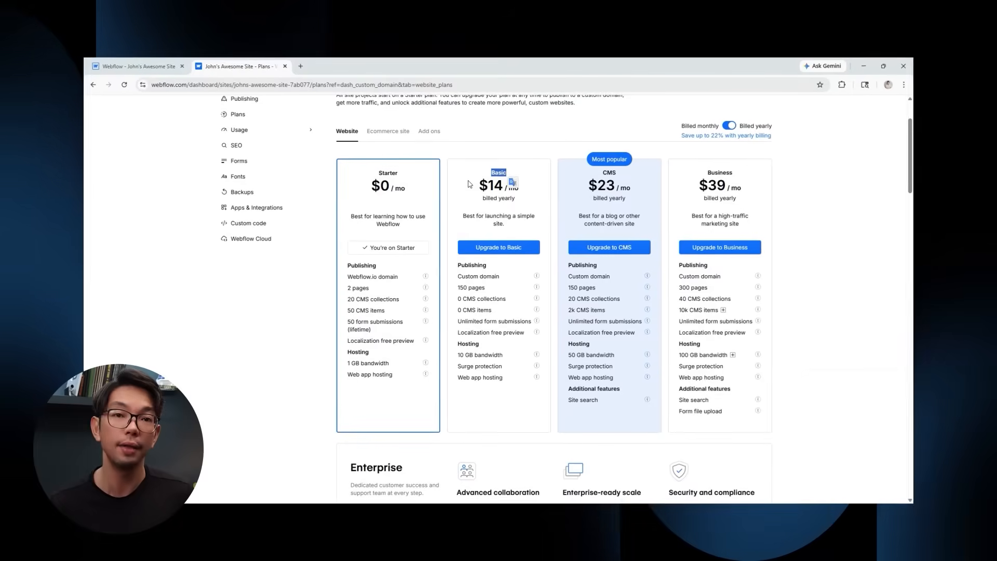
{"action": "left_click_drag", "start_coordinate": [456, 276], "coordinate": [529, 405]}
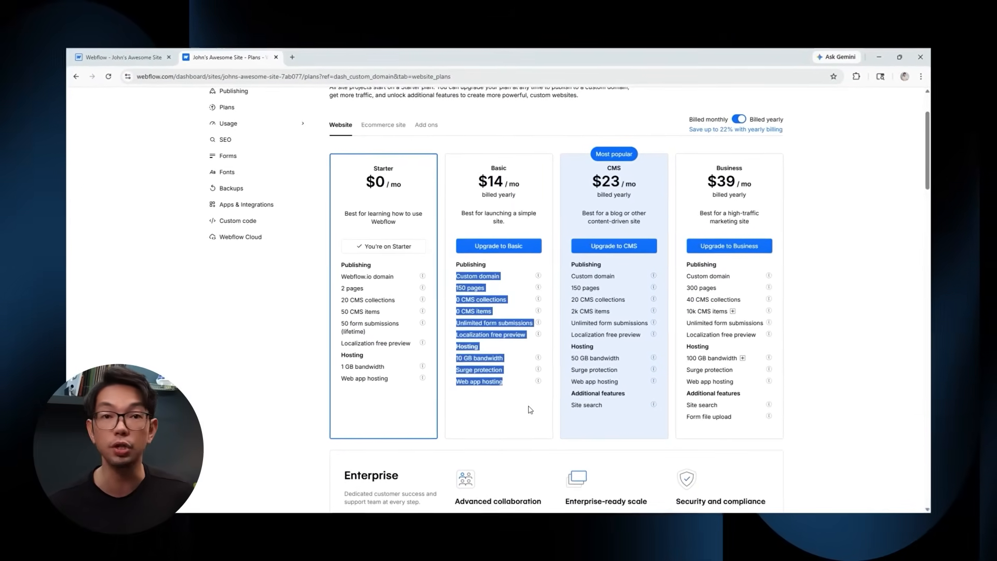
{"action": "left_click", "coordinate": [530, 409]}
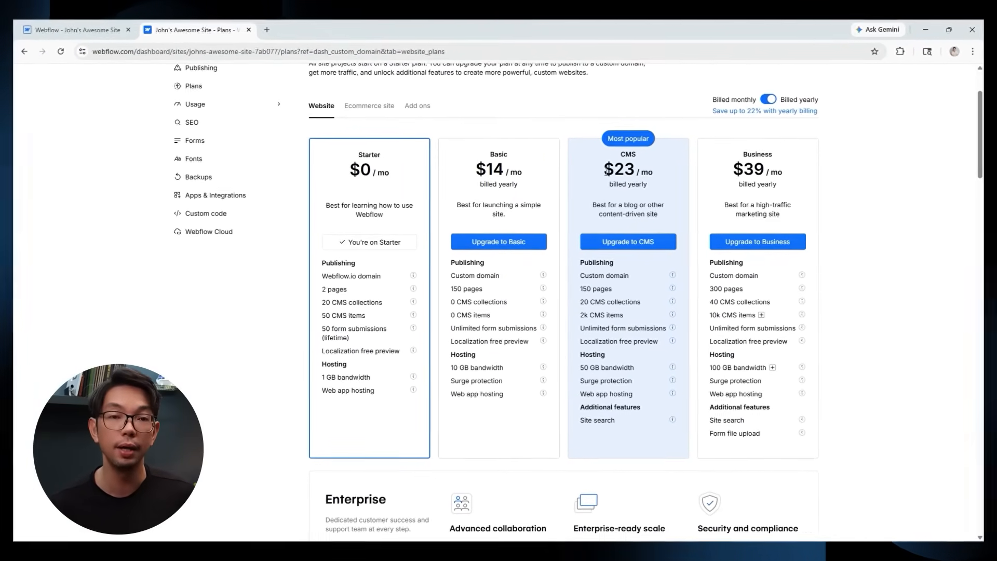
{"action": "left_click_drag", "start_coordinate": [582, 275], "coordinate": [654, 435]}
{"action": "left_click", "coordinate": [650, 443]}
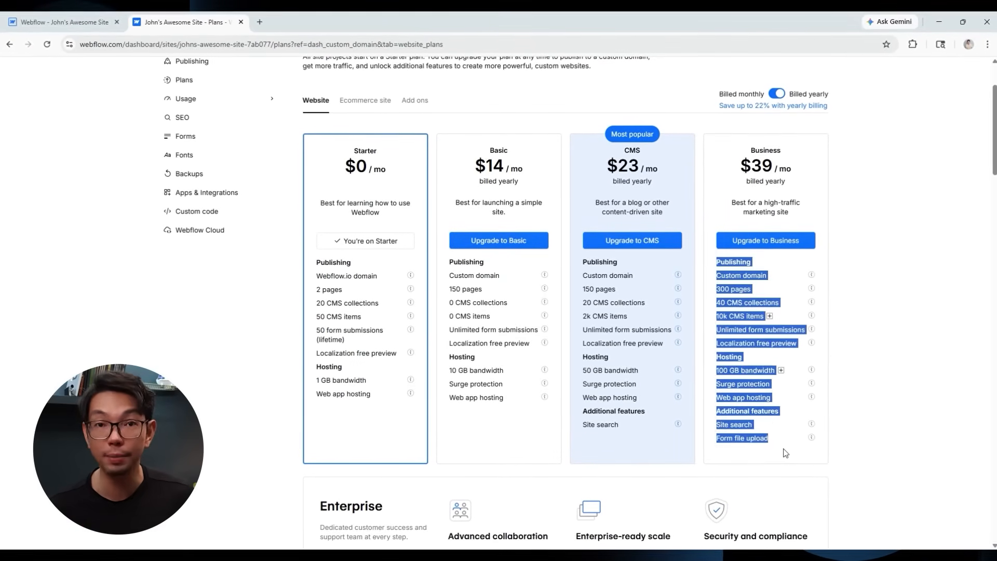
{"action": "scroll", "coordinate": [444, 424], "scroll_direction": "down", "scroll_amount": 5}
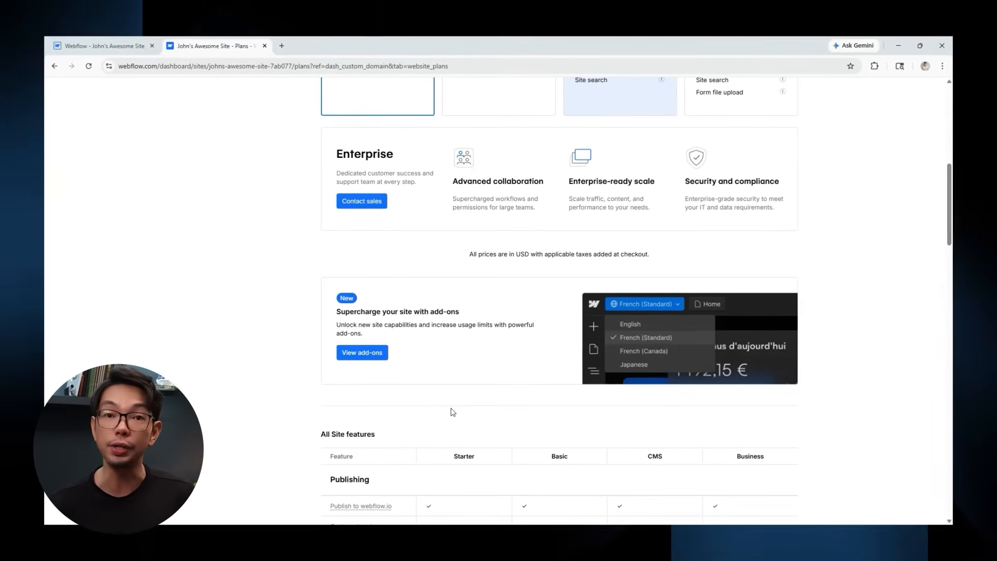
{"action": "scroll", "coordinate": [453, 412], "scroll_direction": "down", "scroll_amount": 5}
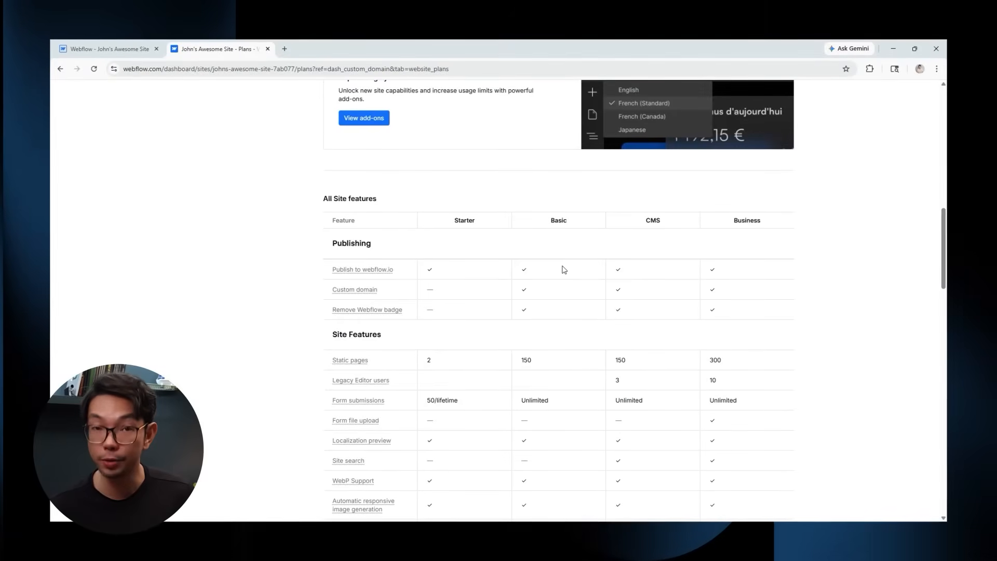
{"action": "scroll", "coordinate": [571, 262], "scroll_direction": "down", "scroll_amount": 1}
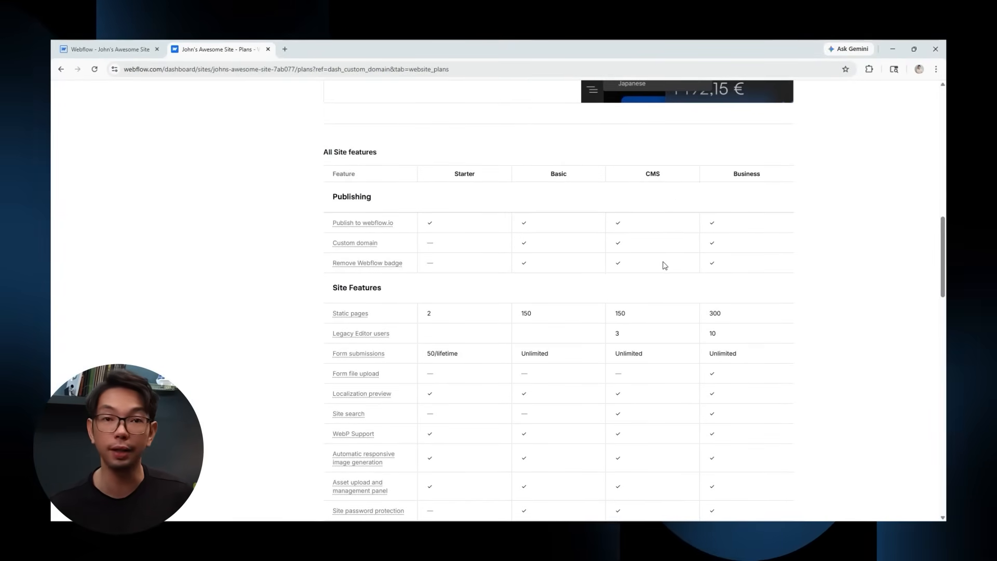
{"action": "scroll", "coordinate": [666, 264], "scroll_direction": "down", "scroll_amount": 3}
{"action": "scroll", "coordinate": [621, 261], "scroll_direction": "down", "scroll_amount": 4}
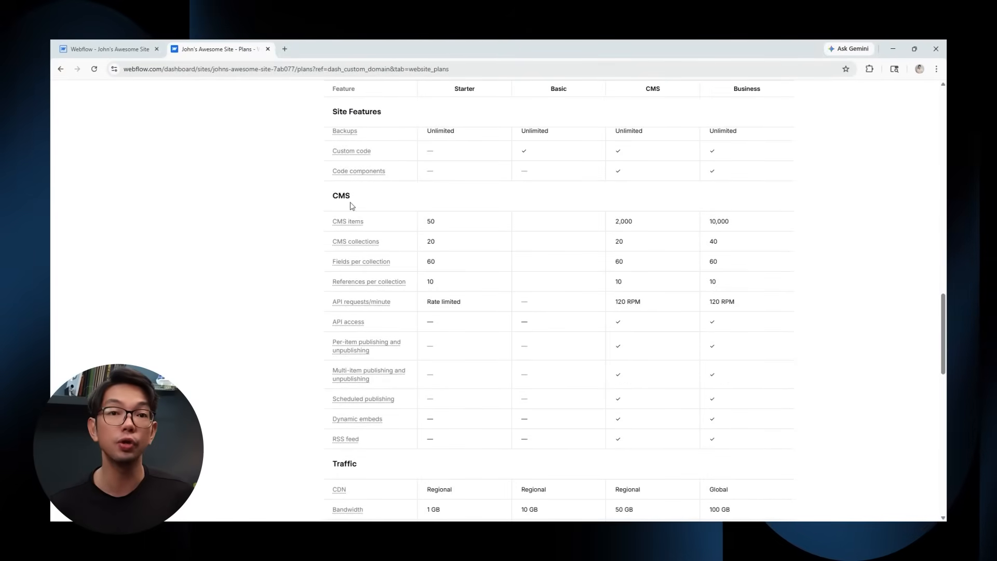
{"action": "scroll", "coordinate": [591, 296], "scroll_direction": "down", "scroll_amount": 6}
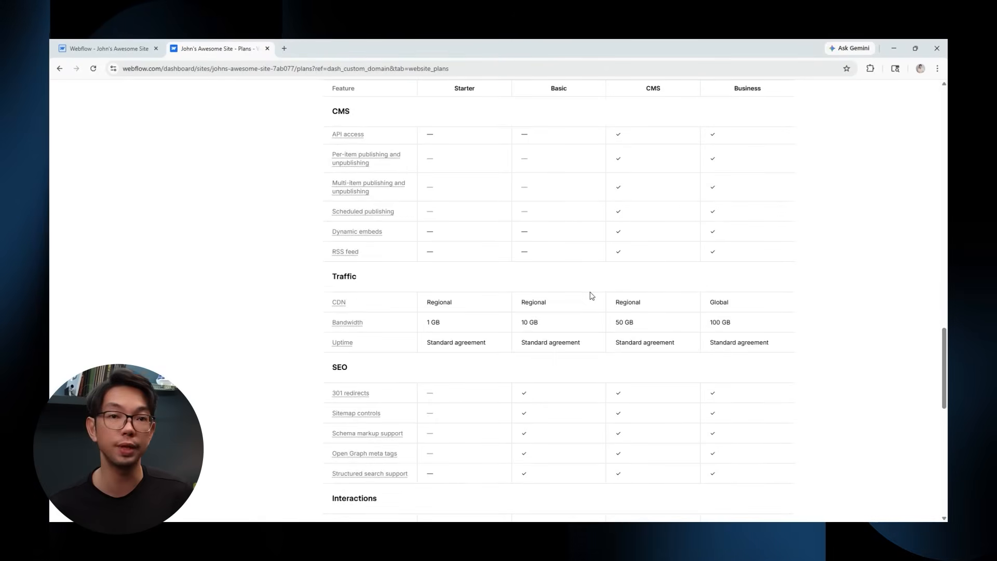
{"action": "scroll", "coordinate": [615, 320], "scroll_direction": "down", "scroll_amount": 9}
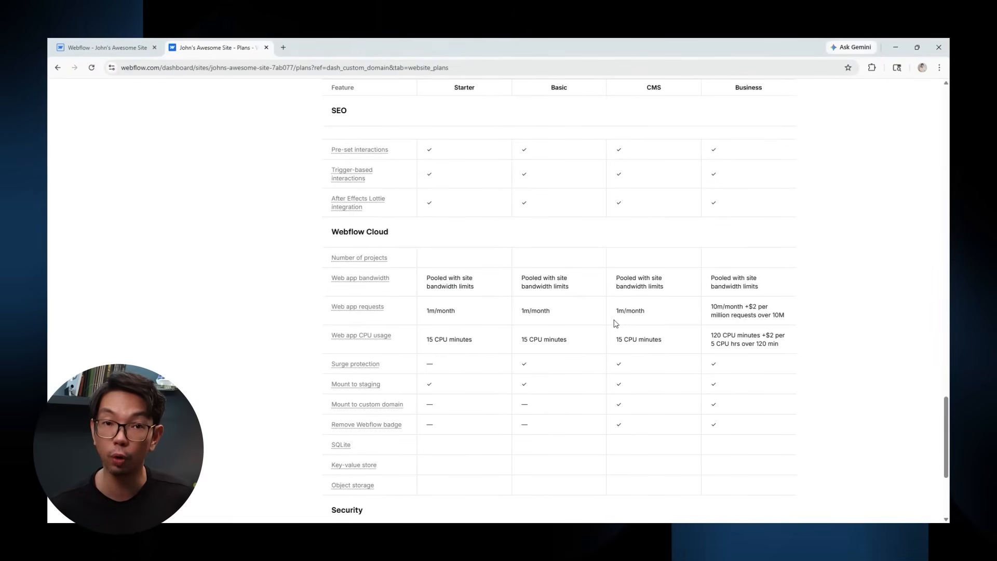
{"action": "scroll", "coordinate": [618, 316], "scroll_direction": "down", "scroll_amount": 2}
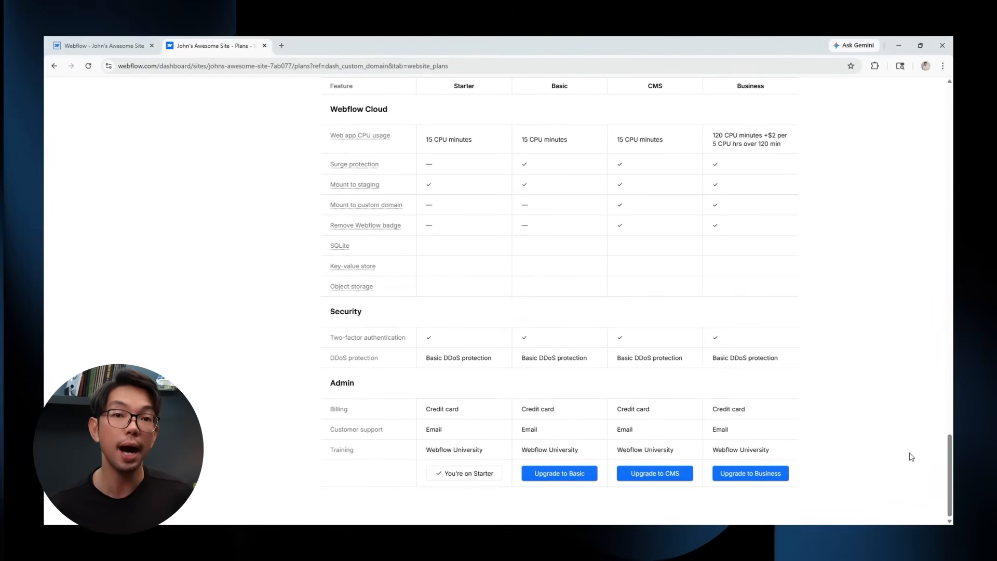
{"action": "left_click_drag", "start_coordinate": [953, 474], "coordinate": [904, 129]}
{"action": "scroll", "coordinate": [831, 260], "scroll_direction": "down", "scroll_amount": 3}
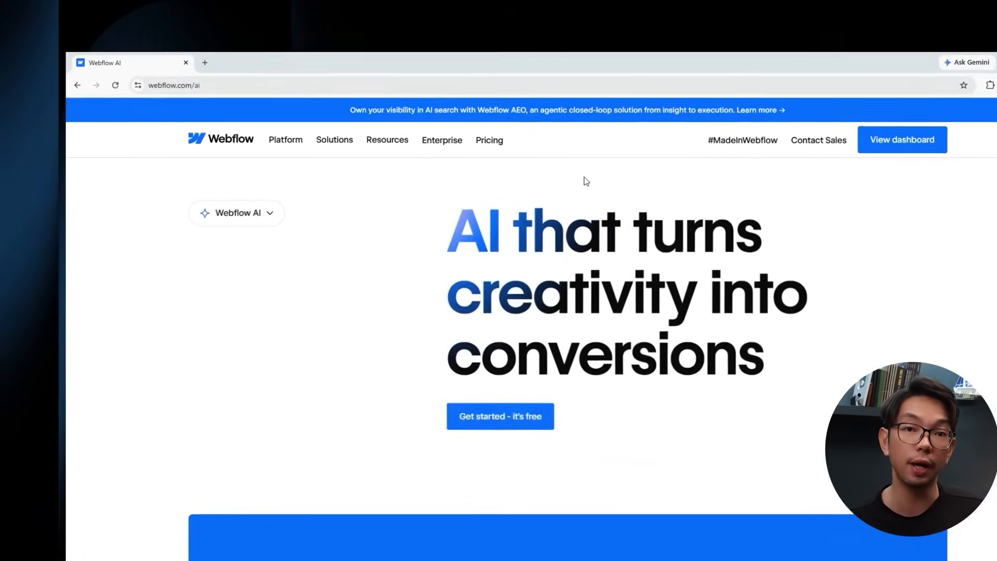
Scroll webflow.com/ai down to the 'Jumpstart your next site with AI' prompt box.
{"action": "scroll", "coordinate": [586, 181], "scroll_direction": "down", "scroll_amount": 6}
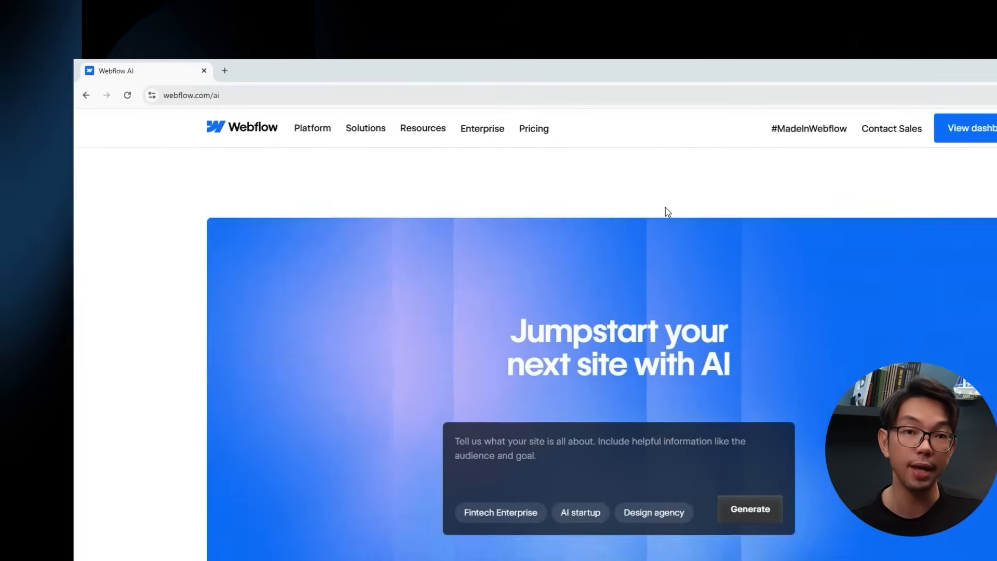
Use the AI startup example prompt to generate a structure and build the ProdigyAI site.
{"action": "left_click", "coordinate": [571, 397]}
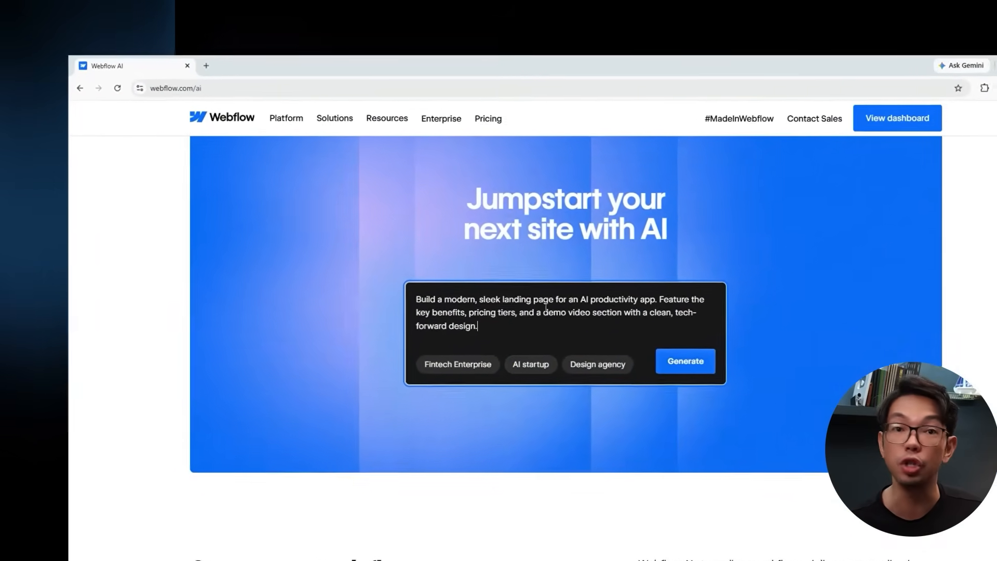
{"action": "left_click", "coordinate": [719, 386]}
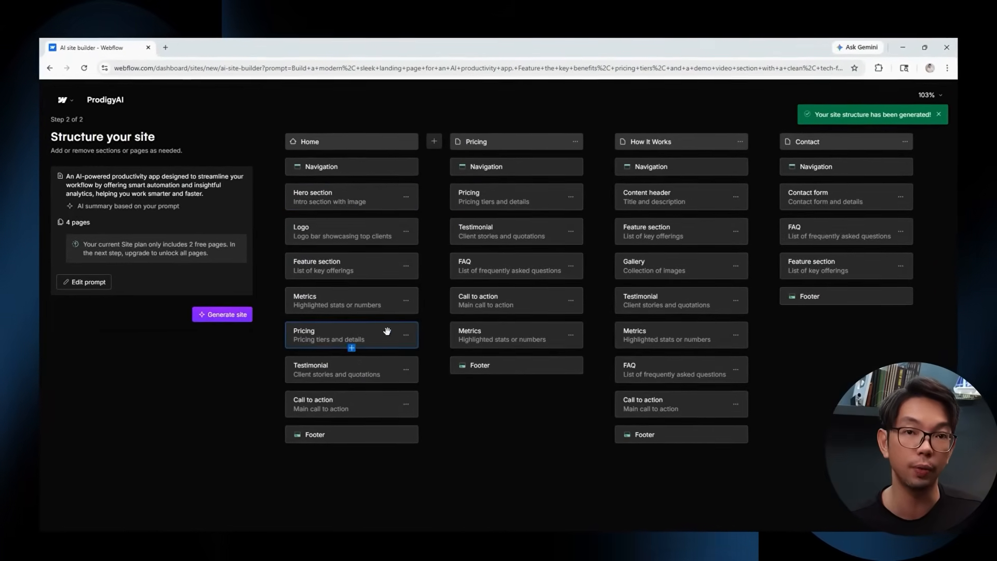
{"action": "left_click", "coordinate": [229, 316]}
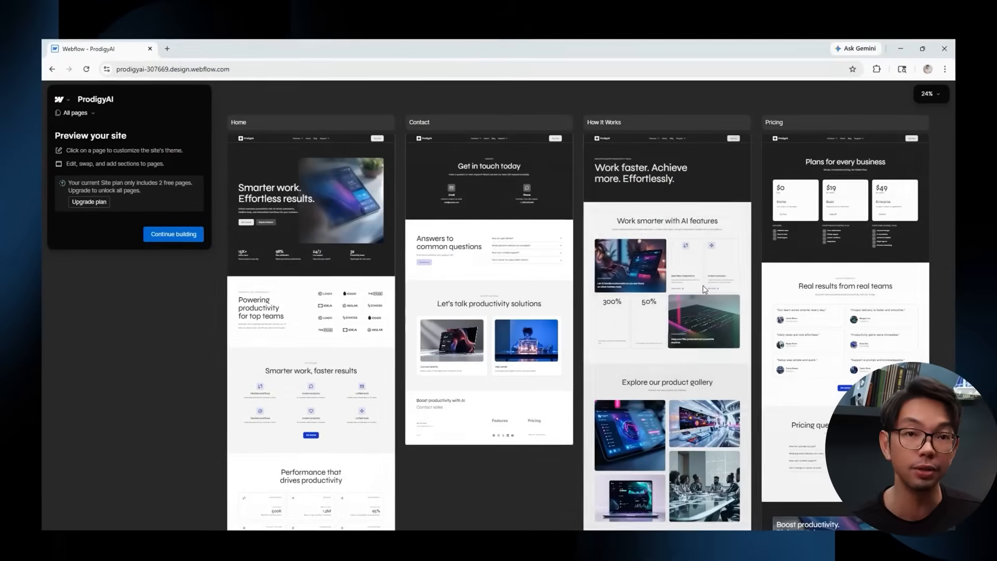
Scroll through the generated Home, Contact, How It Works and Pricing page previews.
{"action": "mouse_move", "coordinate": [322, 279]}
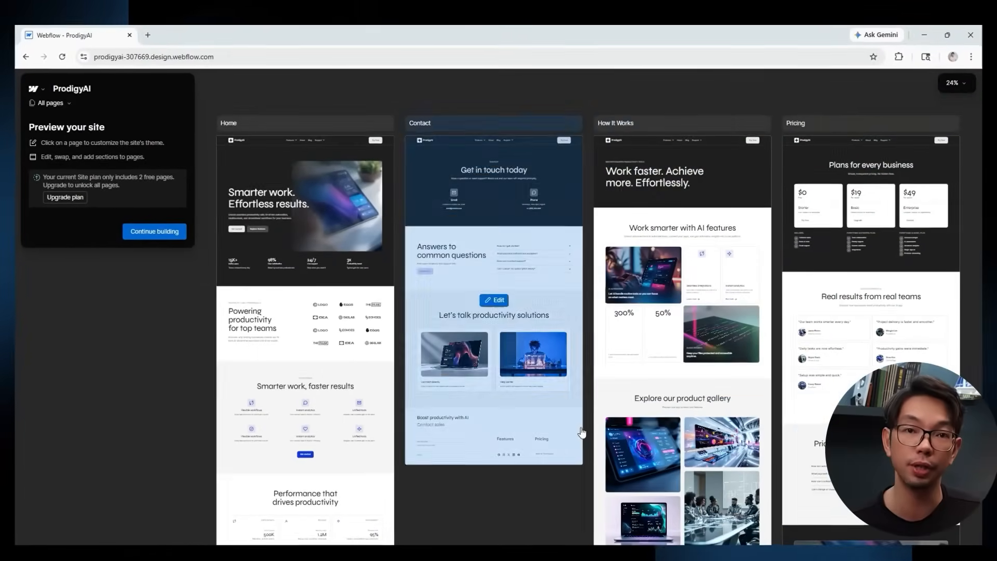
{"action": "scroll", "coordinate": [448, 281], "scroll_direction": "down", "scroll_amount": 10}
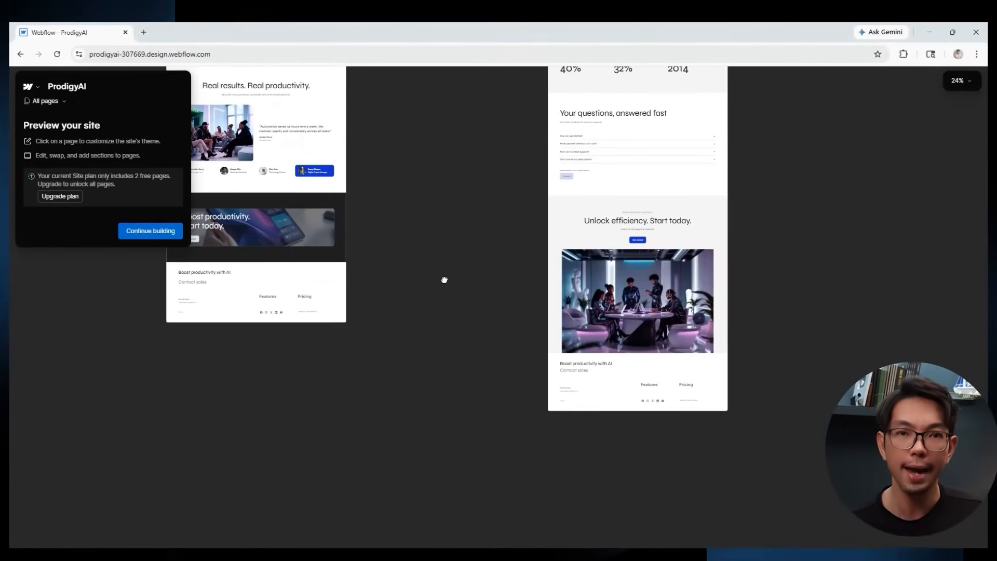
{"action": "scroll", "coordinate": [444, 280], "scroll_direction": "up", "scroll_amount": 10}
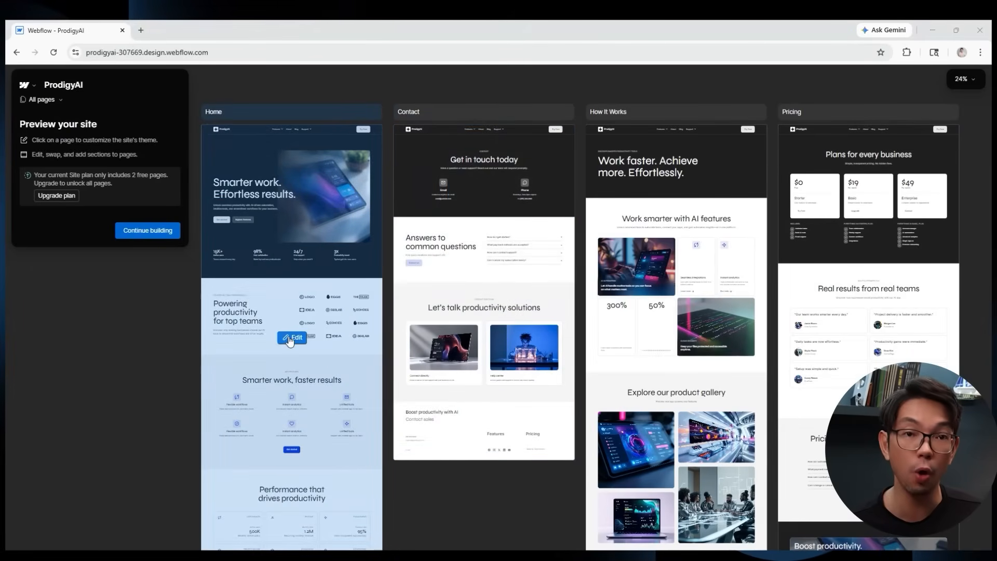
Open the Home page in the theme customizer, try a blue theme, and look at the Colors and Animations options.
{"action": "left_click", "coordinate": [289, 335]}
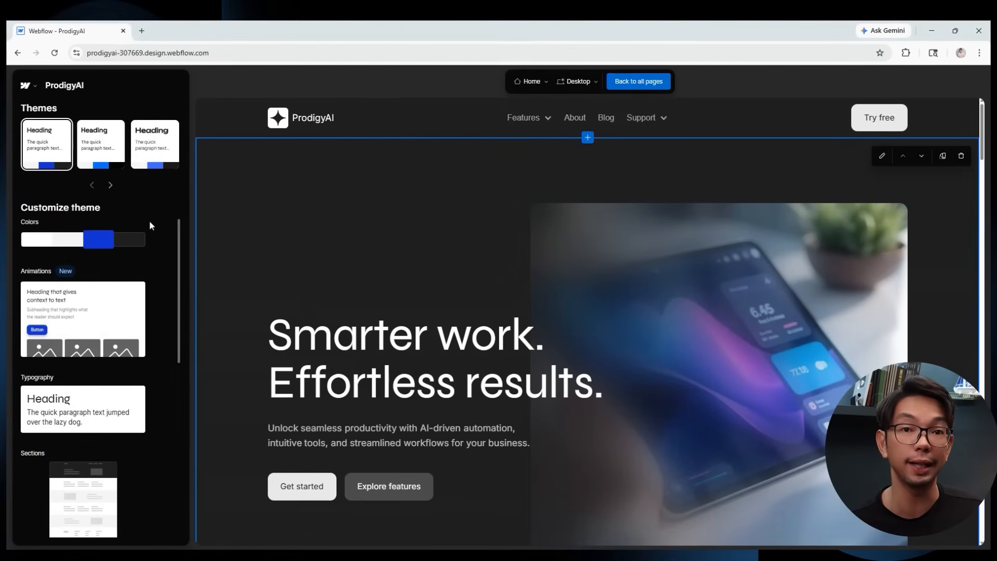
{"action": "scroll", "coordinate": [115, 313], "scroll_direction": "down", "scroll_amount": 3}
{"action": "scroll", "coordinate": [113, 315], "scroll_direction": "up", "scroll_amount": 3}
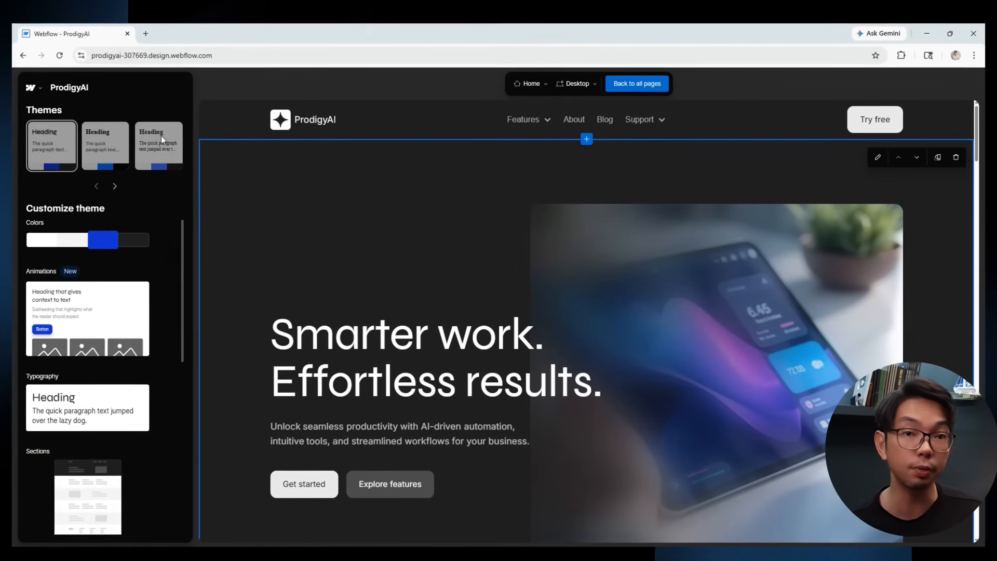
{"action": "left_click", "coordinate": [110, 150]}
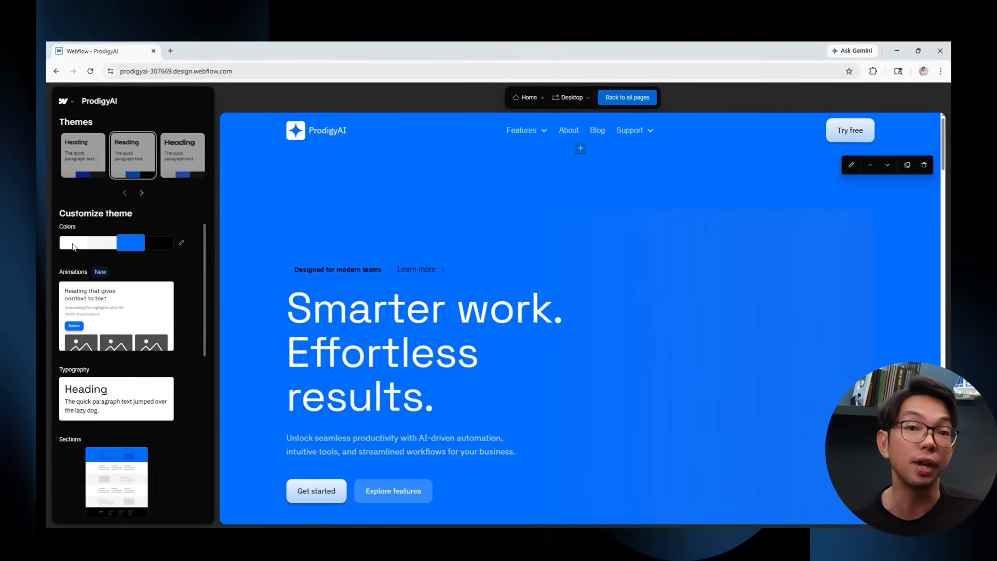
{"action": "left_click", "coordinate": [99, 241]}
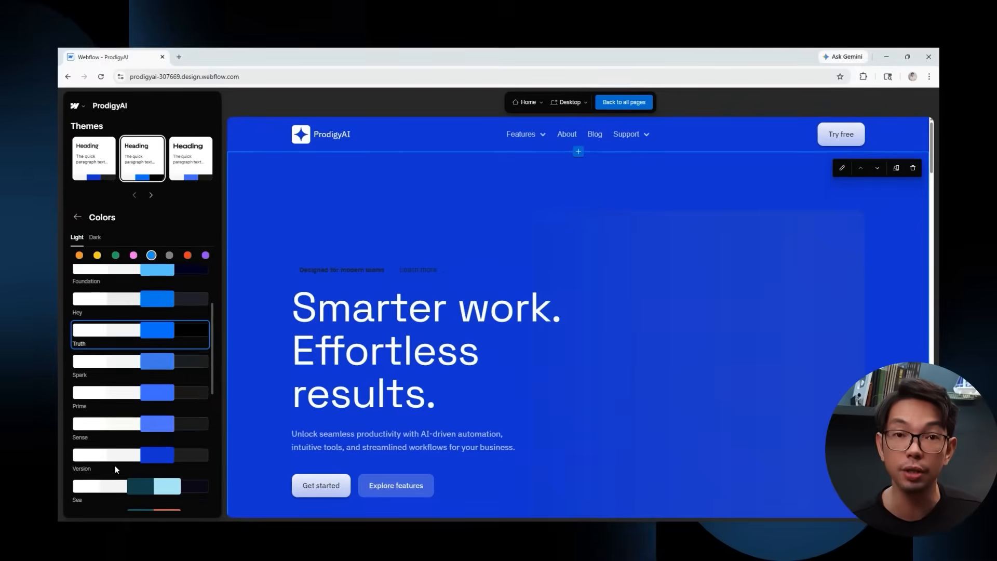
{"action": "scroll", "coordinate": [114, 465], "scroll_direction": "down", "scroll_amount": 2}
{"action": "left_click", "coordinate": [73, 216]}
{"action": "left_click", "coordinate": [148, 306]}
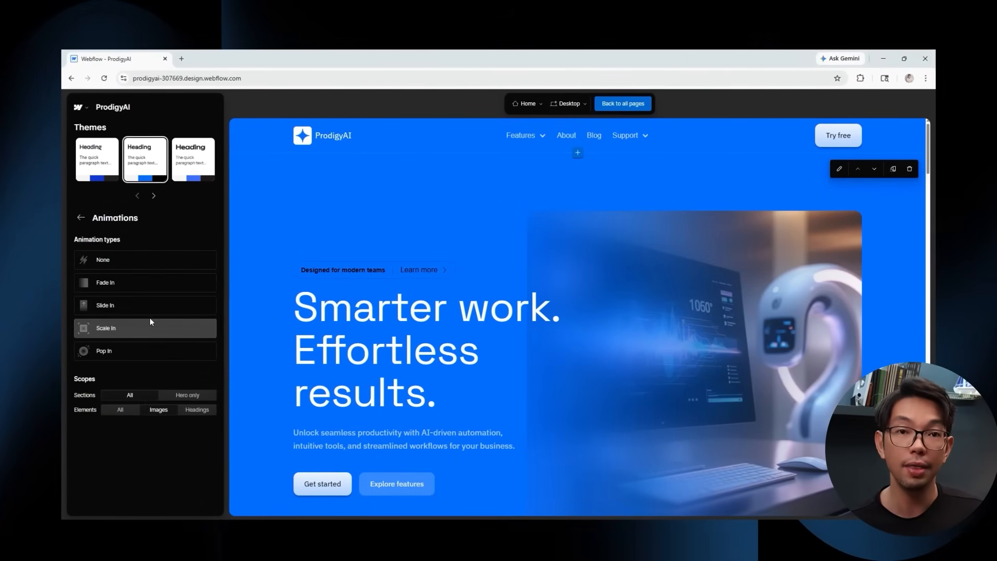
{"action": "left_click", "coordinate": [73, 214]}
Compare the dark navy bold and blue-accent themes while scrolling the Home page preview.
{"action": "left_click", "coordinate": [147, 158]}
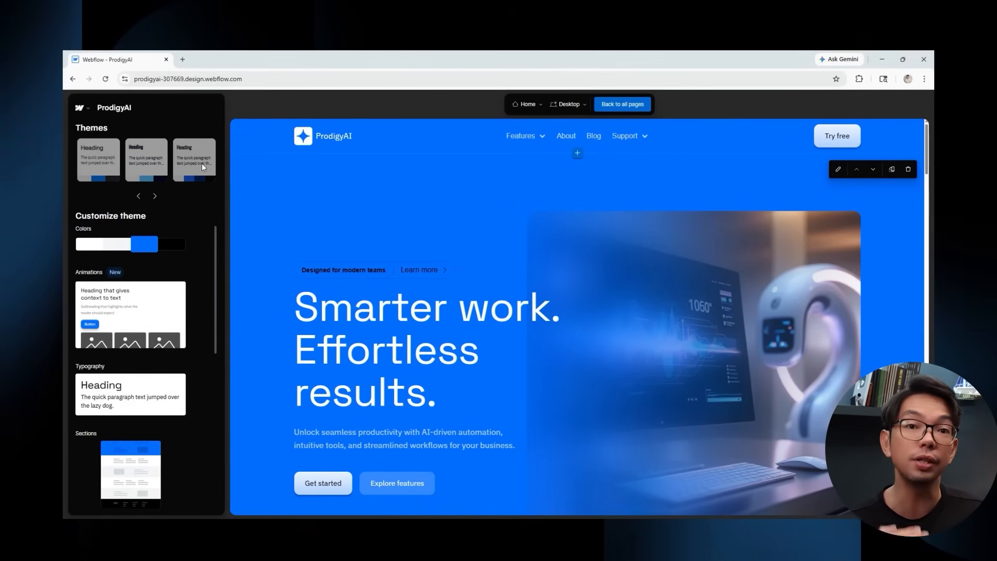
{"action": "scroll", "coordinate": [280, 229], "scroll_direction": "down", "scroll_amount": 5}
{"action": "scroll", "coordinate": [433, 308], "scroll_direction": "up", "scroll_amount": 4}
{"action": "scroll", "coordinate": [432, 307], "scroll_direction": "up", "scroll_amount": 3}
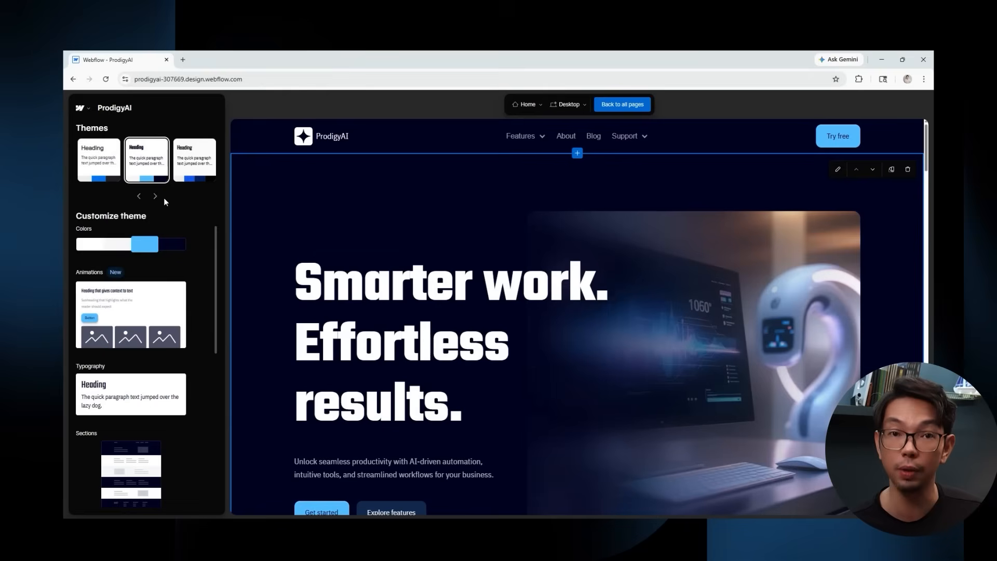
{"action": "left_click", "coordinate": [198, 172]}
{"action": "scroll", "coordinate": [545, 322], "scroll_direction": "down", "scroll_amount": 15}
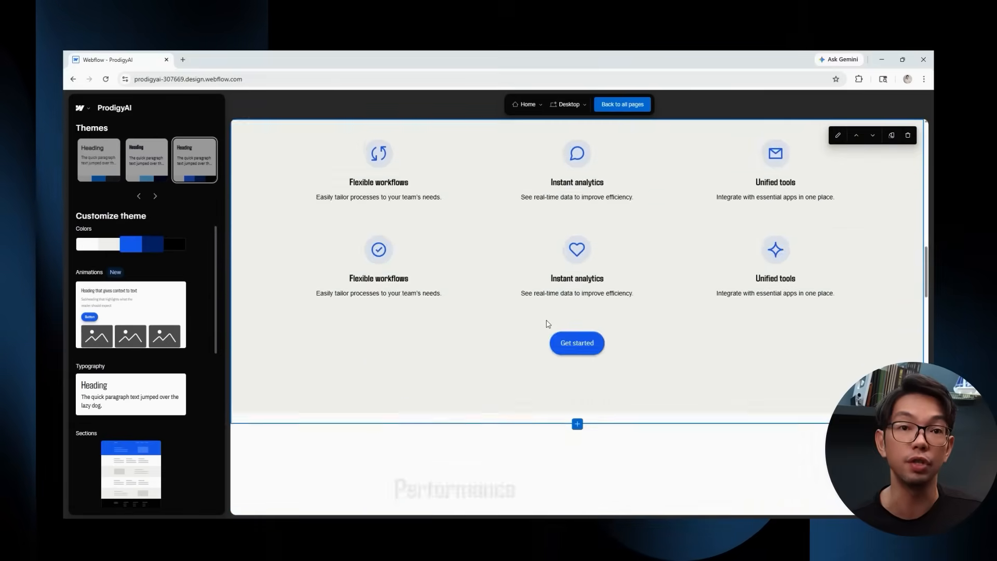
{"action": "left_click_drag", "start_coordinate": [926, 319], "coordinate": [926, 457]}
{"action": "scroll", "coordinate": [502, 295], "scroll_direction": "up", "scroll_amount": 5}
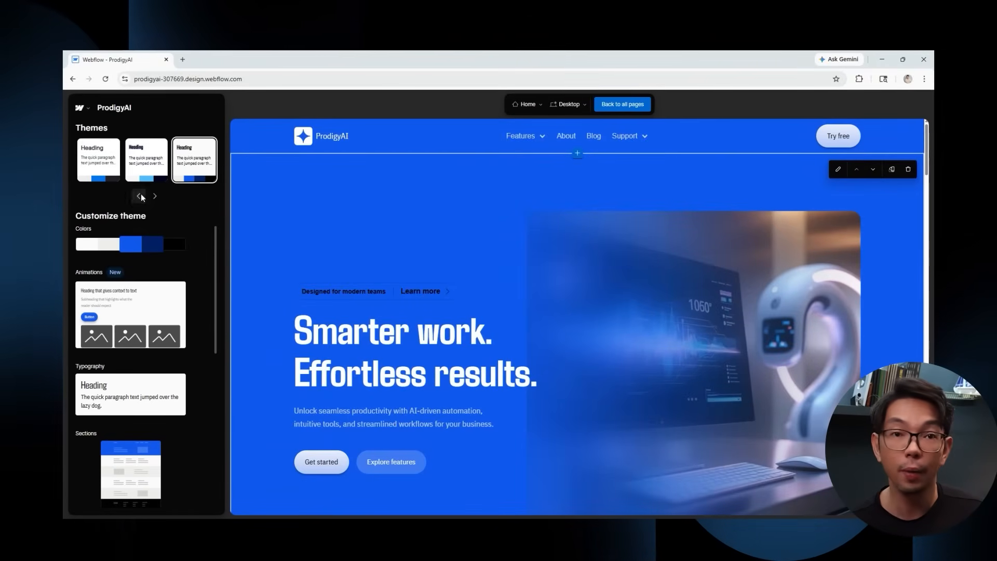
{"action": "scroll", "coordinate": [612, 253], "scroll_direction": "down", "scroll_amount": 15}
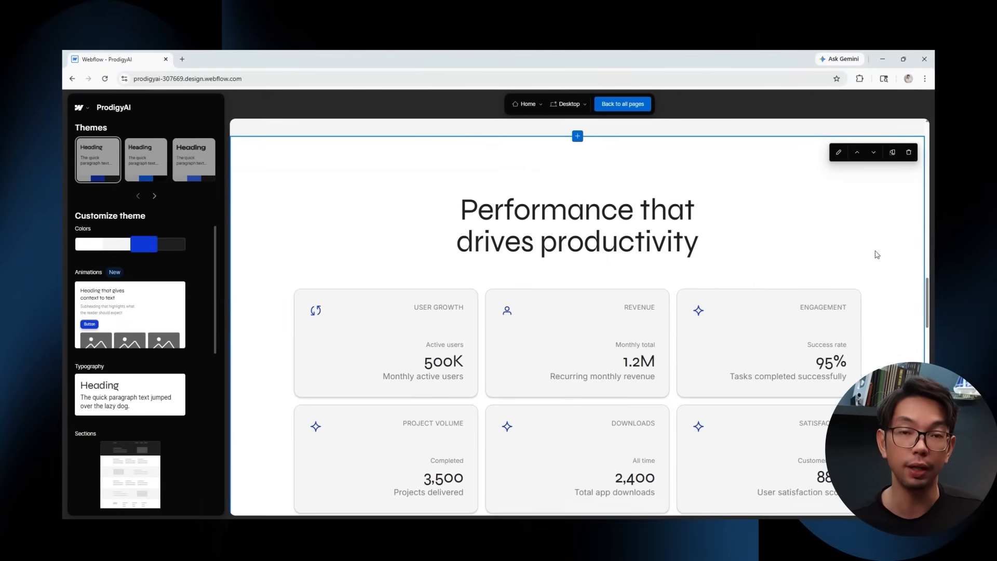
{"action": "scroll", "coordinate": [578, 317], "scroll_direction": "down", "scroll_amount": 6}
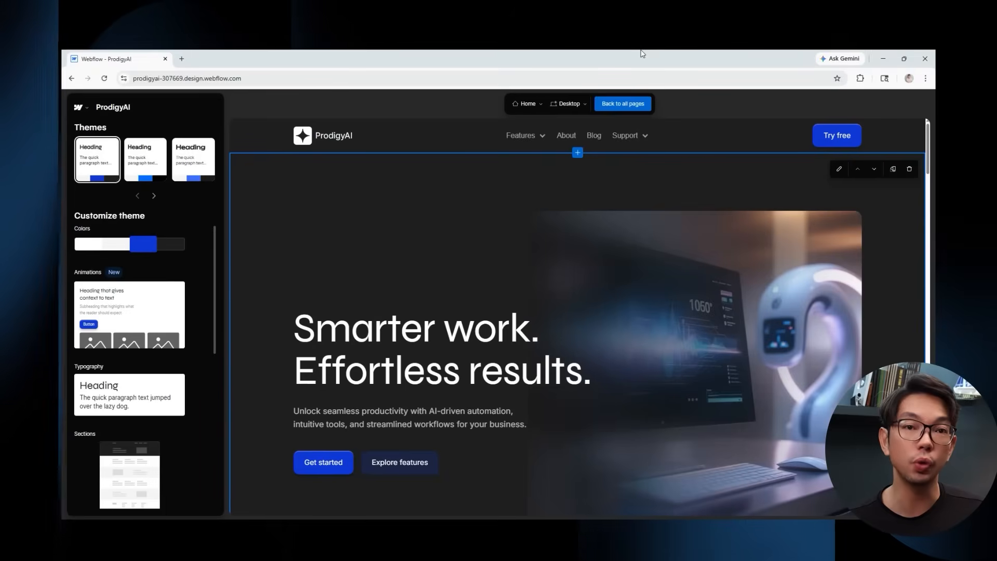
{"action": "scroll", "coordinate": [577, 317], "scroll_direction": "down", "scroll_amount": 6}
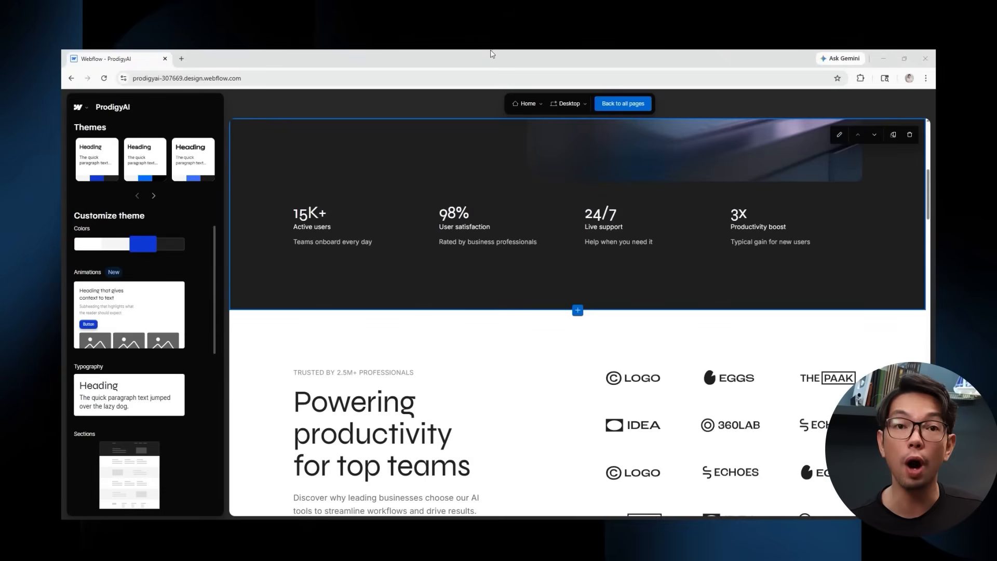
Try Fade In and Slide In section animations, then settle on Scale In.
{"action": "left_click", "coordinate": [192, 314]}
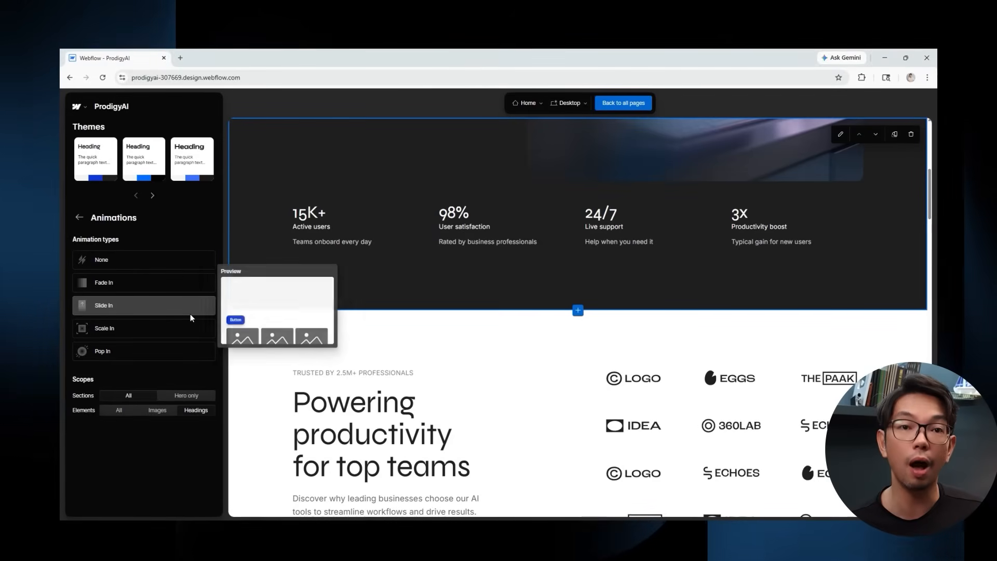
{"action": "left_click", "coordinate": [167, 284]}
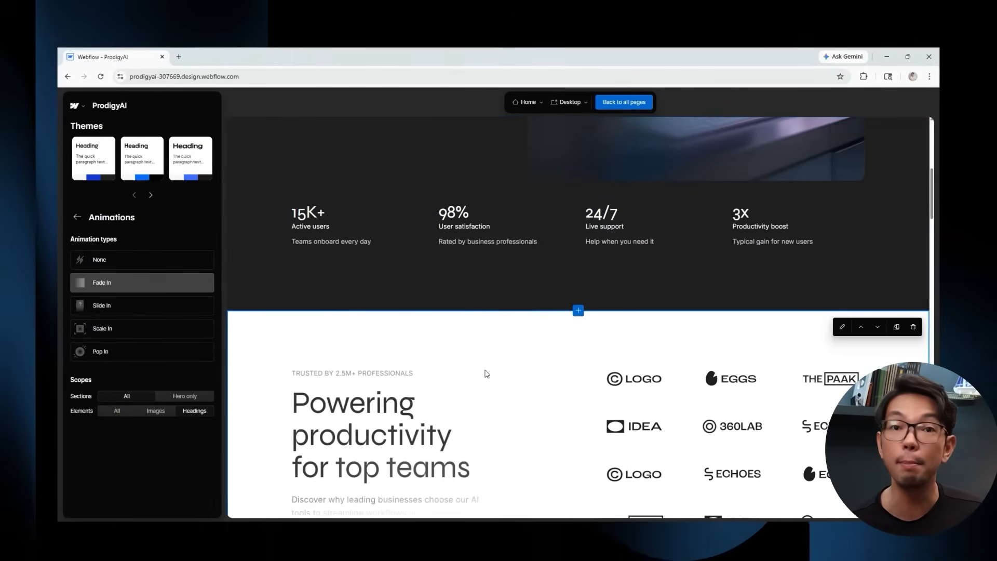
{"action": "scroll", "coordinate": [482, 371], "scroll_direction": "down", "scroll_amount": 8}
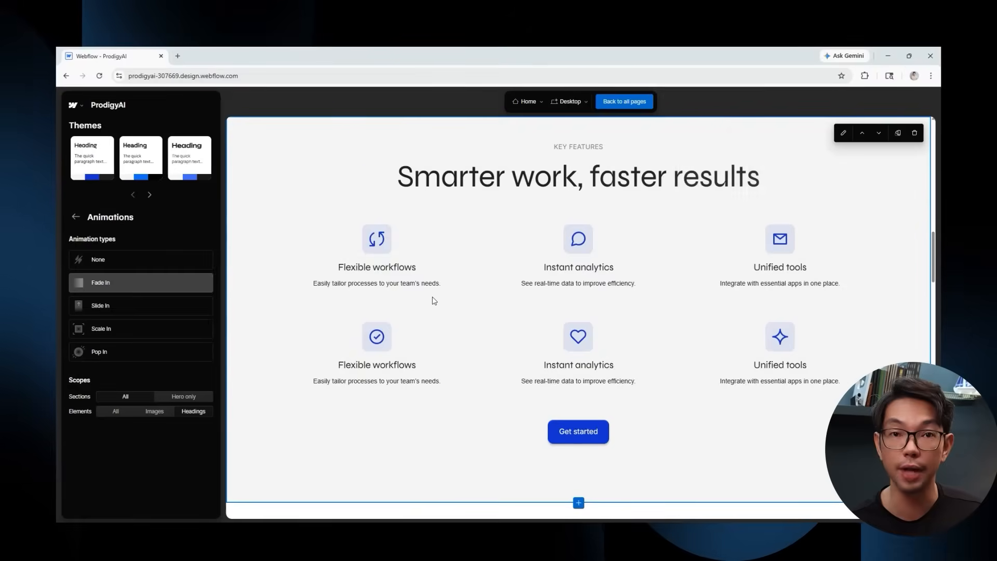
{"action": "scroll", "coordinate": [434, 300], "scroll_direction": "down", "scroll_amount": 10}
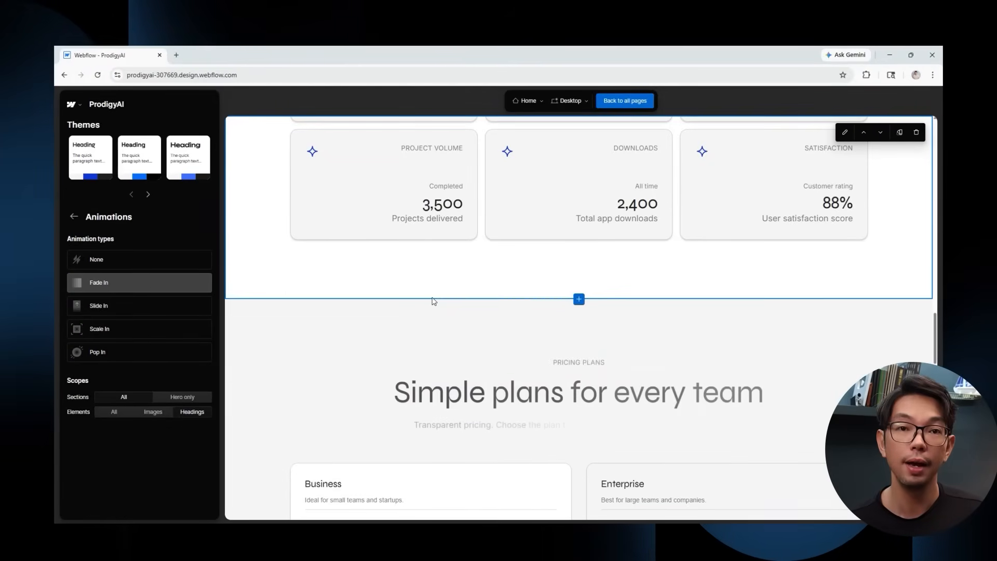
{"action": "left_click", "coordinate": [136, 305]}
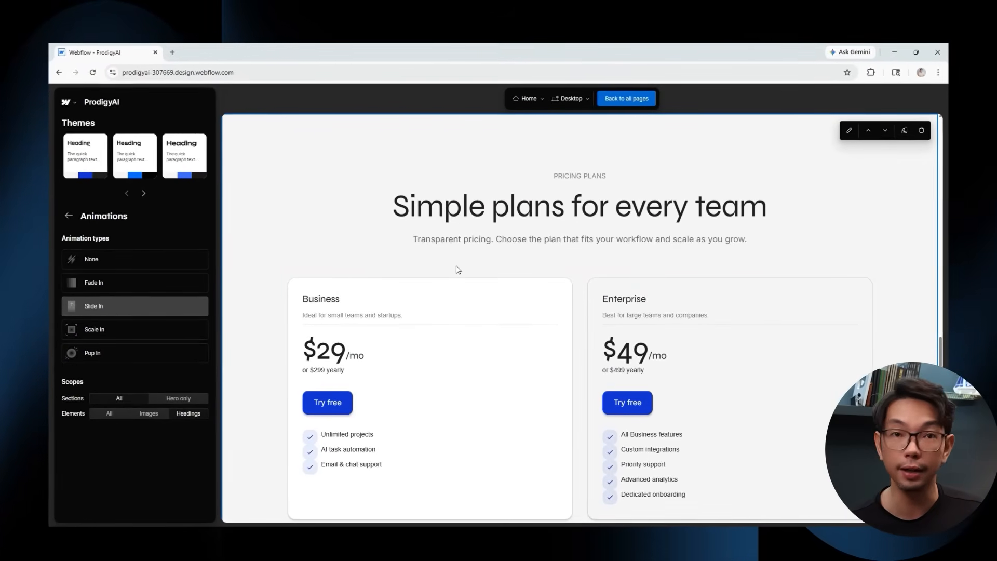
{"action": "scroll", "coordinate": [456, 267], "scroll_direction": "down", "scroll_amount": 8}
{"action": "scroll", "coordinate": [456, 268], "scroll_direction": "down", "scroll_amount": 5}
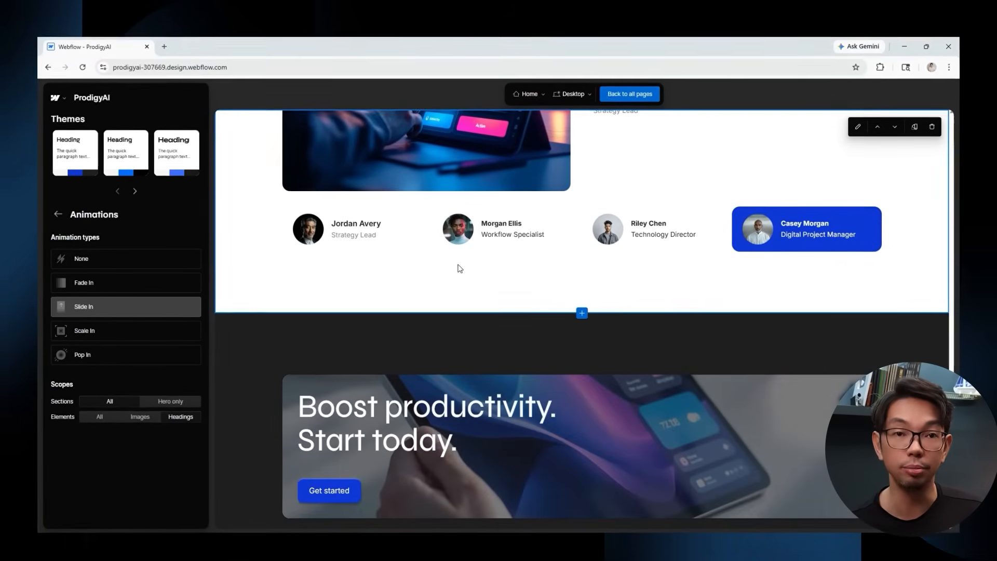
{"action": "scroll", "coordinate": [457, 267], "scroll_direction": "up", "scroll_amount": 8}
{"action": "scroll", "coordinate": [440, 271], "scroll_direction": "up", "scroll_amount": 10}
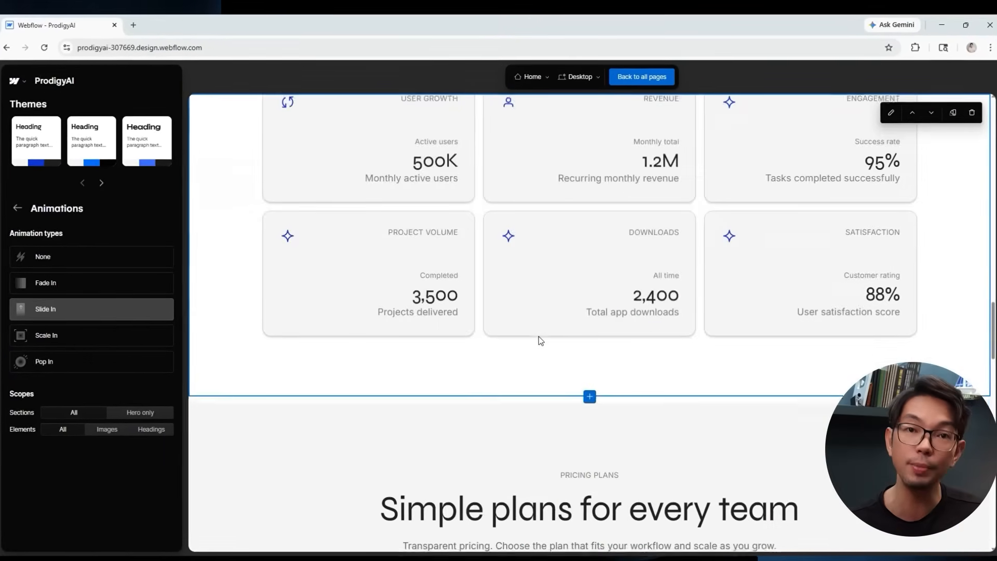
{"action": "scroll", "coordinate": [538, 336], "scroll_direction": "up", "scroll_amount": 15}
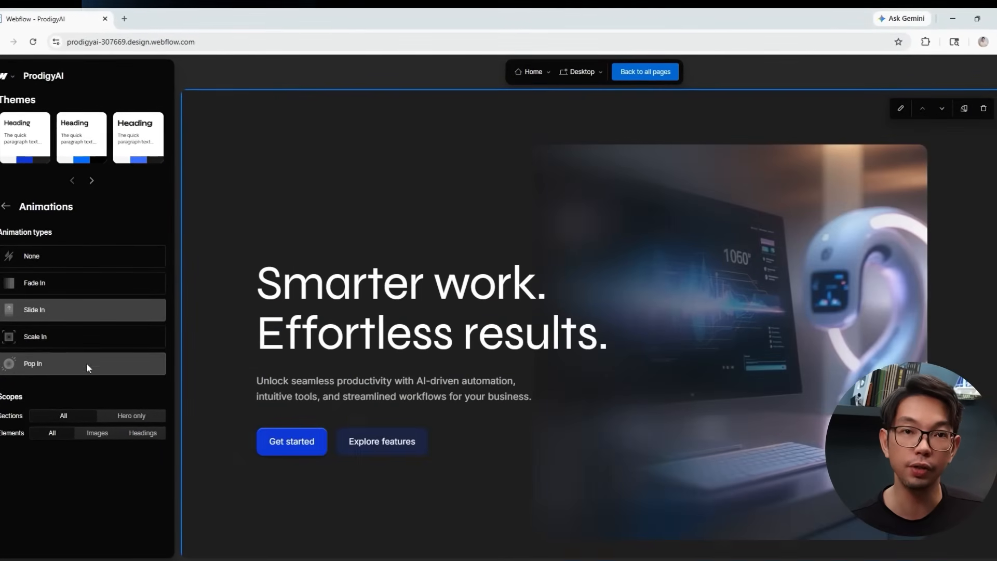
{"action": "left_click", "coordinate": [78, 337]}
{"action": "scroll", "coordinate": [537, 353], "scroll_direction": "down", "scroll_amount": 6}
{"action": "scroll", "coordinate": [538, 353], "scroll_direction": "down", "scroll_amount": 2}
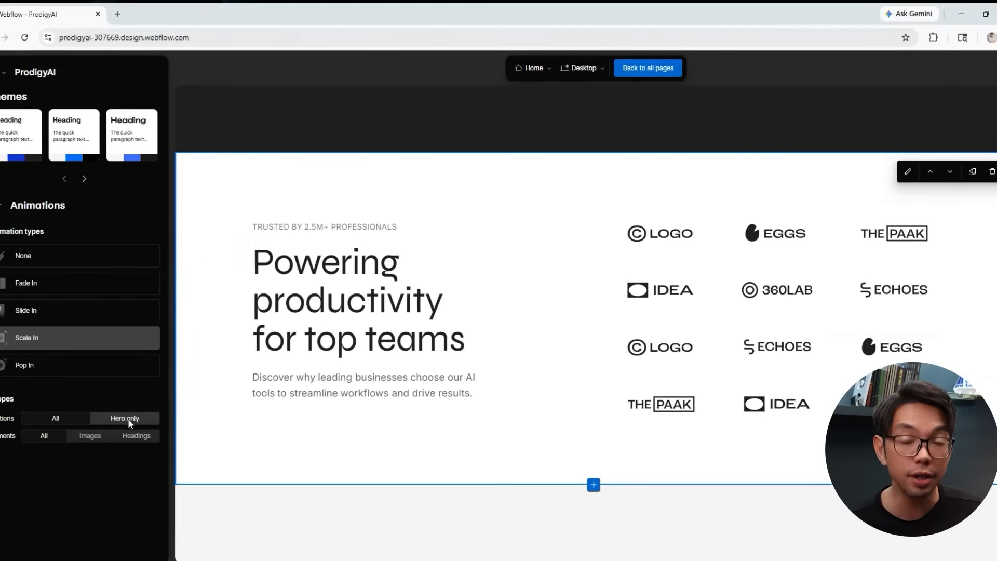
{"action": "scroll", "coordinate": [510, 329], "scroll_direction": "up", "scroll_amount": 8}
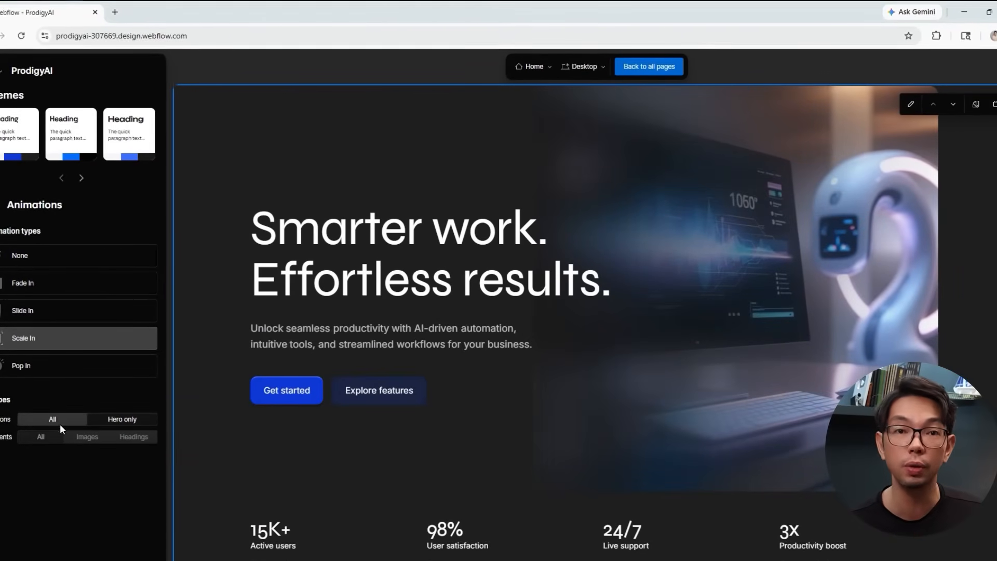
Apply the animation to all sections, and to all elements after trying Images and Headings.
{"action": "left_click", "coordinate": [58, 423]}
{"action": "scroll", "coordinate": [334, 457], "scroll_direction": "down", "scroll_amount": 8}
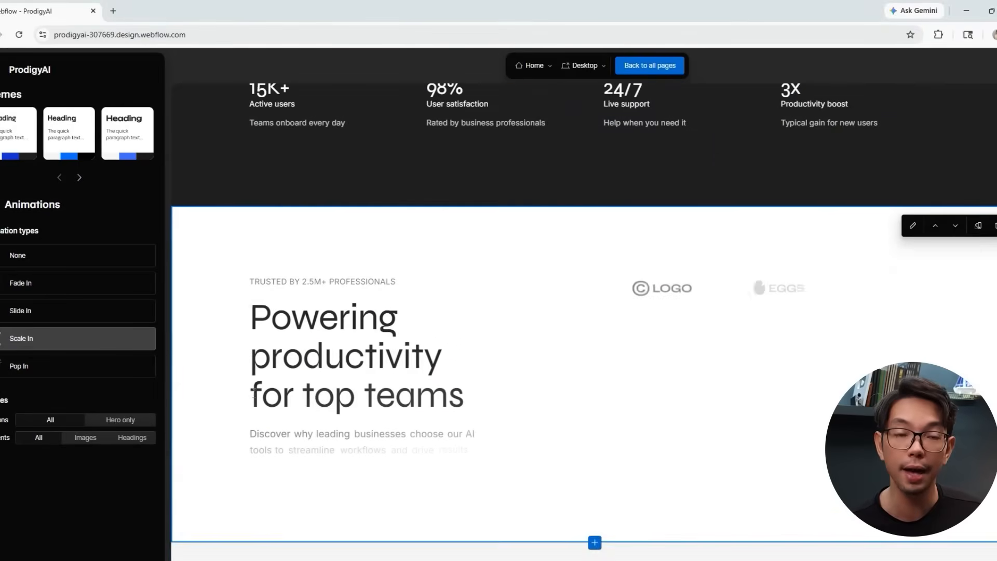
{"action": "left_click", "coordinate": [77, 438]}
{"action": "scroll", "coordinate": [448, 381], "scroll_direction": "up", "scroll_amount": 4}
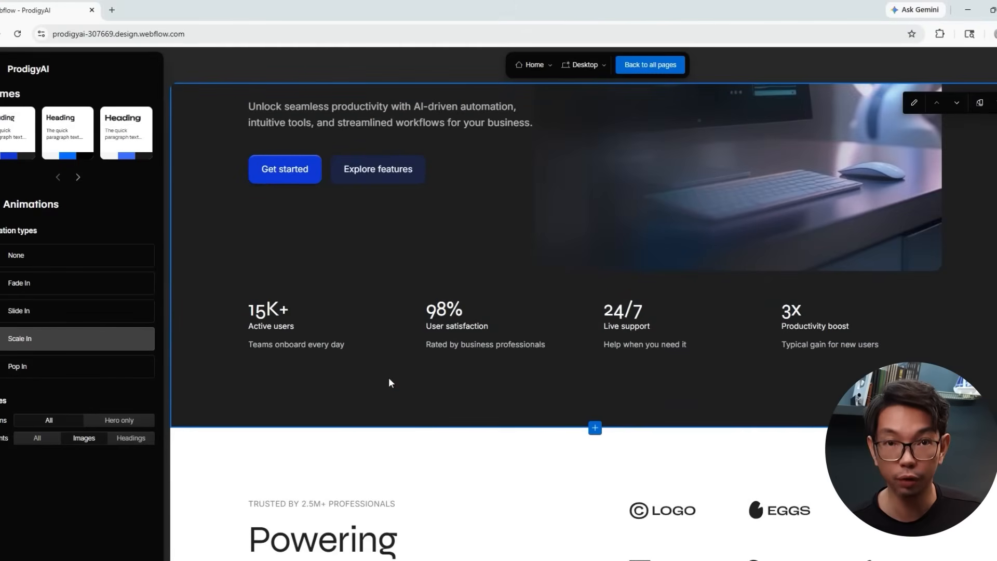
{"action": "left_click", "coordinate": [128, 442]}
{"action": "scroll", "coordinate": [521, 372], "scroll_direction": "up", "scroll_amount": 5}
{"action": "scroll", "coordinate": [521, 372], "scroll_direction": "down", "scroll_amount": 6}
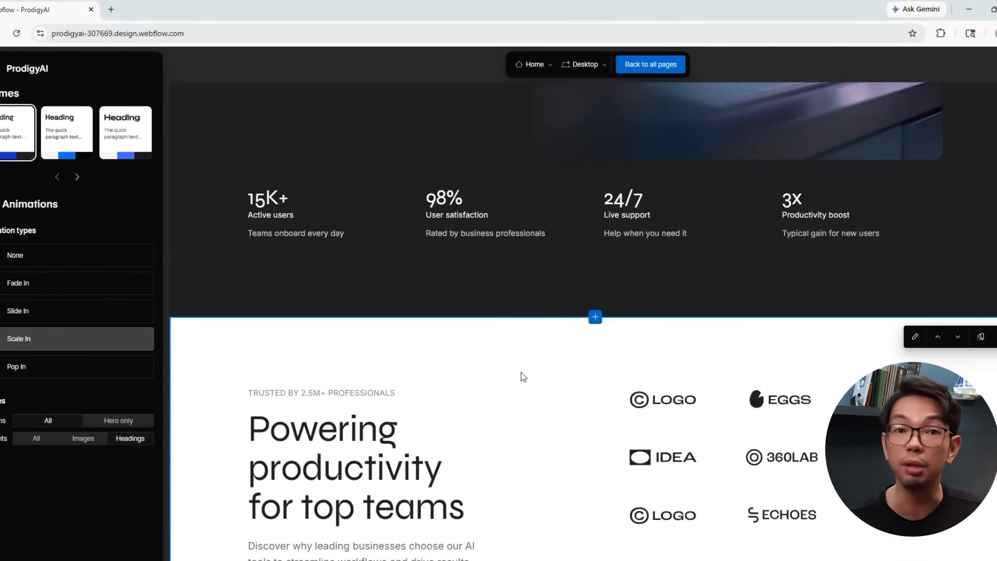
{"action": "scroll", "coordinate": [522, 372], "scroll_direction": "up", "scroll_amount": 8}
{"action": "left_click", "coordinate": [35, 440]}
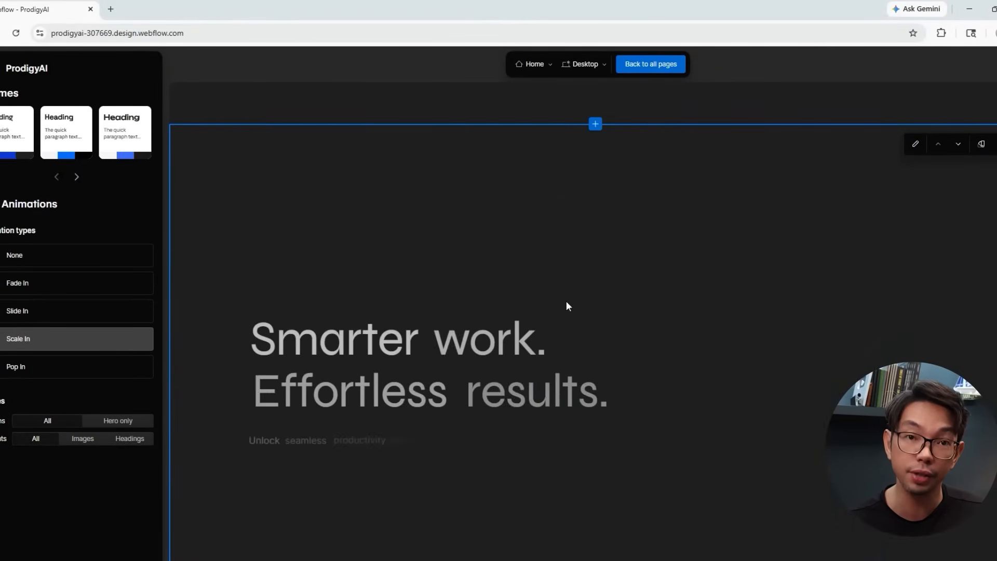
{"action": "scroll", "coordinate": [567, 301], "scroll_direction": "down", "scroll_amount": 2}
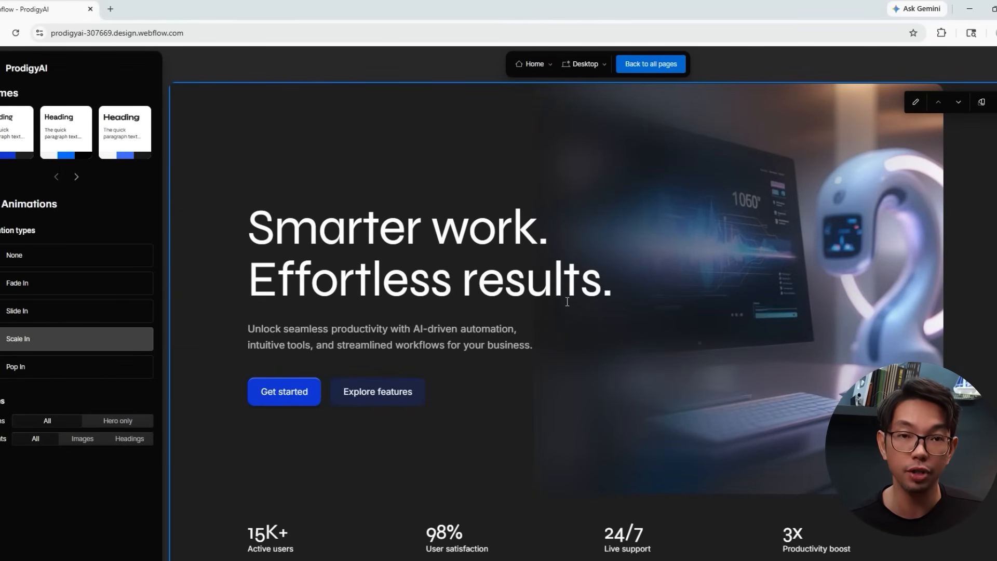